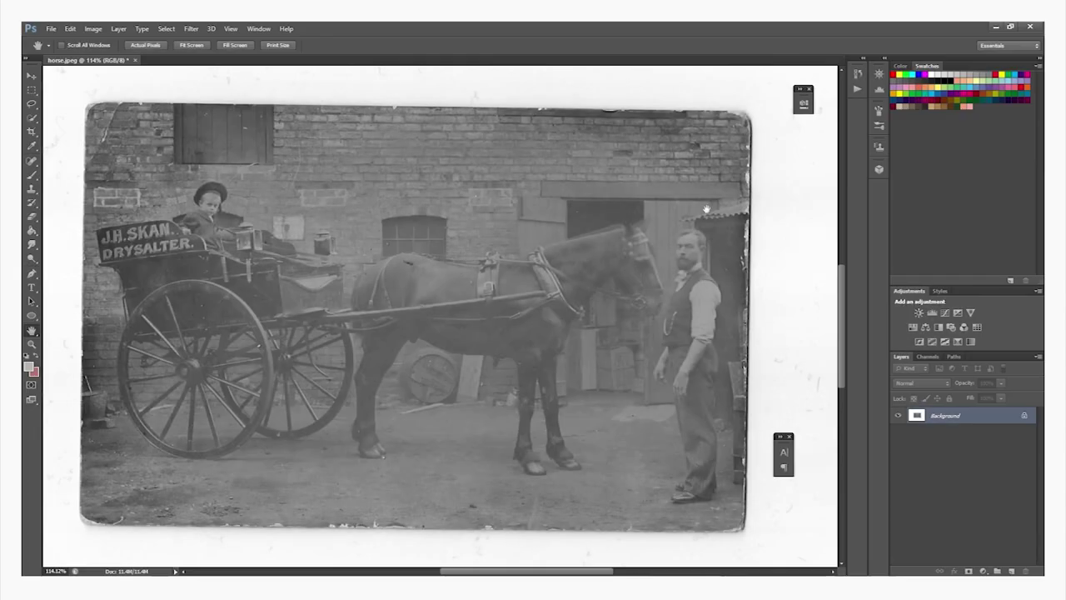
Crop the scan down to the old photograph, removing the wide white scanner border on all four sides.
{"action": "scroll", "coordinate": [546, 231], "scroll_direction": "up", "scroll_amount": 2}
{"action": "scroll", "coordinate": [545, 230], "scroll_direction": "down", "scroll_amount": 1}
{"action": "scroll", "coordinate": [545, 228], "scroll_direction": "up", "scroll_amount": 1}
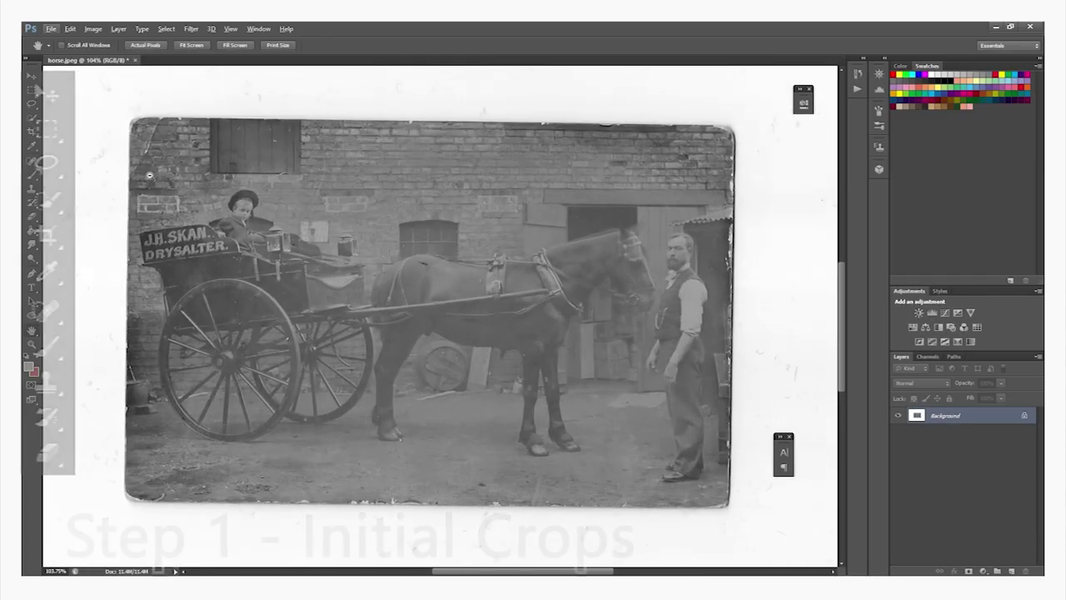
{"action": "left_click", "coordinate": [46, 240]}
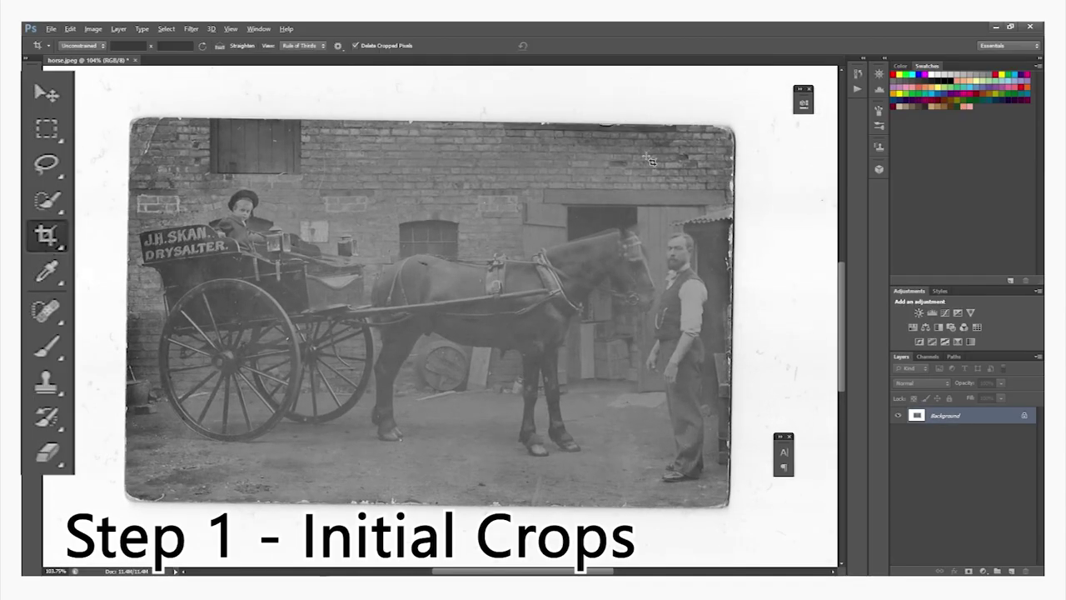
{"action": "scroll", "coordinate": [618, 191], "scroll_direction": "down", "scroll_amount": 4}
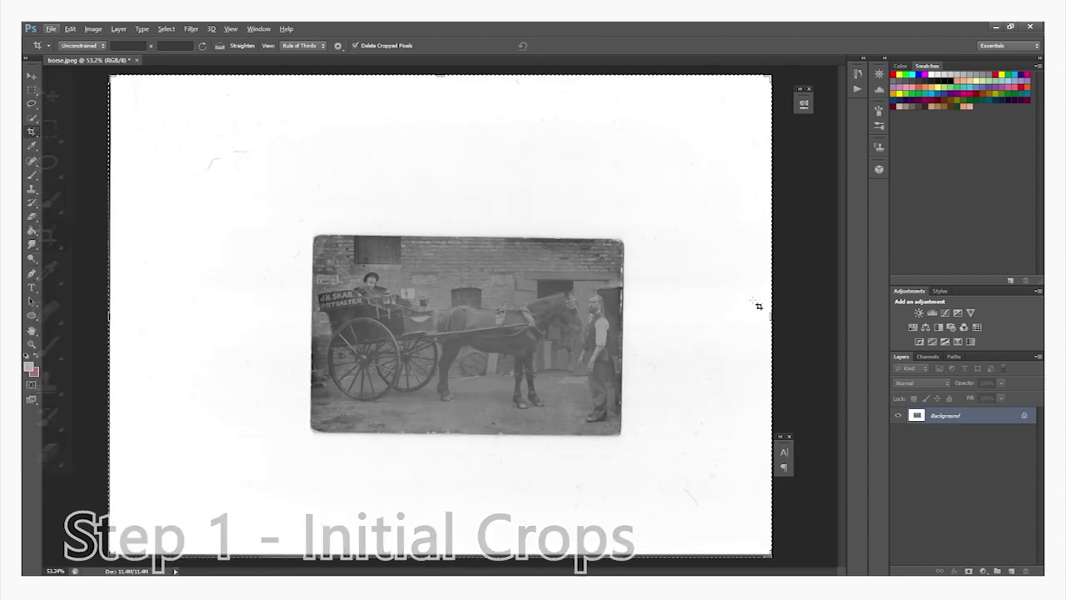
{"action": "left_click_drag", "start_coordinate": [769, 315], "coordinate": [694, 315]}
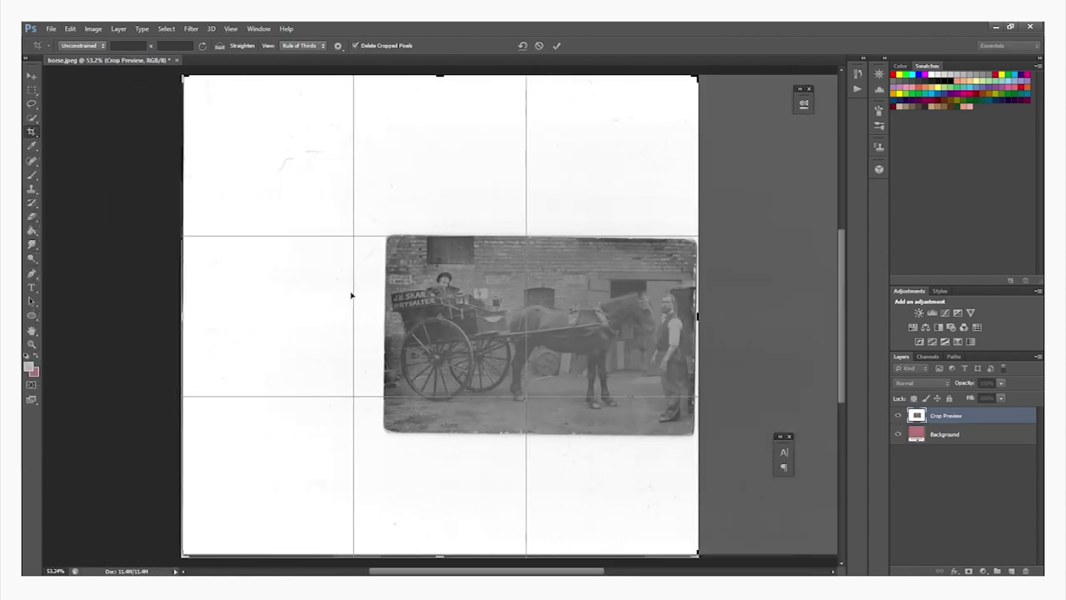
{"action": "left_click_drag", "start_coordinate": [183, 314], "coordinate": [283, 315]}
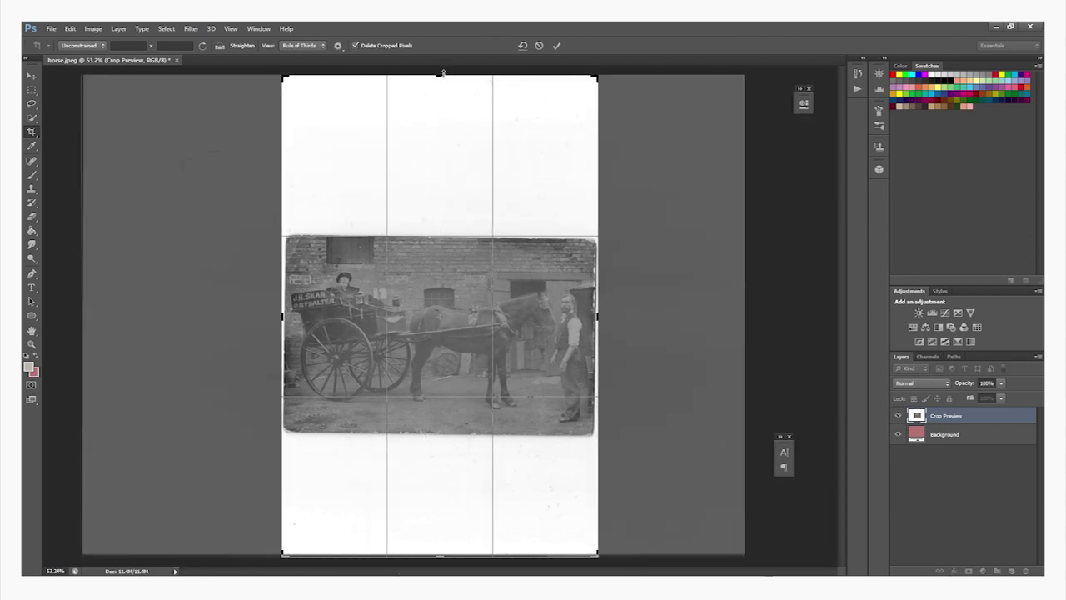
{"action": "left_click_drag", "start_coordinate": [442, 74], "coordinate": [447, 152]}
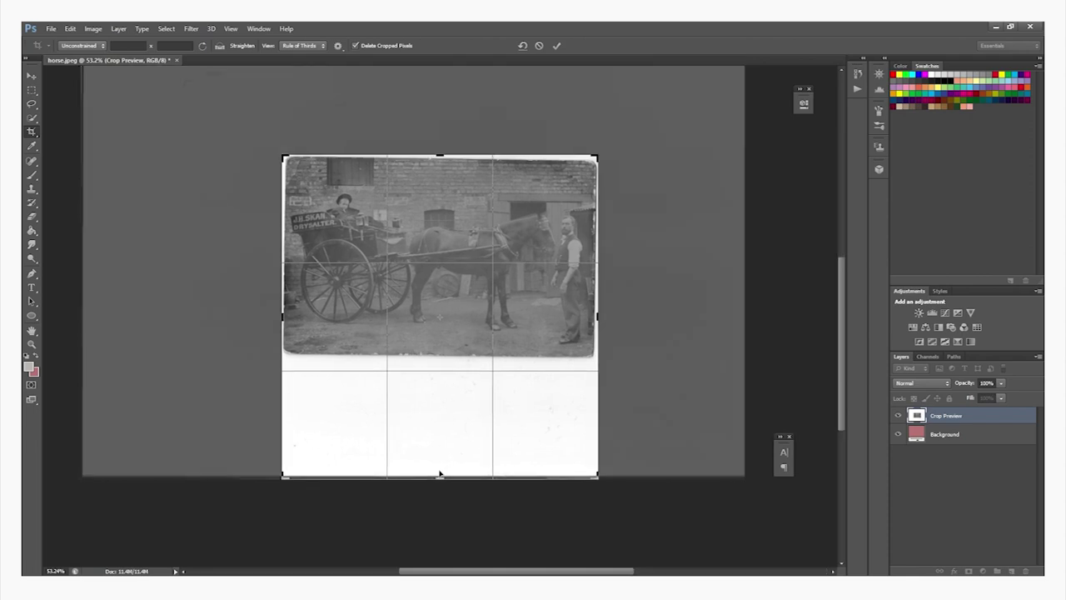
{"action": "left_click_drag", "start_coordinate": [440, 479], "coordinate": [441, 416]}
{"action": "key", "text": "Return"}
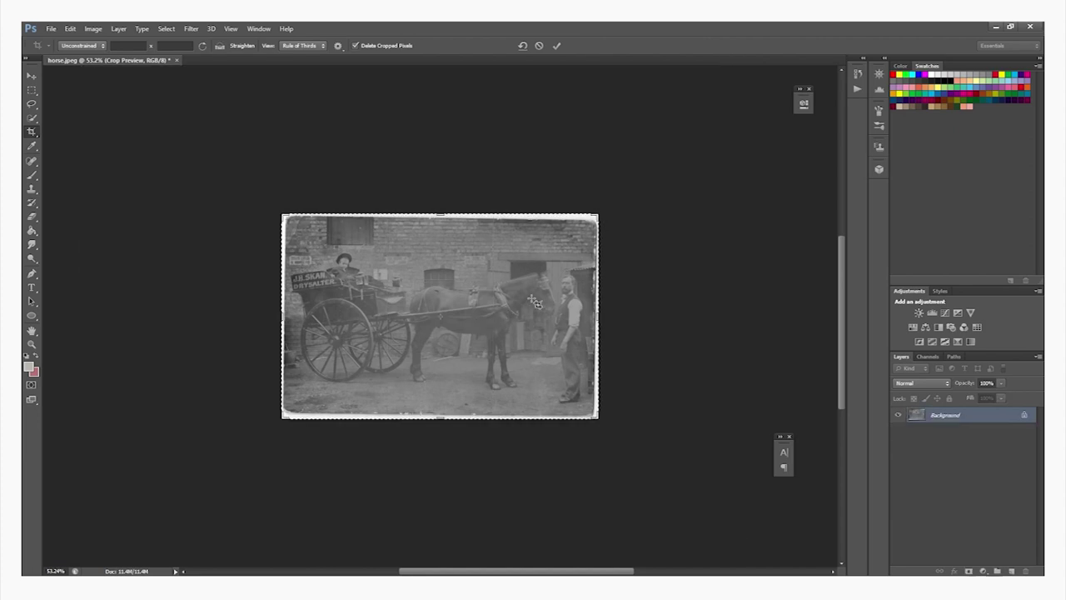
Duplicate the photo layer and rotate the copy slightly counter-clockwise to straighten the picture.
{"action": "key", "text": "ctrl+0"}
{"action": "key", "text": "ctrl+j"}
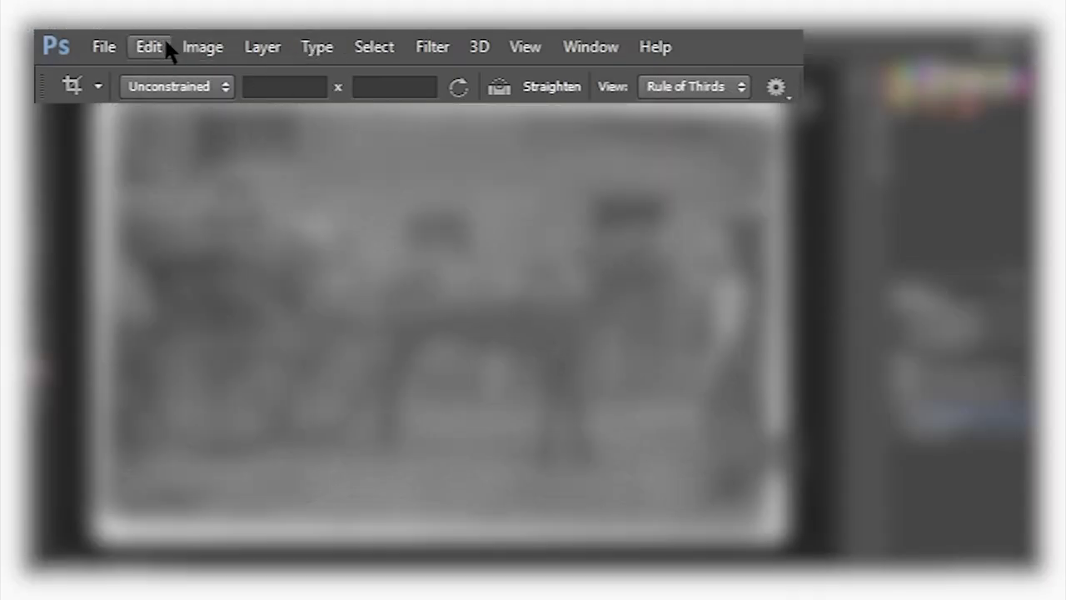
{"action": "left_click", "coordinate": [163, 41]}
{"action": "left_click", "coordinate": [238, 511]}
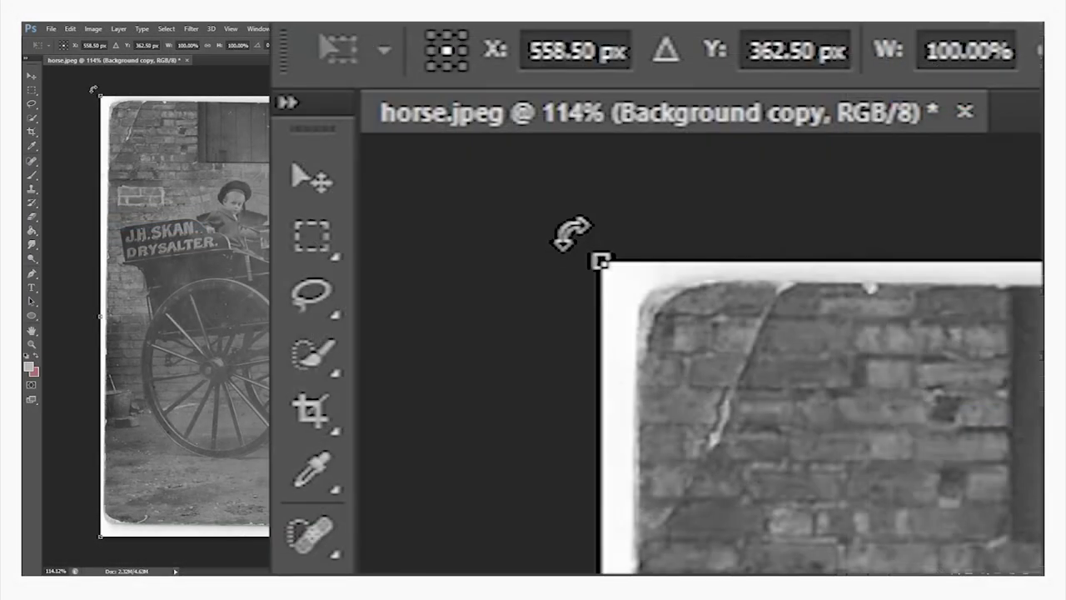
{"action": "left_click_drag", "start_coordinate": [93, 89], "coordinate": [90, 93]}
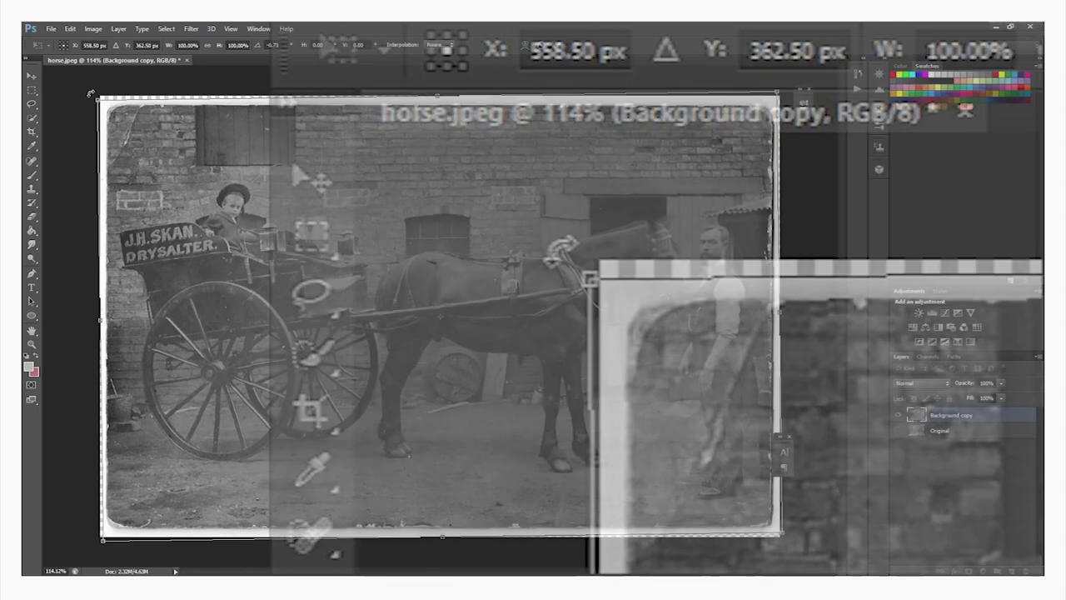
{"action": "key", "text": "Return"}
Crop the straightened photo more tightly, trimming the white margins and the transparent slivers along its edges.
{"action": "key", "text": "c"}
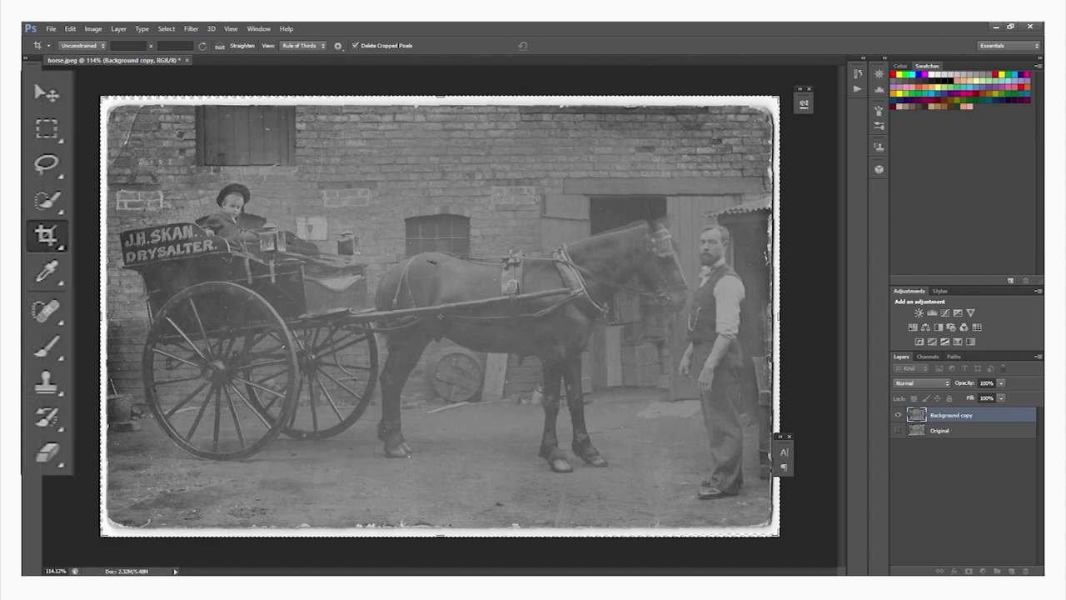
{"action": "left_click_drag", "start_coordinate": [102, 97], "coordinate": [105, 101]}
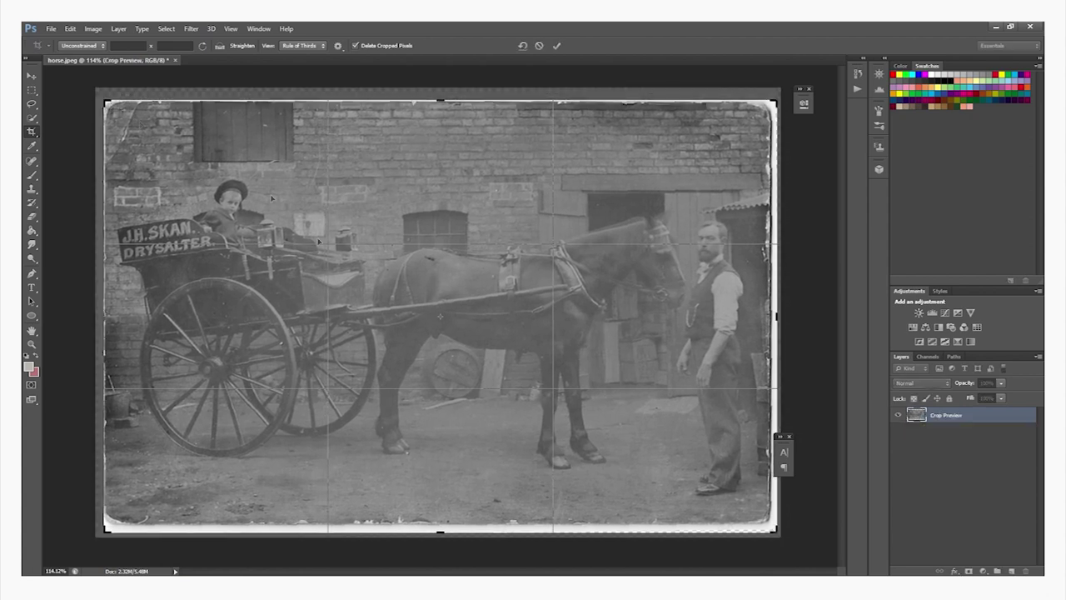
{"action": "left_click_drag", "start_coordinate": [441, 535], "coordinate": [439, 531]}
{"action": "left_click_drag", "start_coordinate": [776, 315], "coordinate": [773, 316]}
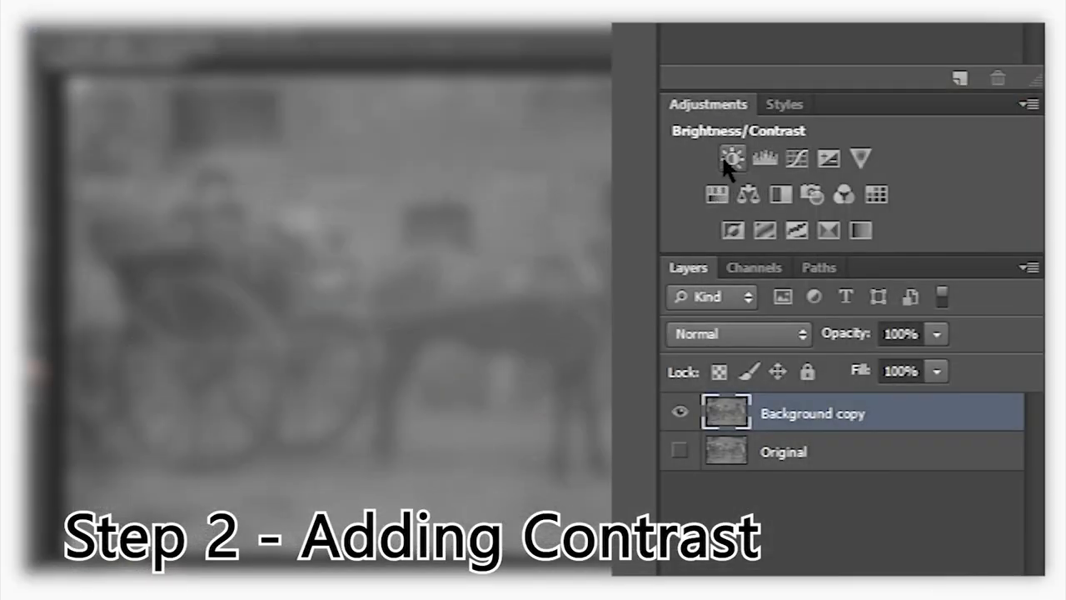
Add a Brightness/Contrast adjustment layer above the Background copy and increase its contrast.
{"action": "left_click", "coordinate": [732, 158]}
{"action": "left_click_drag", "start_coordinate": [866, 113], "coordinate": [645, 275]}
{"action": "left_click_drag", "start_coordinate": [645, 357], "coordinate": [729, 366]}
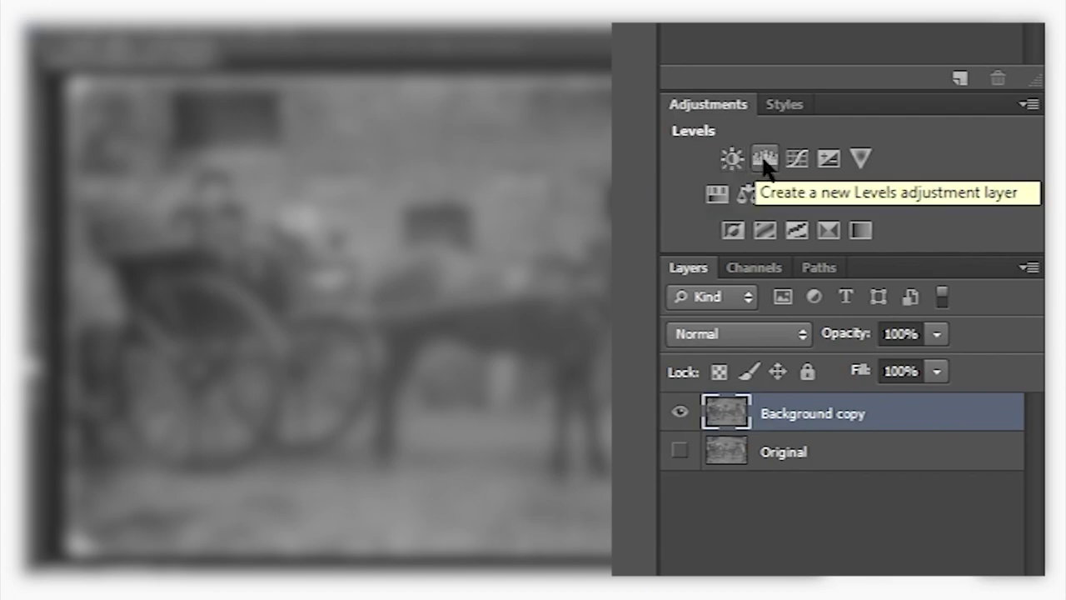
Add a second Brightness/Contrast adjustment layer with its contrast set to 70.
{"action": "left_click", "coordinate": [728, 158]}
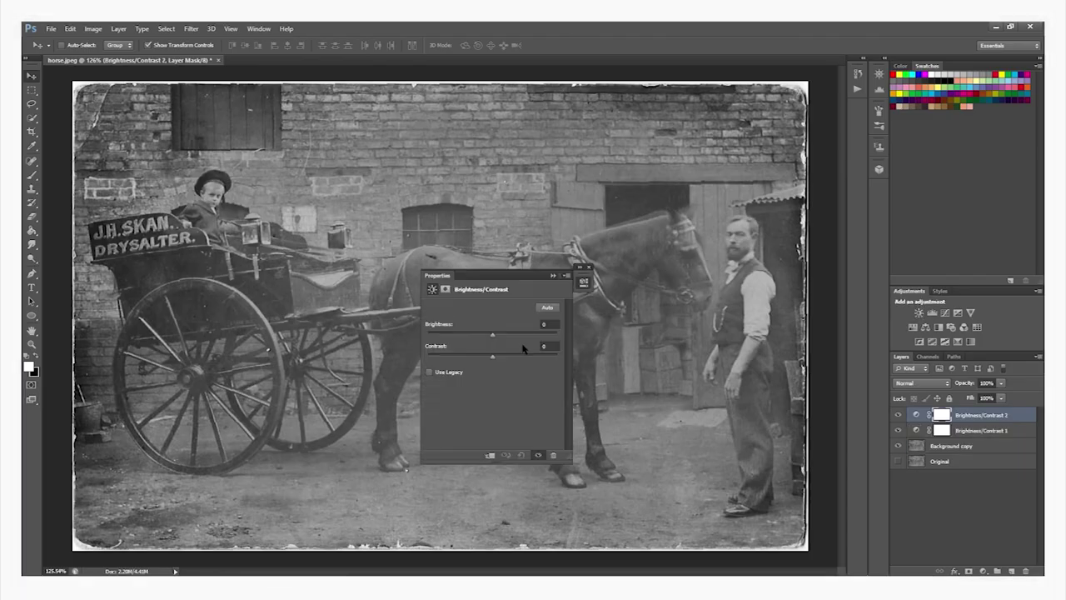
{"action": "left_click_drag", "start_coordinate": [492, 357], "coordinate": [632, 380]}
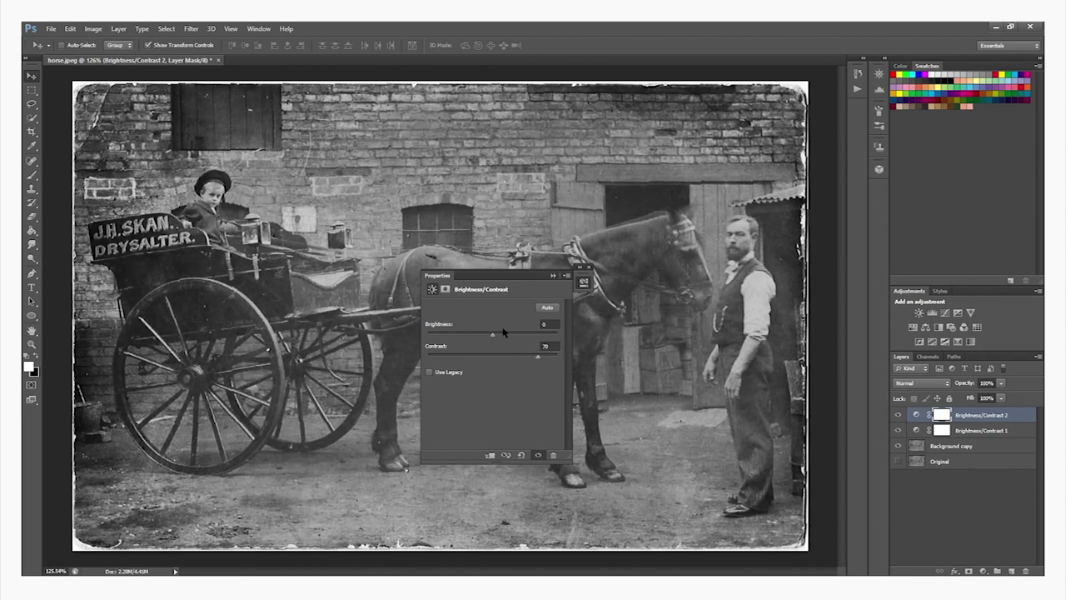
{"action": "left_click", "coordinate": [552, 275]}
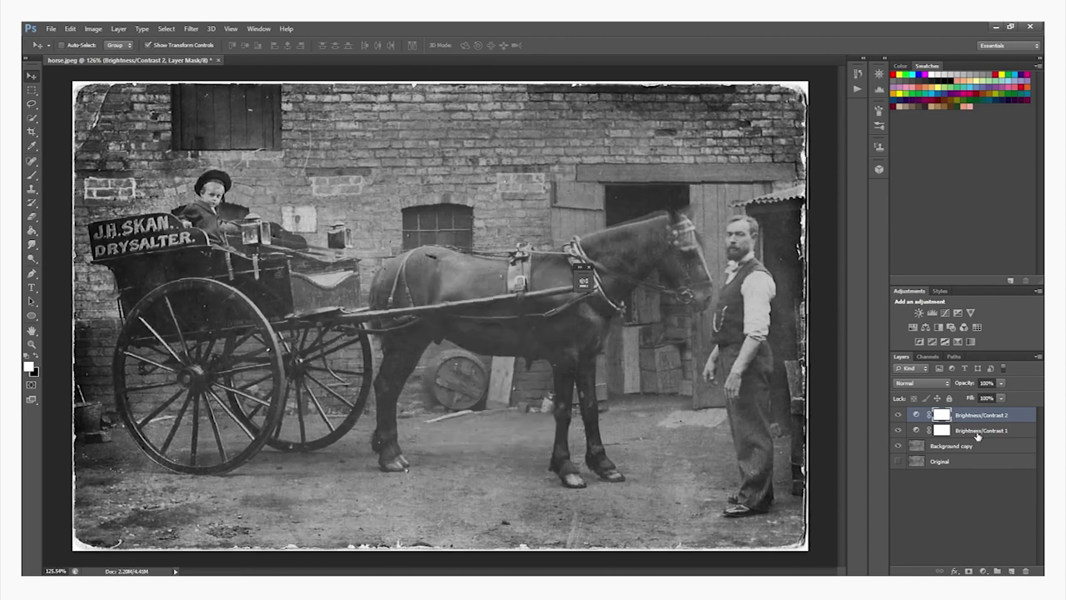
Add a third Brightness/Contrast adjustment layer with contrast 55 and get its properties out of the way of the photo.
{"action": "left_click", "coordinate": [919, 314]}
{"action": "left_click_drag", "start_coordinate": [494, 361], "coordinate": [527, 358]}
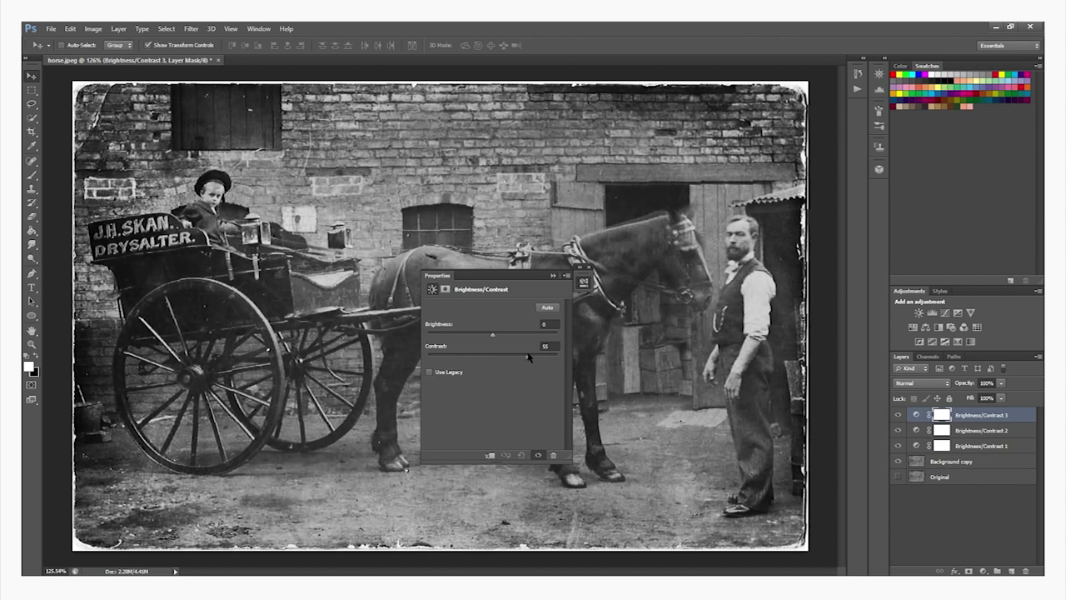
{"action": "left_click_drag", "start_coordinate": [511, 277], "coordinate": [814, 236]}
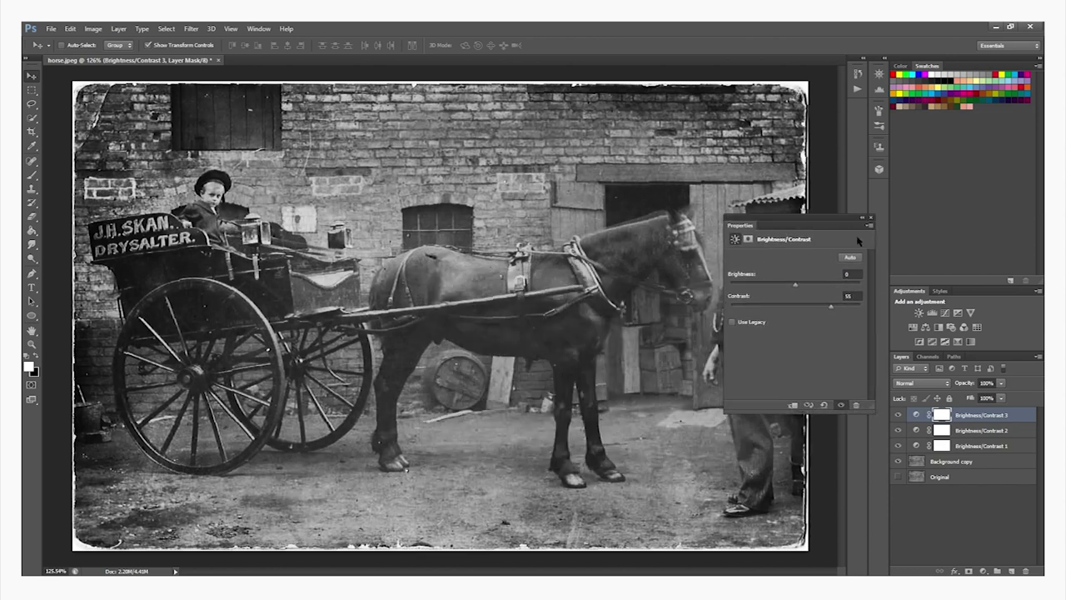
{"action": "left_click", "coordinate": [862, 220]}
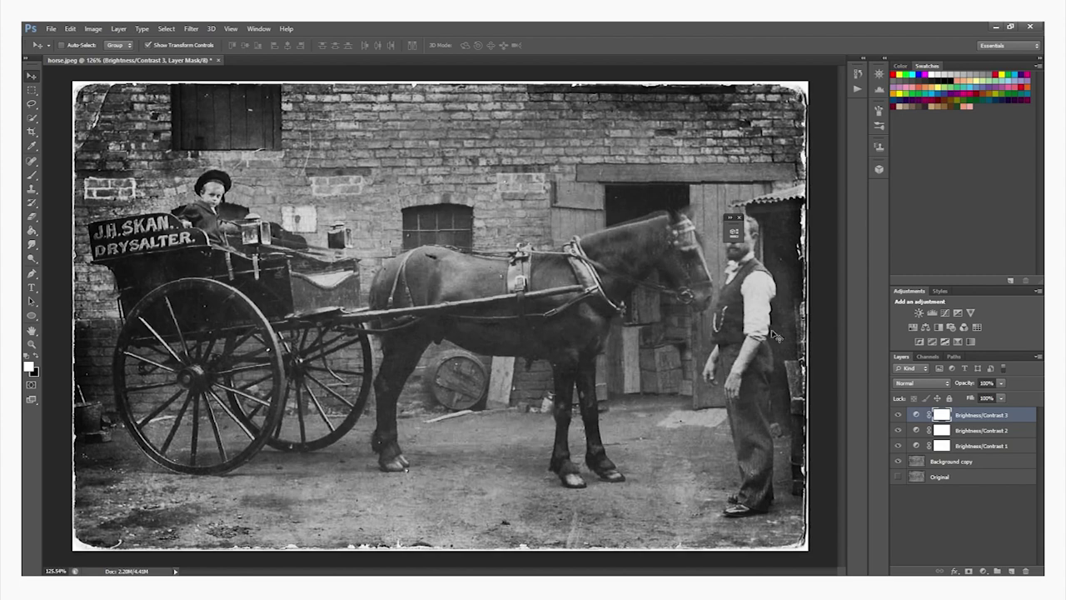
{"action": "scroll", "coordinate": [567, 298], "scroll_direction": "up", "scroll_amount": 2}
{"action": "scroll", "coordinate": [600, 284], "scroll_direction": "down", "scroll_amount": 2}
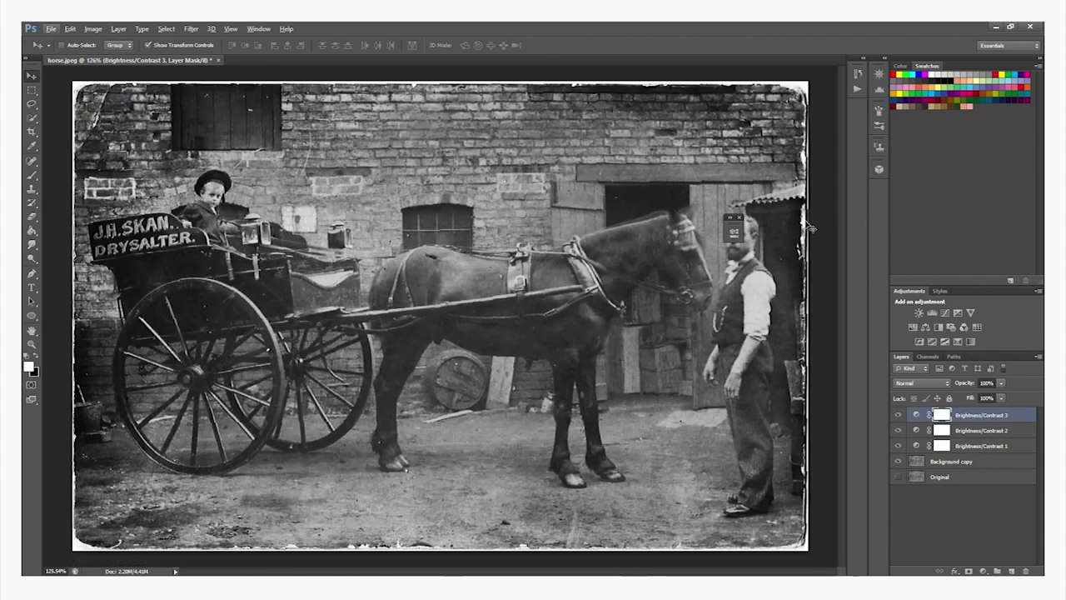
{"action": "left_click", "coordinate": [739, 218]}
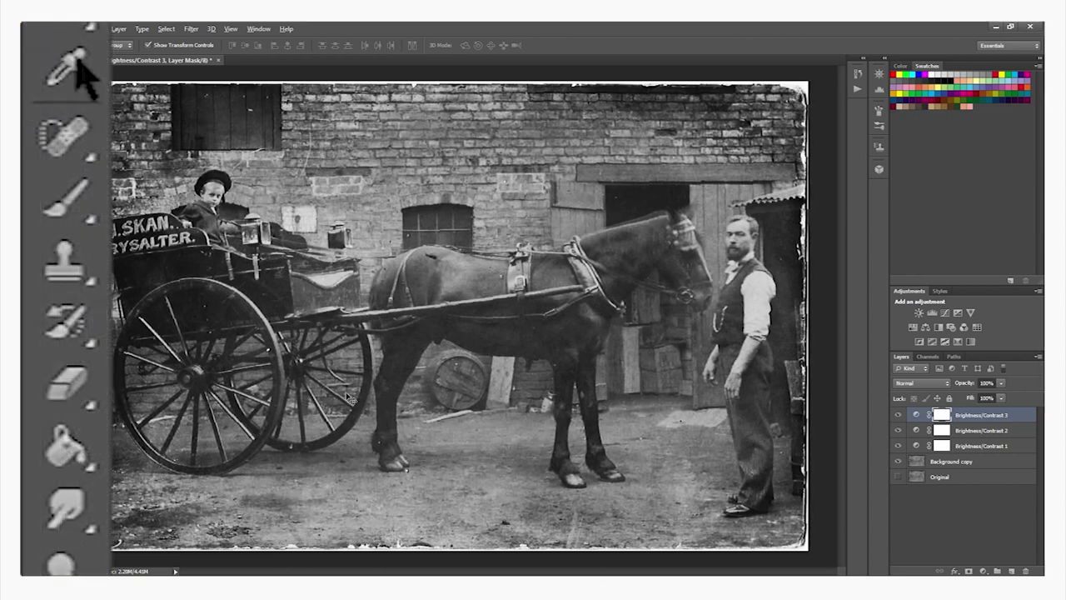
{"action": "left_click", "coordinate": [71, 260]}
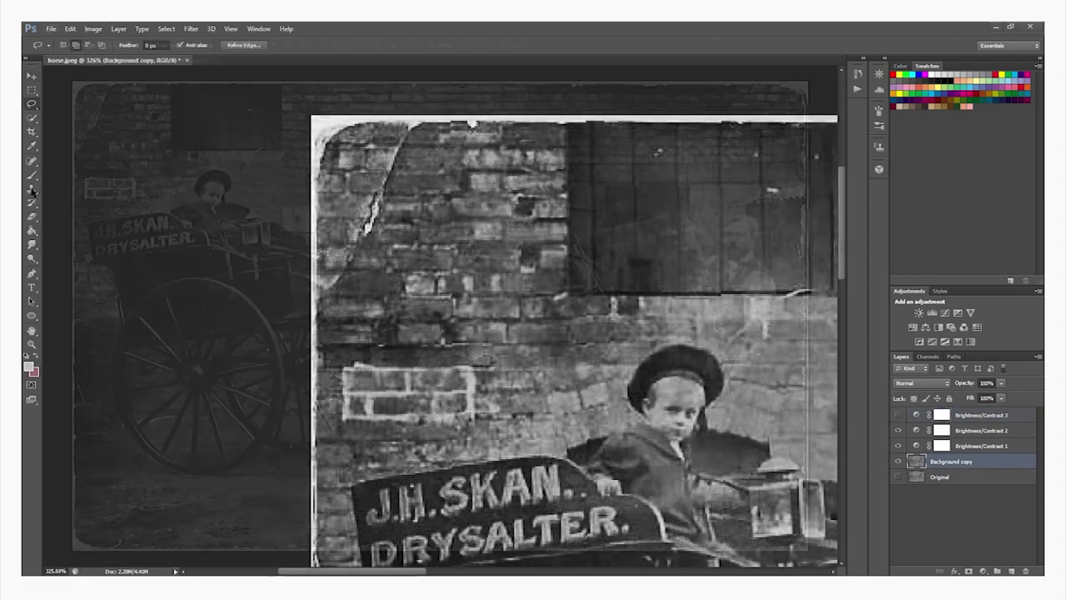
{"action": "right_click", "coordinate": [395, 229]}
{"action": "left_click", "coordinate": [32, 90]}
{"action": "right_click", "coordinate": [446, 189]}
{"action": "left_click", "coordinate": [466, 198]}
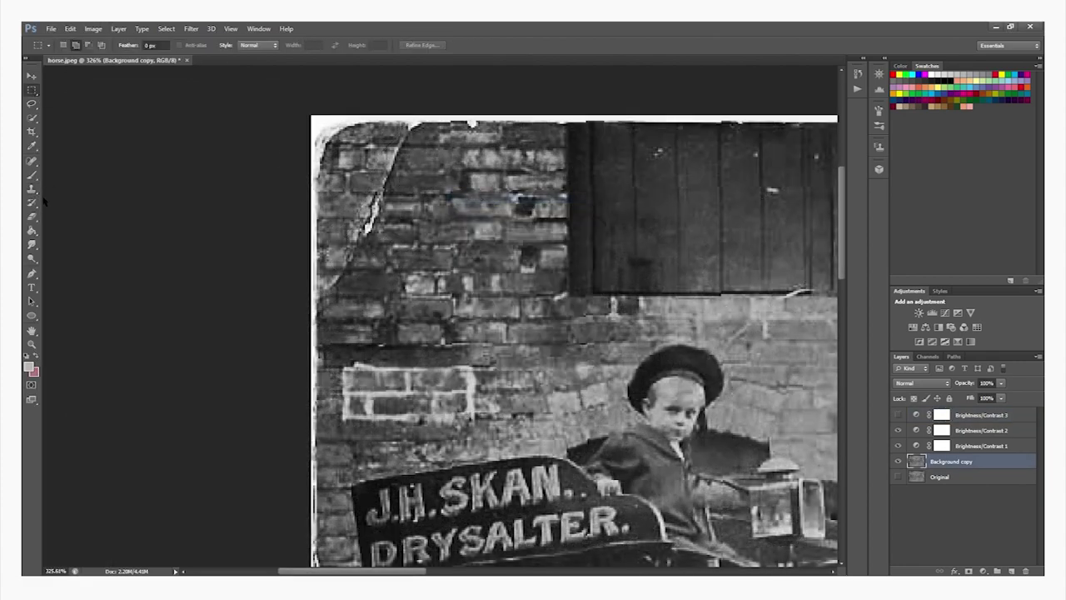
Set the Clone Stamp to 60% opacity and clone clean brick over the middle of the crease near the photo's upper-left corner.
{"action": "left_click", "coordinate": [32, 189]}
{"action": "scroll", "coordinate": [469, 233], "scroll_direction": "up", "scroll_amount": 1}
{"action": "scroll", "coordinate": [469, 232], "scroll_direction": "up", "scroll_amount": 6}
{"action": "key", "text": "ctrl+h"}
{"action": "left_click_drag", "start_coordinate": [510, 201], "coordinate": [500, 220]}
{"action": "key", "text": "6"}
{"action": "left_click", "coordinate": [283, 235]}
{"action": "left_click", "coordinate": [284, 235]}
{"action": "left_click", "coordinate": [283, 235]}
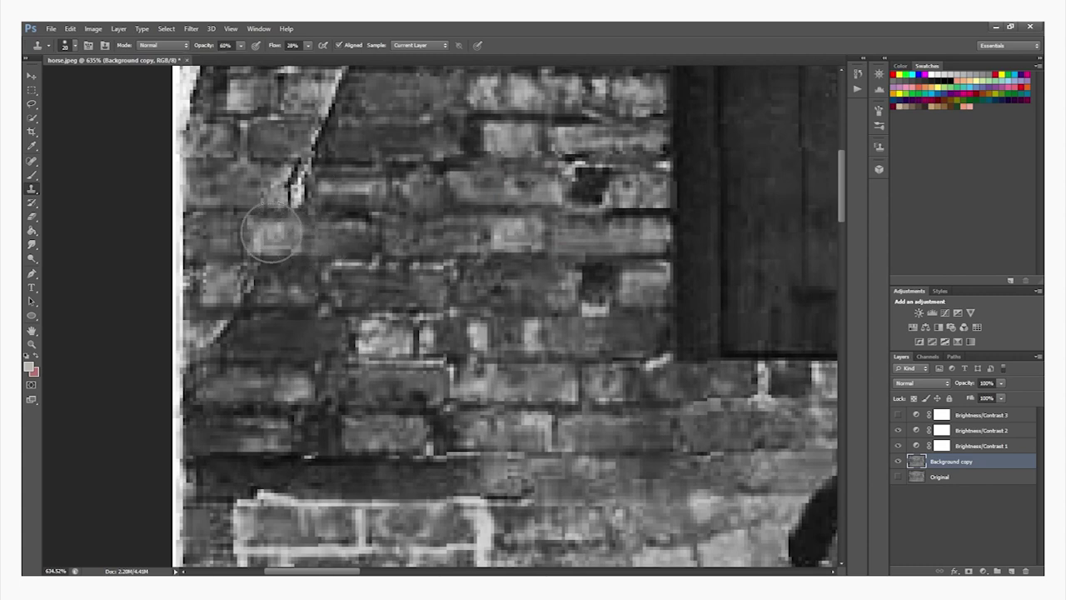
Clone matching brickwork over the upper part of the crease, up to the photo's top edge.
{"action": "scroll", "coordinate": [450, 165], "scroll_direction": "down", "scroll_amount": 4}
{"action": "scroll", "coordinate": [465, 155], "scroll_direction": "up", "scroll_amount": 4}
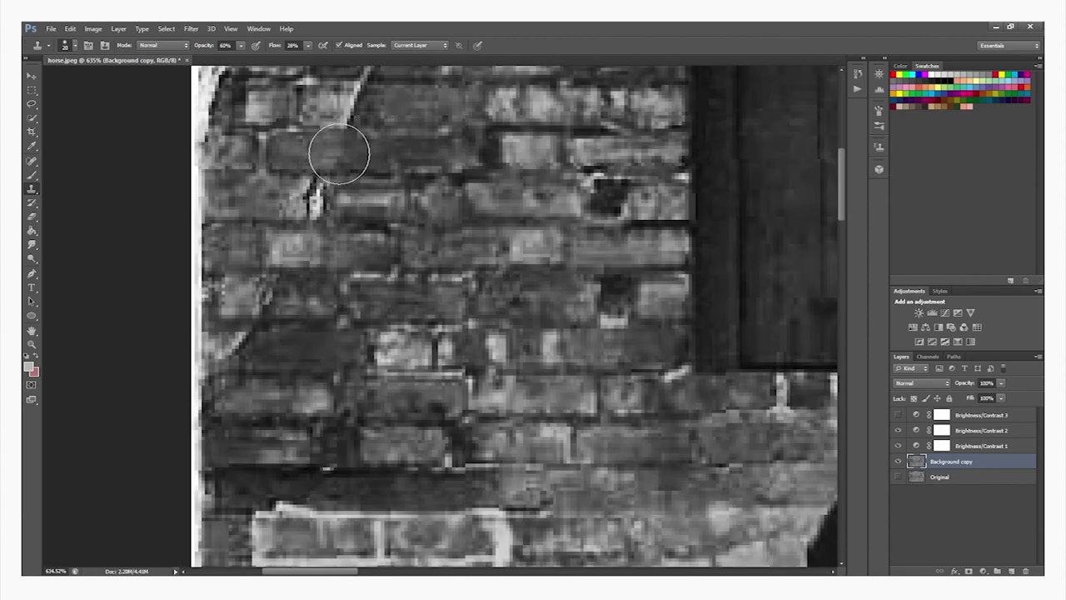
{"action": "scroll", "coordinate": [404, 134], "scroll_direction": "up", "scroll_amount": 1}
{"action": "scroll", "coordinate": [404, 134], "scroll_direction": "up", "scroll_amount": 2}
{"action": "left_click_drag", "start_coordinate": [333, 180], "coordinate": [295, 181]}
{"action": "mouse_move", "coordinate": [320, 266]}
{"action": "left_mouse_down"}
{"action": "mouse_move", "coordinate": [291, 271]}
{"action": "mouse_move", "coordinate": [316, 270]}
{"action": "left_mouse_up"}
{"action": "left_click", "coordinate": [356, 180]}
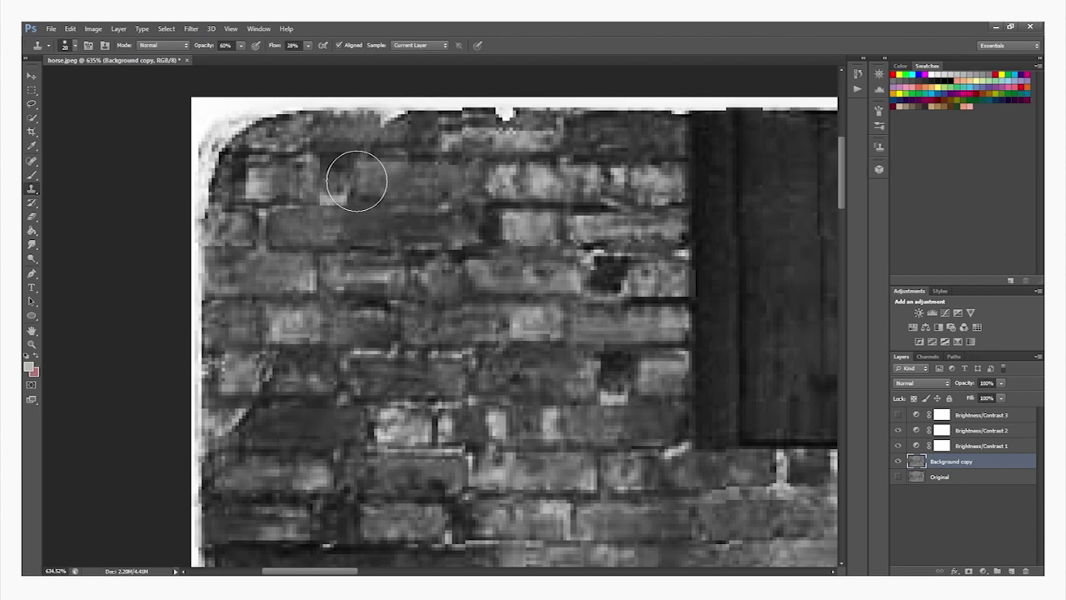
Clone brick texture over the remaining lower end of the crease beside the photo's left edge.
{"action": "scroll", "coordinate": [416, 306], "scroll_direction": "down", "scroll_amount": 6}
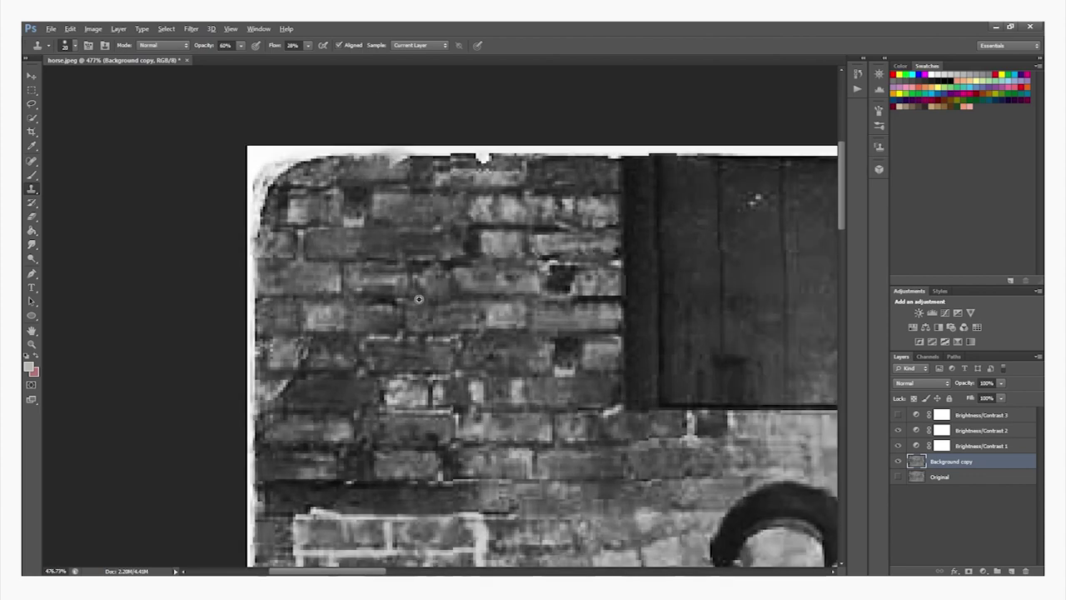
{"action": "scroll", "coordinate": [415, 307], "scroll_direction": "down", "scroll_amount": 2}
{"action": "scroll", "coordinate": [76, 172], "scroll_direction": "up", "scroll_amount": 5}
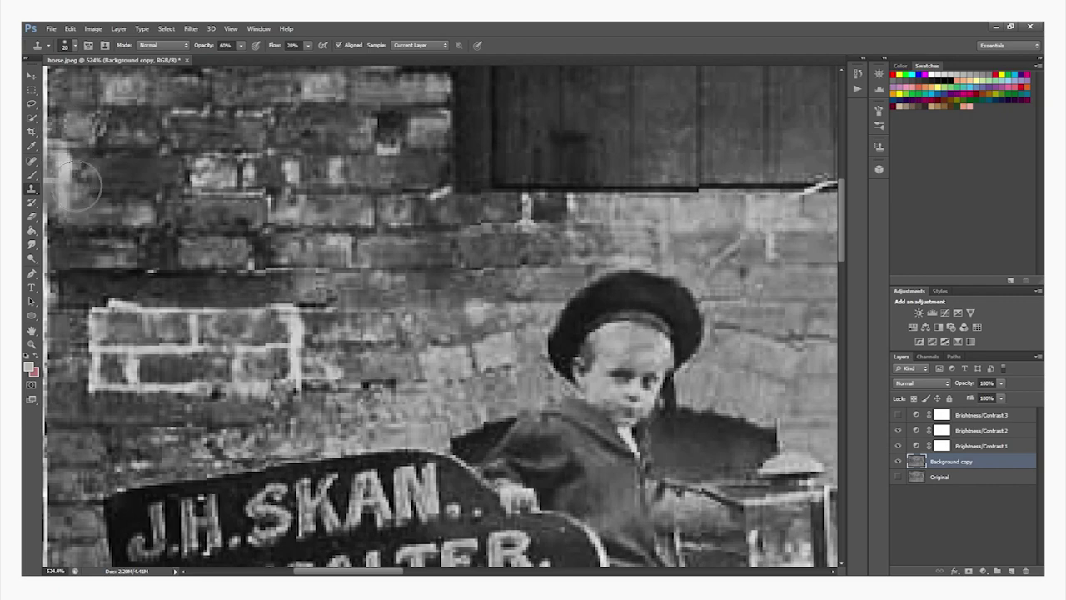
{"action": "scroll", "coordinate": [85, 180], "scroll_direction": "down", "scroll_amount": 1}
{"action": "left_click_drag", "start_coordinate": [99, 204], "coordinate": [225, 247]}
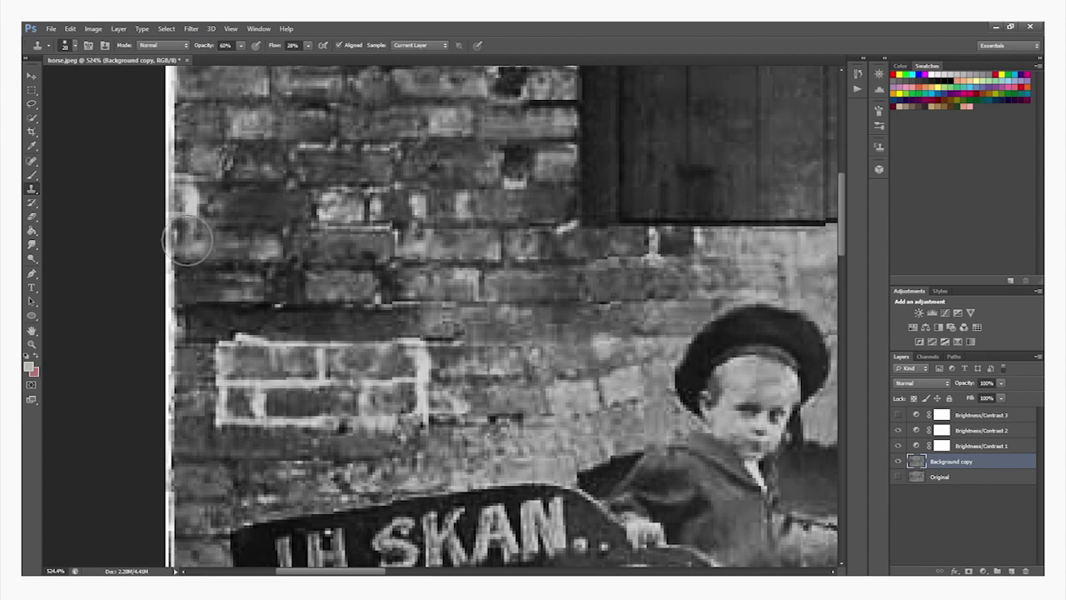
Clone out the long pale scratch on the brick wall to the right of the wooden shutter.
{"action": "scroll", "coordinate": [420, 212], "scroll_direction": "down", "scroll_amount": 3}
{"action": "scroll", "coordinate": [420, 213], "scroll_direction": "down", "scroll_amount": 4}
{"action": "scroll", "coordinate": [677, 276], "scroll_direction": "up", "scroll_amount": 3}
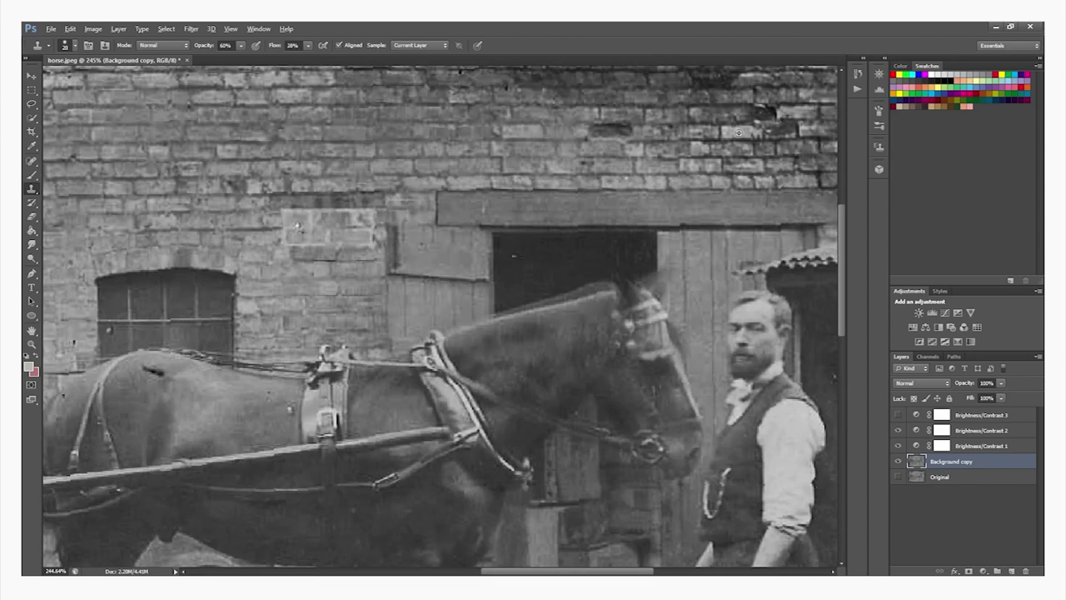
{"action": "scroll", "coordinate": [232, 131], "scroll_direction": "up", "scroll_amount": 3}
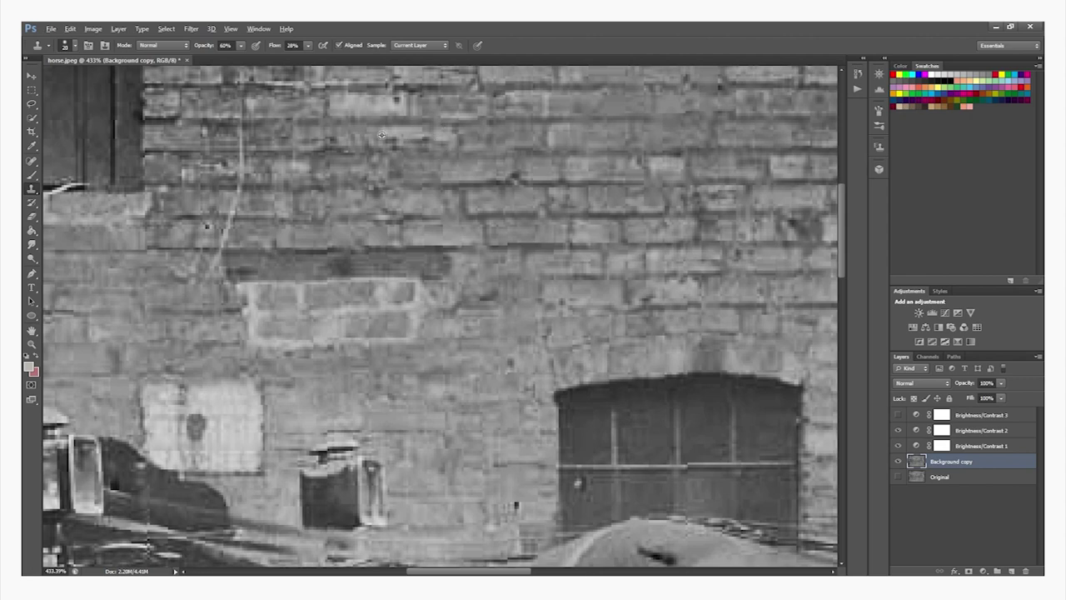
{"action": "left_click_drag", "start_coordinate": [240, 134], "coordinate": [200, 265]}
{"action": "left_click_drag", "start_coordinate": [253, 91], "coordinate": [248, 114]}
{"action": "mouse_move", "coordinate": [213, 178]}
{"action": "left_mouse_down"}
{"action": "mouse_move", "coordinate": [208, 168]}
{"action": "mouse_move", "coordinate": [209, 207]}
{"action": "left_mouse_up"}
{"action": "left_click_drag", "start_coordinate": [280, 172], "coordinate": [260, 218]}
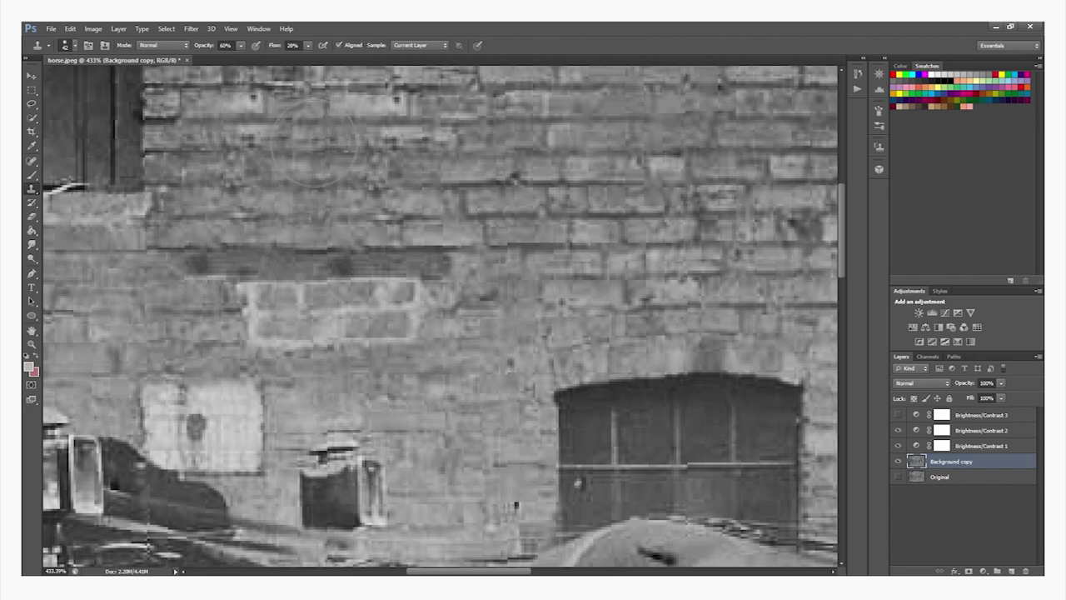
Examine the whole photo and a close-up of its upper-left edge for remaining damage.
{"action": "scroll", "coordinate": [319, 121], "scroll_direction": "down", "scroll_amount": 15}
{"action": "scroll", "coordinate": [577, 426], "scroll_direction": "up", "scroll_amount": 3}
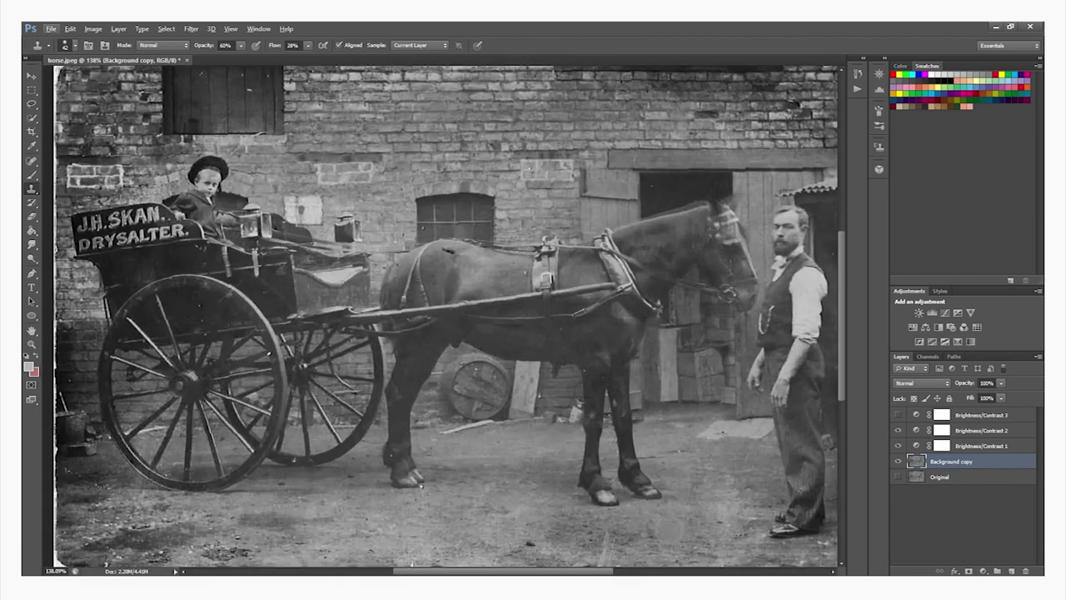
{"action": "scroll", "coordinate": [315, 440], "scroll_direction": "down", "scroll_amount": 1}
{"action": "scroll", "coordinate": [116, 122], "scroll_direction": "up", "scroll_amount": 5}
{"action": "scroll", "coordinate": [104, 110], "scroll_direction": "down", "scroll_amount": 5}
{"action": "key", "text": "v"}
{"action": "scroll", "coordinate": [108, 125], "scroll_direction": "up", "scroll_amount": 9}
{"action": "scroll", "coordinate": [64, 160], "scroll_direction": "up", "scroll_amount": 4}
{"action": "scroll", "coordinate": [62, 158], "scroll_direction": "up", "scroll_amount": 3}
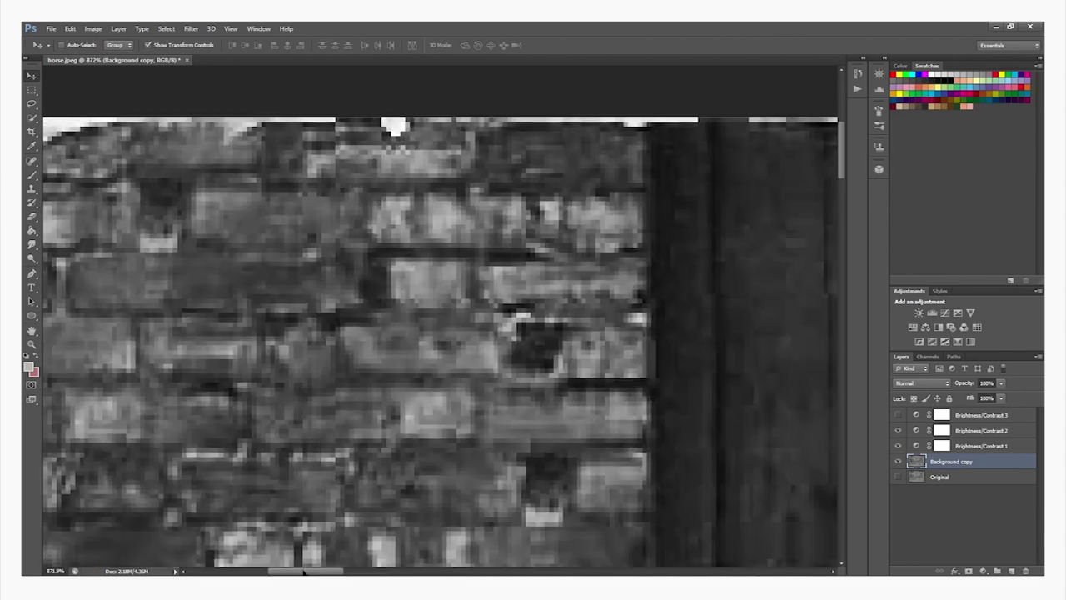
Clone brickwork at 100% opacity over the white rounded corner at the photo's upper left.
{"action": "left_click_drag", "start_coordinate": [304, 572], "coordinate": [278, 572]}
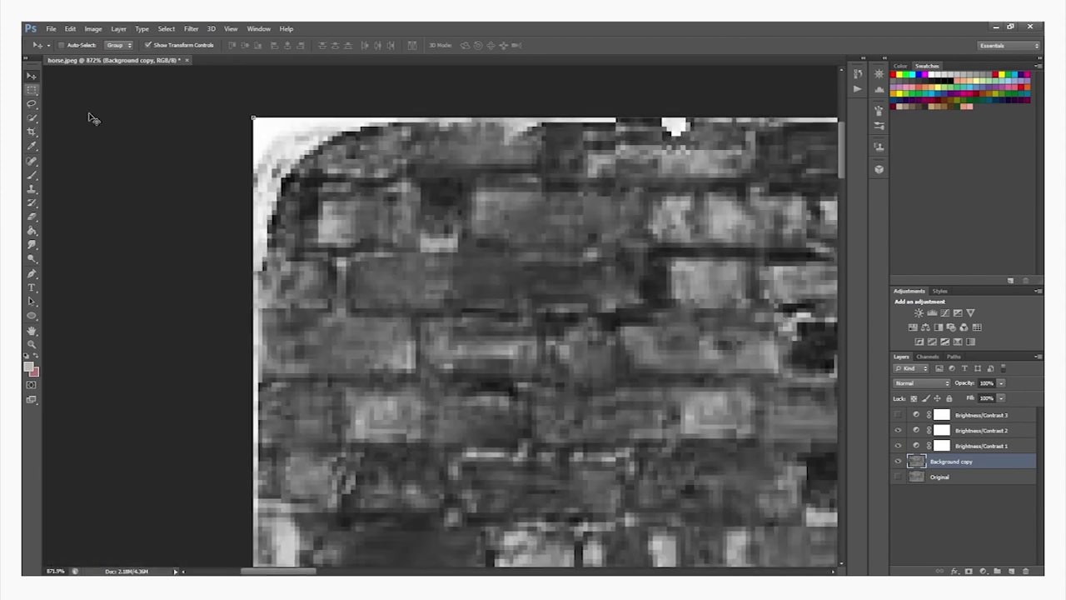
{"action": "left_click", "coordinate": [31, 188]}
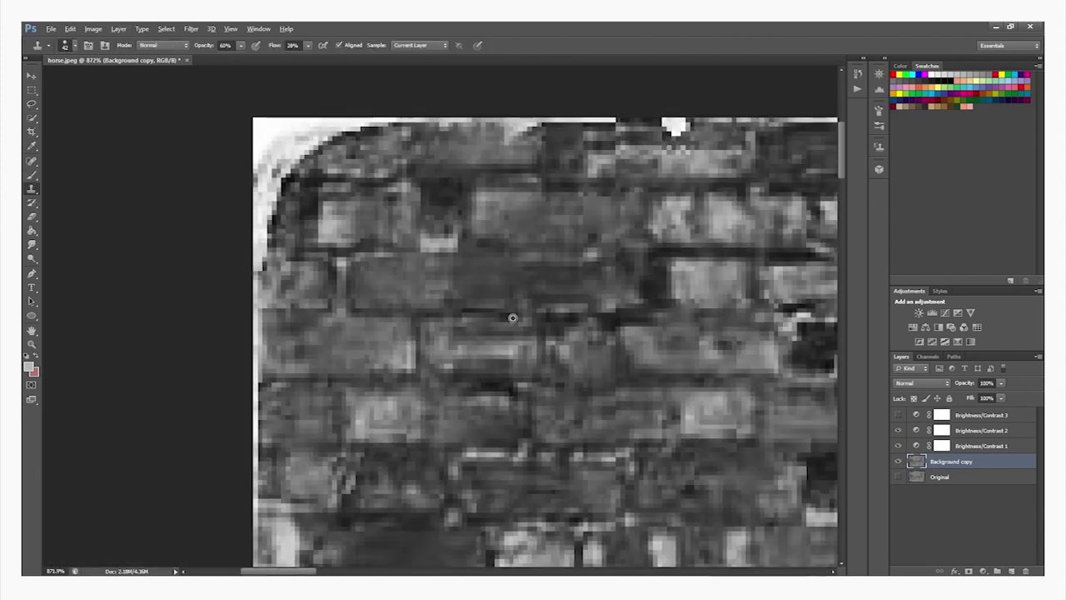
{"action": "left_click", "coordinate": [295, 148]}
{"action": "key", "text": "ctrl+z"}
{"action": "left_click", "coordinate": [242, 45]}
{"action": "left_click_drag", "start_coordinate": [241, 58], "coordinate": [265, 58]}
{"action": "left_click_drag", "start_coordinate": [288, 156], "coordinate": [272, 212]}
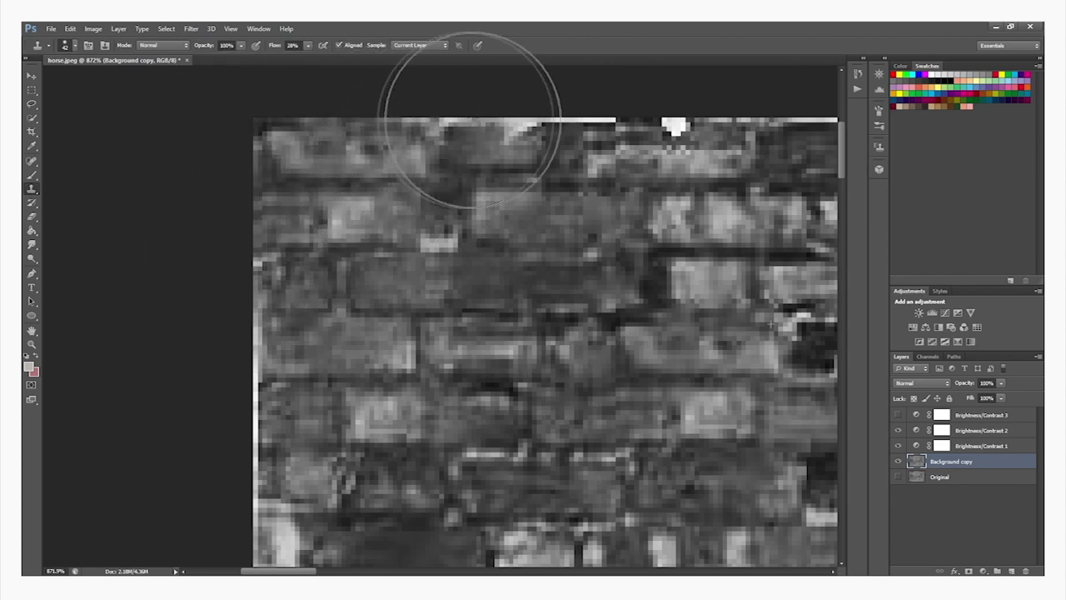
Clone out the white strip along the photo's top edge above the wooden shutter.
{"action": "scroll", "coordinate": [487, 142], "scroll_direction": "down", "scroll_amount": 5}
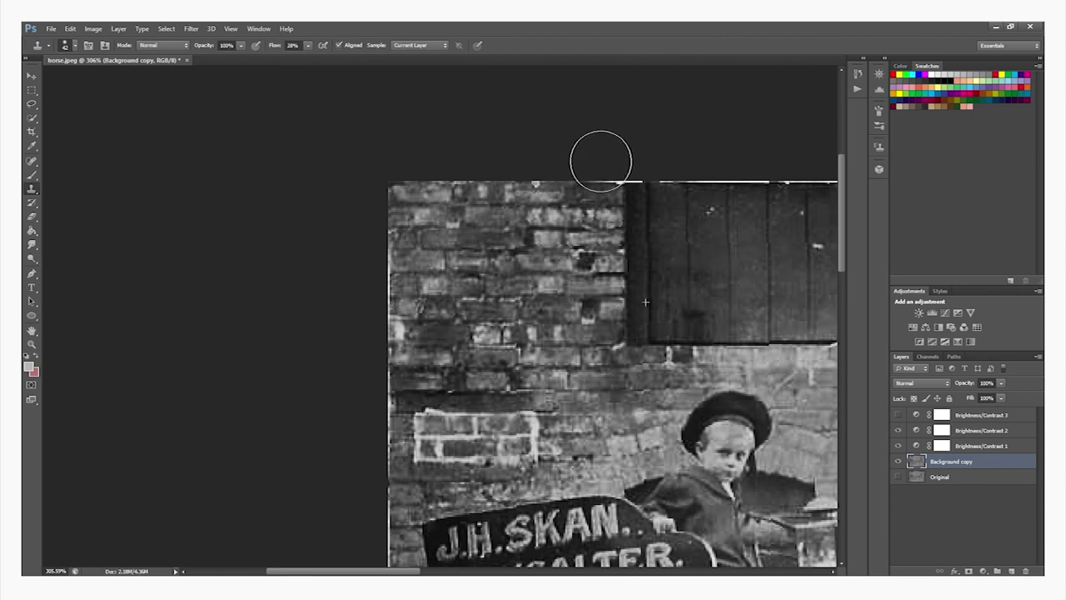
{"action": "mouse_move", "coordinate": [663, 172]}
{"action": "left_mouse_down"}
{"action": "mouse_move", "coordinate": [680, 172]}
{"action": "mouse_move", "coordinate": [619, 167]}
{"action": "mouse_move", "coordinate": [817, 170]}
{"action": "left_mouse_up"}
{"action": "left_click_drag", "start_coordinate": [379, 572], "coordinate": [444, 572]}
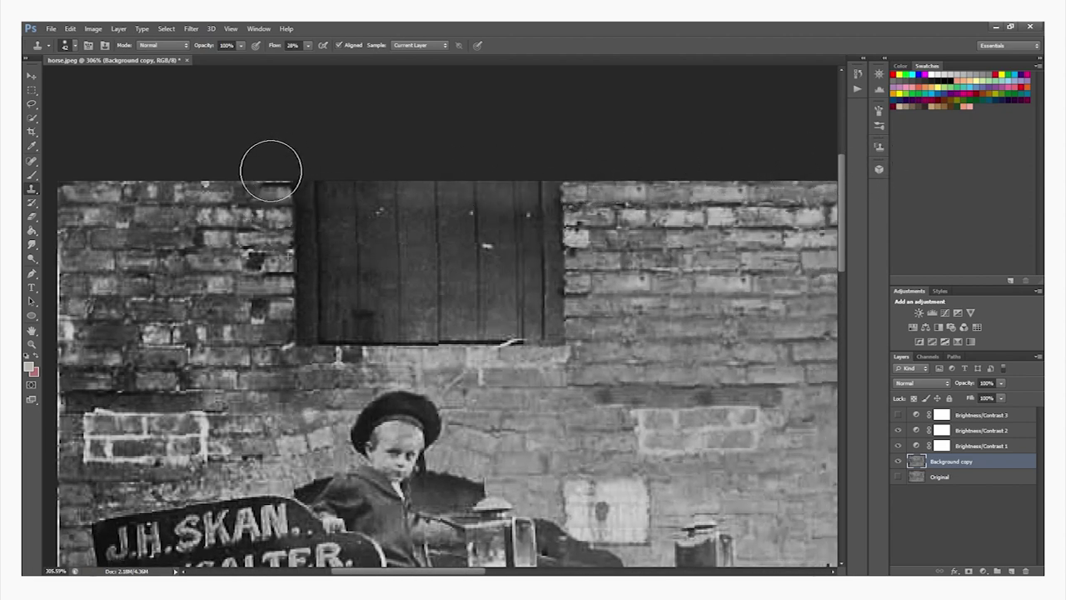
Clone brickwork over the white top edge through to the upper-right corner and down the damaged right edge of the wall.
{"action": "left_click_drag", "start_coordinate": [378, 571], "coordinate": [497, 572]}
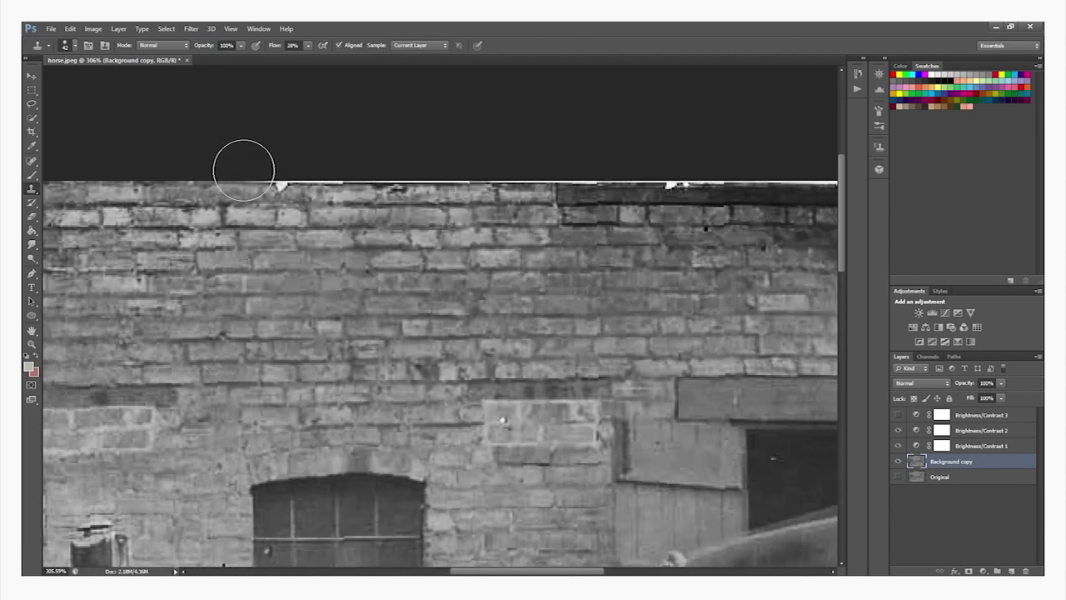
{"action": "left_click_drag", "start_coordinate": [609, 159], "coordinate": [866, 154]}
{"action": "left_click_drag", "start_coordinate": [498, 572], "coordinate": [622, 572]}
{"action": "mouse_move", "coordinate": [226, 165]}
{"action": "left_mouse_down"}
{"action": "mouse_move", "coordinate": [215, 171]}
{"action": "mouse_move", "coordinate": [278, 162]}
{"action": "mouse_move", "coordinate": [579, 171]}
{"action": "left_mouse_up"}
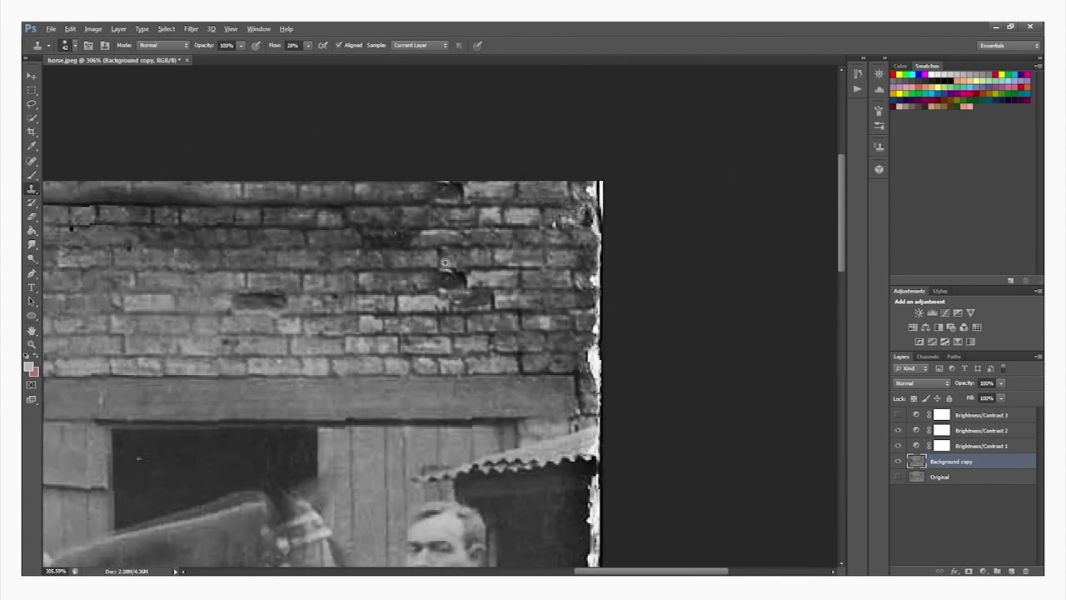
{"action": "mouse_move", "coordinate": [600, 238]}
{"action": "left_mouse_down"}
{"action": "mouse_move", "coordinate": [600, 281]}
{"action": "mouse_move", "coordinate": [599, 339]}
{"action": "mouse_move", "coordinate": [566, 310]}
{"action": "left_mouse_up"}
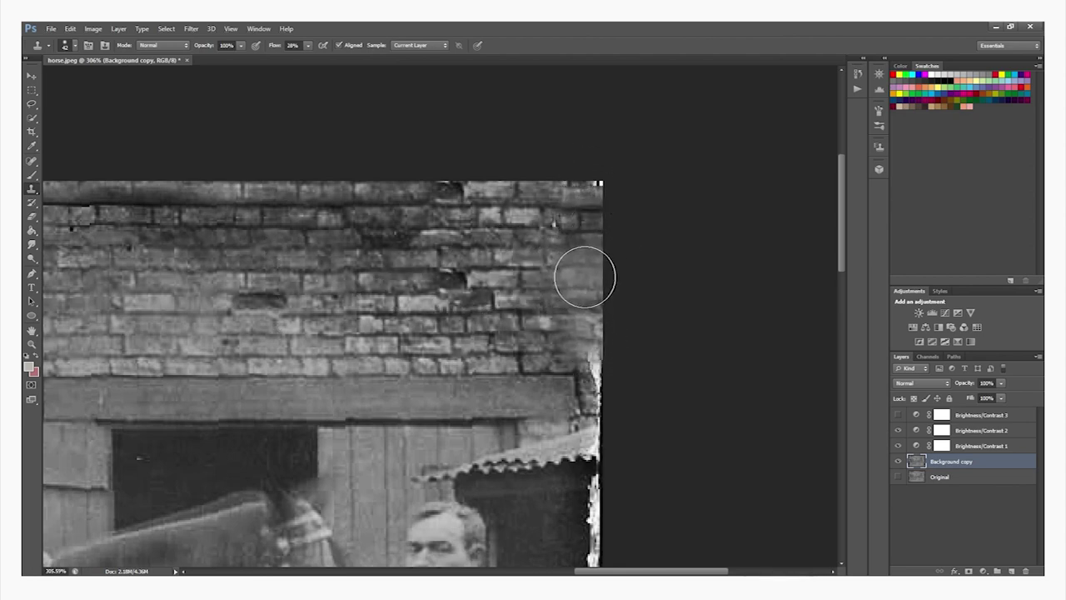
{"action": "mouse_move", "coordinate": [578, 280]}
{"action": "left_mouse_down"}
{"action": "mouse_move", "coordinate": [570, 239]}
{"action": "mouse_move", "coordinate": [601, 226]}
{"action": "mouse_move", "coordinate": [596, 206]}
{"action": "mouse_move", "coordinate": [562, 198]}
{"action": "mouse_move", "coordinate": [557, 257]}
{"action": "mouse_move", "coordinate": [604, 323]}
{"action": "mouse_move", "coordinate": [582, 351]}
{"action": "left_mouse_up"}
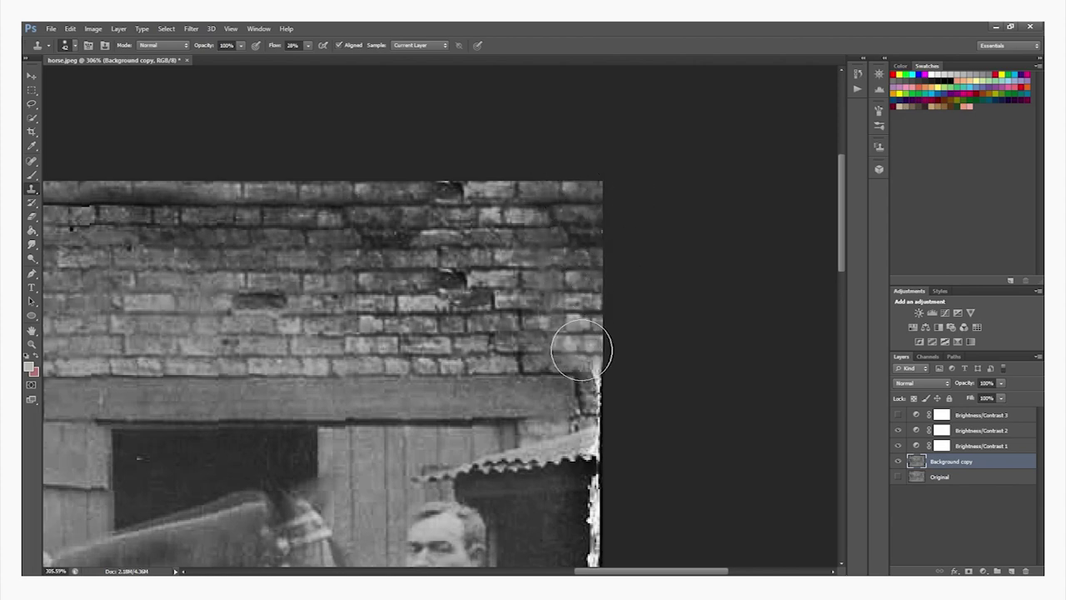
Clone ground texture over the white damage in the photo's lower-left corner.
{"action": "scroll", "coordinate": [552, 330], "scroll_direction": "down", "scroll_amount": 2}
{"action": "scroll", "coordinate": [401, 358], "scroll_direction": "down", "scroll_amount": 8}
{"action": "scroll", "coordinate": [279, 450], "scroll_direction": "up", "scroll_amount": 4}
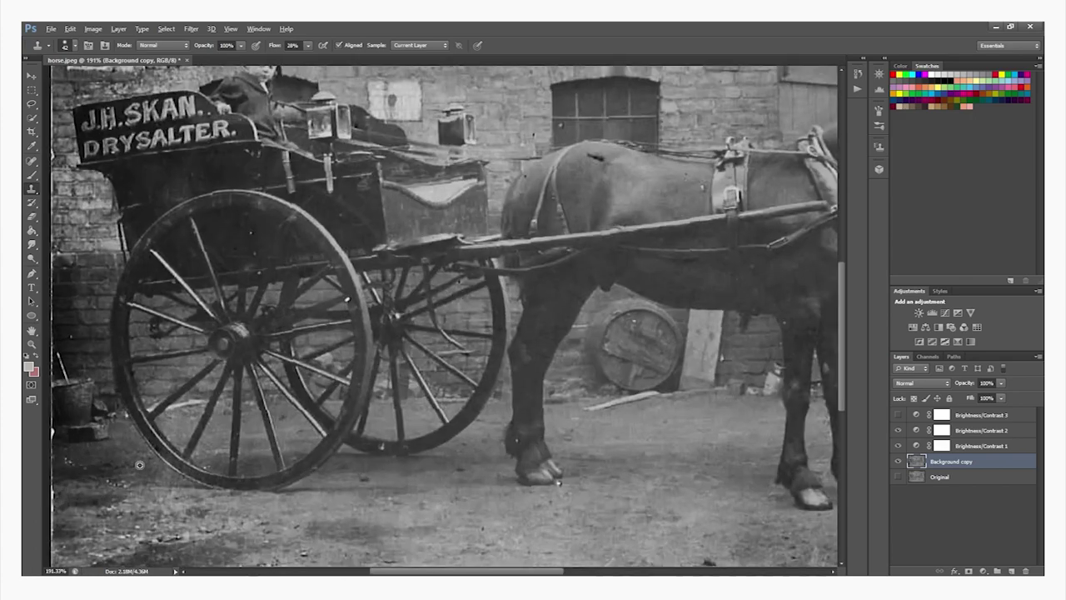
{"action": "scroll", "coordinate": [208, 483], "scroll_direction": "left", "scroll_amount": 4}
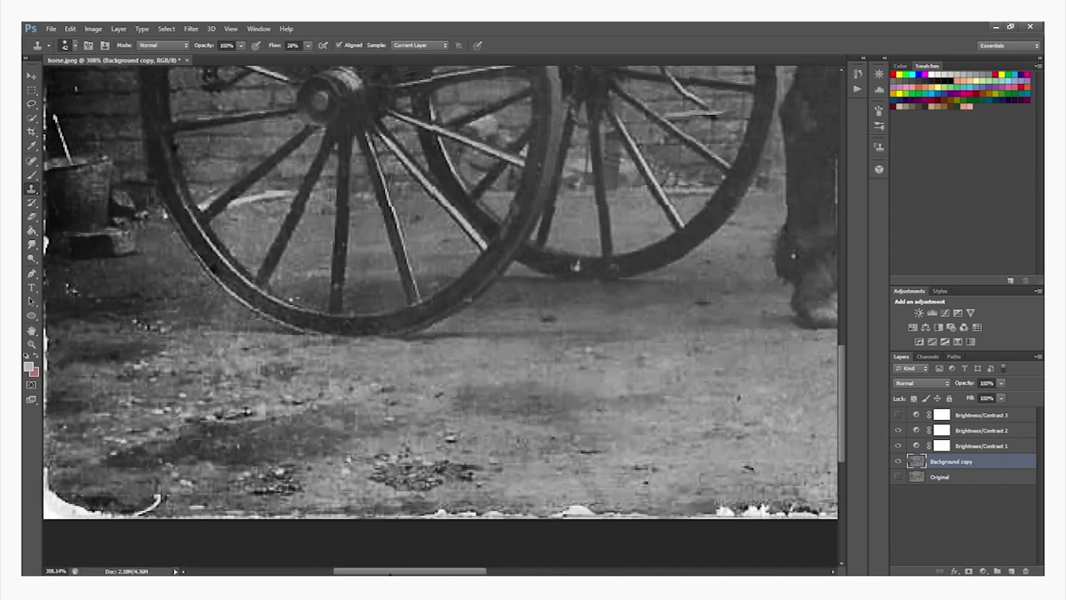
{"action": "left_click_drag", "start_coordinate": [136, 500], "coordinate": [205, 514]}
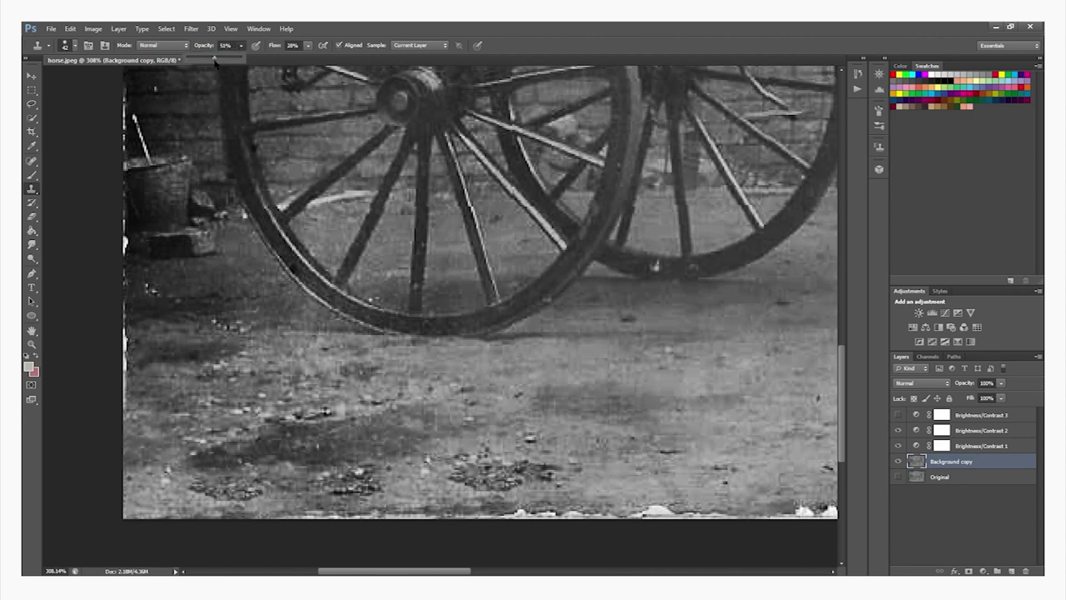
Blend the cloned ground near the lower-left corner and up the left edge using the Clone Stamp at 55% opacity.
{"action": "left_click", "coordinate": [524, 466], "text": "alt"}
{"action": "mouse_move", "coordinate": [174, 493]}
{"action": "left_mouse_down"}
{"action": "mouse_move", "coordinate": [129, 487]}
{"action": "mouse_move", "coordinate": [240, 506]}
{"action": "left_mouse_up"}
{"action": "left_click_drag", "start_coordinate": [154, 450], "coordinate": [225, 477]}
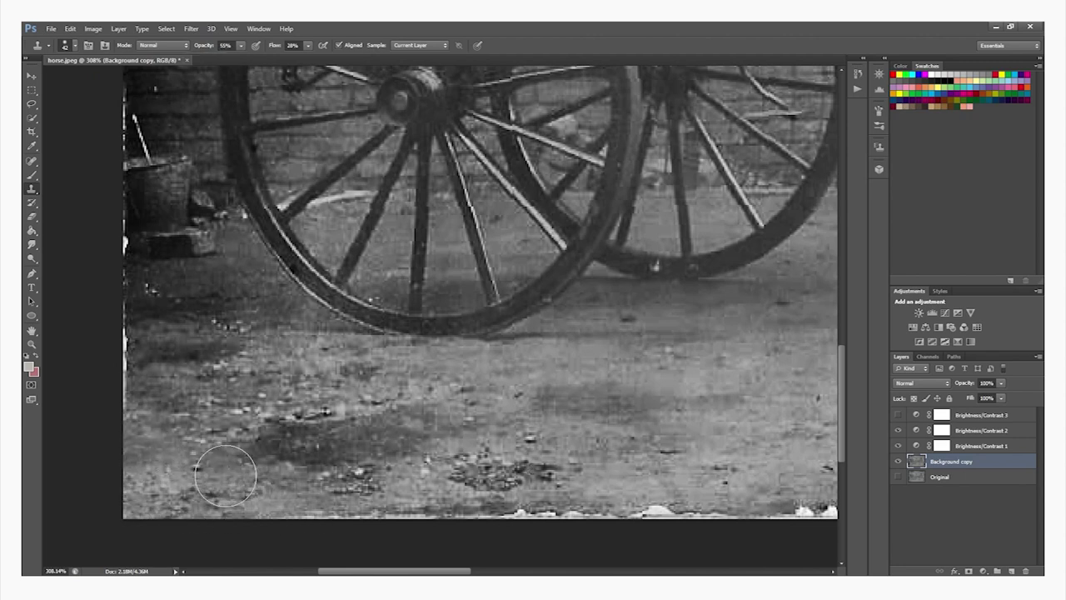
{"action": "left_click_drag", "start_coordinate": [326, 506], "coordinate": [337, 505]}
{"action": "mouse_move", "coordinate": [125, 408]}
{"action": "left_mouse_down"}
{"action": "mouse_move", "coordinate": [152, 361]}
{"action": "mouse_move", "coordinate": [150, 333]}
{"action": "mouse_move", "coordinate": [131, 357]}
{"action": "mouse_move", "coordinate": [223, 382]}
{"action": "left_mouse_up"}
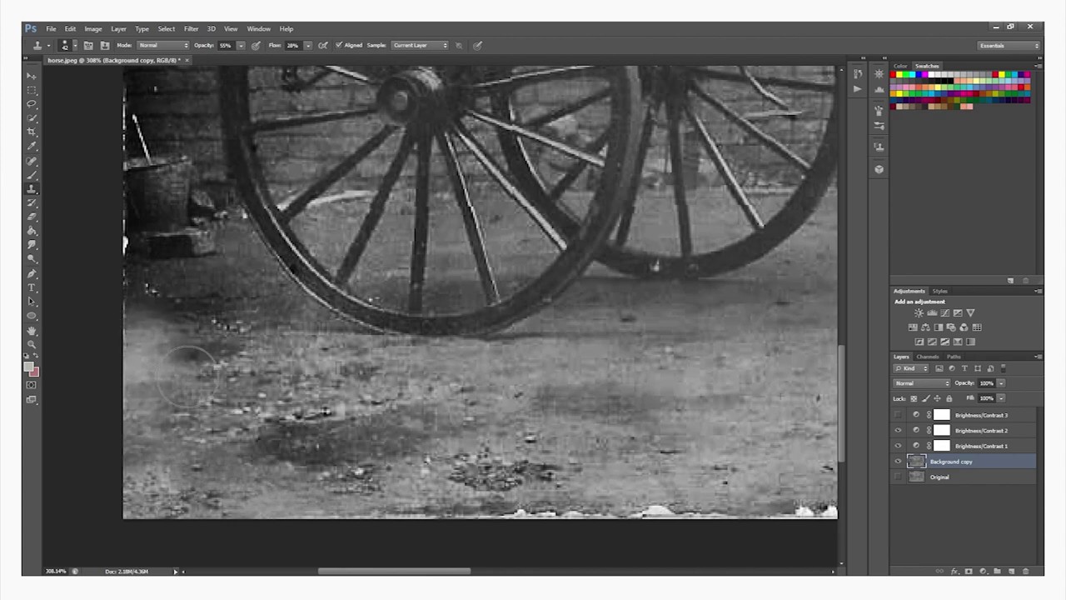
{"action": "key", "text": "ctrl+0"}
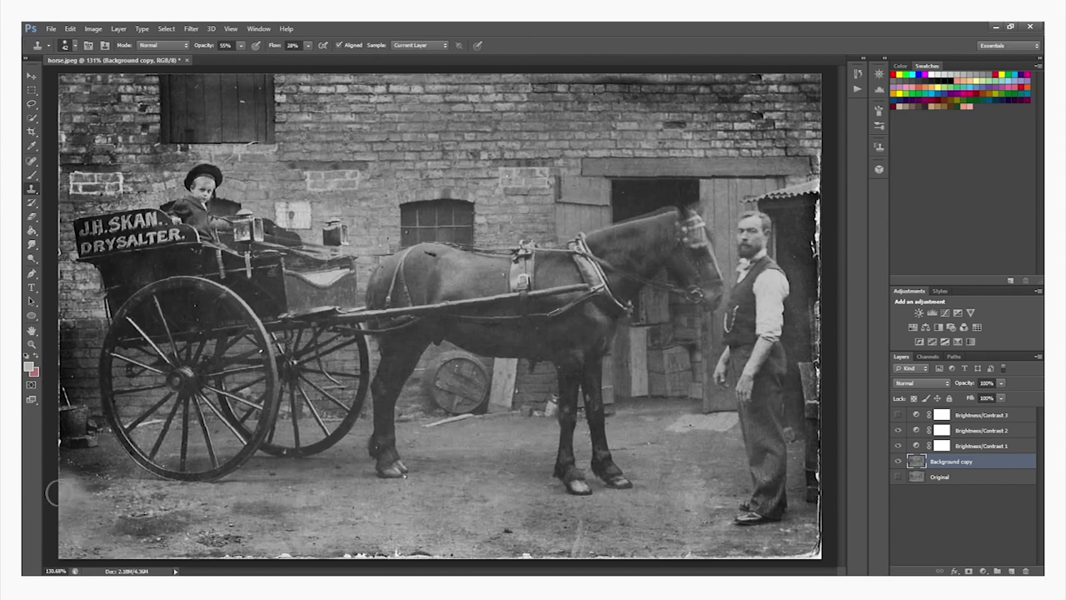
Sample a dark ground tone and brush it at 31% opacity over the pale patch of ground below the bucket.
{"action": "scroll", "coordinate": [63, 479], "scroll_direction": "up", "scroll_amount": 5}
{"action": "left_click", "coordinate": [35, 121]}
{"action": "left_click", "coordinate": [33, 146]}
{"action": "left_click", "coordinate": [152, 455]}
{"action": "left_click", "coordinate": [32, 189]}
{"action": "key", "text": "b"}
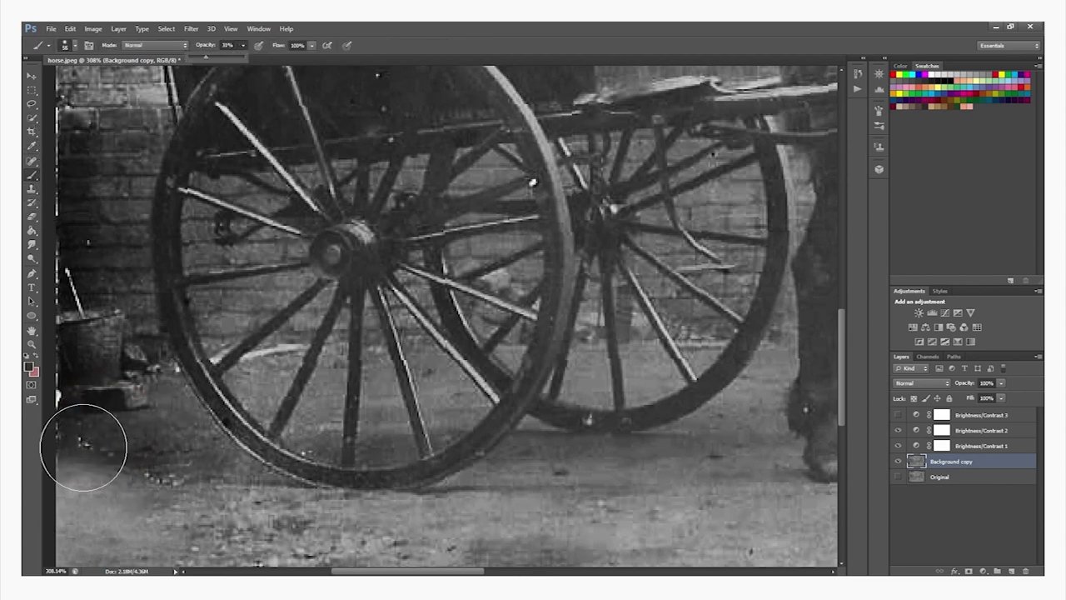
{"action": "mouse_move", "coordinate": [83, 447]}
{"action": "left_mouse_down"}
{"action": "mouse_move", "coordinate": [111, 477]}
{"action": "mouse_move", "coordinate": [157, 483]}
{"action": "left_mouse_up"}
{"action": "scroll", "coordinate": [458, 400], "scroll_direction": "down", "scroll_amount": 5}
{"action": "left_click_drag", "start_coordinate": [458, 400], "coordinate": [268, 423]}
{"action": "scroll", "coordinate": [258, 425], "scroll_direction": "up", "scroll_amount": 1}
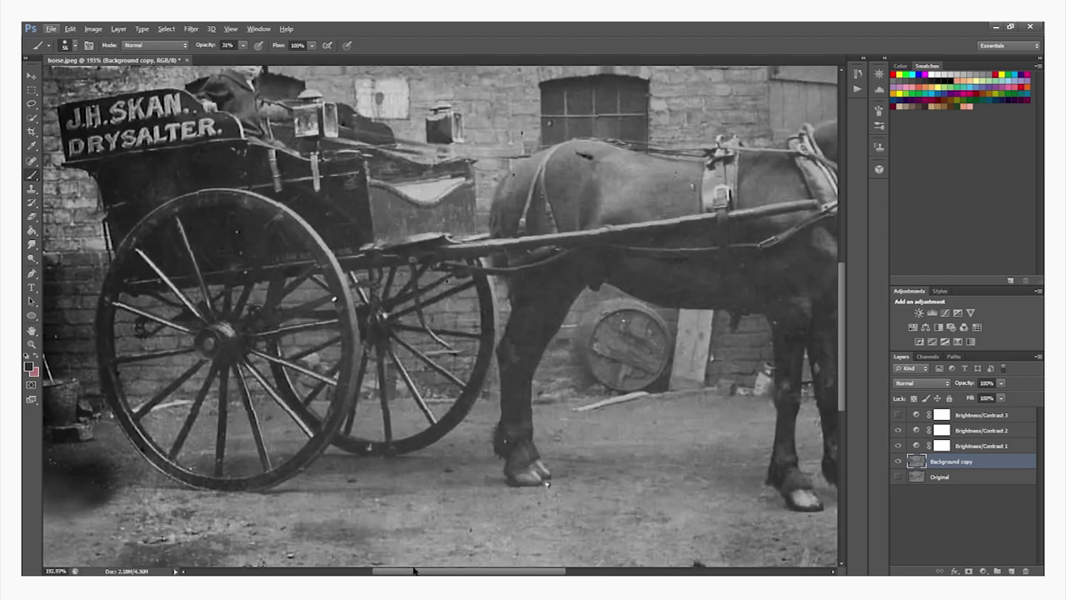
Brush more dark shading over the lower-left ground with a 127-pixel brush and undo the last stroke.
{"action": "left_click_drag", "start_coordinate": [414, 570], "coordinate": [343, 570]}
{"action": "key", "text": "alt+z"}
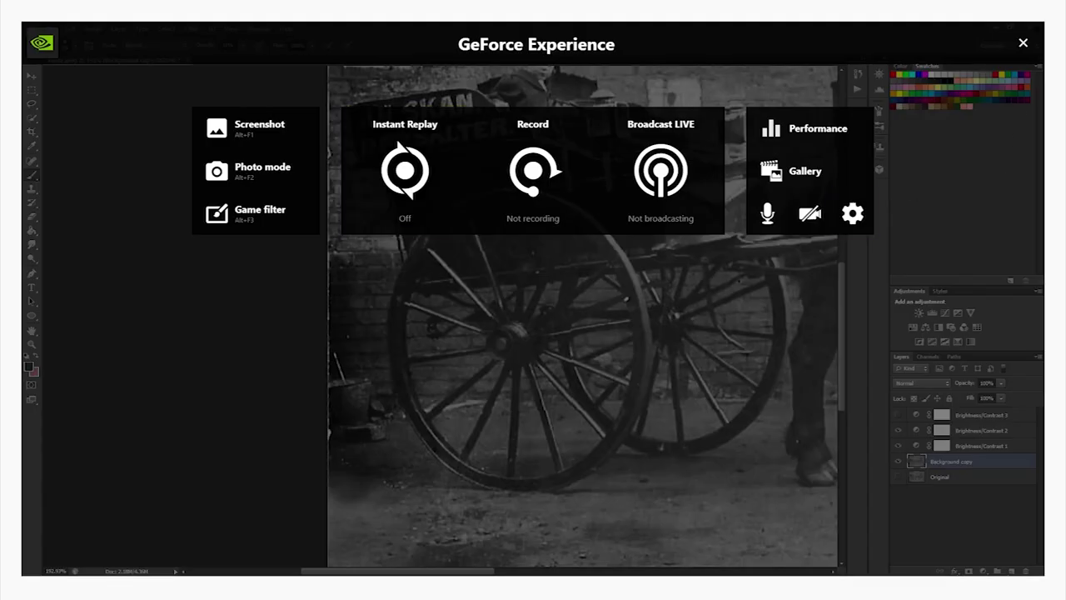
{"action": "left_click", "coordinate": [1024, 43]}
{"action": "left_click_drag", "start_coordinate": [357, 502], "coordinate": [393, 510]}
{"action": "mouse_move", "coordinate": [350, 510]}
{"action": "left_mouse_down"}
{"action": "mouse_move", "coordinate": [344, 528]}
{"action": "mouse_move", "coordinate": [379, 473]}
{"action": "left_mouse_up"}
{"action": "scroll", "coordinate": [648, 428], "scroll_direction": "down", "scroll_amount": 3}
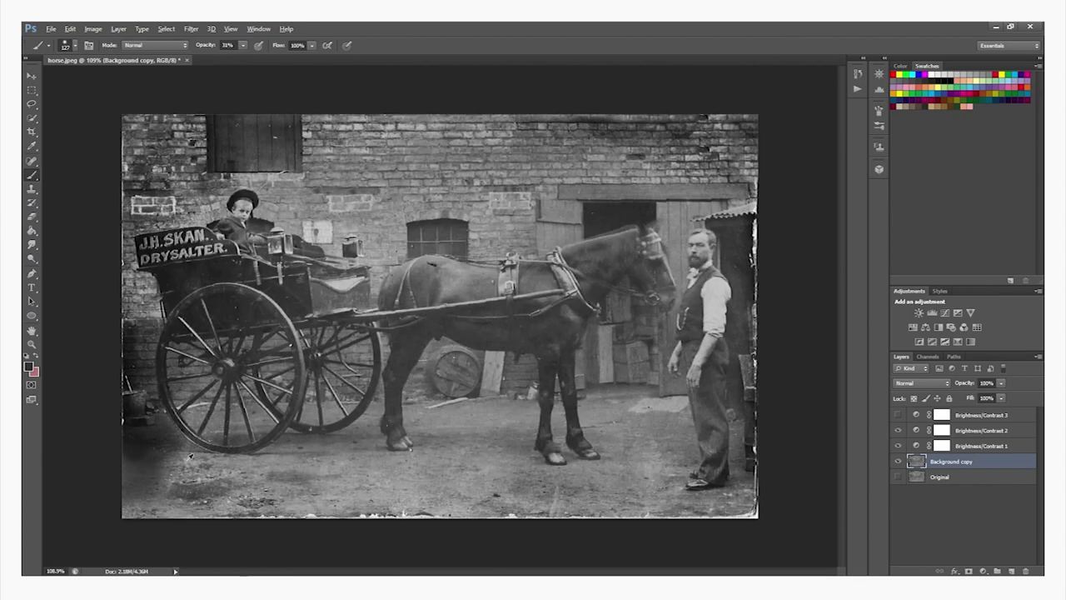
{"action": "scroll", "coordinate": [189, 458], "scroll_direction": "up", "scroll_amount": 2}
{"action": "key", "text": "ctrl+z"}
{"action": "left_click_drag", "start_coordinate": [535, 570], "coordinate": [531, 570]}
{"action": "scroll", "coordinate": [419, 473], "scroll_direction": "down", "scroll_amount": 3}
{"action": "scroll", "coordinate": [60, 230], "scroll_direction": "up", "scroll_amount": 1}
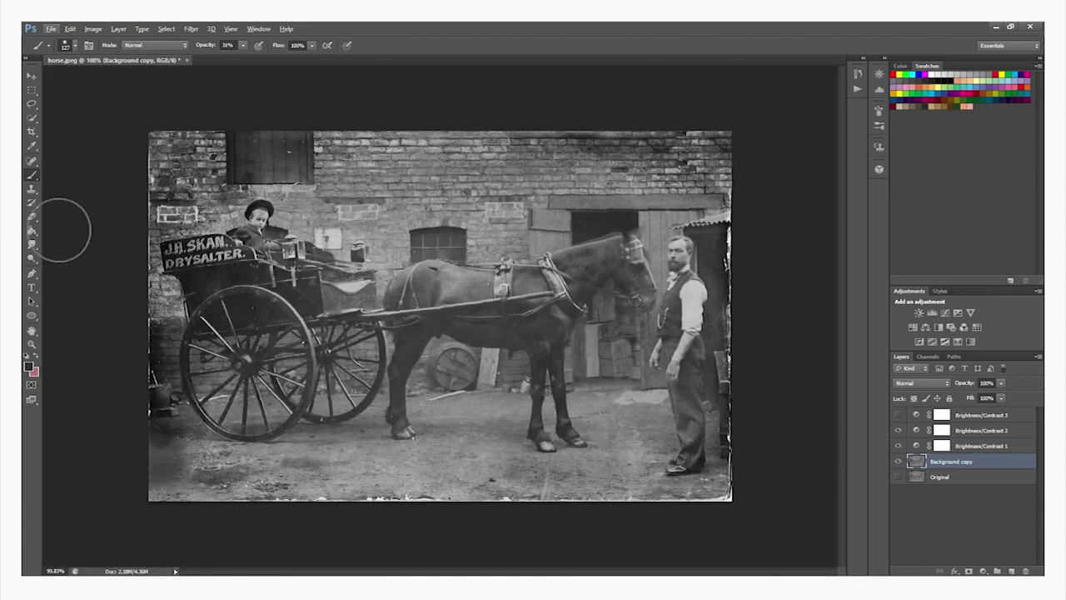
Clone clean ground texture at 55% opacity over the dark smudge below and in front of the large cart wheel.
{"action": "left_click", "coordinate": [32, 190]}
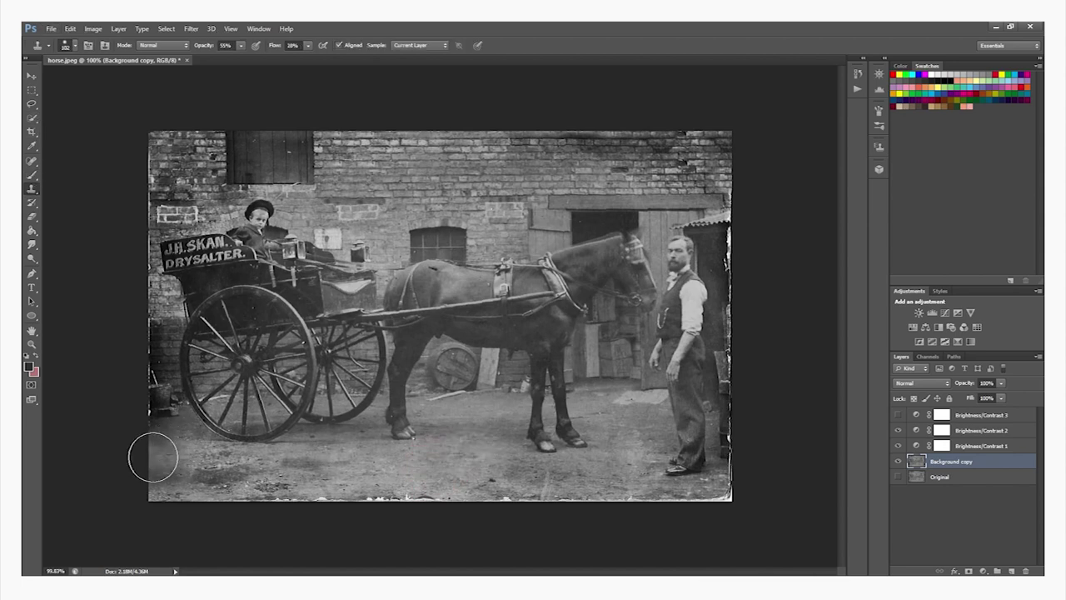
{"action": "key", "text": "ctrl+z"}
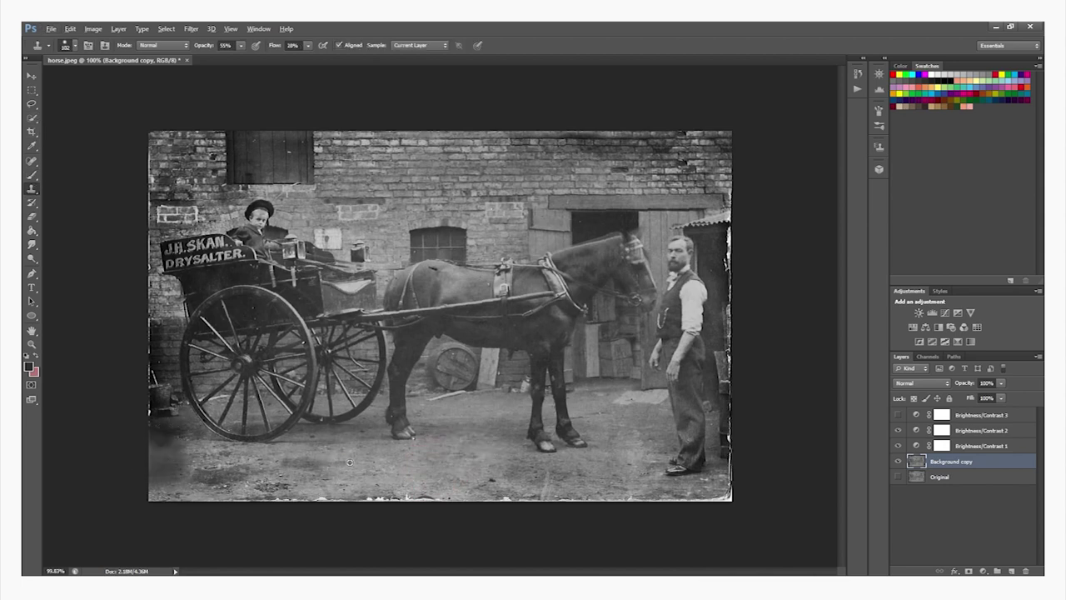
{"action": "left_click_drag", "start_coordinate": [349, 462], "coordinate": [340, 464]}
{"action": "left_click", "coordinate": [340, 465], "text": "alt"}
{"action": "mouse_move", "coordinate": [186, 474]}
{"action": "left_mouse_down"}
{"action": "mouse_move", "coordinate": [159, 448]}
{"action": "mouse_move", "coordinate": [200, 475]}
{"action": "left_mouse_up"}
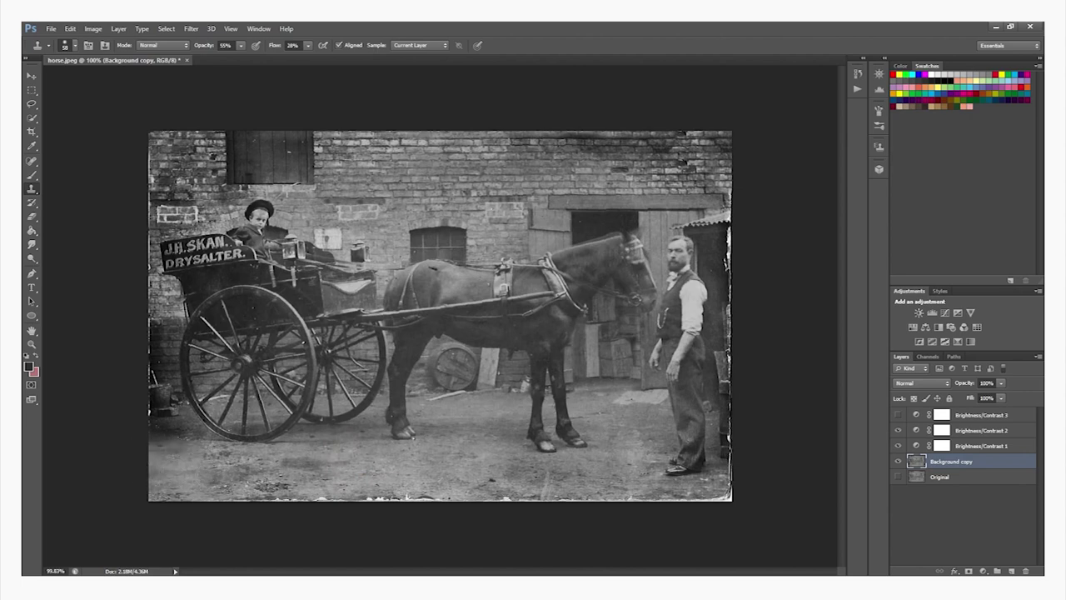
{"action": "left_click_drag", "start_coordinate": [204, 477], "coordinate": [260, 474]}
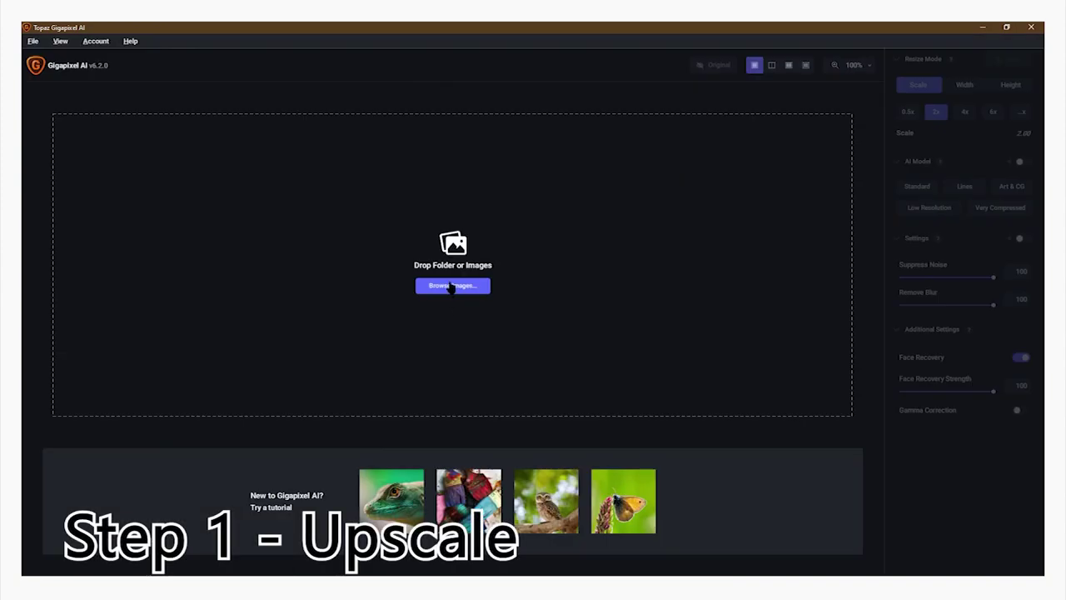
Switch to Topaz Gigapixel AI and open the image horse 1 - photoshop.jpg.
{"action": "left_click", "coordinate": [452, 287]}
{"action": "double_click", "coordinate": [425, 121]}
{"action": "double_click", "coordinate": [247, 125]}
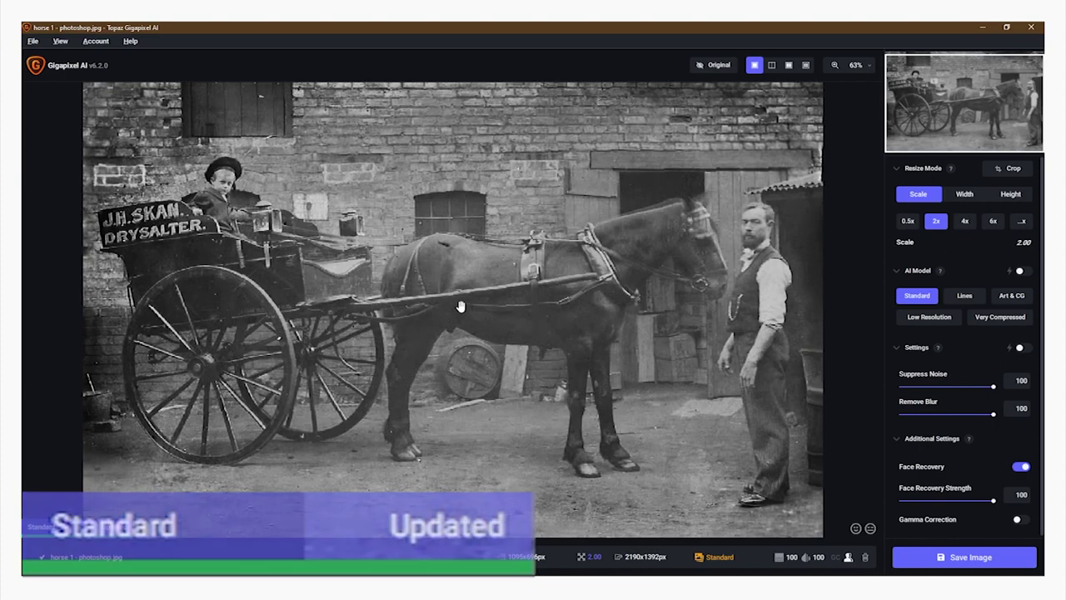
Compare the original and upscaled versions of the boy on the cart in close-up.
{"action": "scroll", "coordinate": [123, 164], "scroll_direction": "up", "scroll_amount": 1}
{"action": "scroll", "coordinate": [121, 164], "scroll_direction": "up", "scroll_amount": 5}
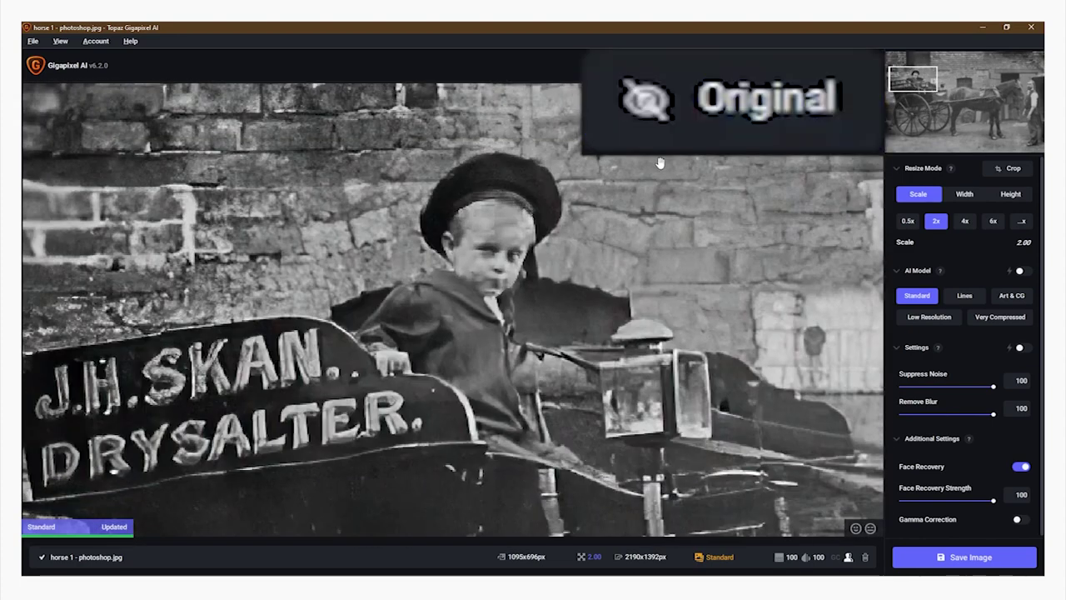
{"action": "left_click", "coordinate": [740, 125]}
{"action": "left_click", "coordinate": [740, 125]}
{"action": "left_click", "coordinate": [738, 122]}
{"action": "left_click", "coordinate": [738, 122]}
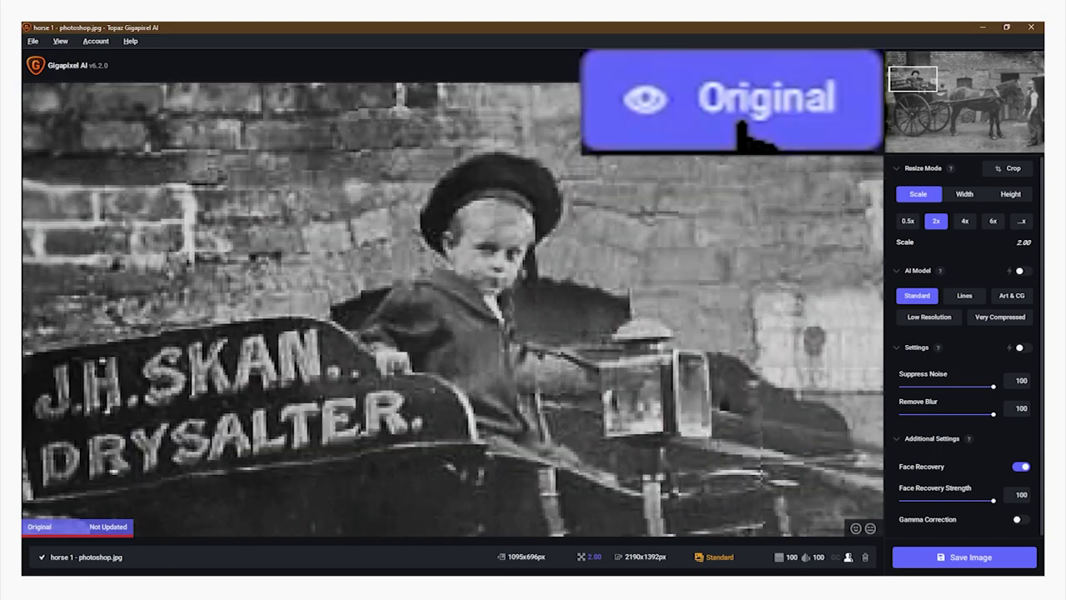
{"action": "left_click", "coordinate": [738, 122]}
Compare the original and upscaled versions of the standing man's face in close-up.
{"action": "scroll", "coordinate": [666, 179], "scroll_direction": "down", "scroll_amount": 5}
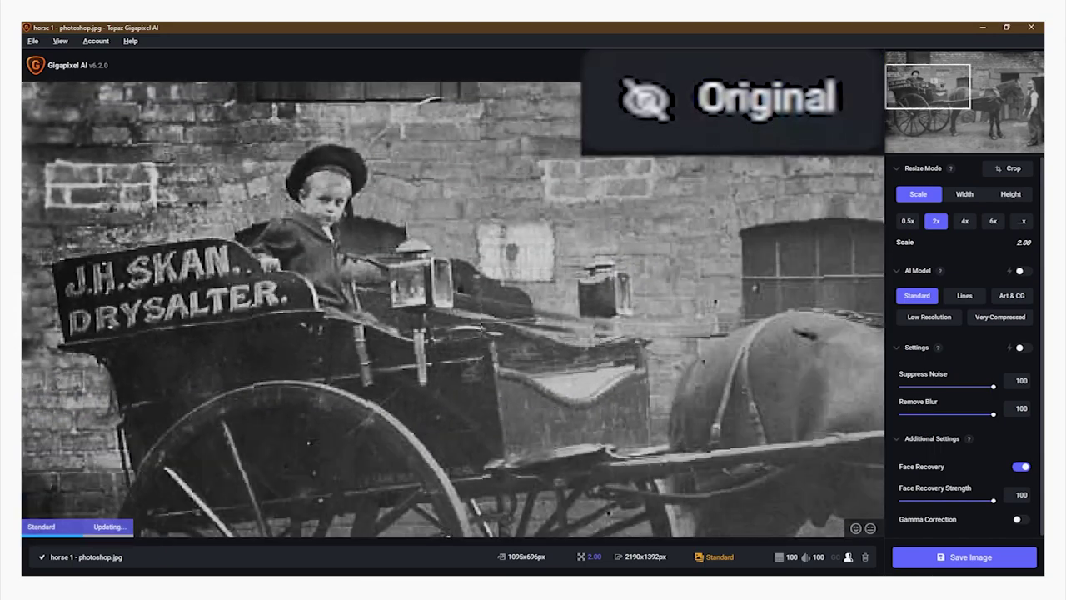
{"action": "left_click_drag", "start_coordinate": [658, 188], "coordinate": [425, 175]}
{"action": "left_click_drag", "start_coordinate": [799, 287], "coordinate": [794, 269]}
{"action": "scroll", "coordinate": [796, 269], "scroll_direction": "up", "scroll_amount": 5}
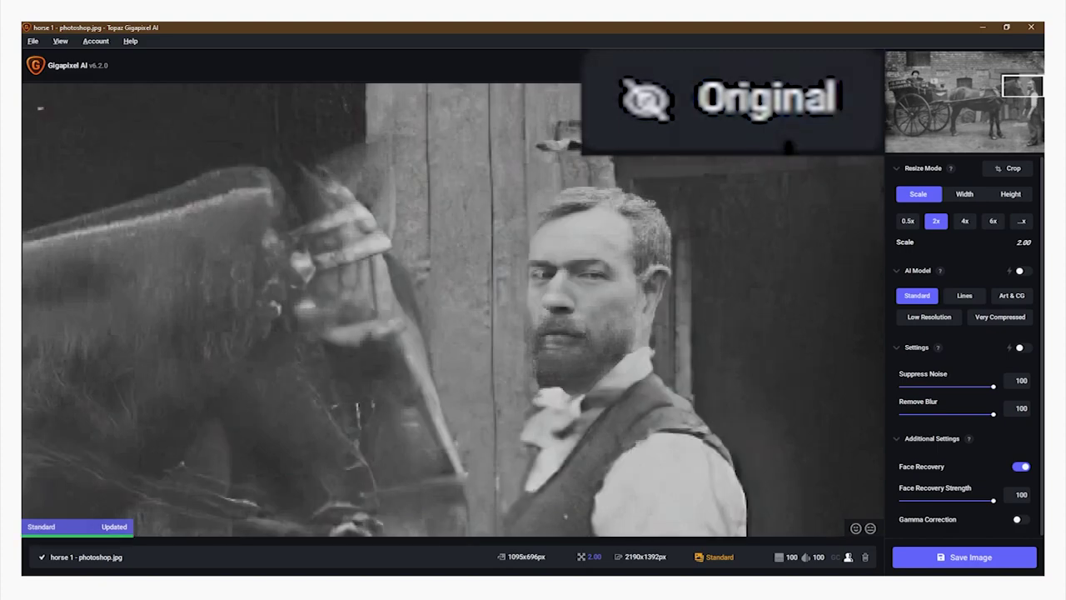
{"action": "left_click", "coordinate": [787, 142]}
{"action": "left_click", "coordinate": [787, 142]}
{"action": "left_click", "coordinate": [787, 141]}
Turn on Gamma Correction for the upscaled image.
{"action": "scroll", "coordinate": [296, 226], "scroll_direction": "down", "scroll_amount": 2}
{"action": "scroll", "coordinate": [296, 226], "scroll_direction": "down", "scroll_amount": 2}
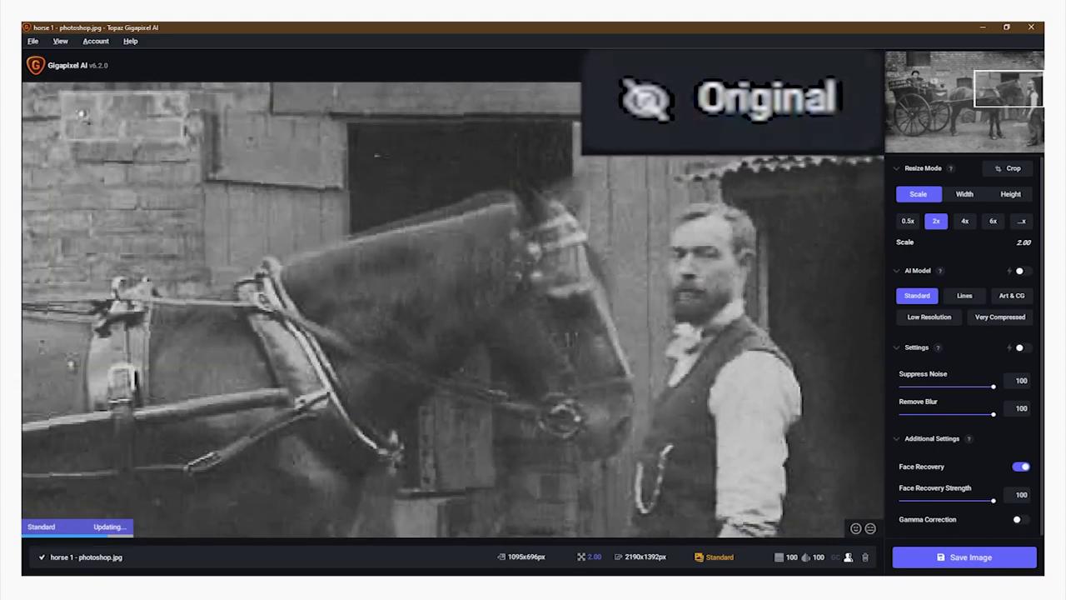
{"action": "scroll", "coordinate": [397, 233], "scroll_direction": "down", "scroll_amount": 2}
{"action": "left_click_drag", "start_coordinate": [398, 232], "coordinate": [633, 92]}
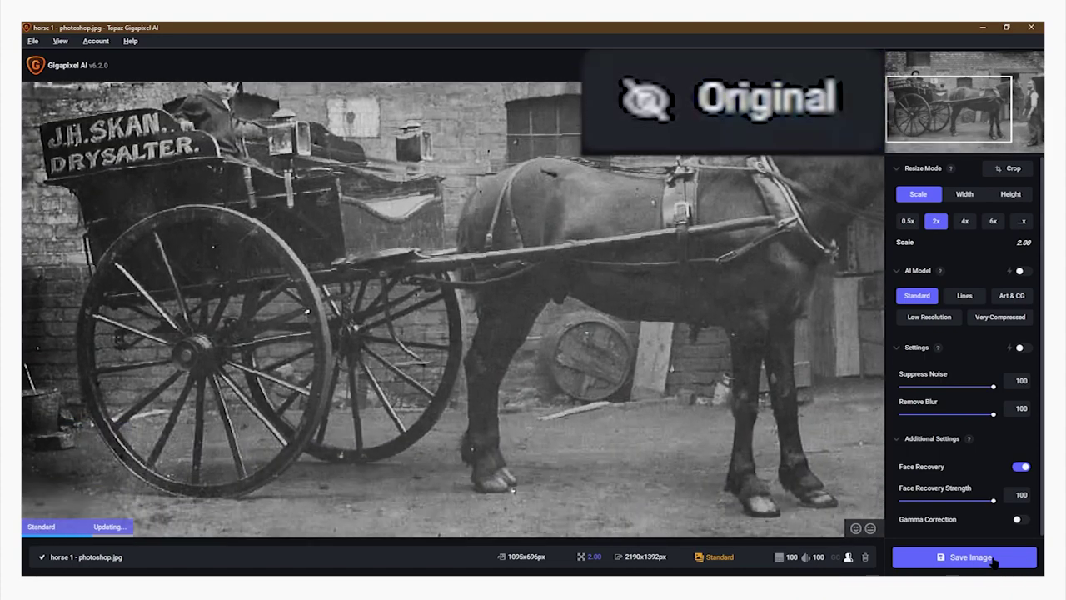
{"action": "left_click", "coordinate": [1021, 519]}
Compare the gamma-corrected result with the original across the whole photo and in close-ups, including the man's face.
{"action": "scroll", "coordinate": [579, 420], "scroll_direction": "down", "scroll_amount": 2}
{"action": "left_click", "coordinate": [763, 125]}
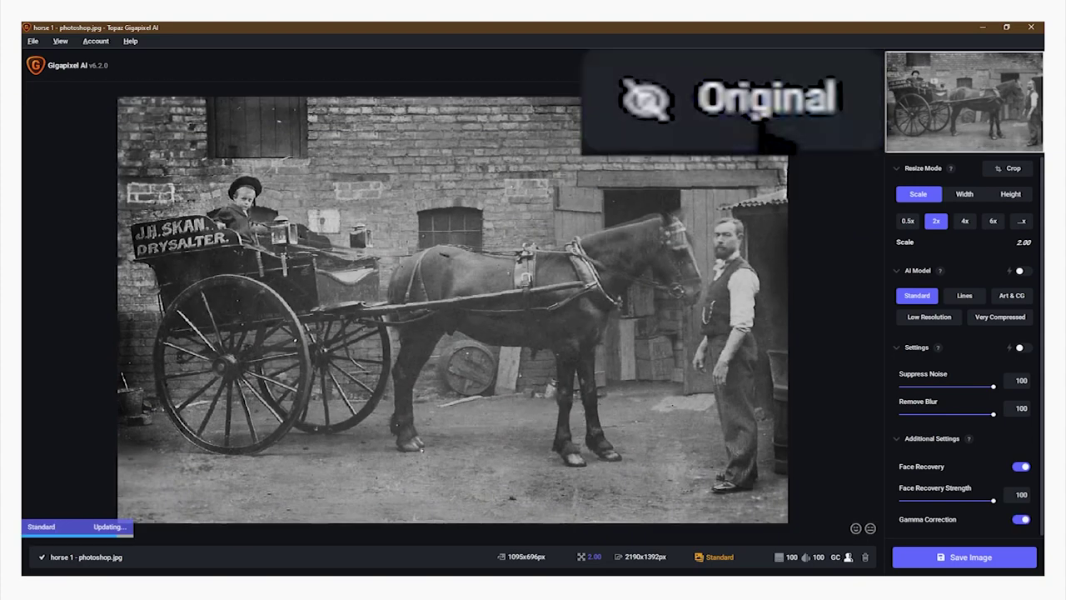
{"action": "scroll", "coordinate": [529, 237], "scroll_direction": "up", "scroll_amount": 3}
{"action": "scroll", "coordinate": [529, 238], "scroll_direction": "up", "scroll_amount": 2}
{"action": "left_click", "coordinate": [741, 131]}
{"action": "scroll", "coordinate": [661, 228], "scroll_direction": "down", "scroll_amount": 2}
{"action": "left_click_drag", "start_coordinate": [661, 228], "coordinate": [400, 250]}
{"action": "scroll", "coordinate": [733, 281], "scroll_direction": "up", "scroll_amount": 3}
{"action": "left_click_drag", "start_coordinate": [732, 280], "coordinate": [548, 340]}
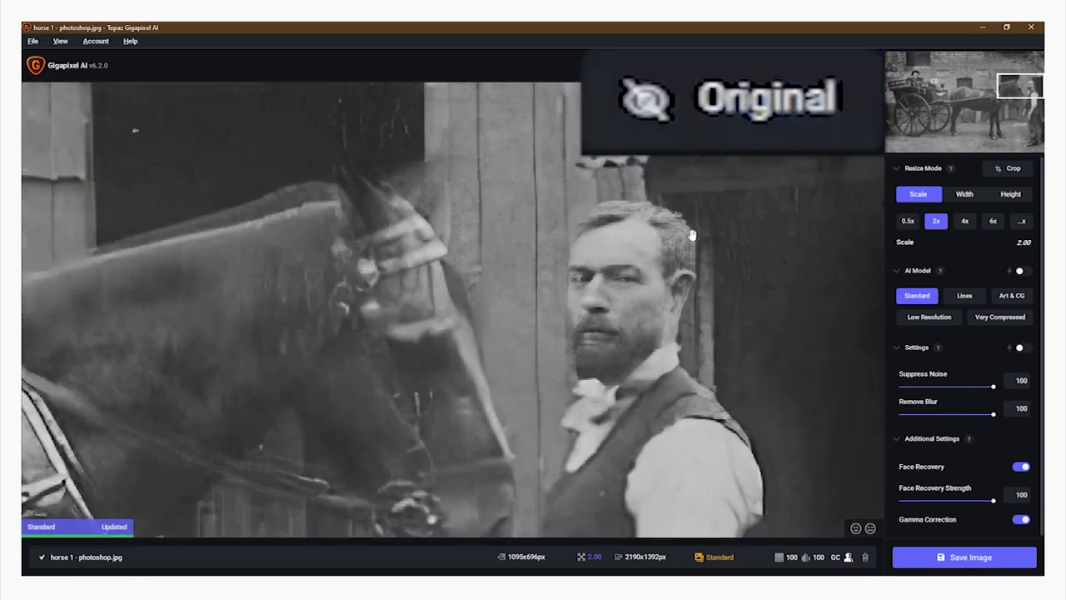
Set the upscale factor to 4x and examine the man's face in the result.
{"action": "left_click", "coordinate": [965, 221]}
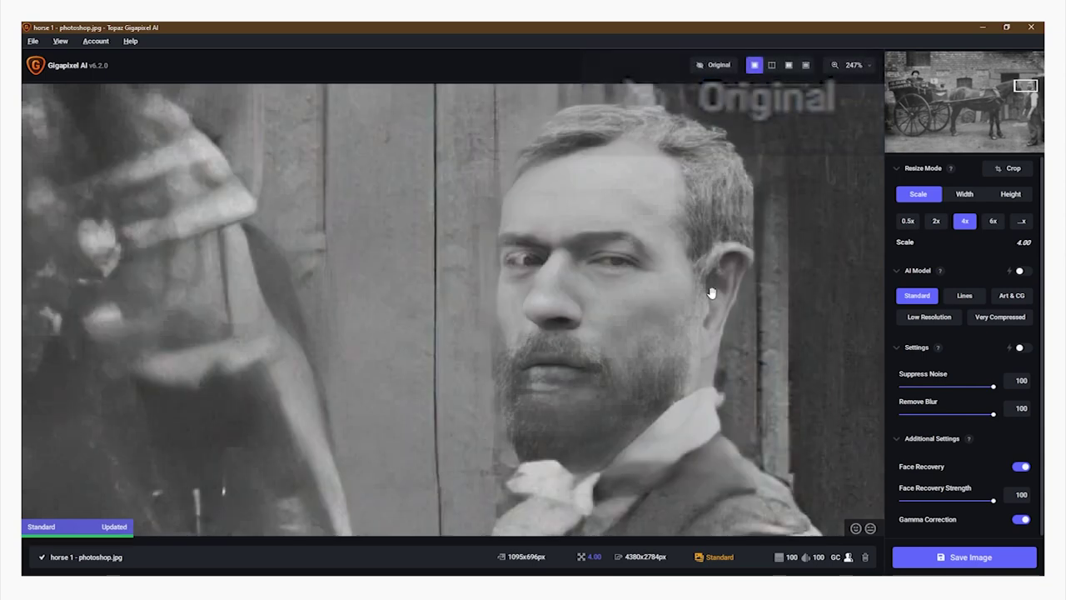
{"action": "scroll", "coordinate": [520, 353], "scroll_direction": "down", "scroll_amount": 2}
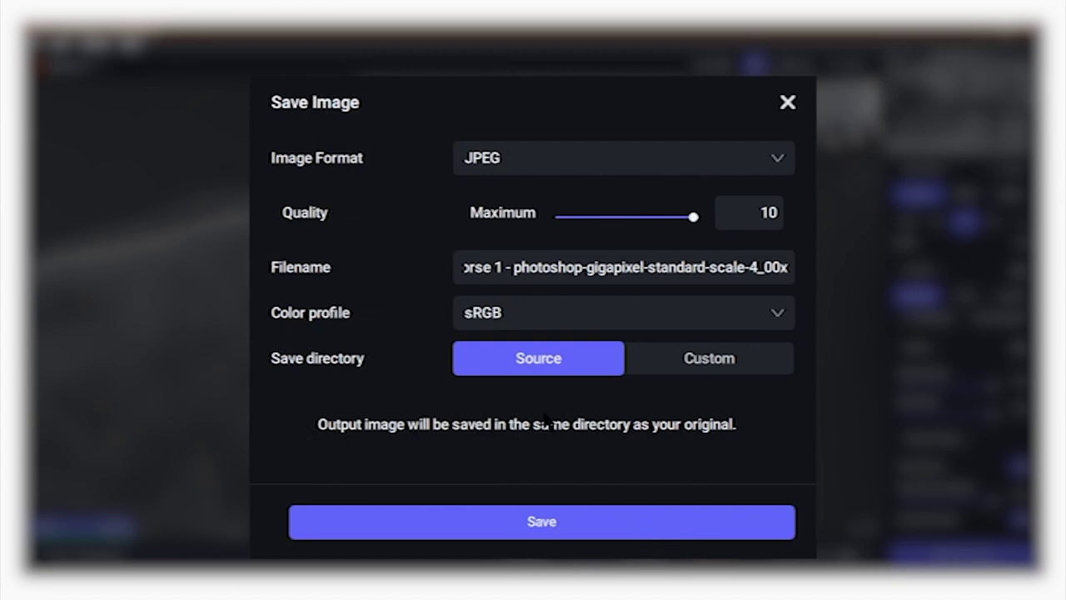
Save the upscaled image as a quality 10 sRGB JPEG in the source directory, then open it in Photoshop.
{"action": "left_click", "coordinate": [578, 526]}
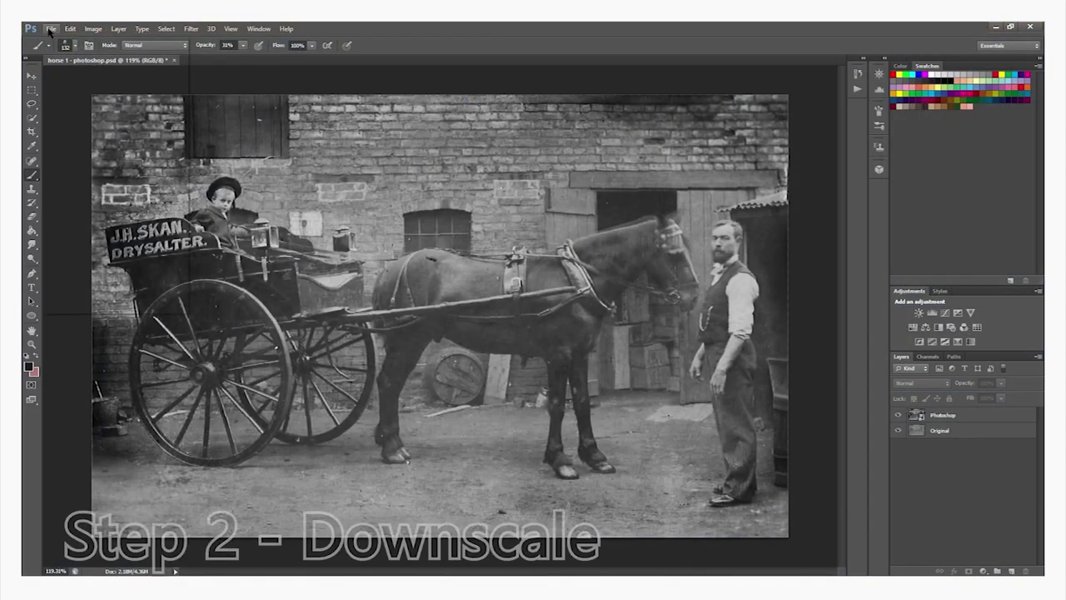
{"action": "left_click", "coordinate": [51, 28]}
{"action": "left_click", "coordinate": [53, 52]}
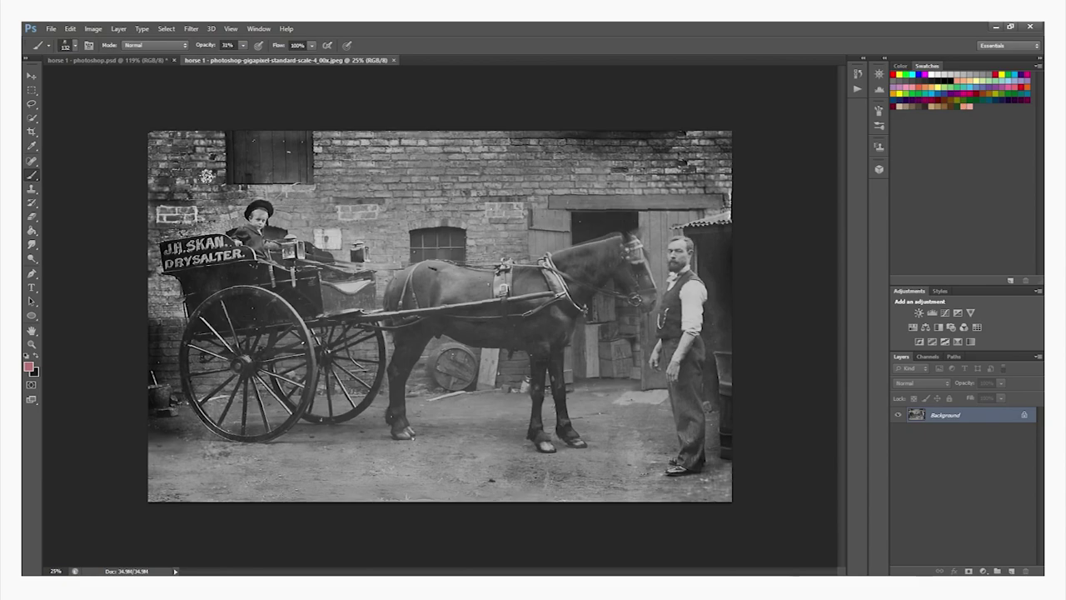
Examine the upscaled photo in close-up, including the boy's face, the cart sign, and the man beside the horse.
{"action": "scroll", "coordinate": [192, 208], "scroll_direction": "up", "scroll_amount": 20}
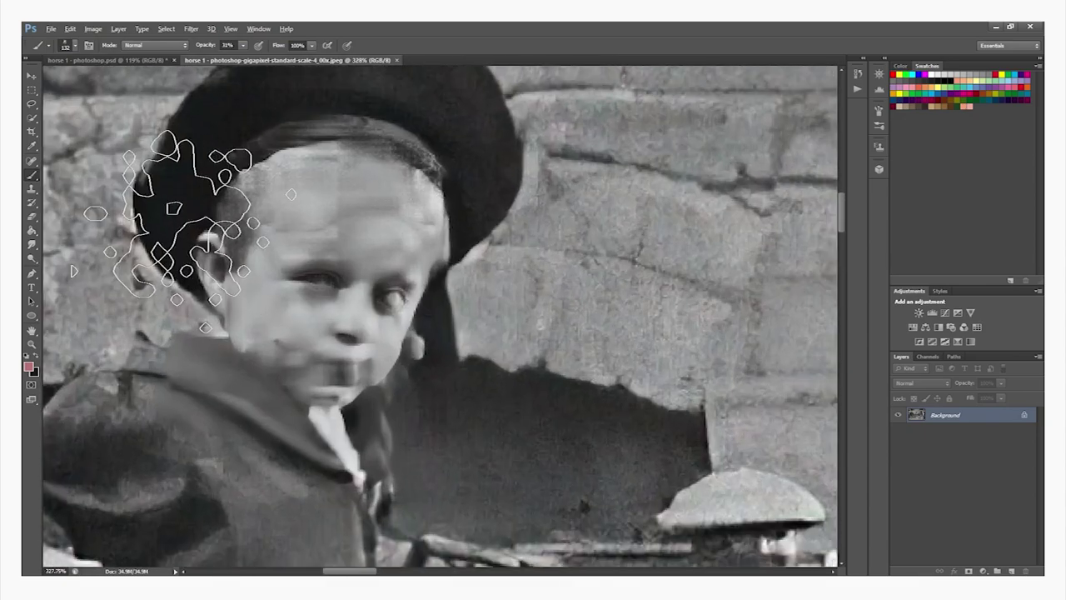
{"action": "scroll", "coordinate": [445, 298], "scroll_direction": "up", "scroll_amount": 2}
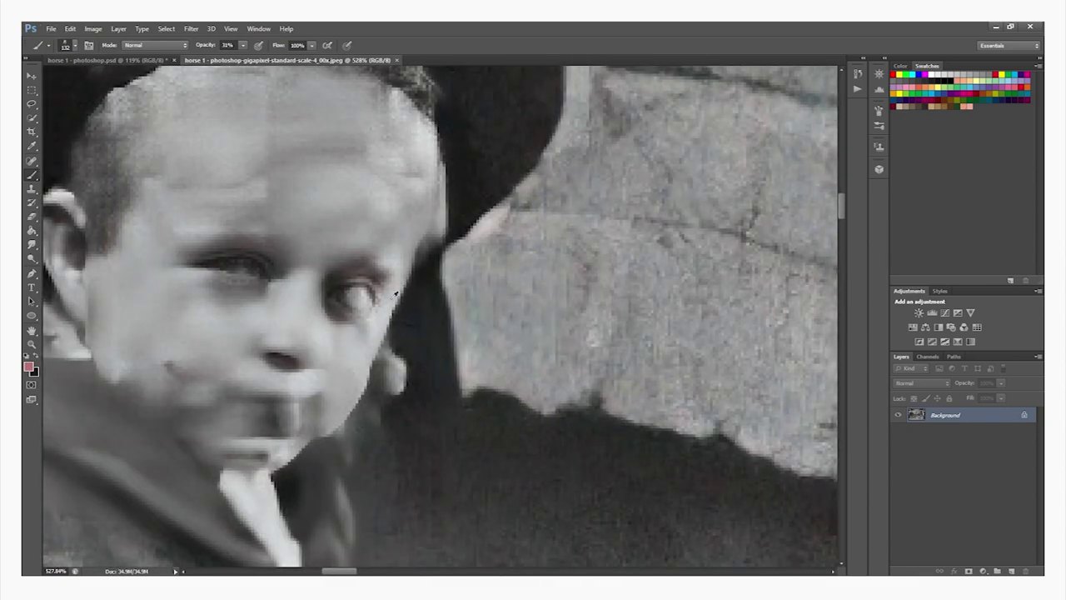
{"action": "scroll", "coordinate": [503, 304], "scroll_direction": "down", "scroll_amount": 8}
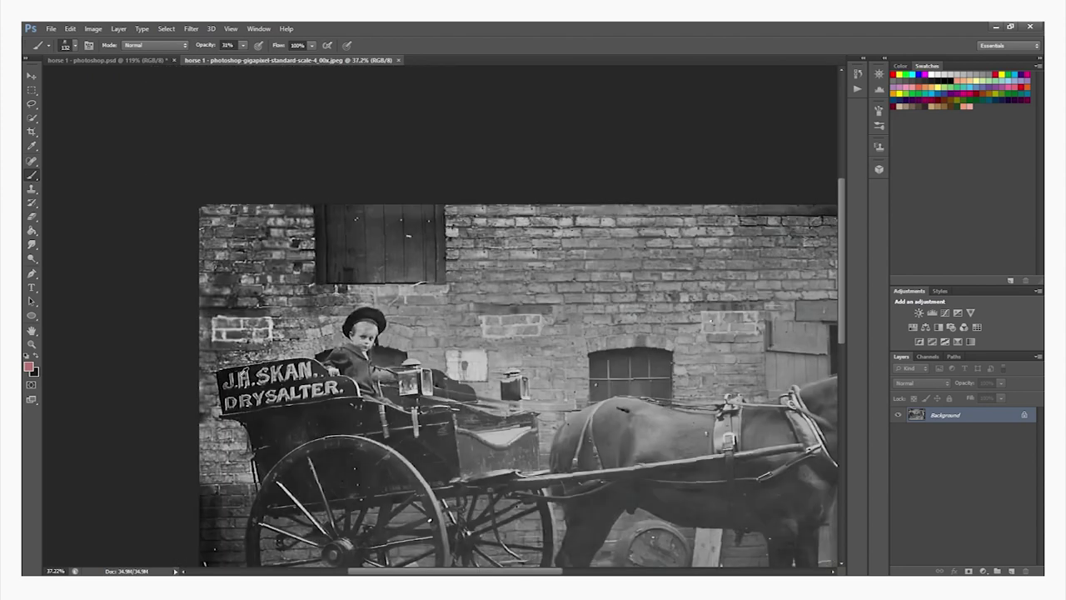
{"action": "scroll", "coordinate": [266, 369], "scroll_direction": "up", "scroll_amount": 2}
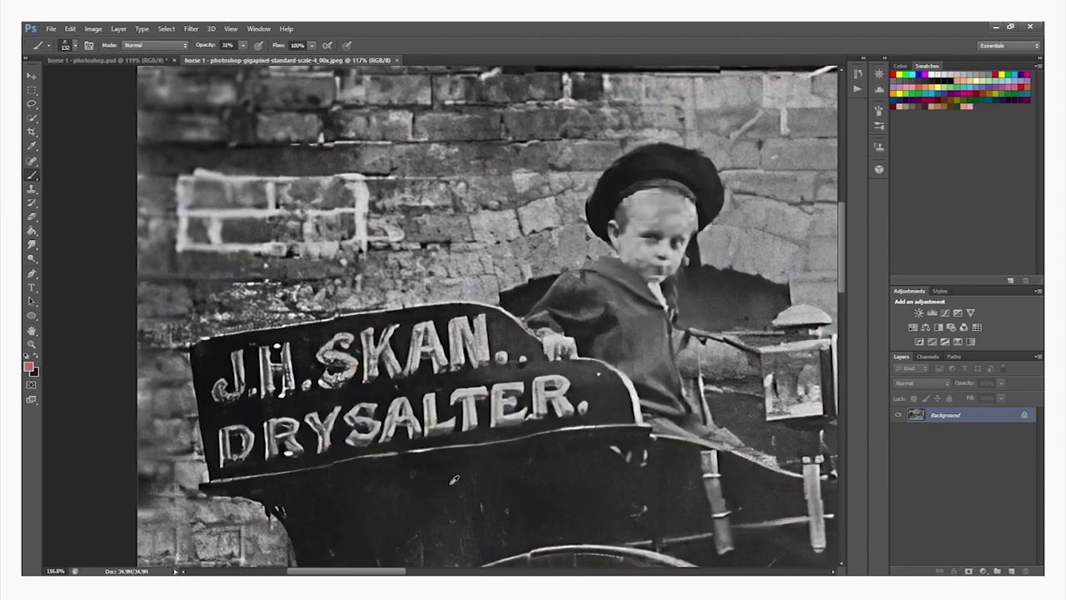
{"action": "scroll", "coordinate": [303, 419], "scroll_direction": "up", "scroll_amount": 1}
{"action": "scroll", "coordinate": [427, 375], "scroll_direction": "down", "scroll_amount": 5}
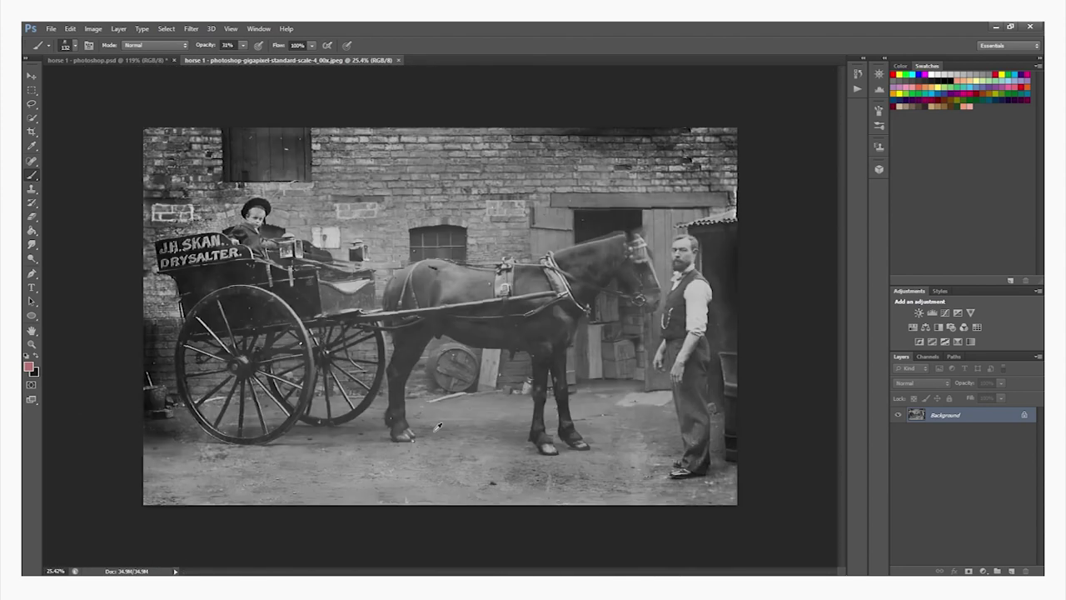
{"action": "scroll", "coordinate": [733, 304], "scroll_direction": "up", "scroll_amount": 2}
{"action": "scroll", "coordinate": [739, 273], "scroll_direction": "up", "scroll_amount": 8}
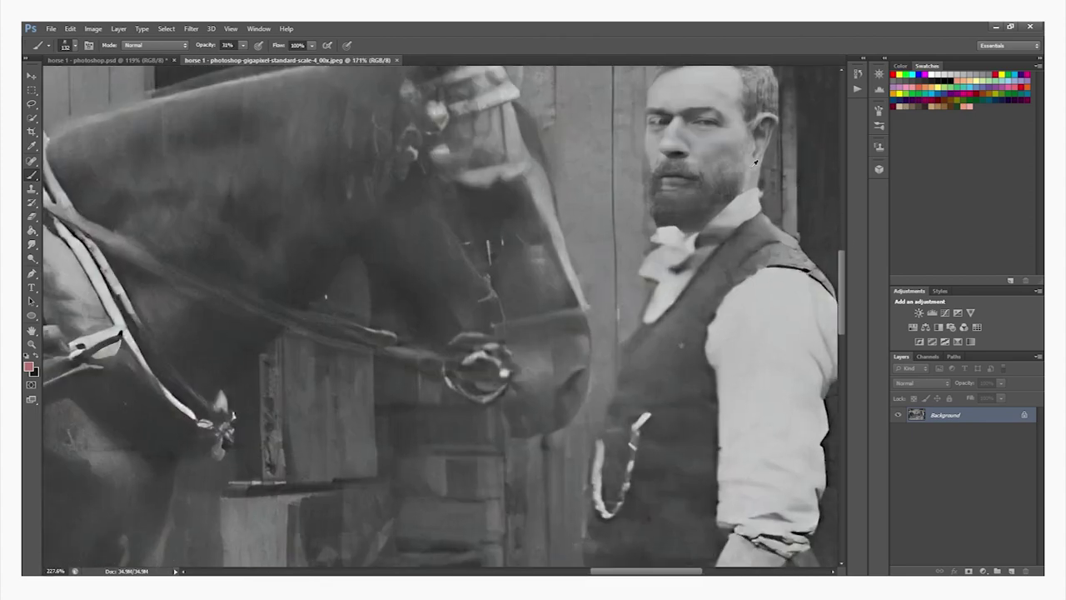
{"action": "scroll", "coordinate": [678, 150], "scroll_direction": "down", "scroll_amount": 5}
{"action": "scroll", "coordinate": [384, 203], "scroll_direction": "down", "scroll_amount": 3}
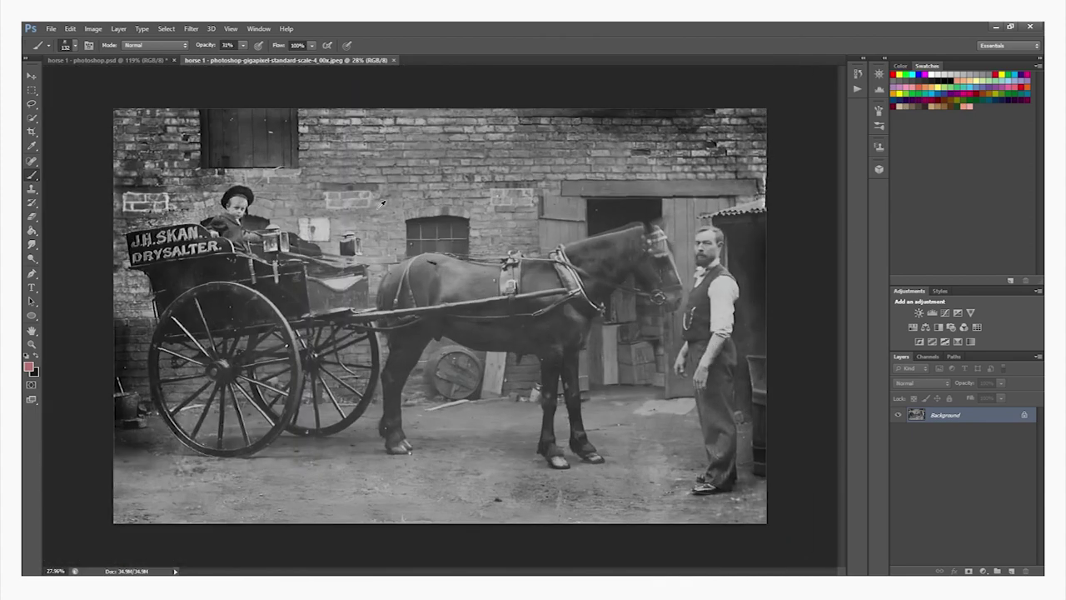
Copy the entire upscaled image and paste it as a new layer into horse 1 - photoshop.psd.
{"action": "key", "text": "ctrl+a"}
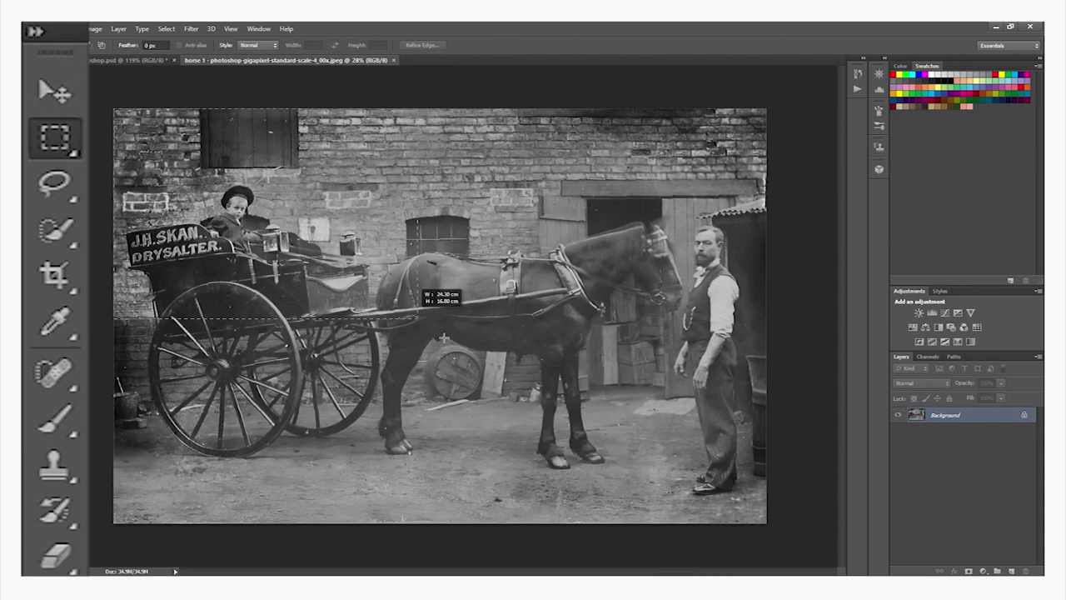
{"action": "key", "text": "ctrl+c"}
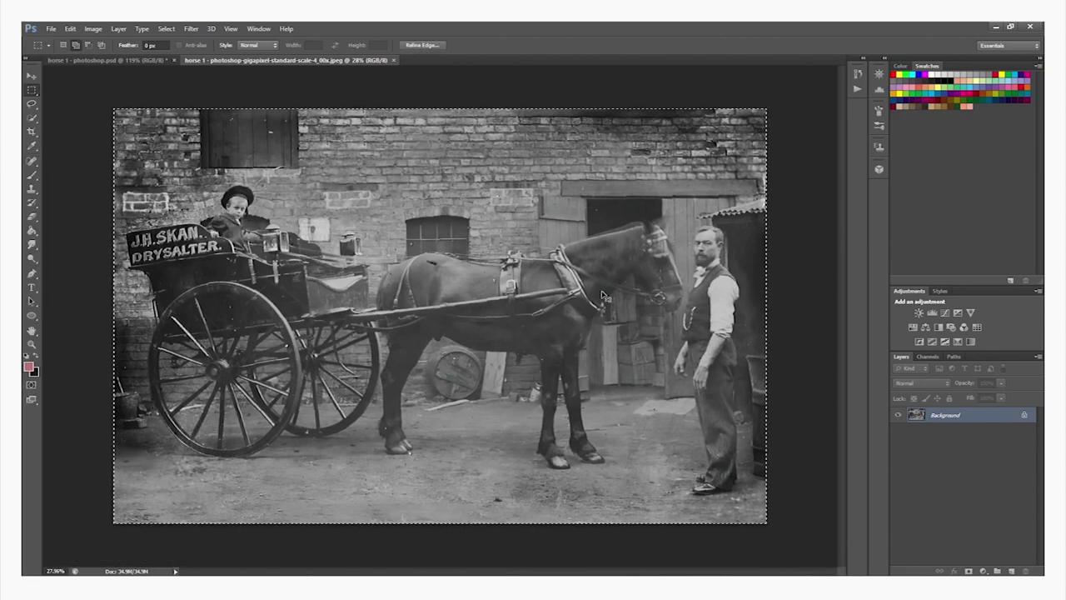
{"action": "left_click", "coordinate": [87, 62]}
{"action": "key", "text": "ctrl+v"}
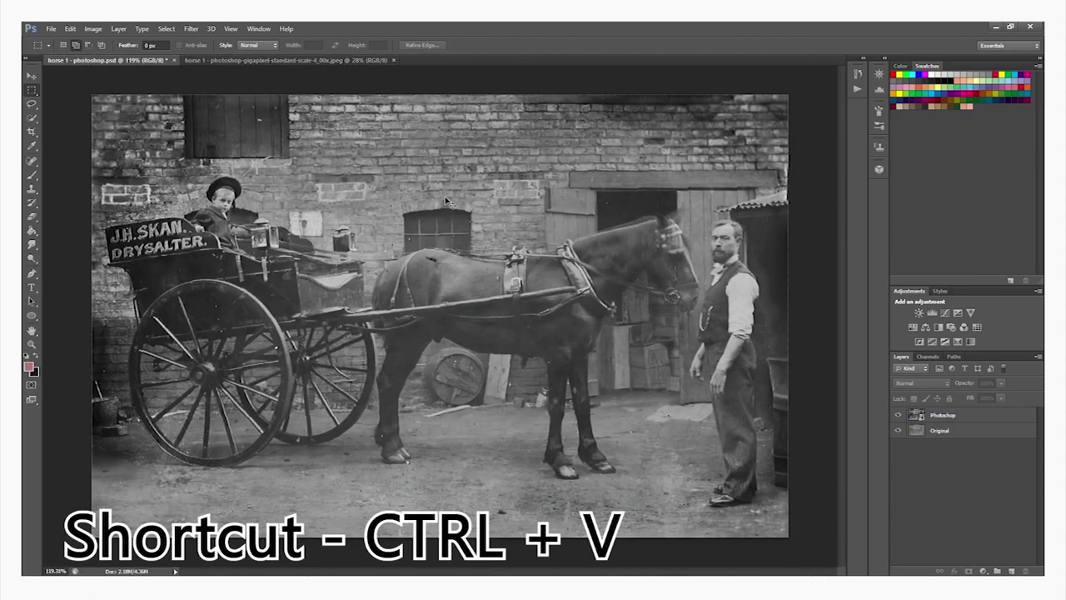
{"action": "key", "text": "ctrl+v"}
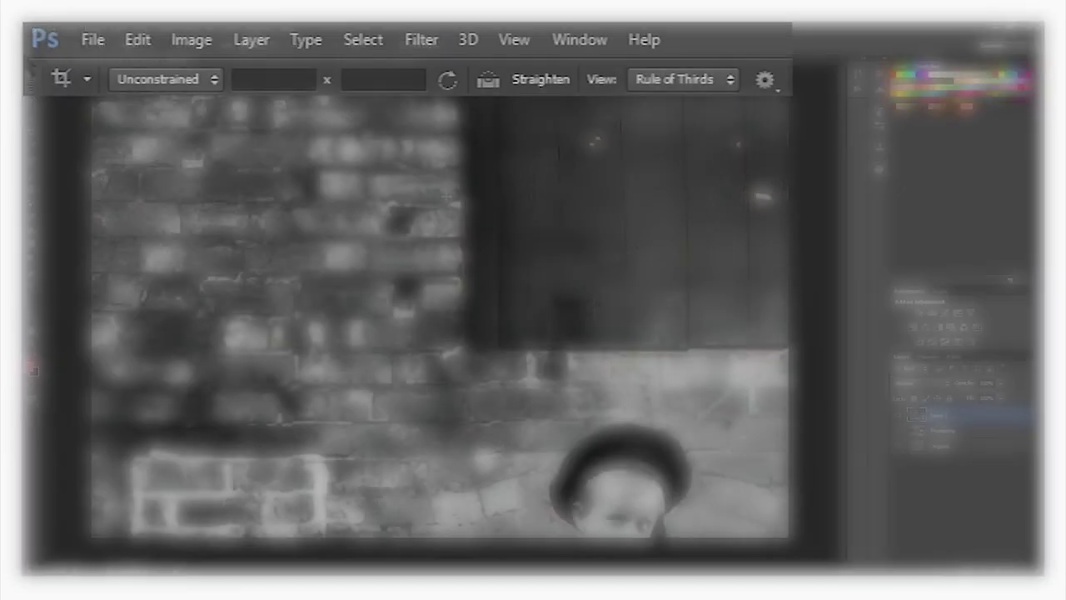
Free Transform the pasted layer down to 25% width and height so that it fits the original canvas.
{"action": "key", "text": "ctrl+minus"}
{"action": "key", "text": "ctrl+minus"}
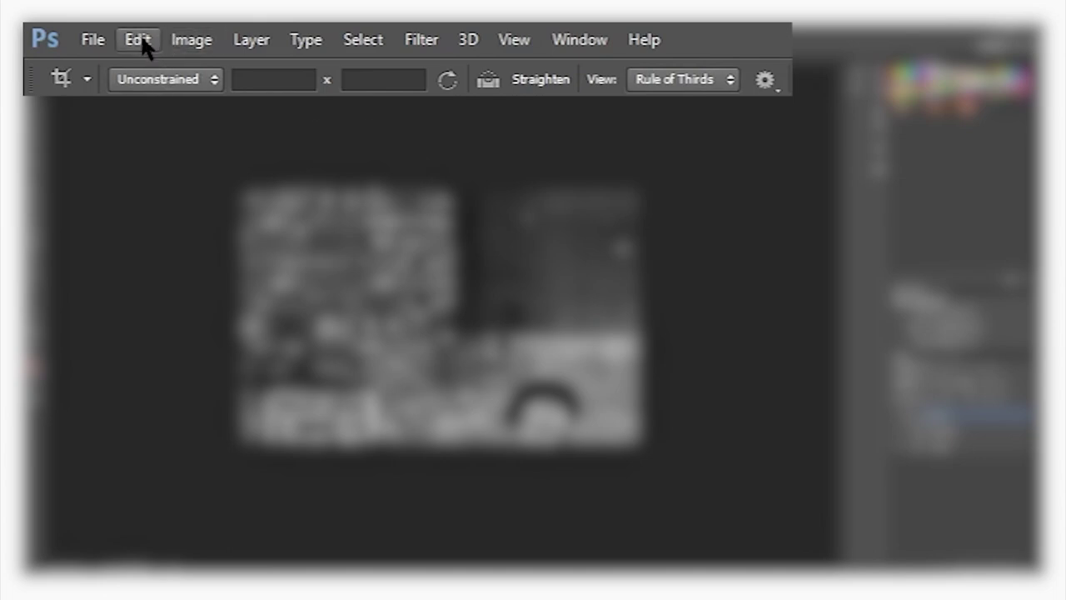
{"action": "left_click", "coordinate": [140, 39]}
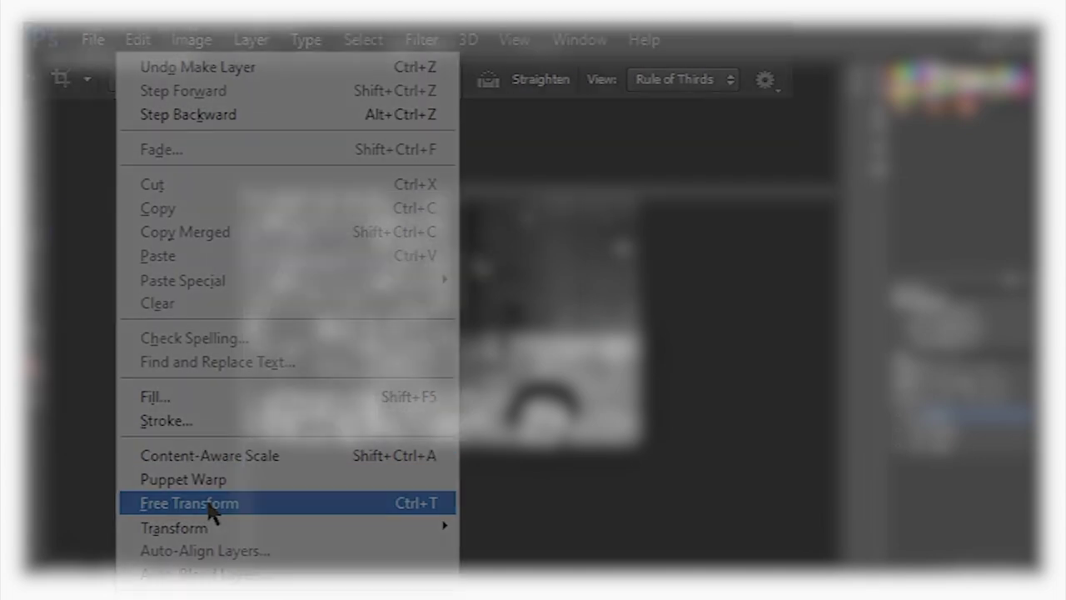
{"action": "left_click", "coordinate": [214, 504]}
{"action": "scroll", "coordinate": [518, 300], "scroll_direction": "down", "scroll_amount": 5}
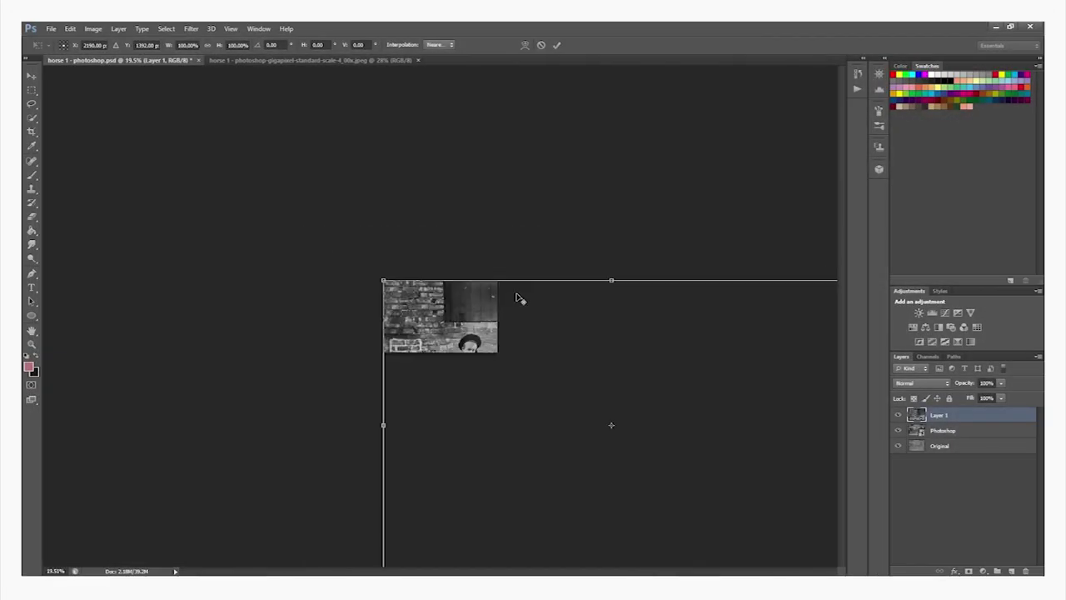
{"action": "scroll", "coordinate": [514, 350], "scroll_direction": "up", "scroll_amount": 2}
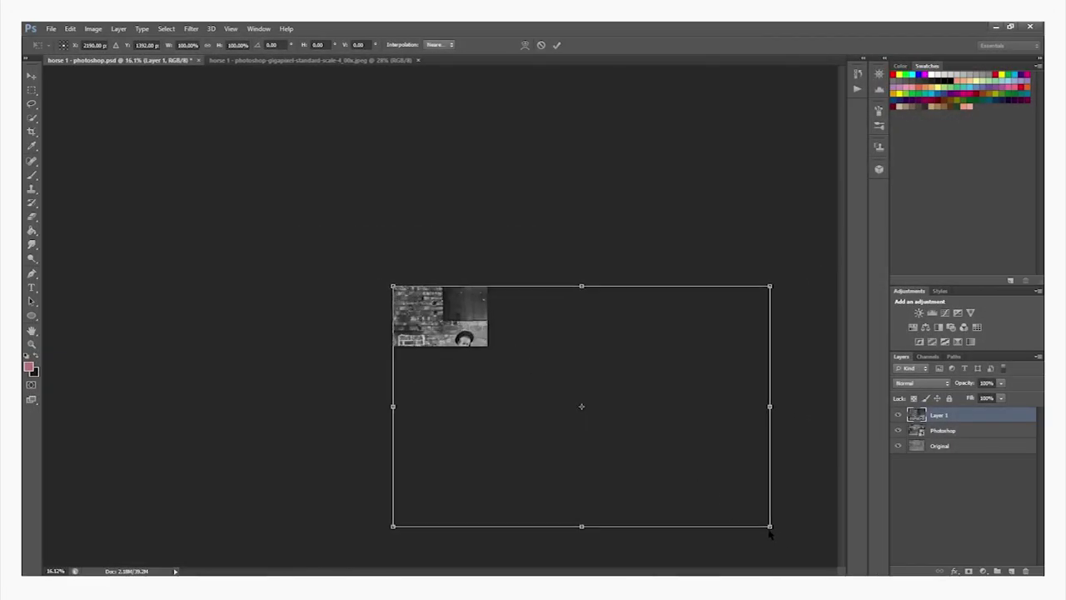
{"action": "left_click_drag", "start_coordinate": [771, 530], "coordinate": [490, 348]}
{"action": "scroll", "coordinate": [533, 369], "scroll_direction": "up", "scroll_amount": 8}
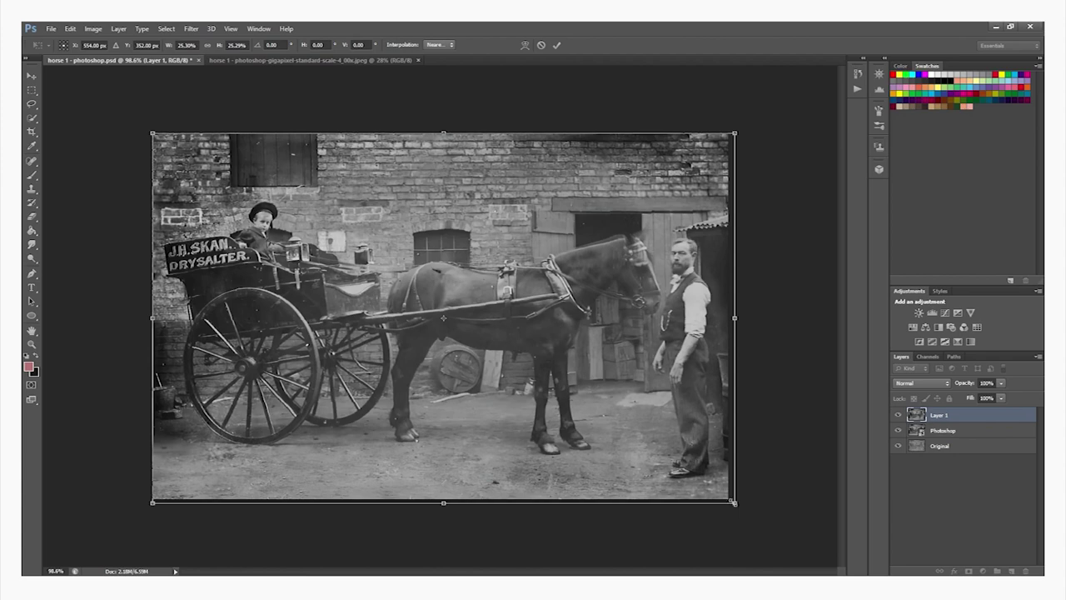
{"action": "left_click_drag", "start_coordinate": [733, 503], "coordinate": [729, 499]}
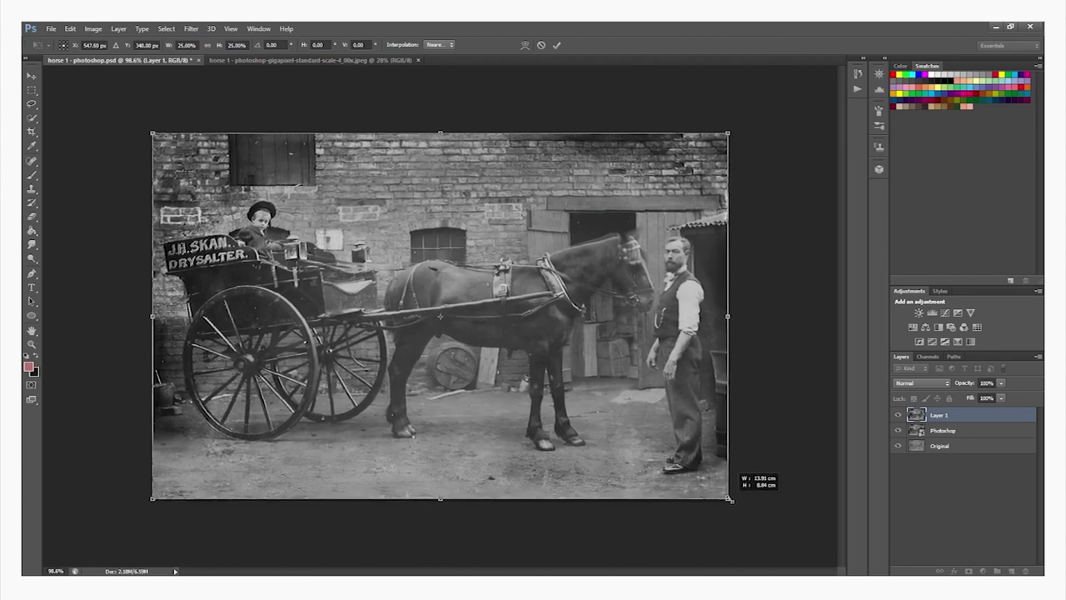
Check the alignment of the scaled layer's lower-right corner with the canvas edges in close-up.
{"action": "scroll", "coordinate": [729, 500], "scroll_direction": "up", "scroll_amount": 5}
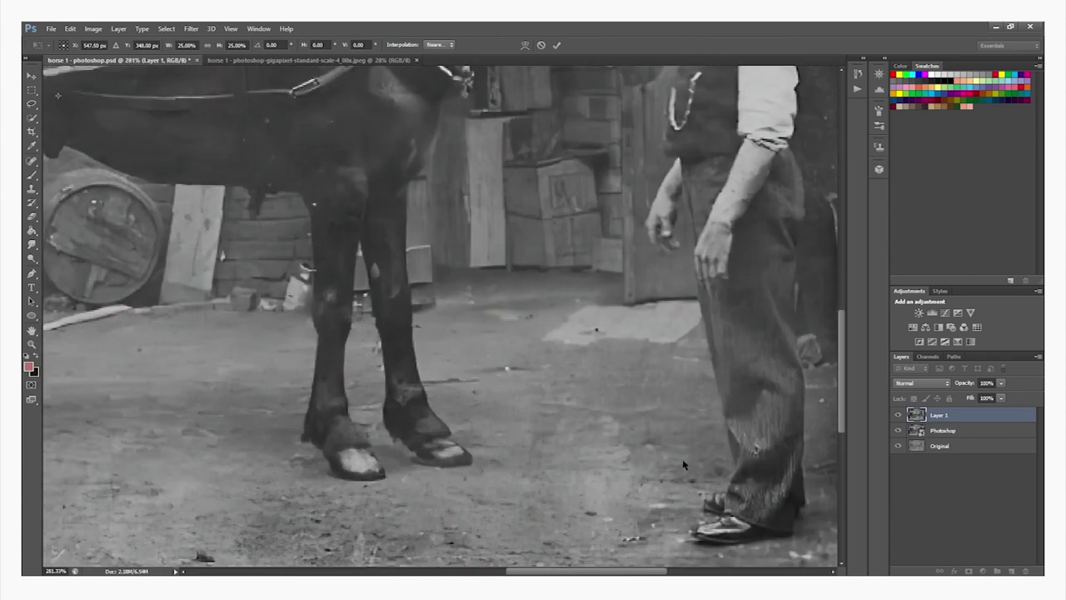
{"action": "left_click_drag", "start_coordinate": [842, 381], "coordinate": [843, 428]}
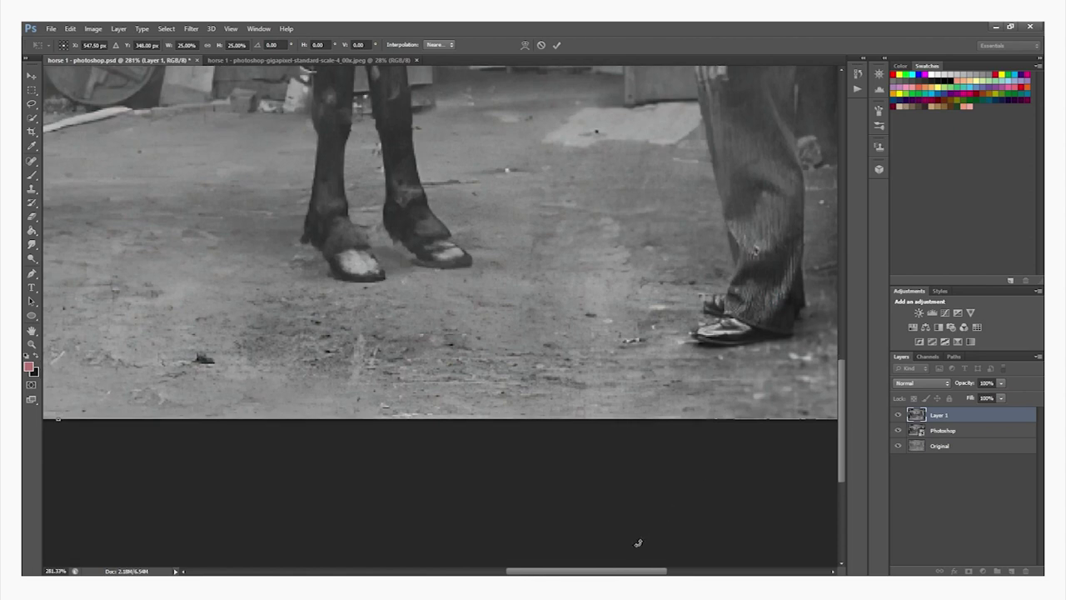
{"action": "left_click_drag", "start_coordinate": [621, 571], "coordinate": [701, 572]}
{"action": "scroll", "coordinate": [598, 471], "scroll_direction": "up", "scroll_amount": 1}
{"action": "scroll", "coordinate": [512, 433], "scroll_direction": "up", "scroll_amount": 2}
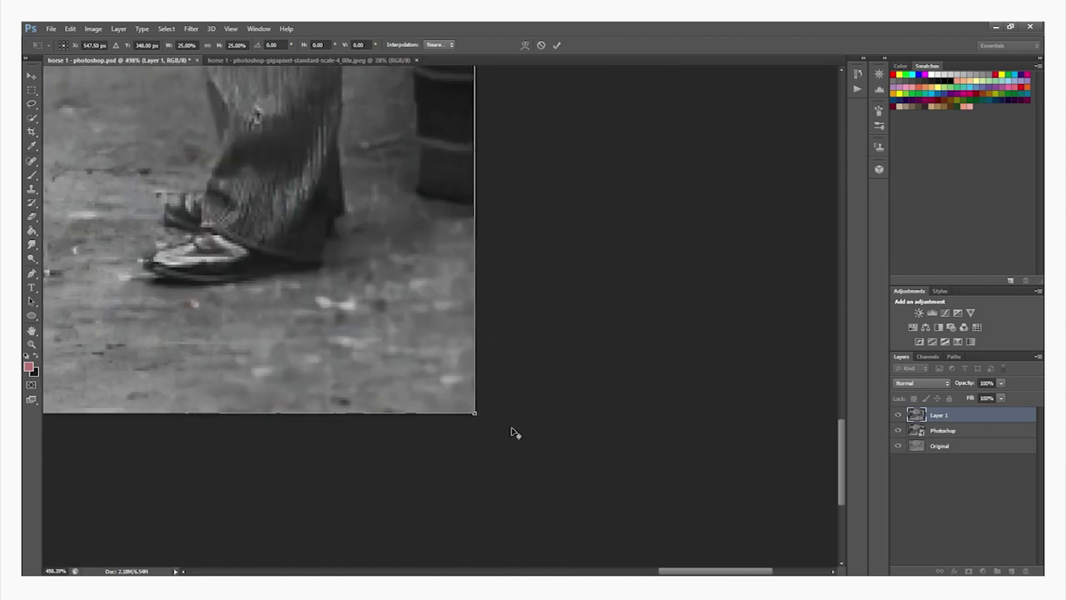
{"action": "scroll", "coordinate": [502, 412], "scroll_direction": "up", "scroll_amount": 2}
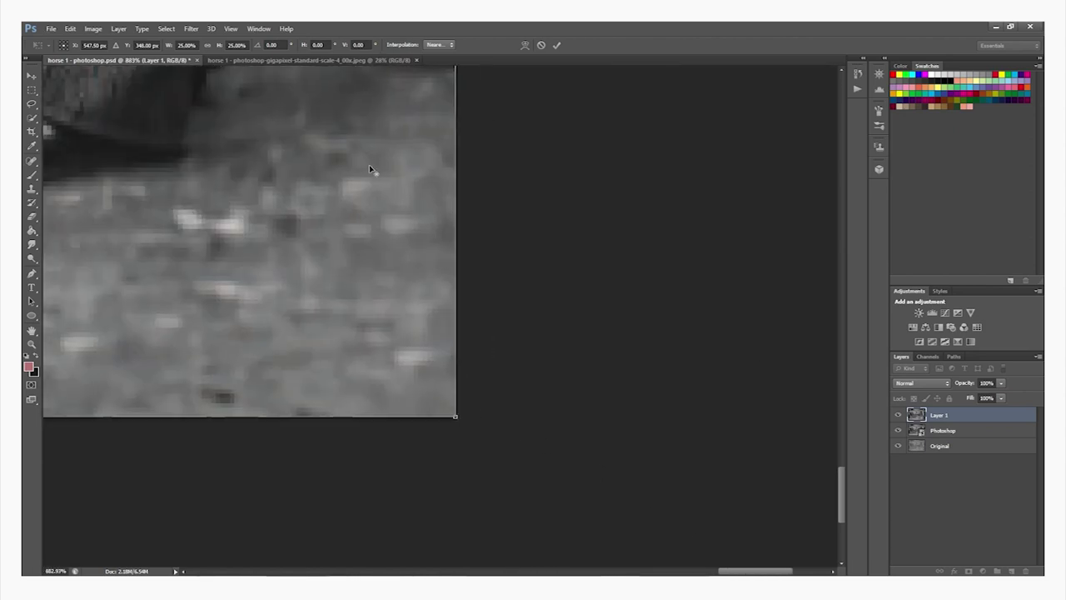
{"action": "scroll", "coordinate": [372, 170], "scroll_direction": "down", "scroll_amount": 6}
{"action": "scroll", "coordinate": [375, 150], "scroll_direction": "up", "scroll_amount": 1}
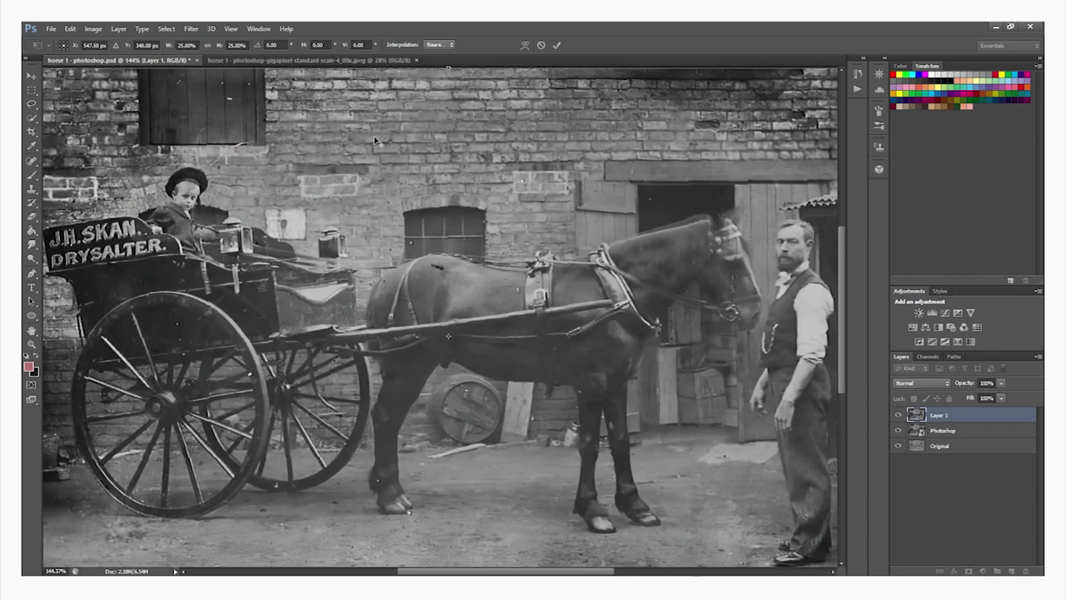
{"action": "scroll", "coordinate": [386, 117], "scroll_direction": "down", "scroll_amount": 1}
Choose Nearest Neighbor interpolation for the transform and apply it to the pasted layer.
{"action": "left_click", "coordinate": [447, 45]}
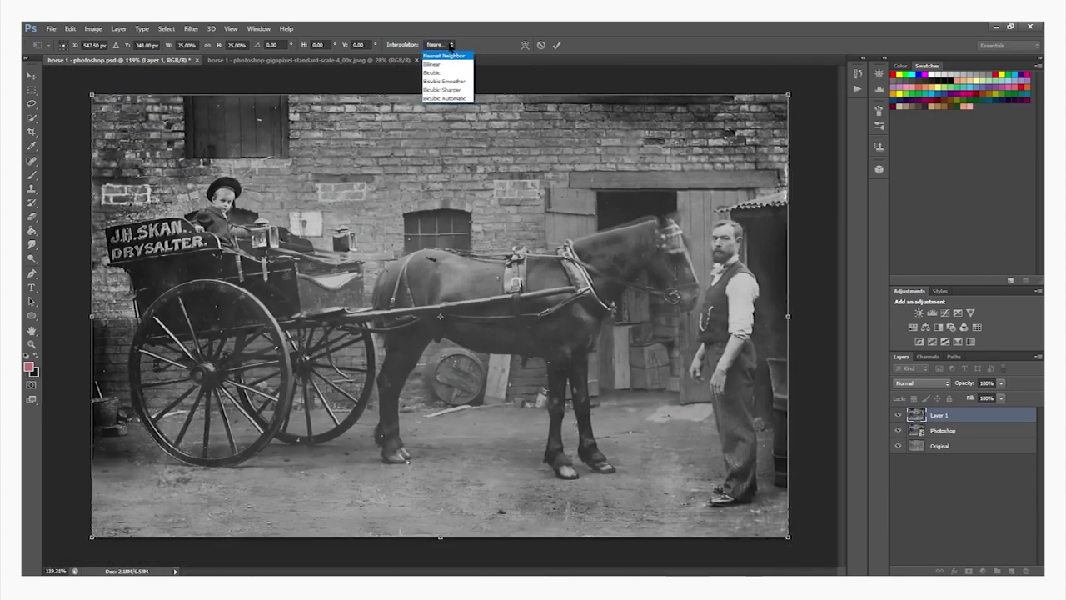
{"action": "left_click", "coordinate": [444, 55]}
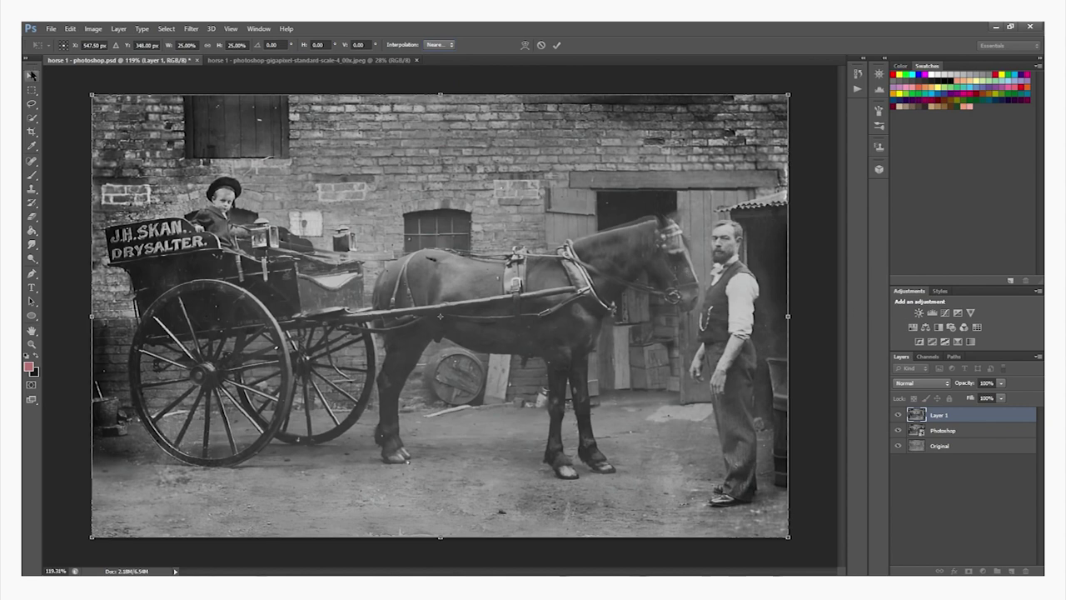
{"action": "key", "text": "v"}
{"action": "left_click", "coordinate": [483, 234]}
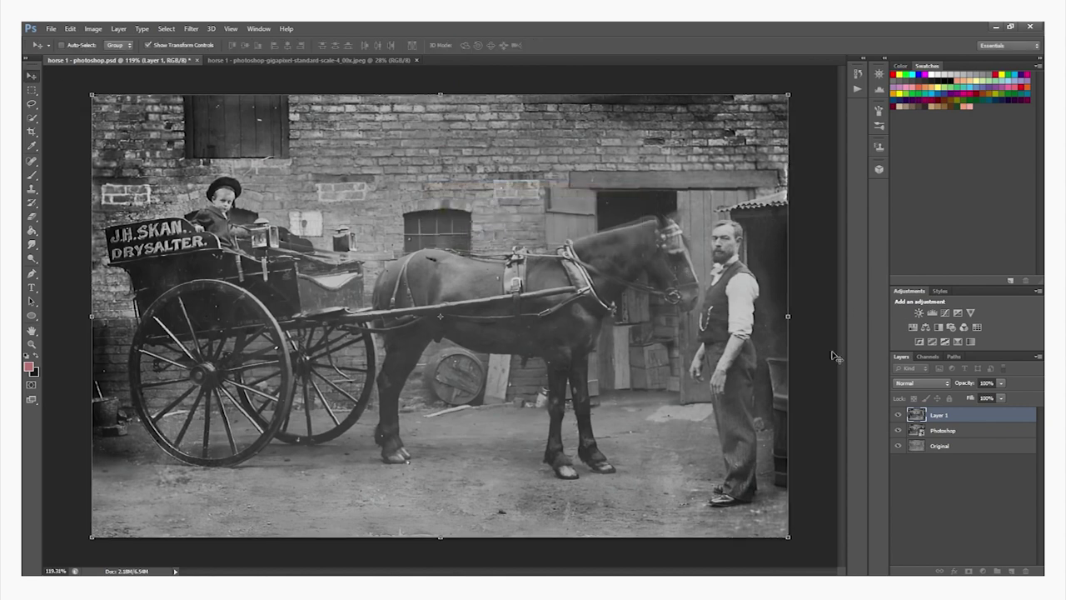
Compare the boy's face in close-up with the downscaled layer shown and hidden.
{"action": "scroll", "coordinate": [192, 185], "scroll_direction": "up", "scroll_amount": 10}
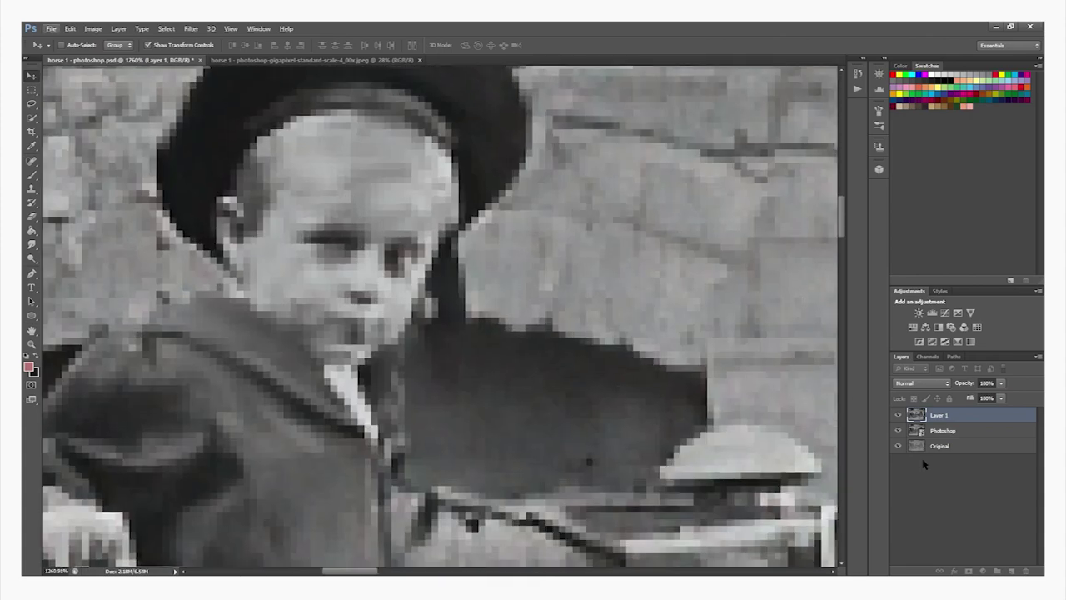
{"action": "left_click", "coordinate": [897, 415]}
{"action": "left_click", "coordinate": [898, 415]}
{"action": "left_click", "coordinate": [898, 415]}
{"action": "left_click", "coordinate": [898, 415]}
{"action": "left_click", "coordinate": [898, 415]}
{"action": "left_click", "coordinate": [898, 415]}
{"action": "left_click", "coordinate": [898, 415]}
{"action": "left_click", "coordinate": [898, 415]}
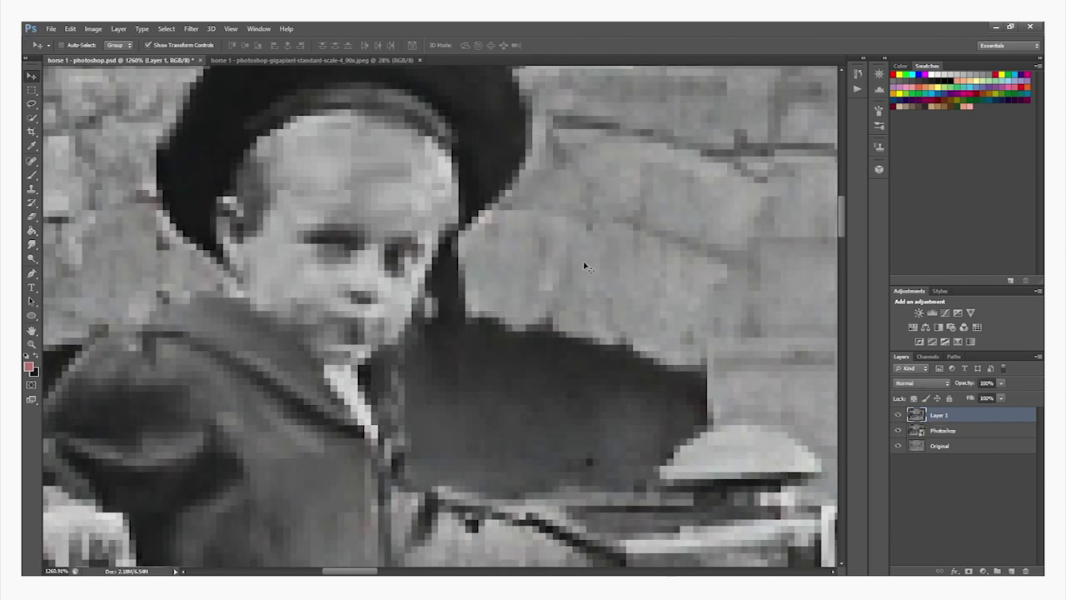
{"action": "left_click", "coordinate": [896, 415]}
{"action": "left_click", "coordinate": [896, 415]}
Compare the lettering on the cart's sign in close-up with the downscaled layer shown and hidden.
{"action": "scroll", "coordinate": [696, 378], "scroll_direction": "down", "scroll_amount": 7}
{"action": "scroll", "coordinate": [358, 452], "scroll_direction": "up", "scroll_amount": 6}
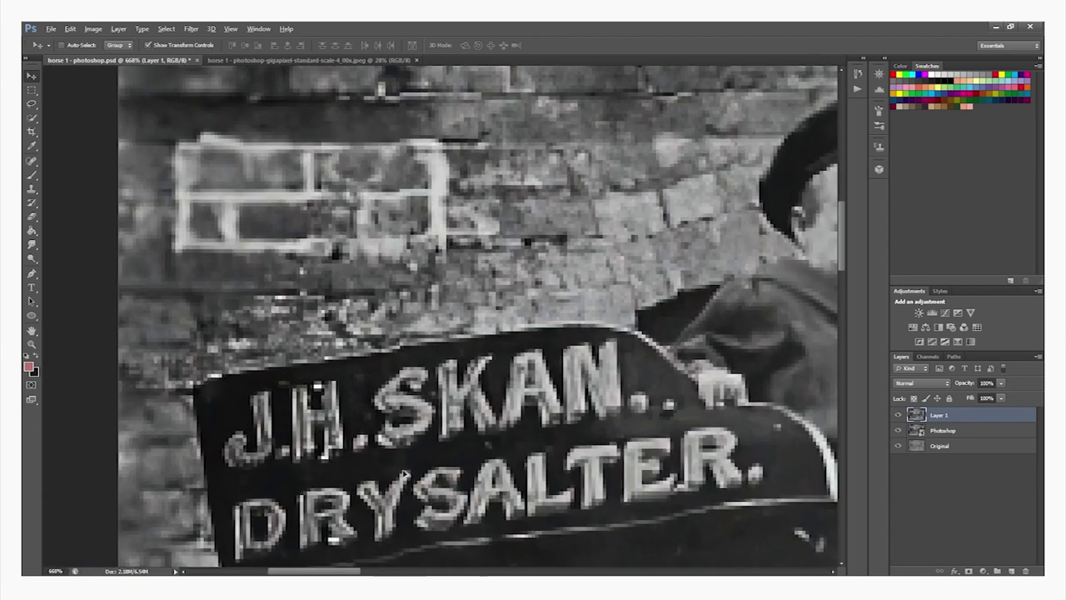
{"action": "scroll", "coordinate": [487, 421], "scroll_direction": "down", "scroll_amount": 1}
{"action": "left_click", "coordinate": [898, 419]}
{"action": "left_click", "coordinate": [897, 419]}
{"action": "left_click", "coordinate": [897, 419]}
{"action": "left_click", "coordinate": [897, 419]}
{"action": "left_click", "coordinate": [897, 419]}
{"action": "left_click", "coordinate": [897, 419]}
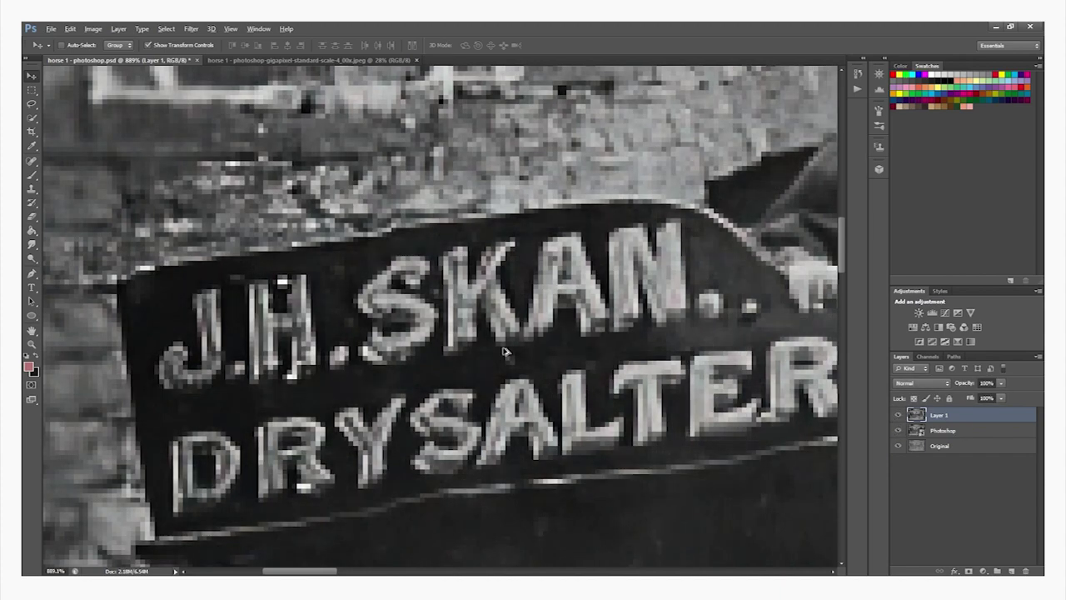
Compare the cart's wheels and spokes in close-up with the downscaled layer shown and hidden.
{"action": "scroll", "coordinate": [506, 349], "scroll_direction": "down", "scroll_amount": 10}
{"action": "scroll", "coordinate": [250, 367], "scroll_direction": "up", "scroll_amount": 10}
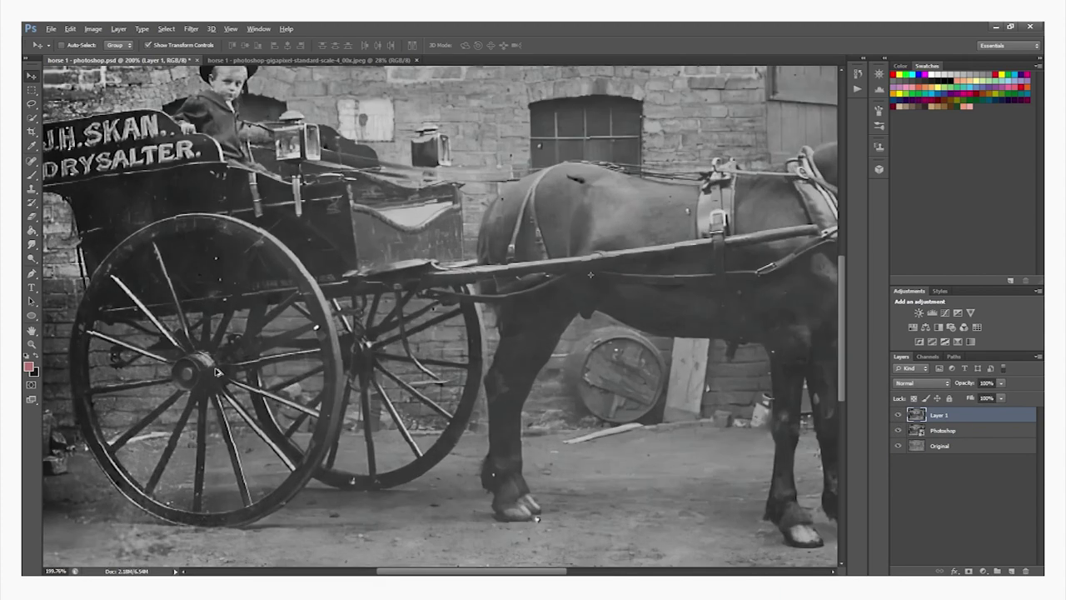
{"action": "scroll", "coordinate": [289, 395], "scroll_direction": "down", "scroll_amount": 1}
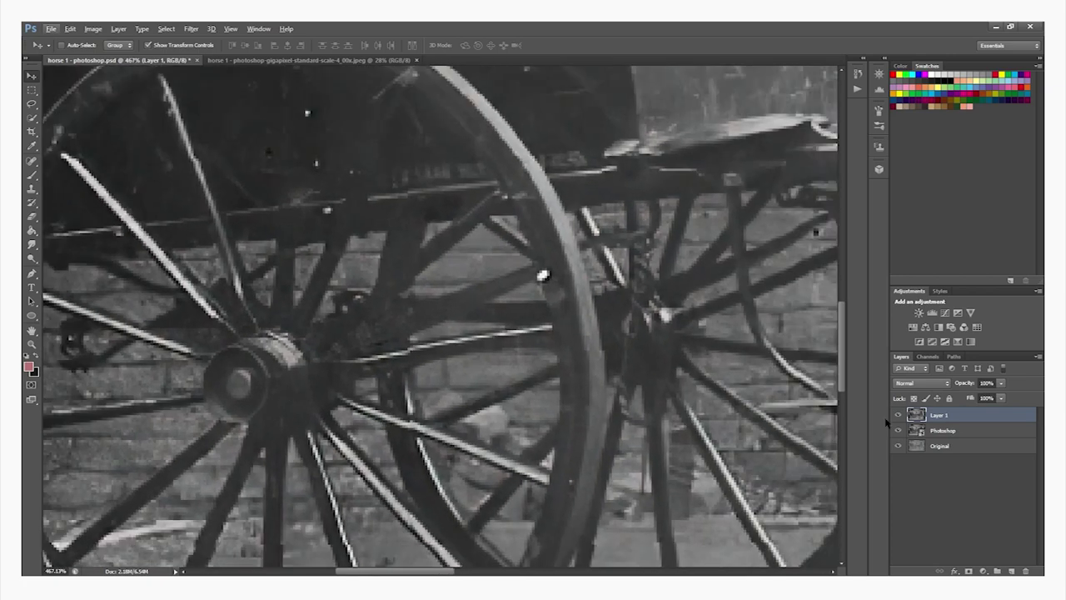
{"action": "left_click", "coordinate": [896, 415]}
{"action": "left_click", "coordinate": [897, 415]}
{"action": "left_click", "coordinate": [896, 414]}
{"action": "left_click", "coordinate": [897, 415]}
{"action": "left_click", "coordinate": [897, 415]}
{"action": "left_click", "coordinate": [897, 415]}
Compare the man's face and the horse's head in close-up with the downscaled layer shown and hidden.
{"action": "key", "text": "ctrl+0"}
{"action": "scroll", "coordinate": [700, 365], "scroll_direction": "up", "scroll_amount": 8}
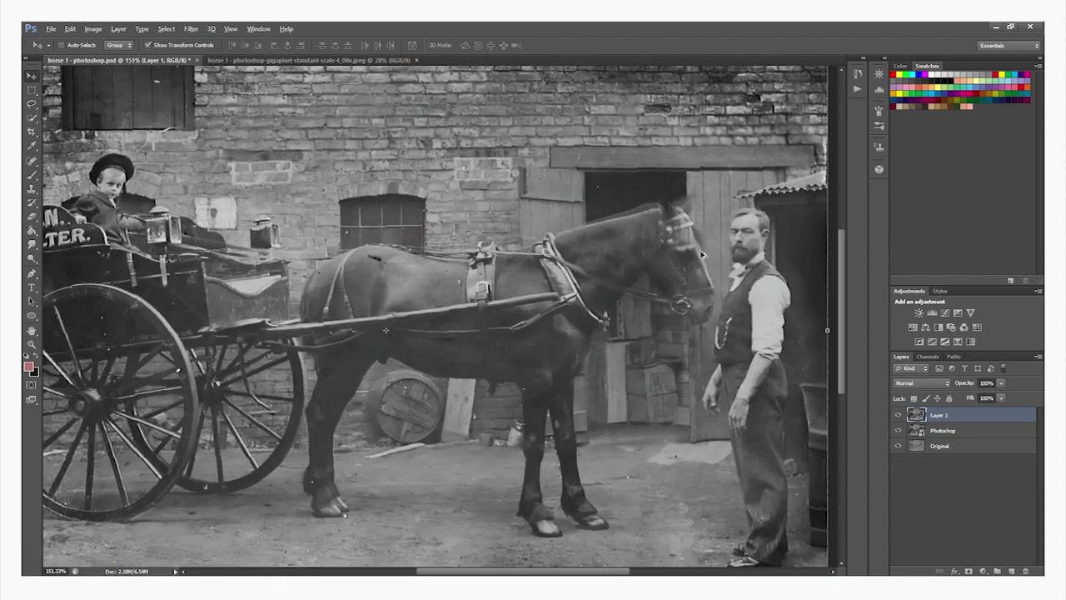
{"action": "scroll", "coordinate": [782, 227], "scroll_direction": "up", "scroll_amount": 2}
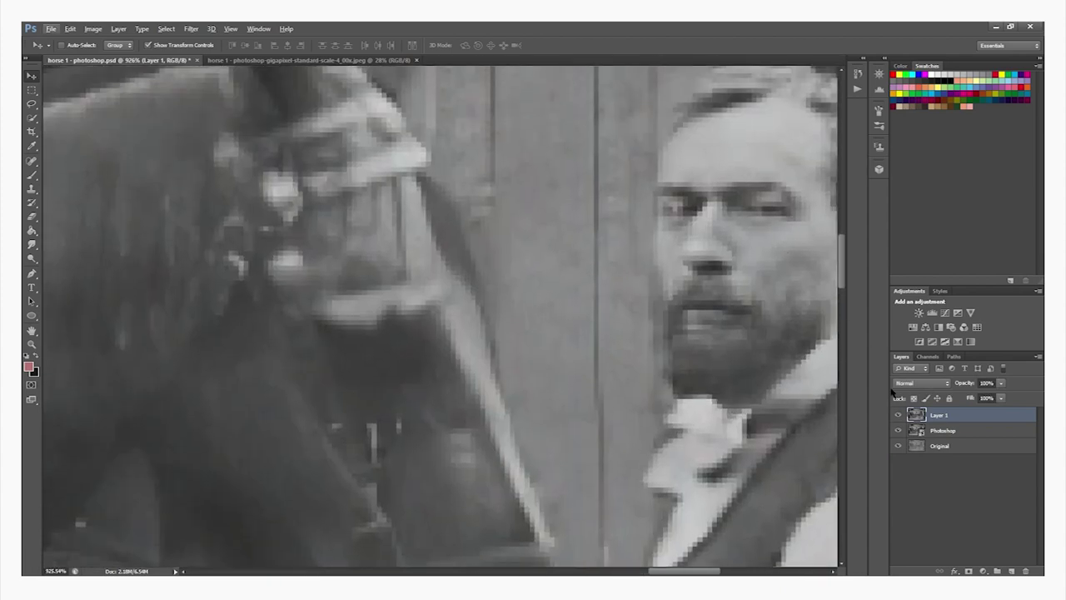
{"action": "left_click", "coordinate": [898, 414]}
{"action": "left_click", "coordinate": [898, 414]}
{"action": "left_click", "coordinate": [898, 415]}
{"action": "left_click", "coordinate": [898, 415]}
{"action": "left_click", "coordinate": [898, 415]}
{"action": "left_click", "coordinate": [898, 414]}
Compare the downscaled layer shown and hidden at a lower magnification, ending on a view of the whole photograph.
{"action": "scroll", "coordinate": [597, 272], "scroll_direction": "down", "scroll_amount": 2}
{"action": "left_click", "coordinate": [898, 414]}
{"action": "left_click", "coordinate": [898, 414]}
{"action": "left_click", "coordinate": [898, 414]}
{"action": "left_click", "coordinate": [898, 414]}
{"action": "left_click", "coordinate": [898, 414]}
{"action": "left_click", "coordinate": [898, 414]}
{"action": "scroll", "coordinate": [324, 239], "scroll_direction": "down", "scroll_amount": 4}
{"action": "scroll", "coordinate": [325, 240], "scroll_direction": "down", "scroll_amount": 2}
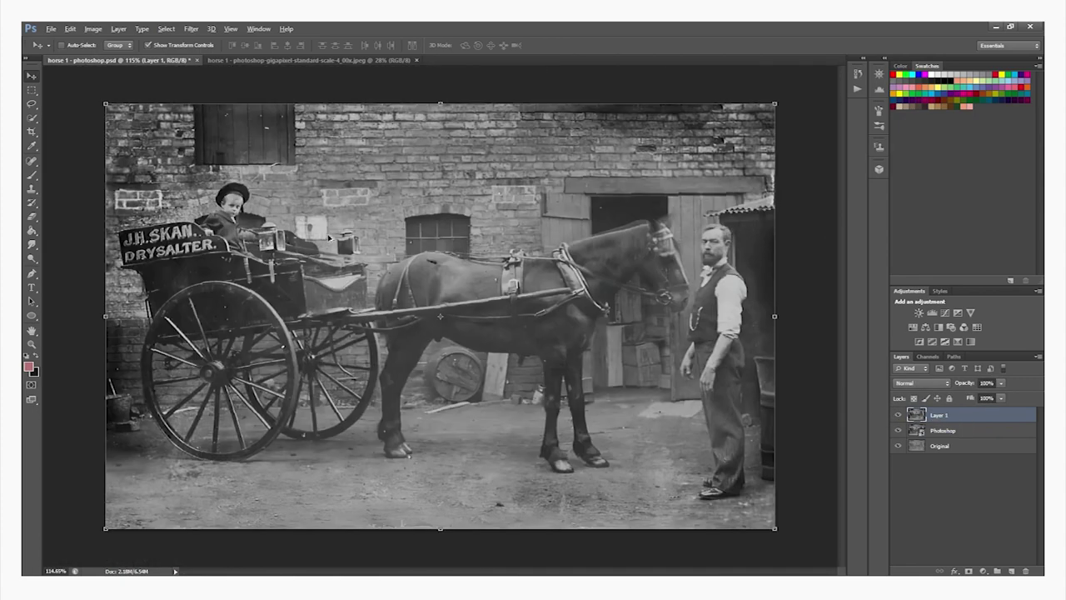
{"action": "scroll", "coordinate": [483, 260], "scroll_direction": "up", "scroll_amount": 1}
{"action": "scroll", "coordinate": [495, 275], "scroll_direction": "down", "scroll_amount": 1}
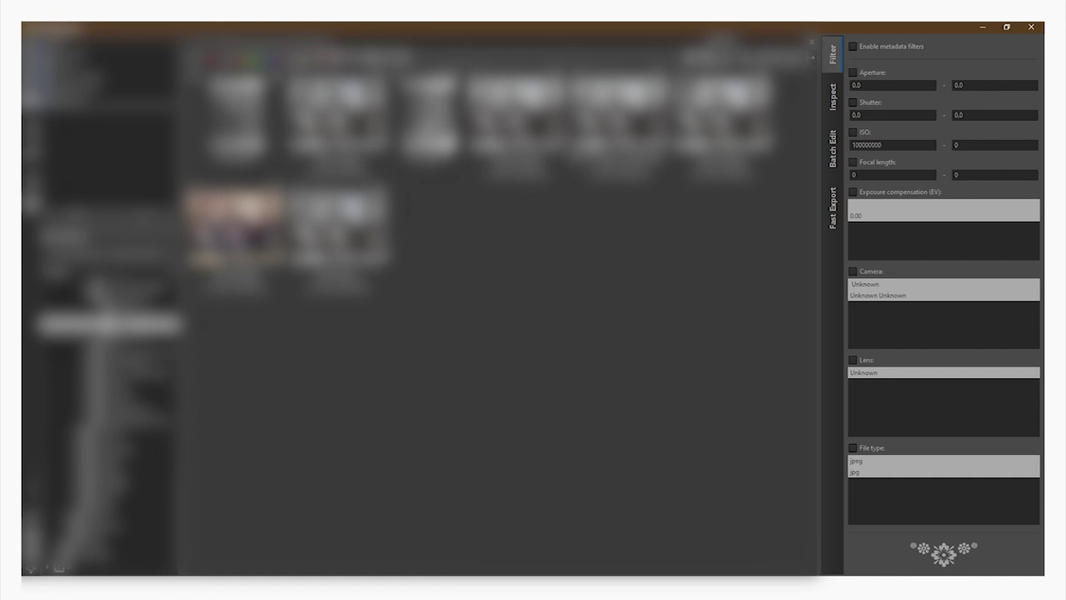
Open horse 2 - gigapixel.jpg in RawTherapee's editor and apply Auto Levels to its exposure.
{"action": "double_click", "coordinate": [472, 113]}
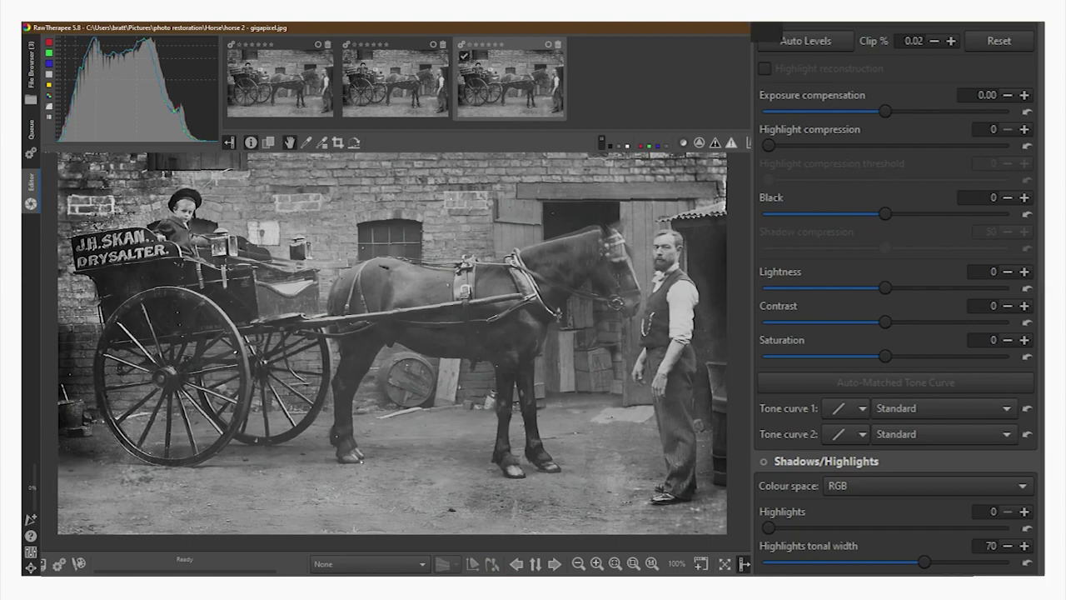
{"action": "scroll", "coordinate": [428, 275], "scroll_direction": "up", "scroll_amount": 2}
{"action": "scroll", "coordinate": [425, 275], "scroll_direction": "down", "scroll_amount": 2}
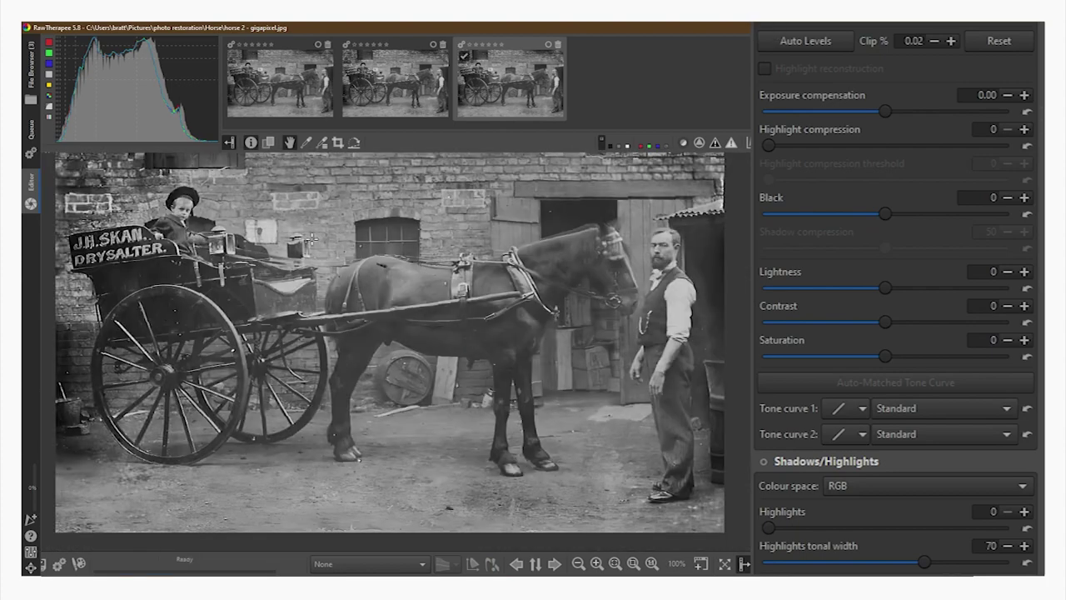
{"action": "left_click", "coordinate": [805, 40]}
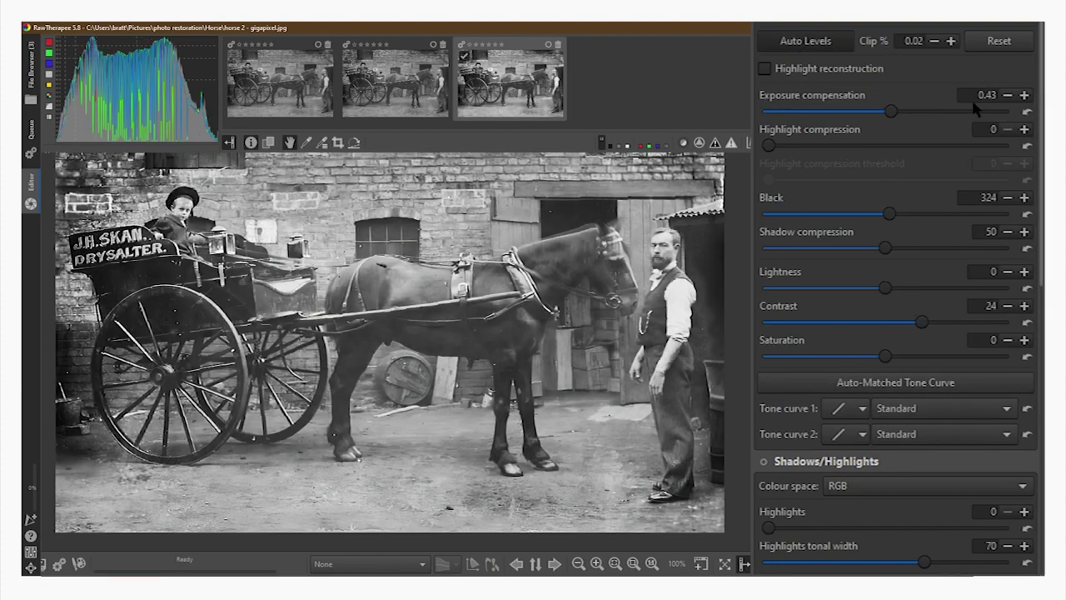
Enable Dynamic Range Compression with an amount of 54 and a detail of 300.
{"action": "scroll", "coordinate": [972, 291], "scroll_direction": "down", "scroll_amount": 2}
{"action": "scroll", "coordinate": [968, 282], "scroll_direction": "down", "scroll_amount": 8}
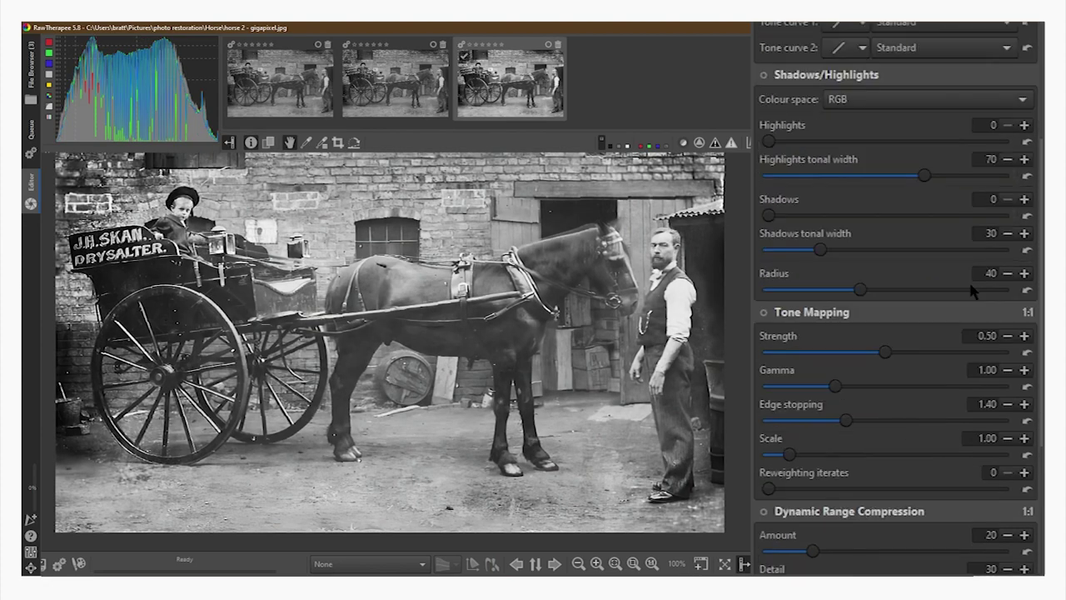
{"action": "scroll", "coordinate": [968, 281], "scroll_direction": "down", "scroll_amount": 8}
{"action": "left_click", "coordinate": [763, 202]}
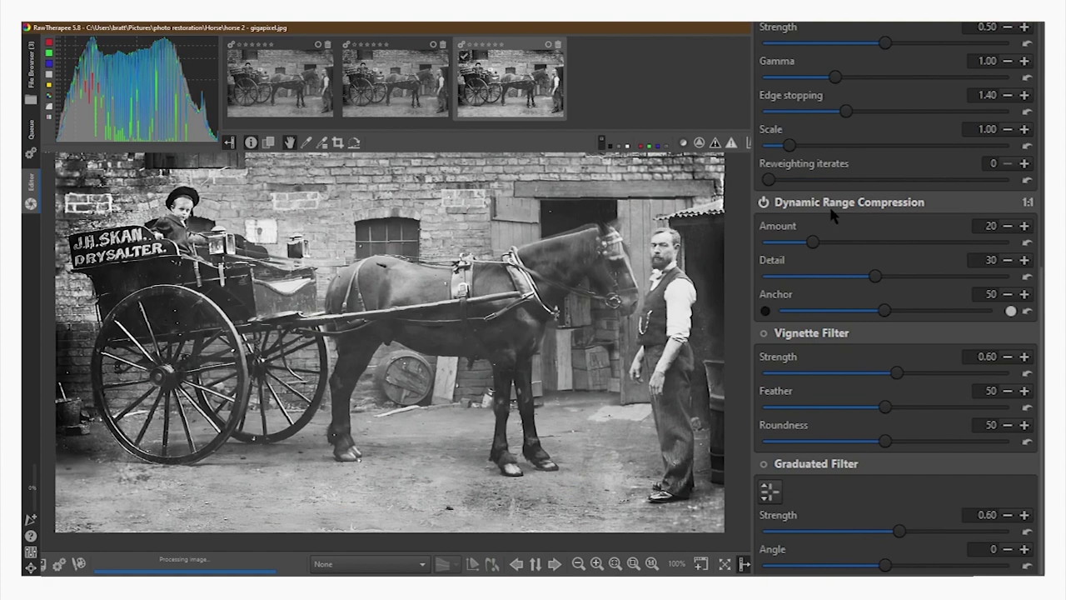
{"action": "left_click_drag", "start_coordinate": [812, 242], "coordinate": [988, 244]}
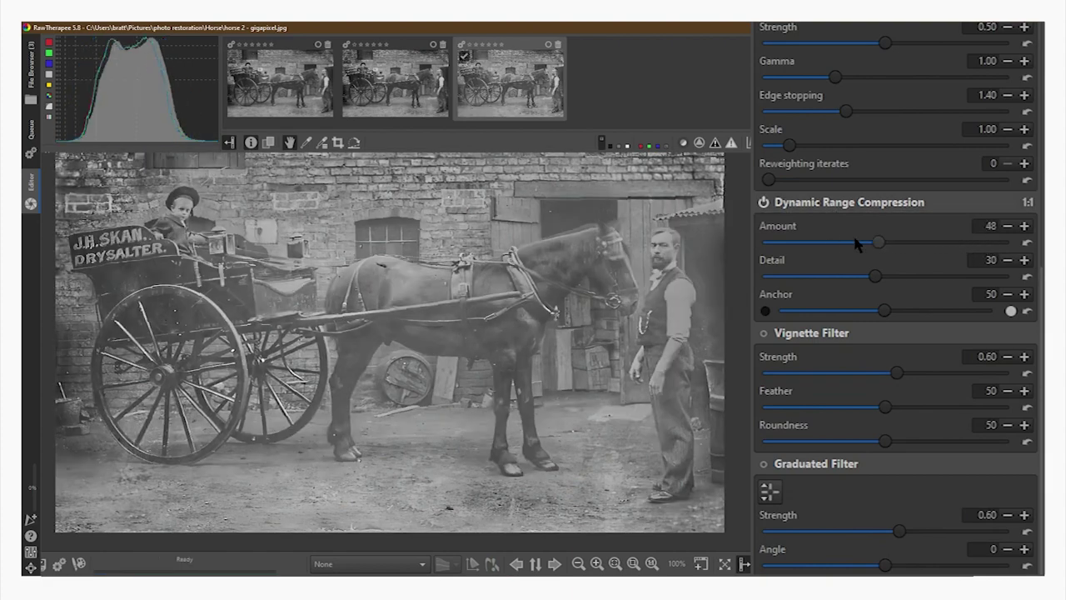
{"action": "left_click_drag", "start_coordinate": [881, 239], "coordinate": [771, 242]}
{"action": "left_click", "coordinate": [893, 243]}
{"action": "left_click_drag", "start_coordinate": [894, 276], "coordinate": [1013, 284]}
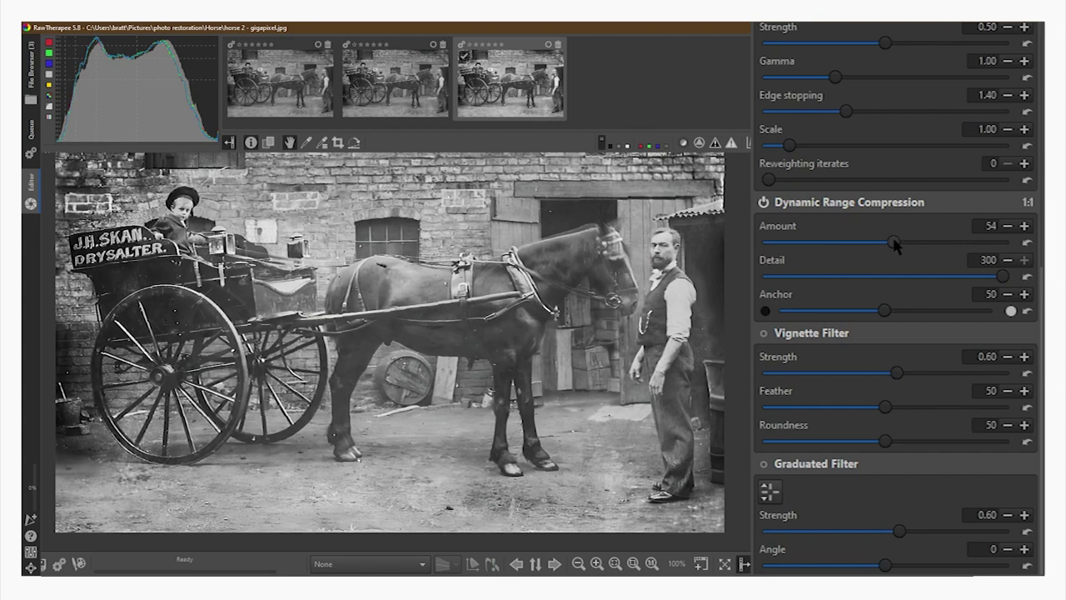
Compare the photograph with Dynamic Range Compression switched off and on.
{"action": "left_click", "coordinate": [765, 202]}
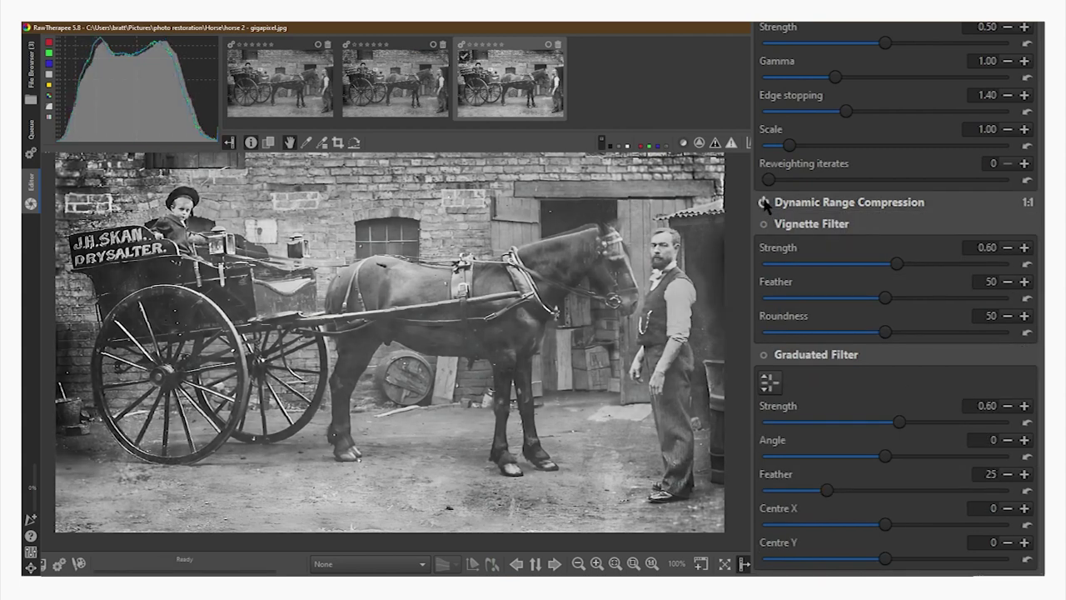
{"action": "left_click", "coordinate": [765, 202]}
{"action": "left_click", "coordinate": [765, 202]}
{"action": "left_click", "coordinate": [765, 202]}
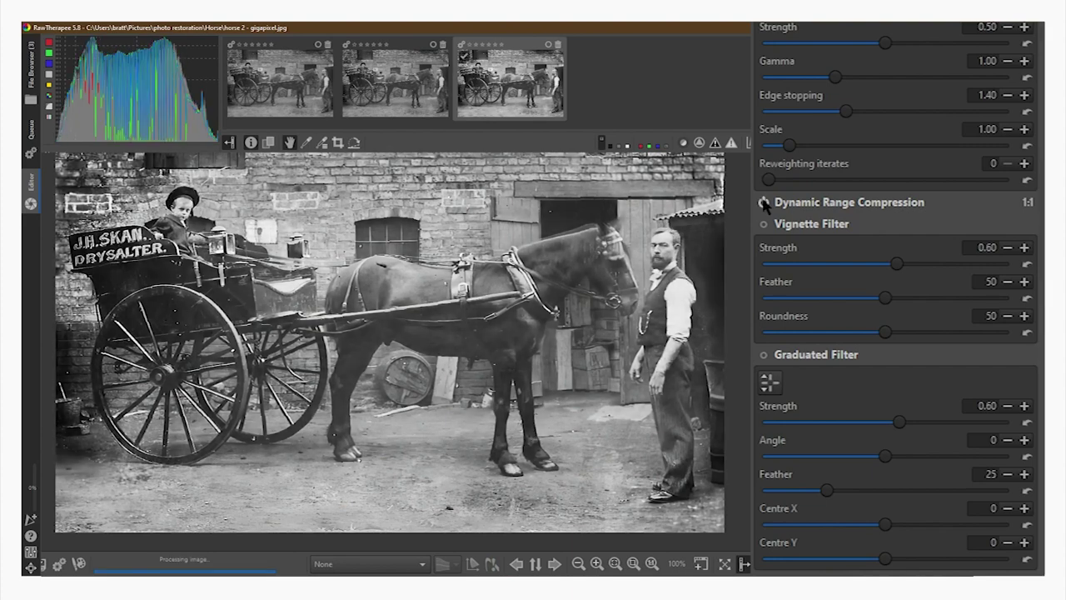
{"action": "left_click", "coordinate": [765, 202]}
Enable Tone Mapping, set its edge stopping to 1.88 and adjust its gamma.
{"action": "scroll", "coordinate": [950, 414], "scroll_direction": "down", "scroll_amount": 2}
{"action": "scroll", "coordinate": [948, 408], "scroll_direction": "down", "scroll_amount": 4}
{"action": "scroll", "coordinate": [951, 386], "scroll_direction": "up", "scroll_amount": 12}
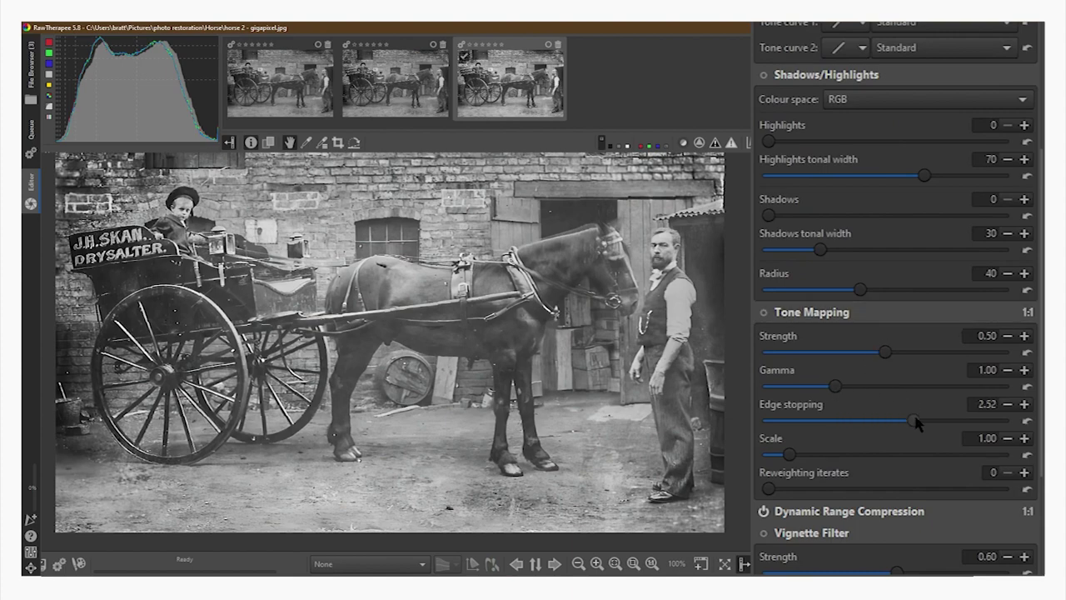
{"action": "left_click", "coordinate": [765, 313]}
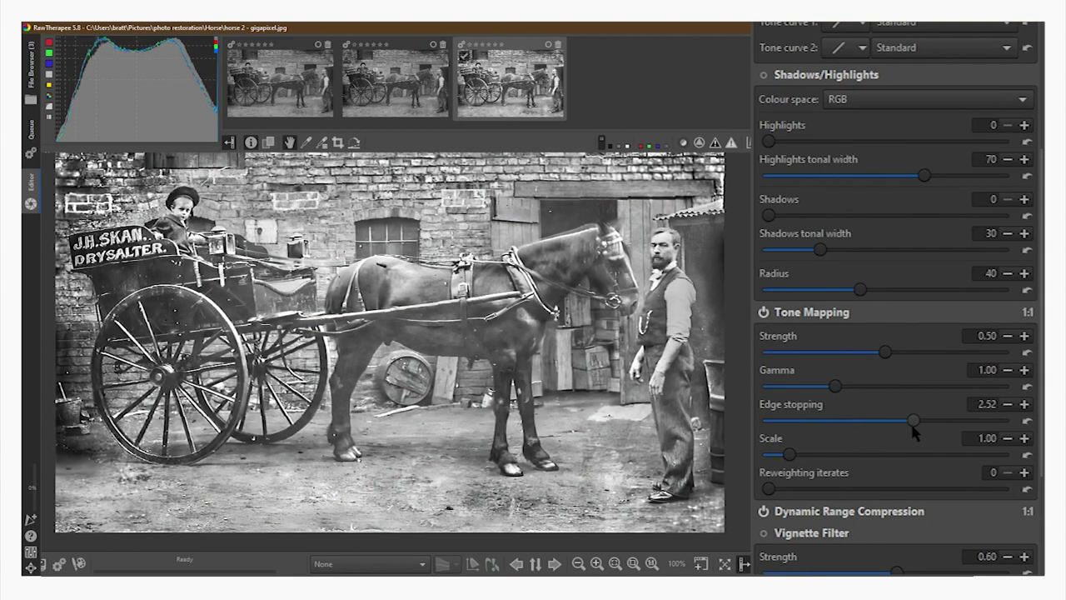
{"action": "left_click_drag", "start_coordinate": [911, 421], "coordinate": [875, 422]}
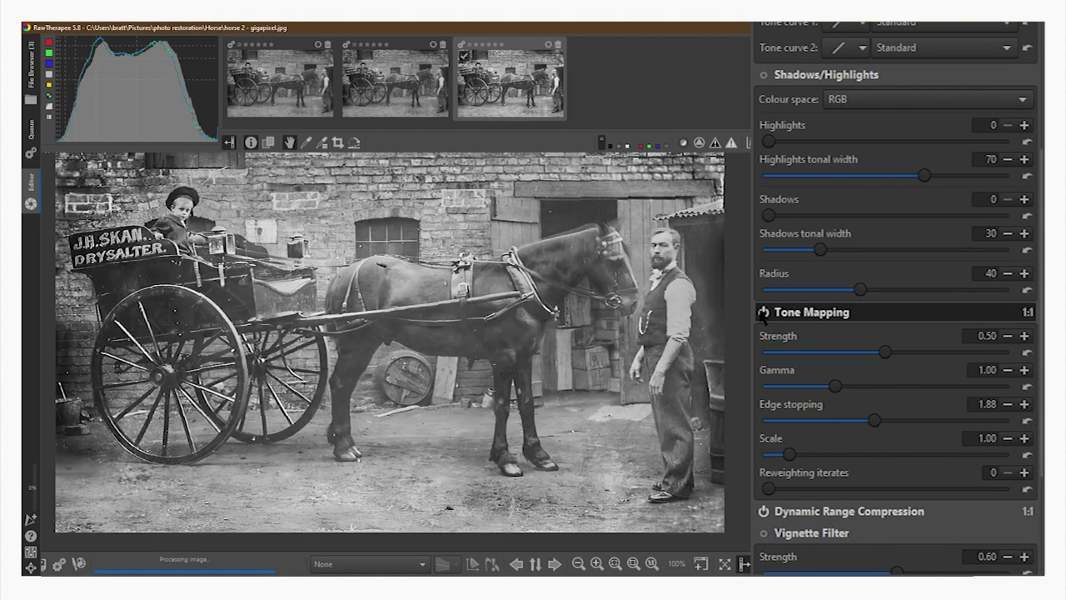
{"action": "left_click_drag", "start_coordinate": [834, 386], "coordinate": [757, 388]}
{"action": "mouse_move", "coordinate": [886, 386]}
{"action": "left_mouse_down"}
{"action": "mouse_move", "coordinate": [946, 388]}
{"action": "mouse_move", "coordinate": [870, 387]}
{"action": "left_mouse_up"}
Add a moderate amount of highlight compression to the exposure settings.
{"action": "scroll", "coordinate": [974, 353], "scroll_direction": "up", "scroll_amount": 3}
{"action": "scroll", "coordinate": [976, 353], "scroll_direction": "up", "scroll_amount": 5}
{"action": "left_click_drag", "start_coordinate": [768, 148], "coordinate": [837, 146]}
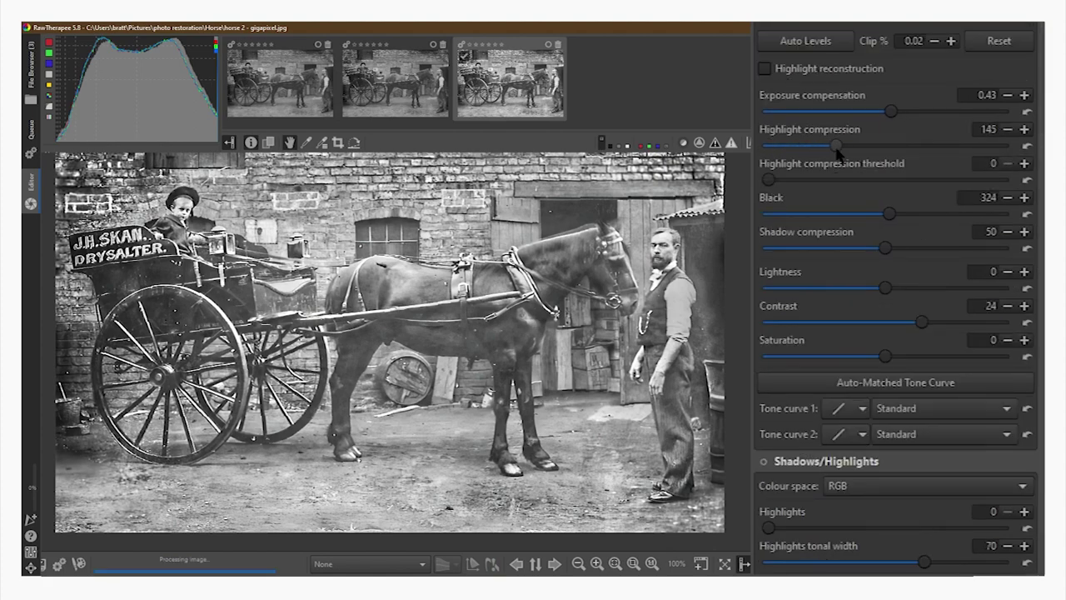
{"action": "left_click_drag", "start_coordinate": [796, 147], "coordinate": [788, 147]}
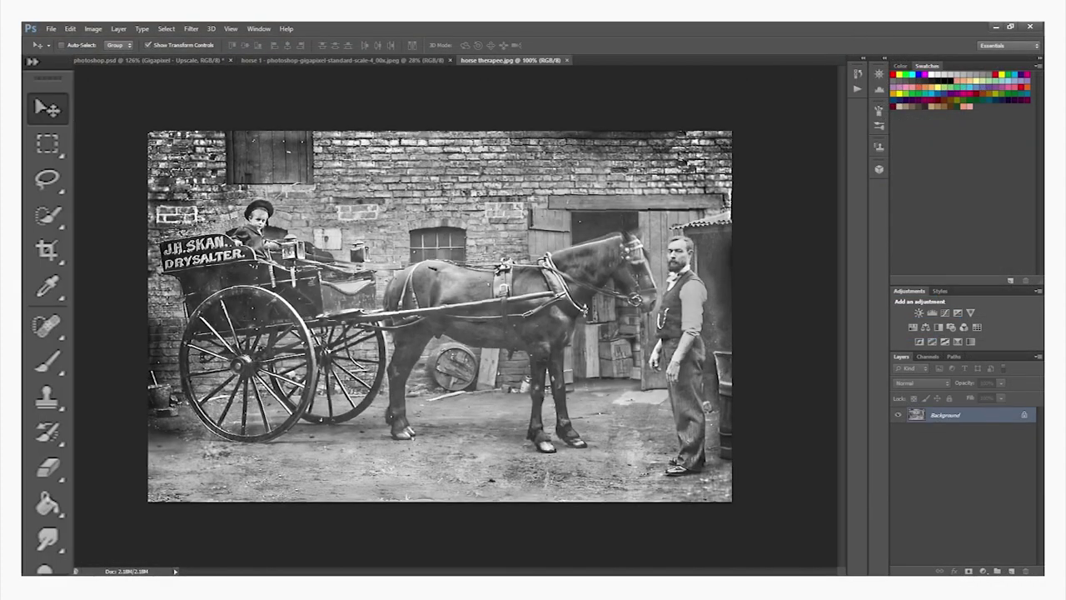
In Photoshop, copy the whole horse therapee.jpg image and paste it above the Gigapixel - Upscale layer of horse 1 - photoshop.psd.
{"action": "key", "text": "m"}
{"action": "key", "text": "ctrl+a"}
{"action": "key", "text": "ctrl+c"}
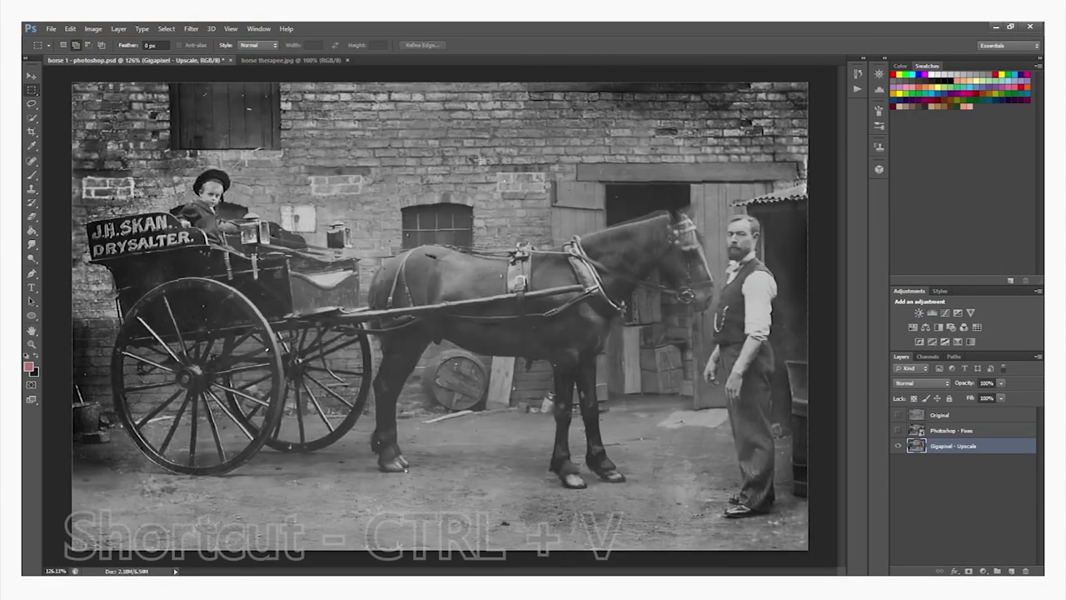
{"action": "key", "text": "ctrl+v"}
{"action": "left_click", "coordinate": [897, 446]}
{"action": "left_click", "coordinate": [897, 447]}
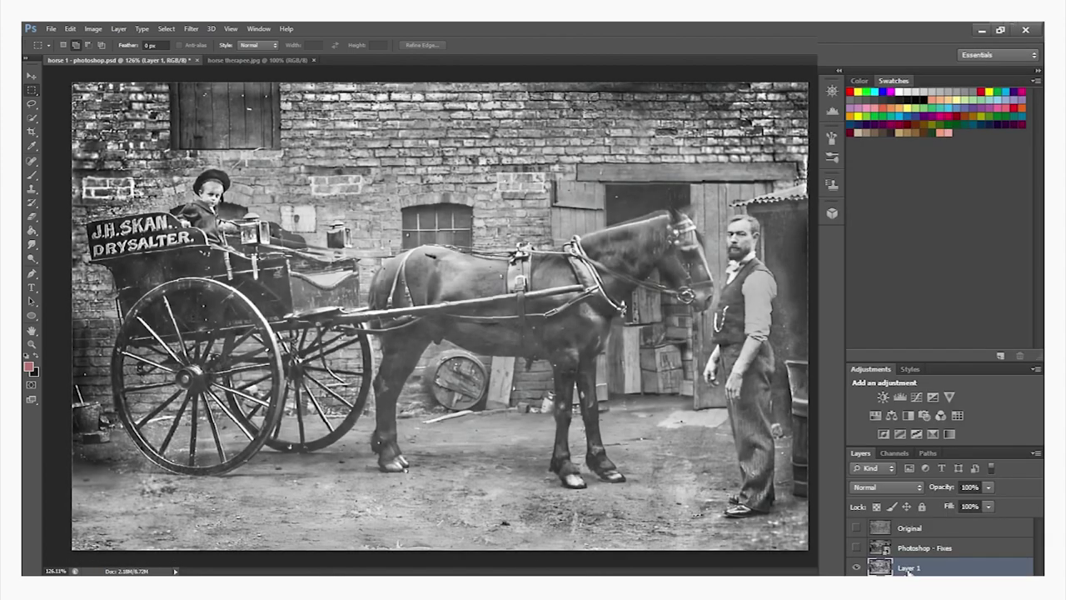
Duplicate Layer 1, hide the copy and select the original Layer 1.
{"action": "right_click", "coordinate": [908, 567]}
{"action": "left_click", "coordinate": [883, 92]}
{"action": "left_click", "coordinate": [540, 166]}
{"action": "left_click", "coordinate": [857, 523]}
{"action": "left_click", "coordinate": [887, 543]}
Set Layer 1's blend mode to Darken.
{"action": "left_click", "coordinate": [891, 443]}
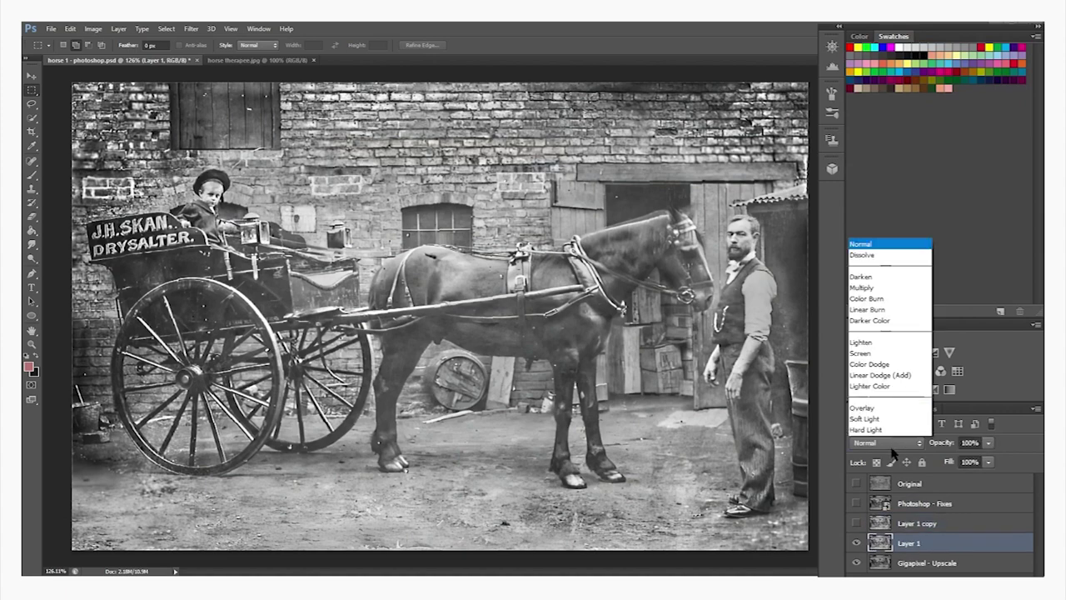
{"action": "left_click", "coordinate": [885, 431]}
{"action": "left_click", "coordinate": [889, 449]}
{"action": "left_click", "coordinate": [871, 129]}
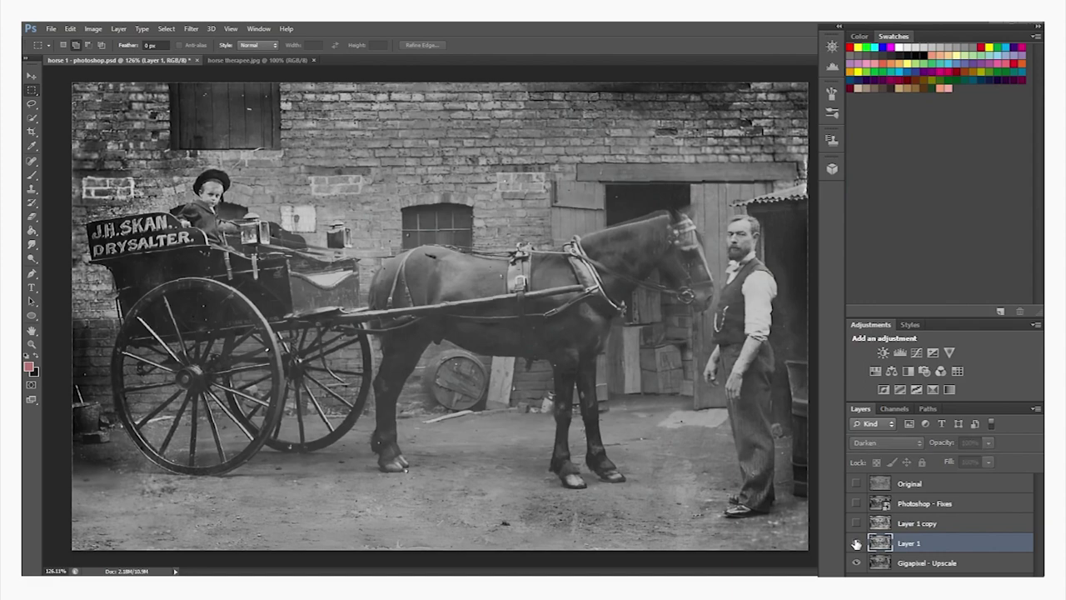
Show Layer 1 copy, set its blend mode to Soft Light and place it beneath Layer 1.
{"action": "left_click", "coordinate": [856, 523]}
{"action": "left_click", "coordinate": [888, 524]}
{"action": "left_click", "coordinate": [886, 442]}
{"action": "left_click", "coordinate": [870, 258]}
{"action": "left_click", "coordinate": [886, 442]}
{"action": "left_click", "coordinate": [872, 271]}
{"action": "left_click_drag", "start_coordinate": [920, 545], "coordinate": [958, 520]}
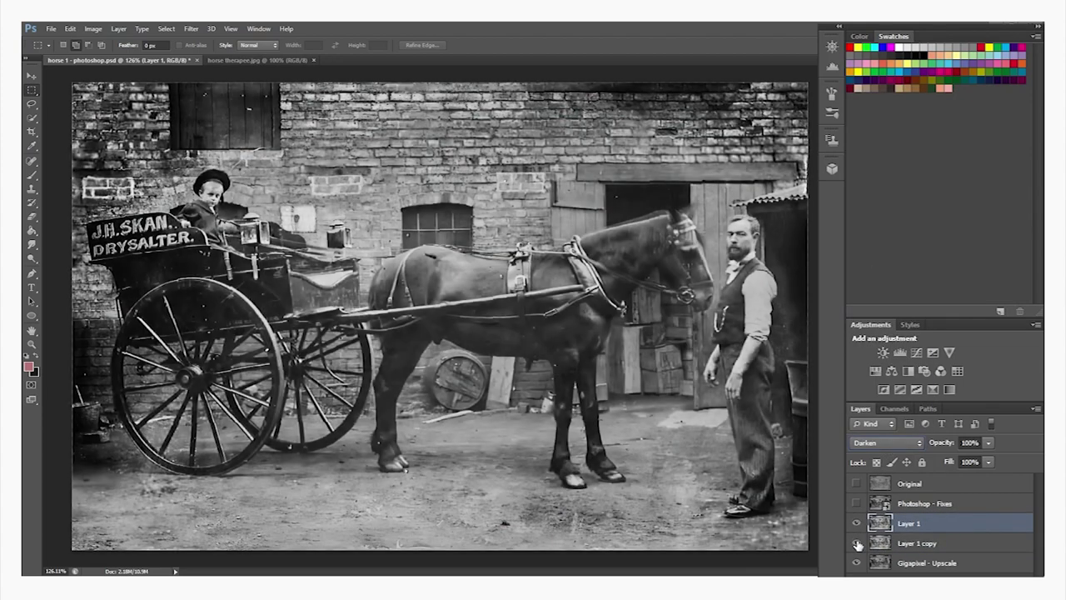
Compare the photograph with Layer 1 and Layer 1 copy each shown and hidden.
{"action": "left_click", "coordinate": [856, 525]}
{"action": "left_click", "coordinate": [878, 542]}
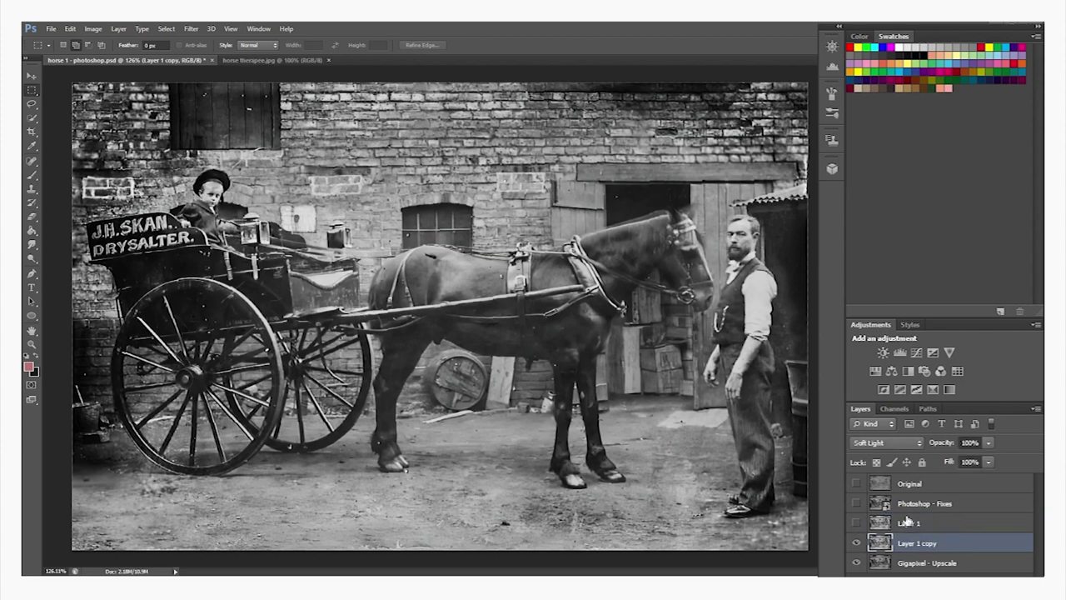
{"action": "left_click", "coordinate": [856, 545]}
{"action": "left_click", "coordinate": [856, 545]}
{"action": "left_click", "coordinate": [856, 525]}
{"action": "left_click", "coordinate": [912, 526]}
{"action": "left_click", "coordinate": [887, 445]}
{"action": "left_click", "coordinate": [856, 528]}
{"action": "left_click", "coordinate": [856, 526]}
{"action": "left_click", "coordinate": [856, 527]}
{"action": "left_click", "coordinate": [856, 527]}
{"action": "left_click", "coordinate": [856, 525]}
Try Screen on Layer 1, set its blend mode to Lighten instead, and compare the layer shown and hidden.
{"action": "left_click", "coordinate": [871, 442]}
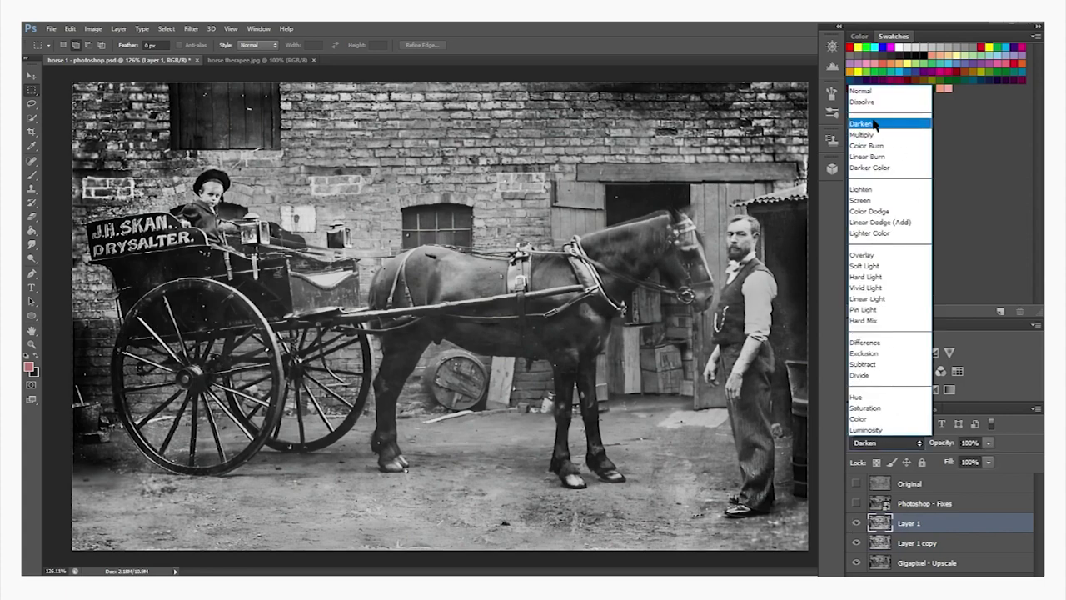
{"action": "left_click", "coordinate": [887, 200]}
{"action": "left_click", "coordinate": [886, 443]}
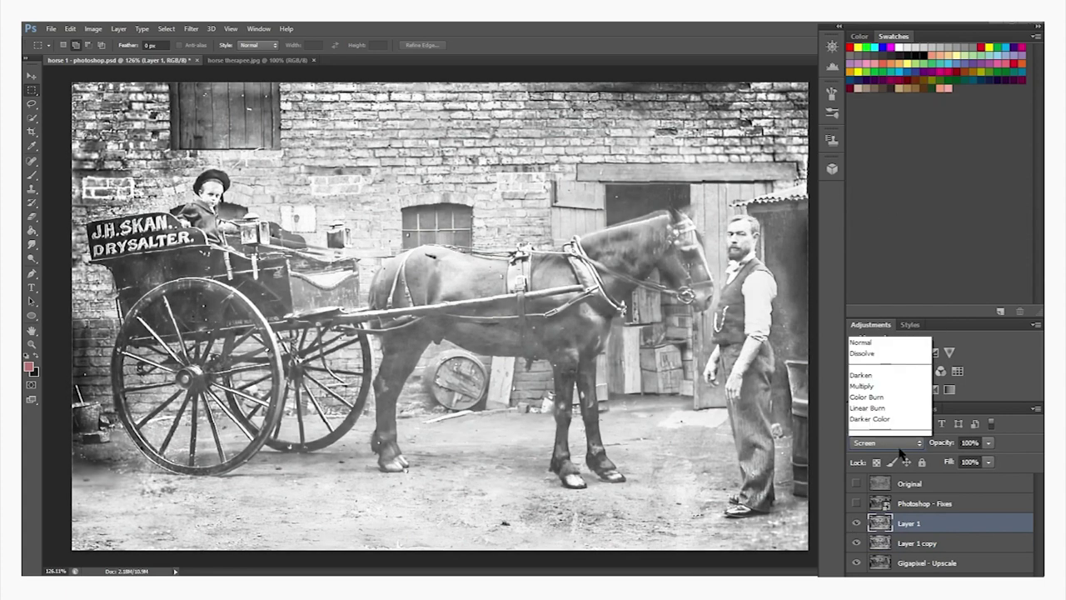
{"action": "left_click", "coordinate": [885, 189]}
{"action": "left_click", "coordinate": [856, 523]}
{"action": "left_click", "coordinate": [856, 523]}
{"action": "left_click", "coordinate": [856, 523]}
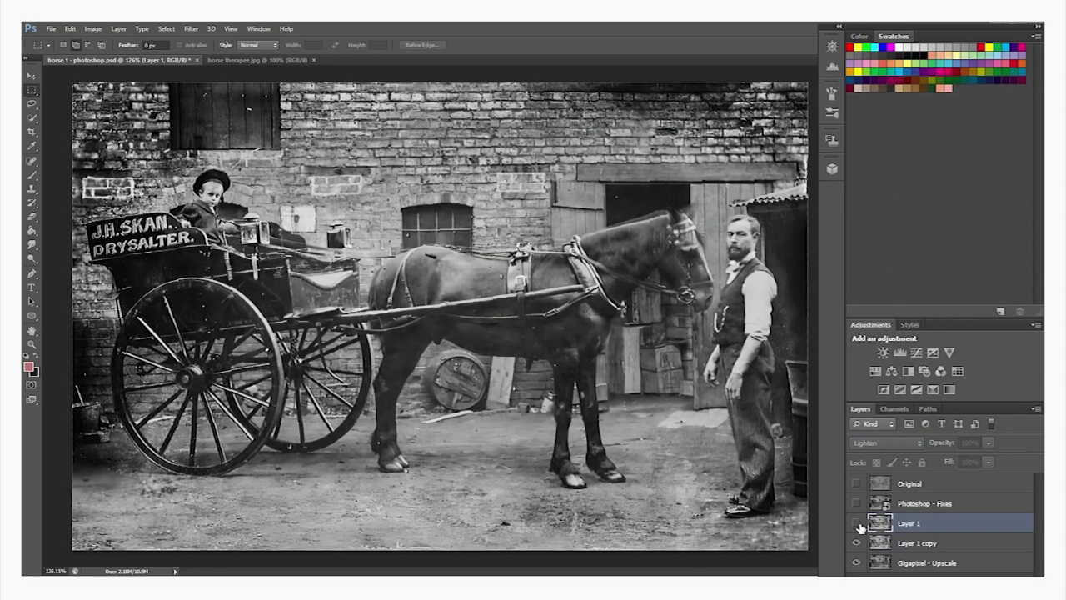
{"action": "left_click", "coordinate": [857, 523]}
Duplicate the Gigapixel - Upscale layer and move the copy above Layer 1.
{"action": "right_click", "coordinate": [927, 564]}
{"action": "left_click", "coordinate": [875, 85]}
{"action": "left_click", "coordinate": [542, 165]}
{"action": "left_click_drag", "start_coordinate": [940, 564], "coordinate": [923, 521]}
Compare the Gigapixel - Upscale copy with the blended layers beneath it by showing and hiding the copy.
{"action": "left_click", "coordinate": [856, 523]}
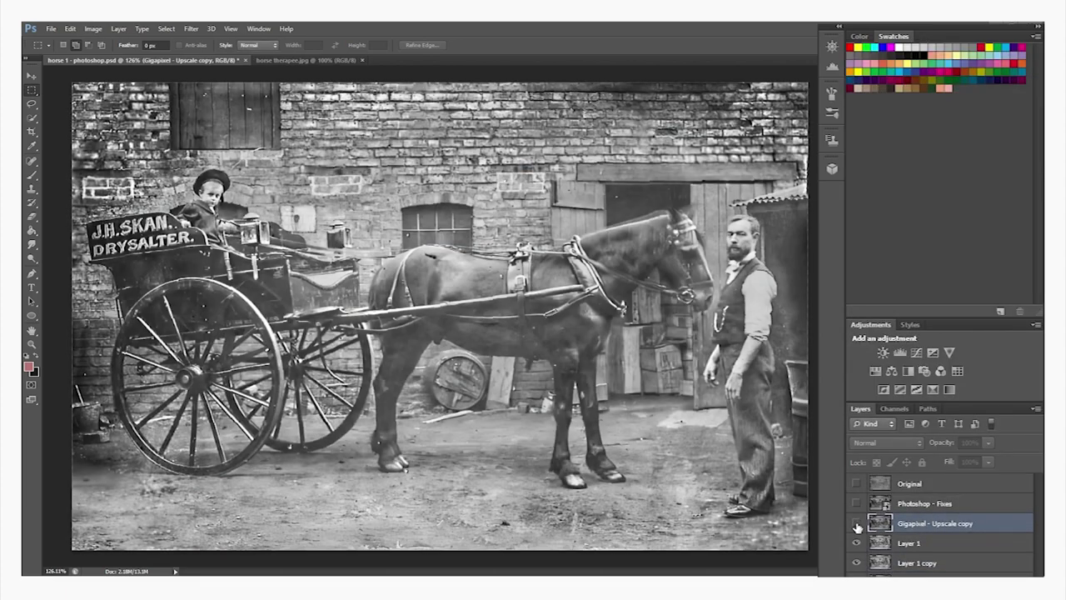
{"action": "left_click", "coordinate": [856, 523]}
{"action": "left_click", "coordinate": [856, 523]}
{"action": "left_click", "coordinate": [857, 523]}
{"action": "left_click", "coordinate": [857, 523]}
{"action": "left_click", "coordinate": [856, 523]}
{"action": "left_click", "coordinate": [857, 525]}
{"action": "left_click", "coordinate": [857, 525]}
{"action": "left_click", "coordinate": [857, 525]}
{"action": "left_click", "coordinate": [857, 524]}
{"action": "left_click", "coordinate": [857, 525]}
{"action": "left_click", "coordinate": [857, 525]}
{"action": "left_click", "coordinate": [857, 525]}
{"action": "left_click", "coordinate": [857, 525]}
Add a Curves adjustment above Layer 1, sampling the black point near the man's shoe and the white point on his sleeve.
{"action": "right_click", "coordinate": [932, 529]}
{"action": "left_click", "coordinate": [935, 559]}
{"action": "left_click", "coordinate": [926, 545]}
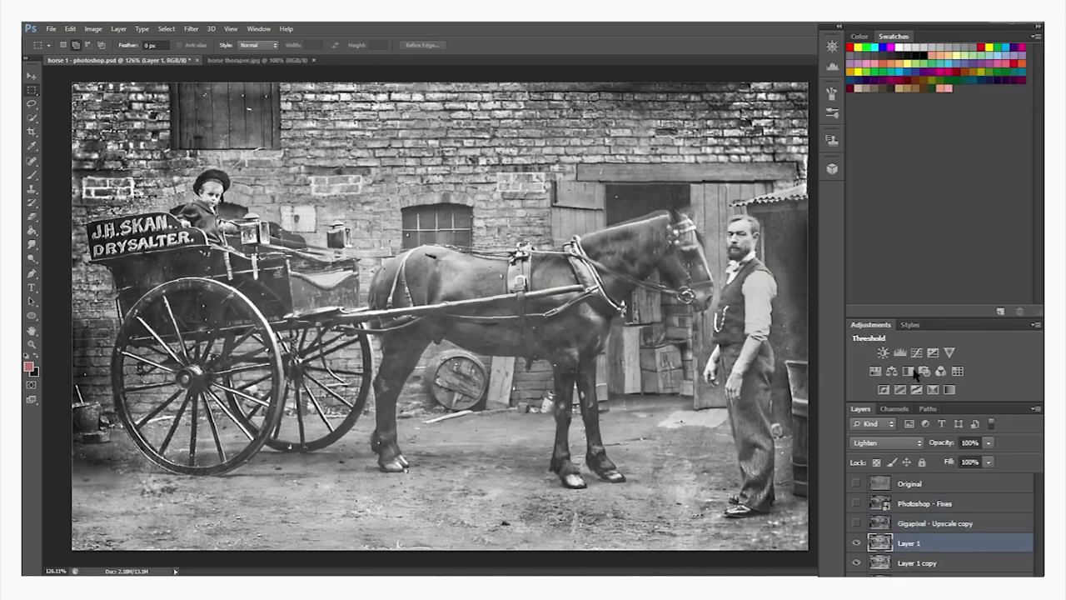
{"action": "left_click", "coordinate": [920, 353]}
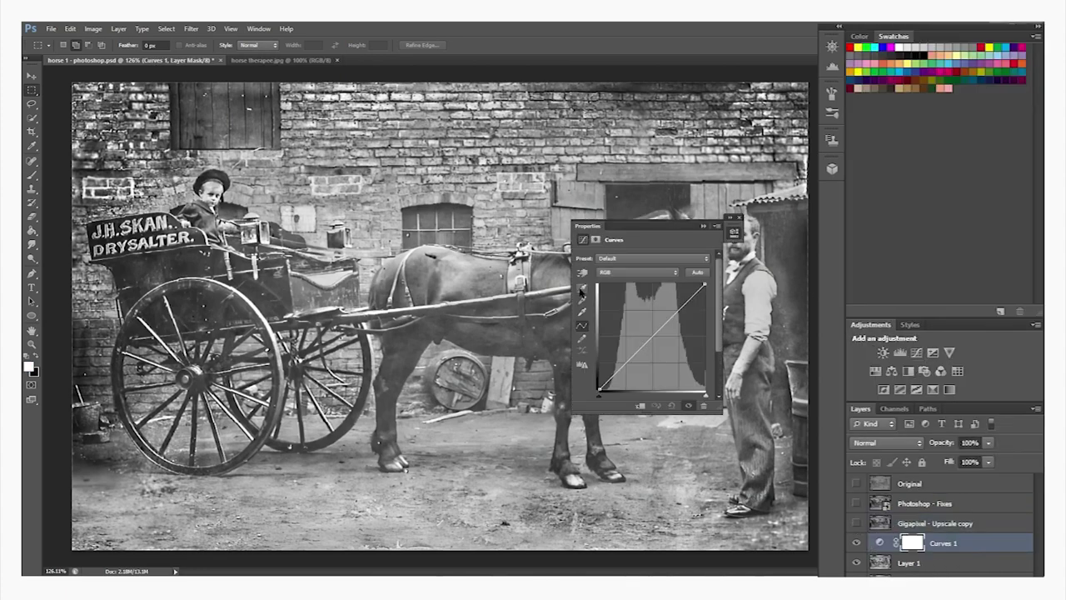
{"action": "left_click", "coordinate": [582, 289]}
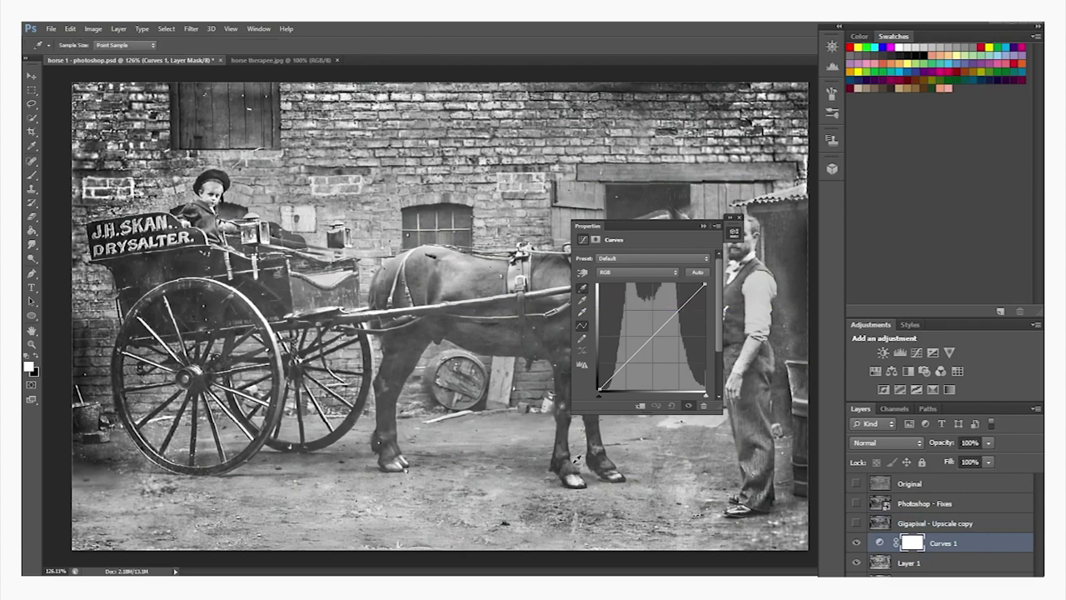
{"action": "left_click", "coordinate": [758, 506]}
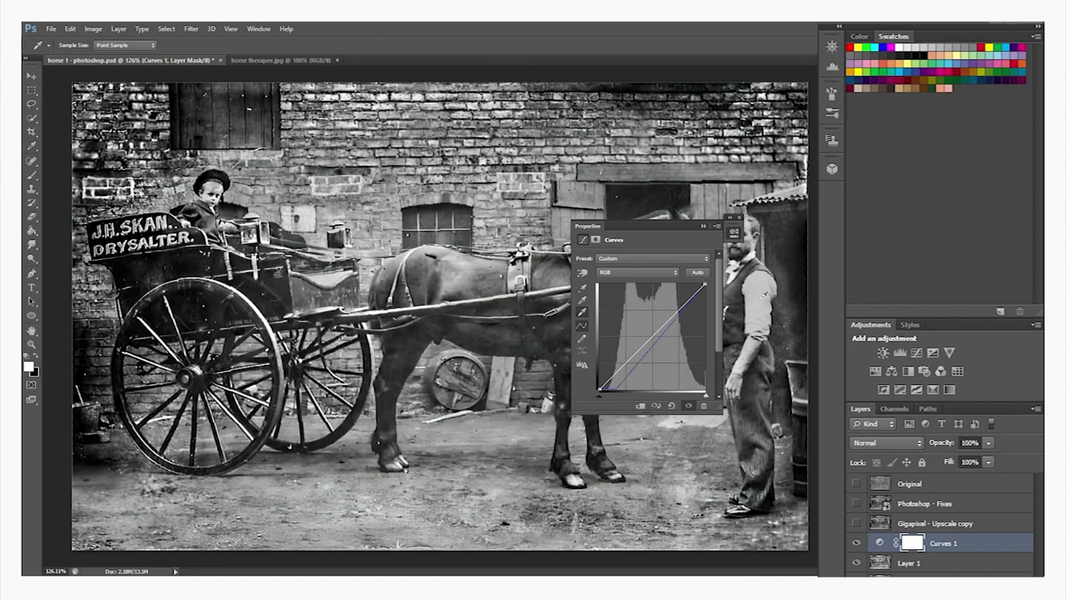
{"action": "left_click", "coordinate": [761, 292]}
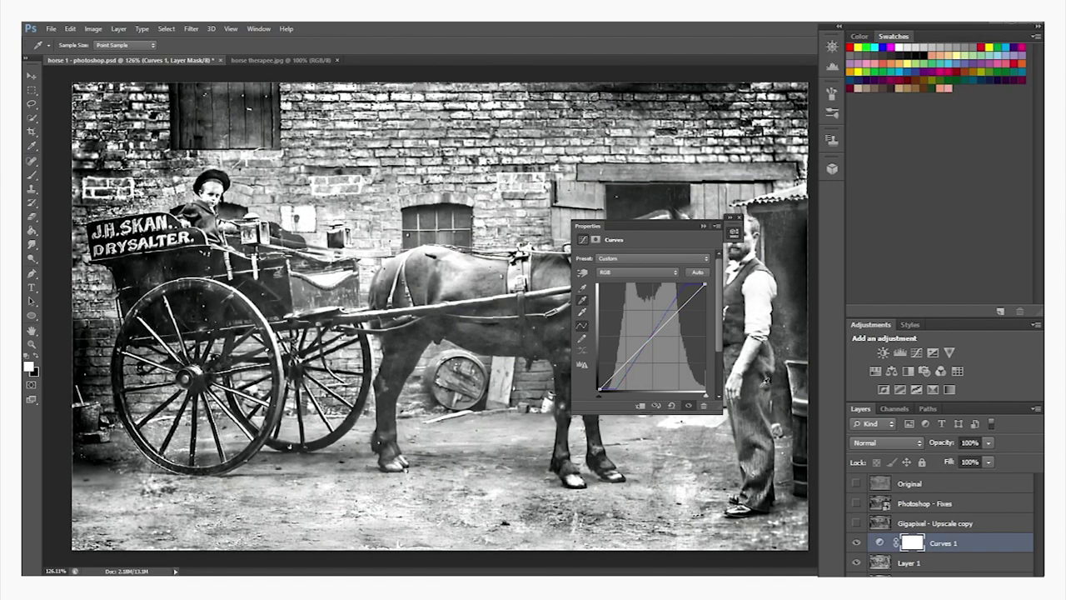
Close the curve settings and reduce the Curves 1 layer's opacity to 47%.
{"action": "left_click", "coordinate": [703, 227]}
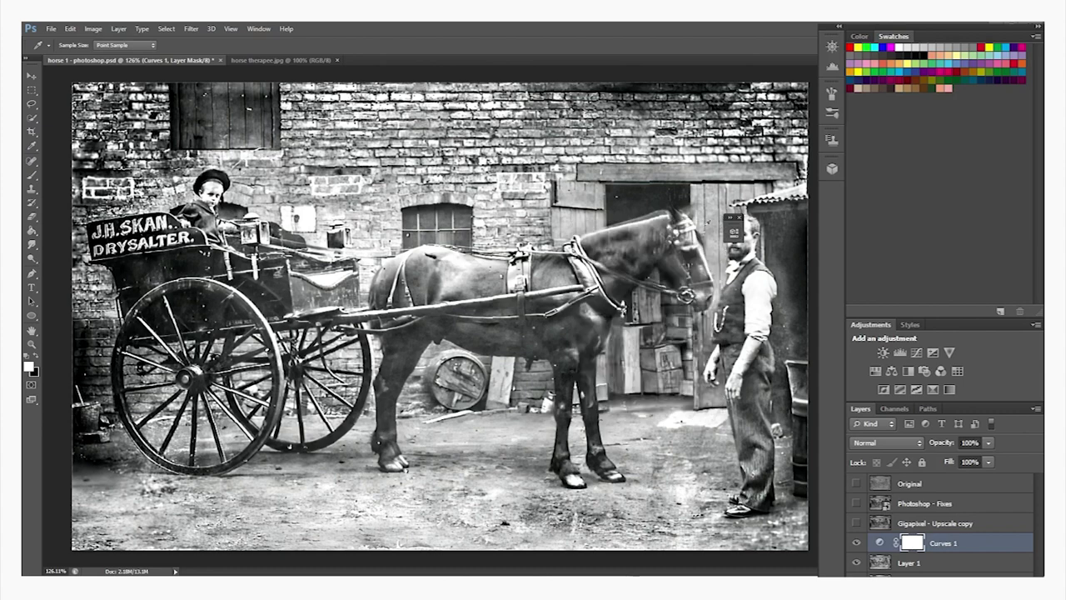
{"action": "left_click", "coordinate": [987, 442]}
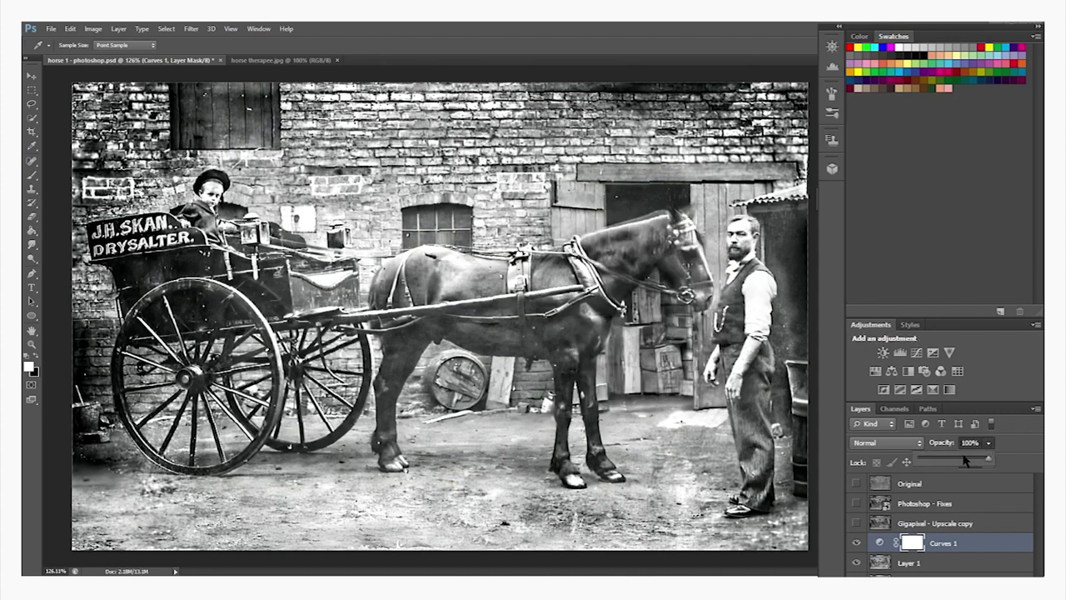
{"action": "left_click_drag", "start_coordinate": [987, 457], "coordinate": [952, 460]}
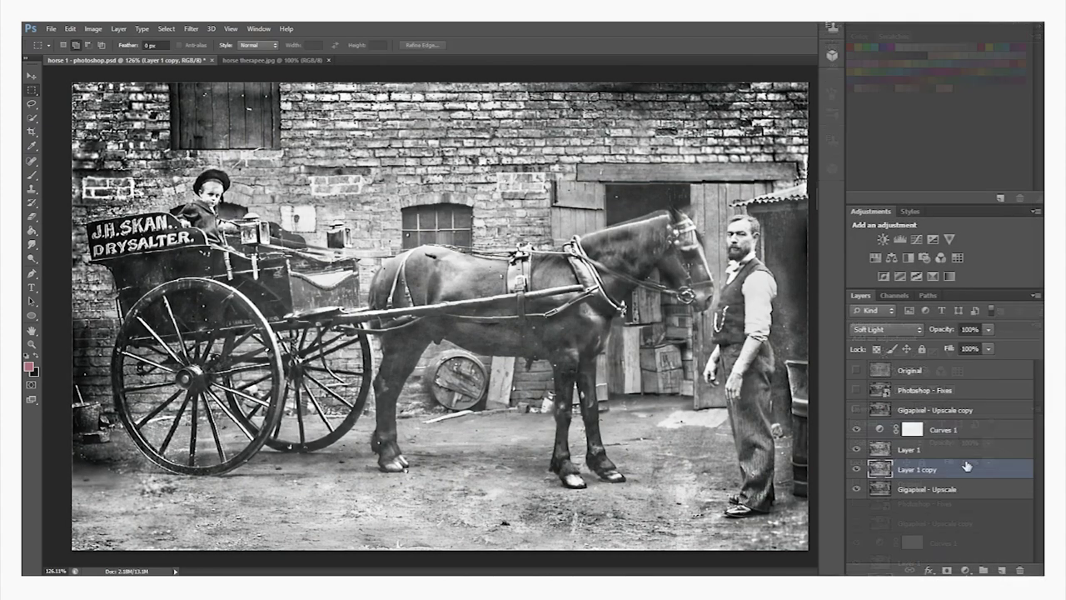
Try Layer 1 at 90% opacity and restore it to 100%.
{"action": "left_click", "coordinate": [988, 329]}
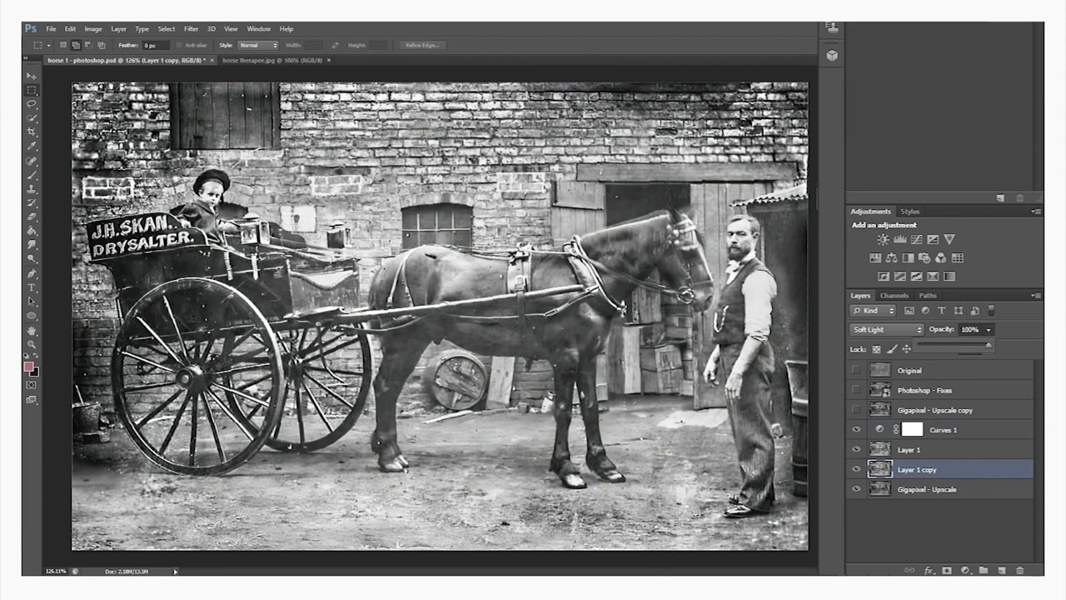
{"action": "left_click", "coordinate": [939, 442]}
{"action": "left_click_drag", "start_coordinate": [989, 333], "coordinate": [982, 354]}
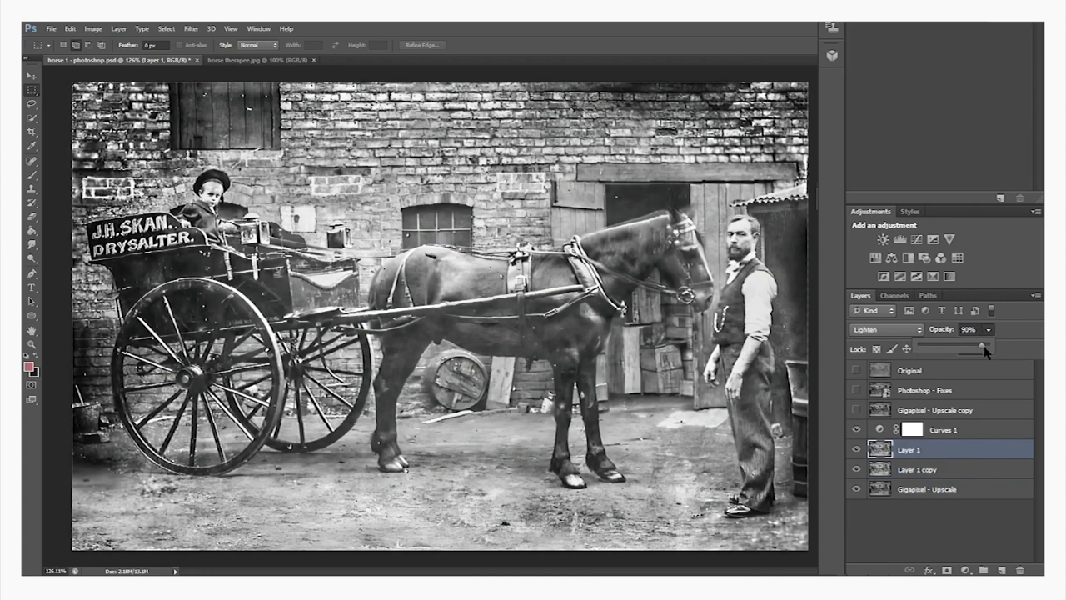
{"action": "left_click", "coordinate": [957, 516]}
{"action": "left_click", "coordinate": [944, 451]}
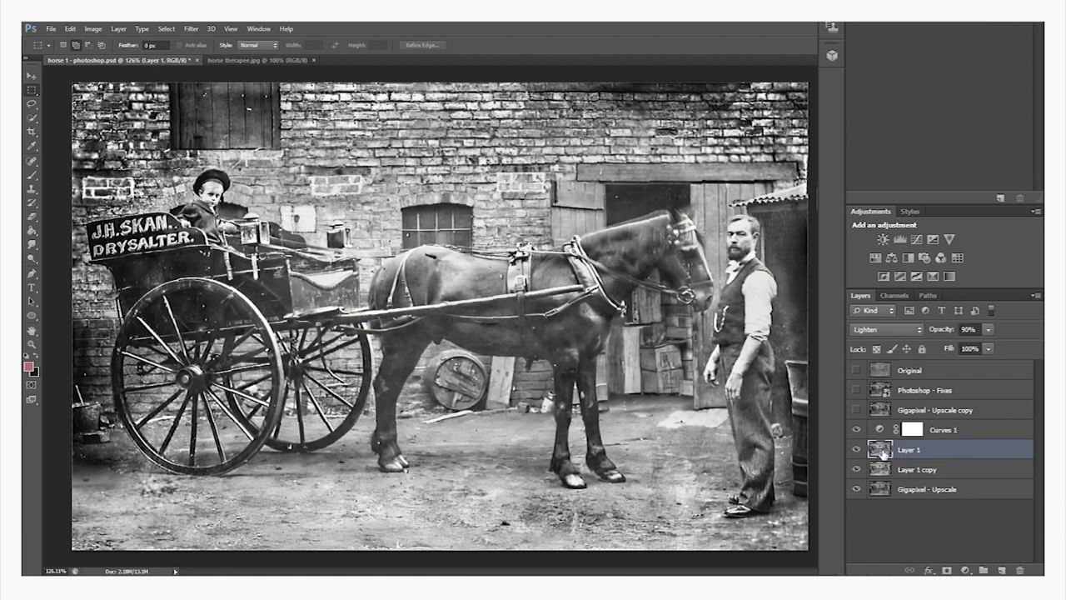
{"action": "left_click", "coordinate": [989, 329]}
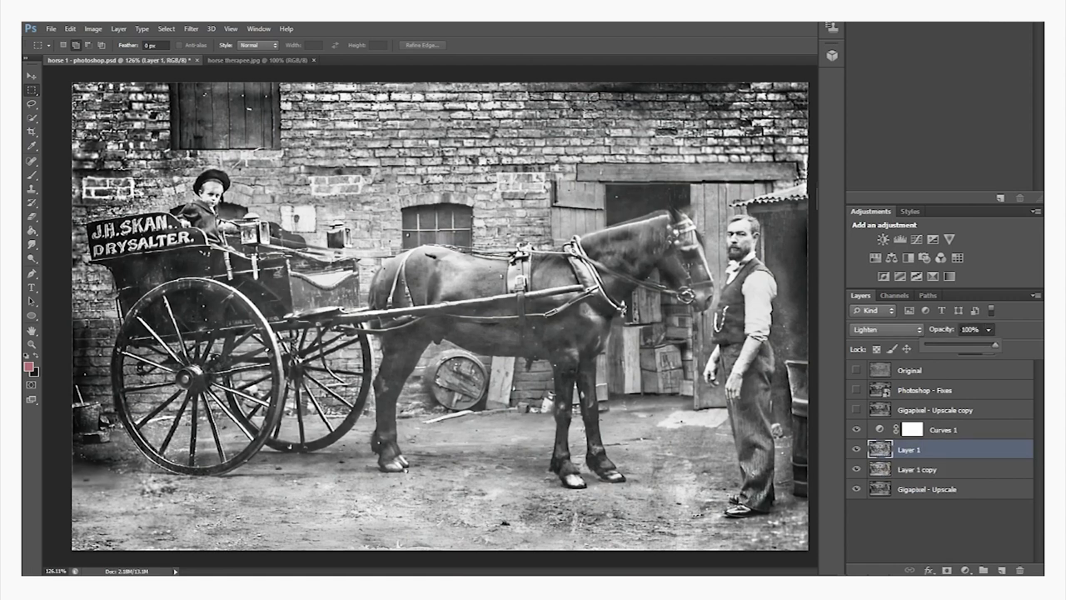
Add a layer mask to Layer 1 and paint it with a large soft black brush over the horse and the man.
{"action": "left_click", "coordinate": [947, 571]}
{"action": "key", "text": "d"}
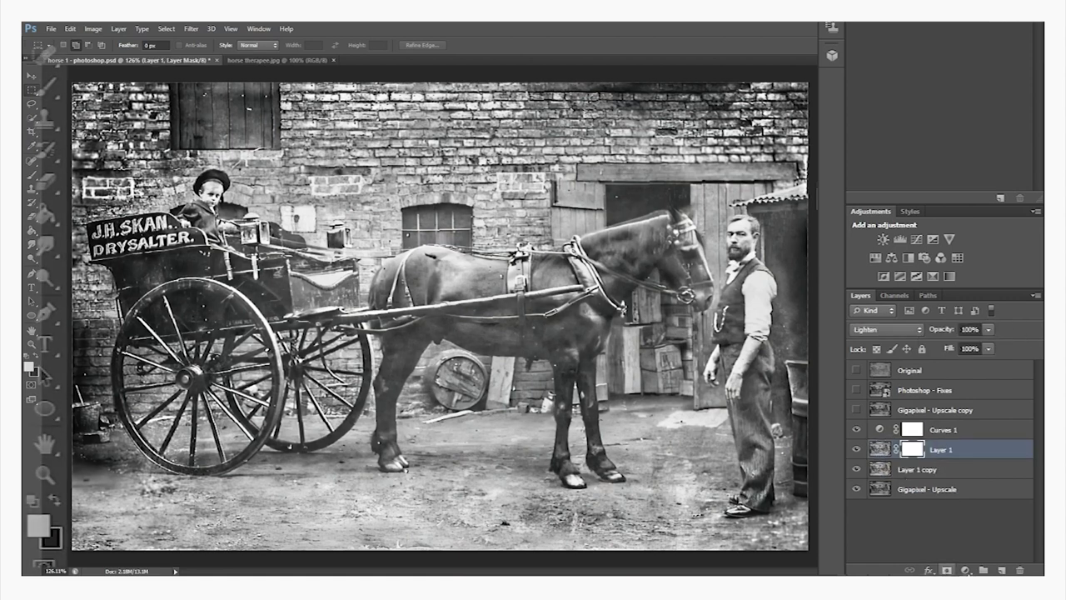
{"action": "key", "text": "b"}
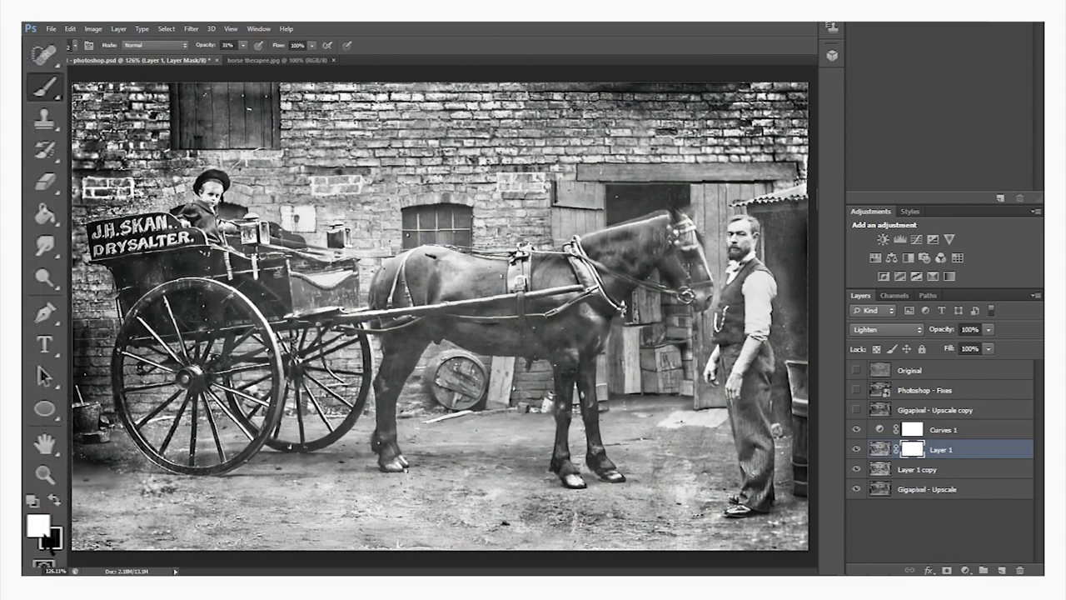
{"action": "left_click", "coordinate": [55, 500]}
{"action": "left_click", "coordinate": [75, 46]}
{"action": "scroll", "coordinate": [94, 136], "scroll_direction": "up", "scroll_amount": 3}
{"action": "left_click", "coordinate": [94, 130]}
{"action": "left_click_drag", "start_coordinate": [508, 260], "coordinate": [616, 263]}
{"action": "mouse_move", "coordinate": [744, 327]}
{"action": "left_mouse_down"}
{"action": "mouse_move", "coordinate": [633, 275]}
{"action": "mouse_move", "coordinate": [783, 454]}
{"action": "mouse_move", "coordinate": [744, 309]}
{"action": "left_mouse_up"}
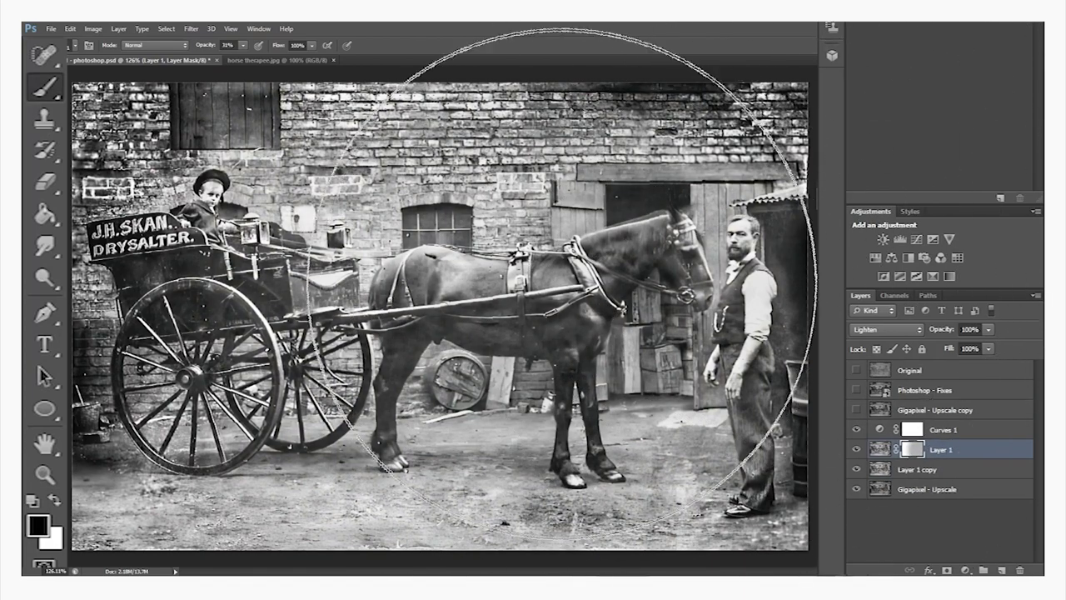
Refine Layer 1's mask around the cart, the wheels and the ground, alternating black and white at 31% brush opacity.
{"action": "left_click", "coordinate": [884, 329]}
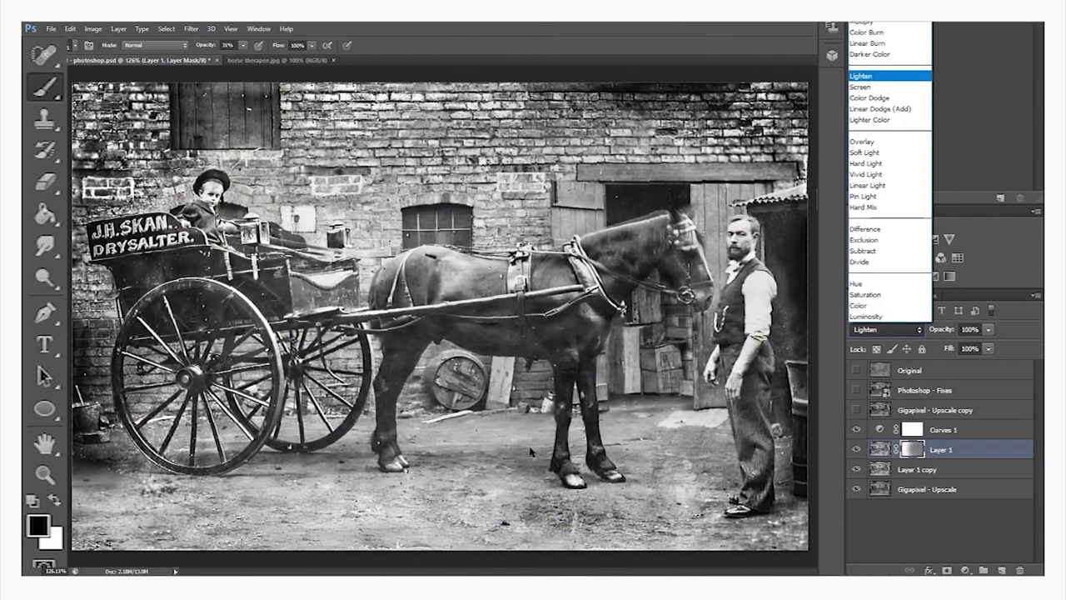
{"action": "left_click", "coordinate": [680, 461]}
{"action": "left_click", "coordinate": [55, 500]}
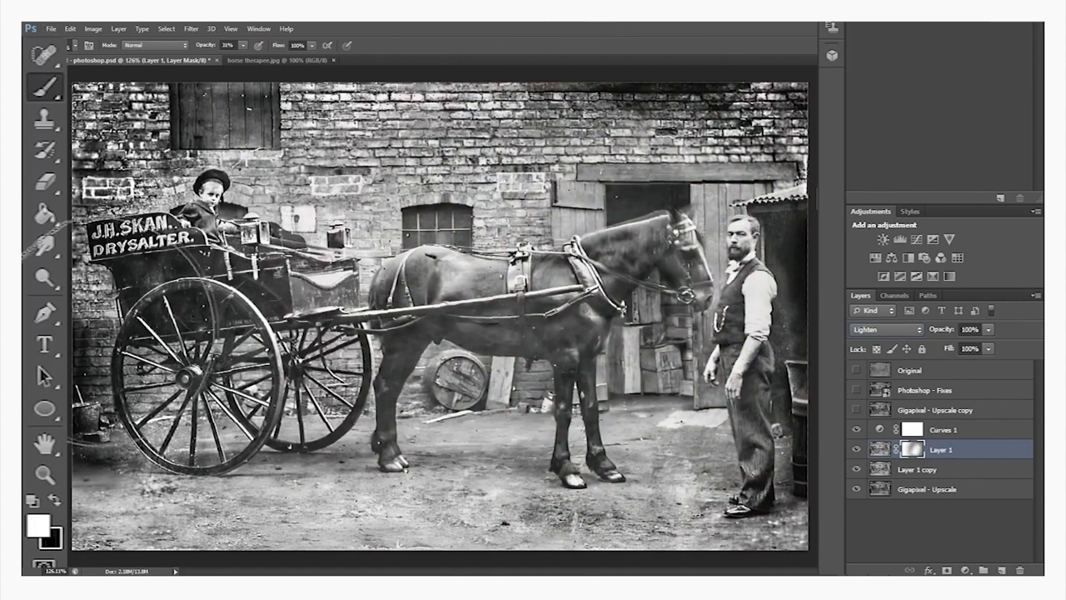
{"action": "left_click", "coordinate": [55, 500]}
{"action": "scroll", "coordinate": [737, 292], "scroll_direction": "down", "scroll_amount": 1}
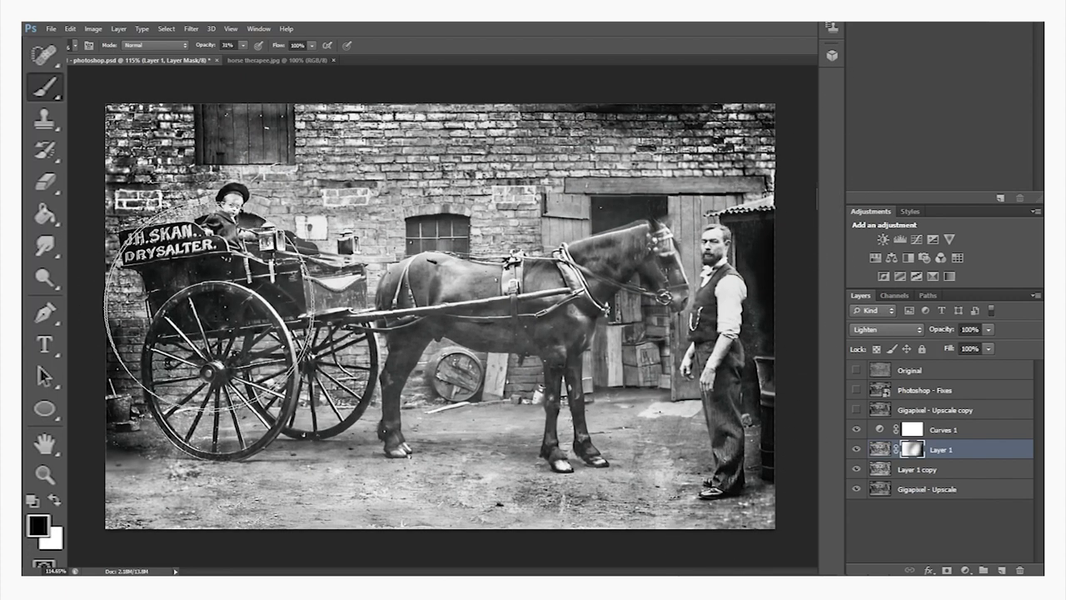
{"action": "left_click", "coordinate": [55, 499]}
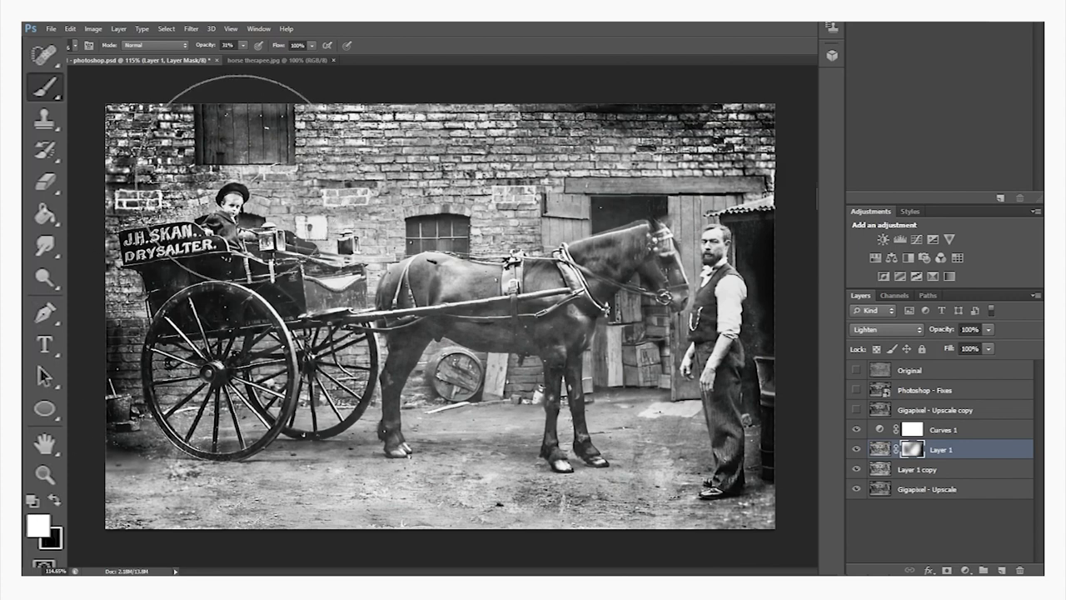
{"action": "scroll", "coordinate": [292, 254], "scroll_direction": "down", "scroll_amount": 2}
{"action": "scroll", "coordinate": [109, 351], "scroll_direction": "up", "scroll_amount": 2}
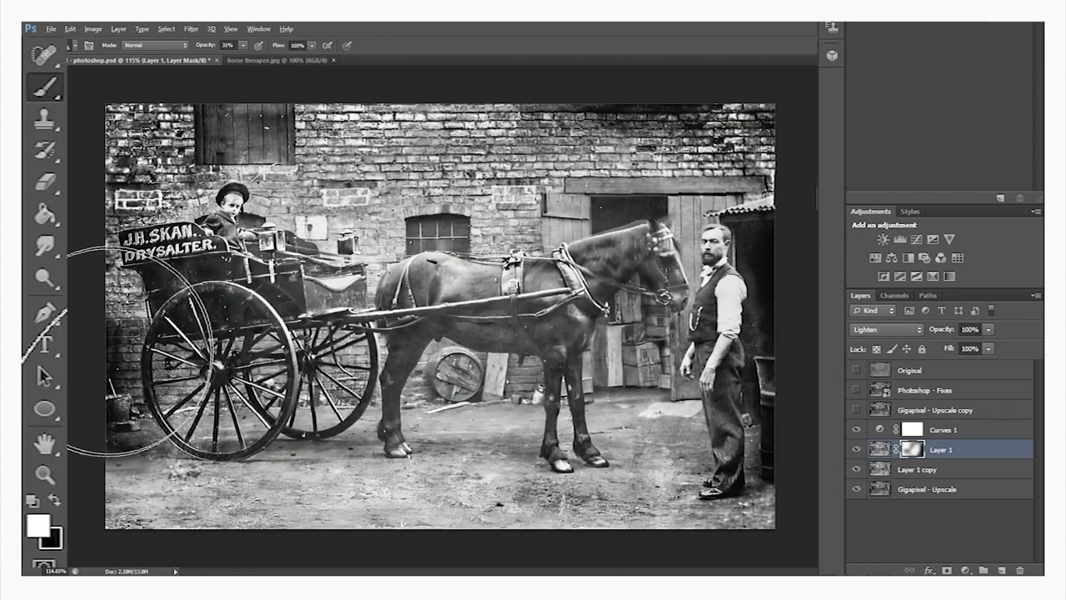
{"action": "key", "text": "x"}
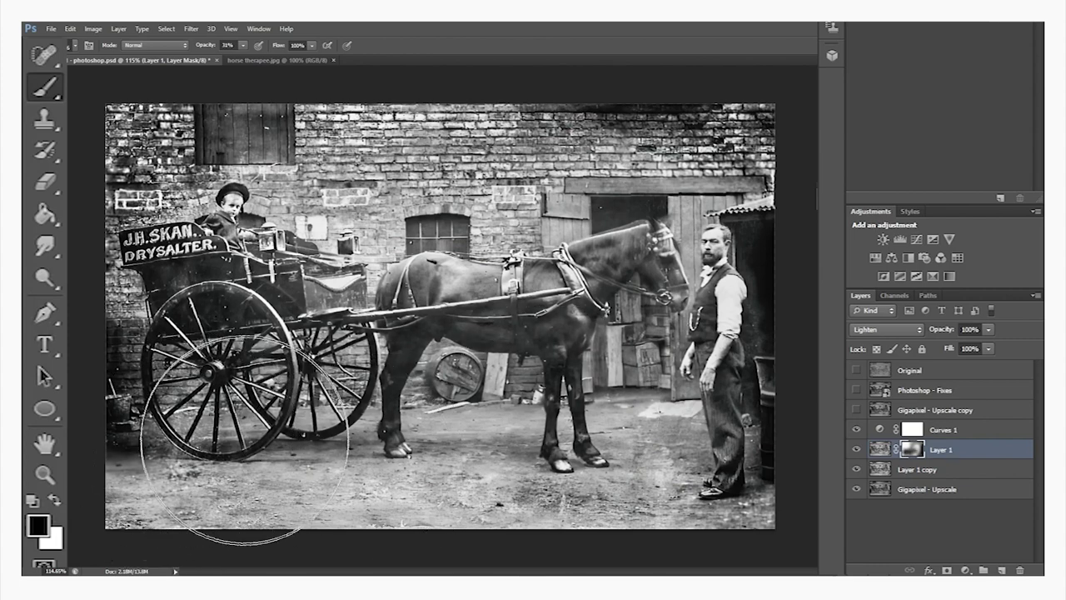
Compare the image with the masked Layer 1 shown and hidden.
{"action": "left_click", "coordinate": [857, 450]}
{"action": "left_click", "coordinate": [858, 450]}
{"action": "left_click", "coordinate": [857, 450]}
{"action": "left_click", "coordinate": [857, 450]}
{"action": "left_click", "coordinate": [857, 450]}
{"action": "left_click", "coordinate": [857, 450]}
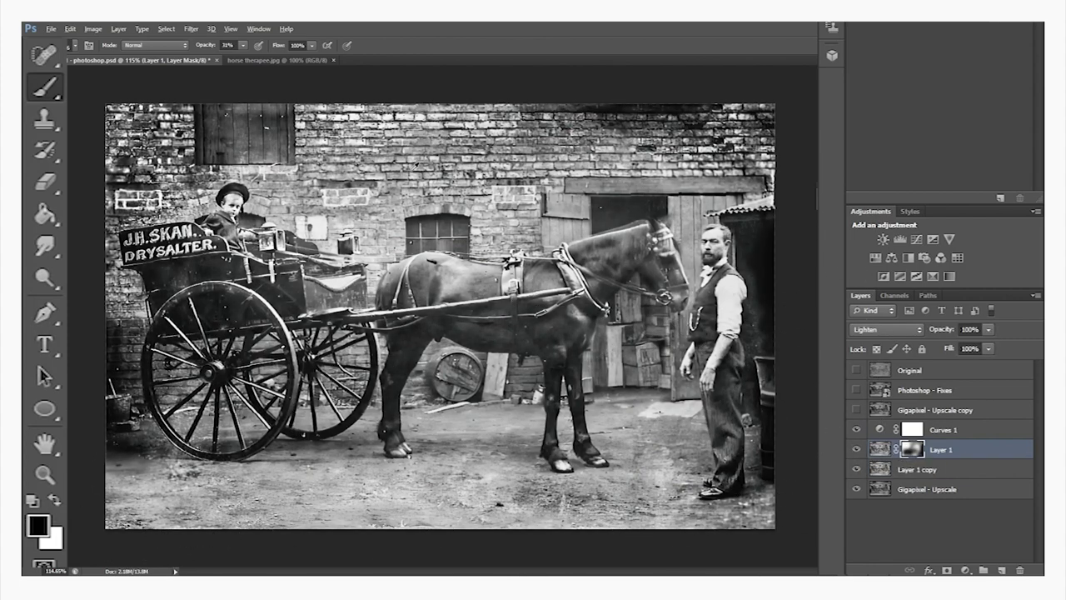
Refine Layer 1's mask over the dark doorway behind the horse's neck and around its reins, using smaller black and white brushes.
{"action": "scroll", "coordinate": [345, 155], "scroll_direction": "down", "scroll_amount": 2}
{"action": "scroll", "coordinate": [613, 237], "scroll_direction": "up", "scroll_amount": 3}
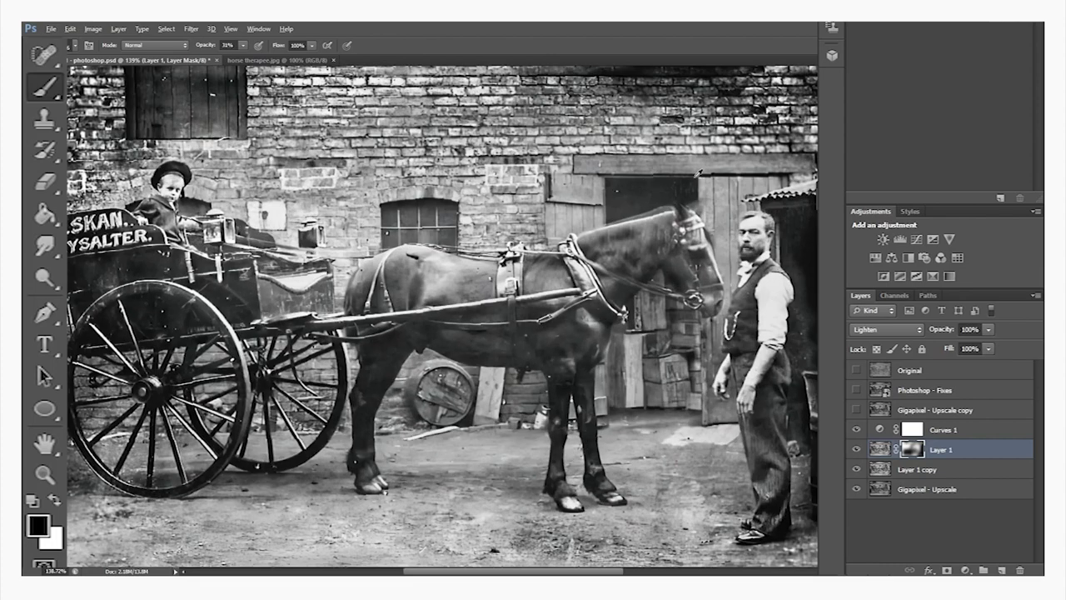
{"action": "scroll", "coordinate": [679, 175], "scroll_direction": "up", "scroll_amount": 8}
{"action": "mouse_move", "coordinate": [716, 251]}
{"action": "left_mouse_down"}
{"action": "mouse_move", "coordinate": [434, 344]}
{"action": "mouse_move", "coordinate": [751, 259]}
{"action": "mouse_move", "coordinate": [411, 262]}
{"action": "mouse_move", "coordinate": [413, 354]}
{"action": "left_mouse_up"}
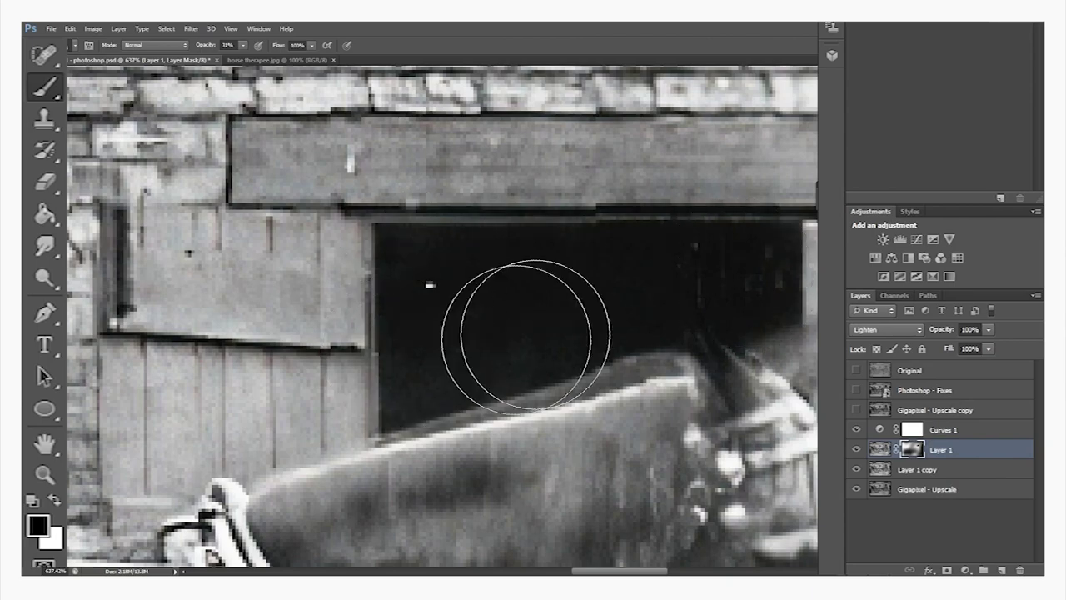
{"action": "scroll", "coordinate": [433, 285], "scroll_direction": "down", "scroll_amount": 6}
{"action": "scroll", "coordinate": [600, 274], "scroll_direction": "up", "scroll_amount": 6}
{"action": "mouse_move", "coordinate": [601, 273]}
{"action": "left_mouse_down"}
{"action": "mouse_move", "coordinate": [583, 286]}
{"action": "mouse_move", "coordinate": [690, 428]}
{"action": "left_mouse_up"}
{"action": "scroll", "coordinate": [691, 429], "scroll_direction": "down", "scroll_amount": 3}
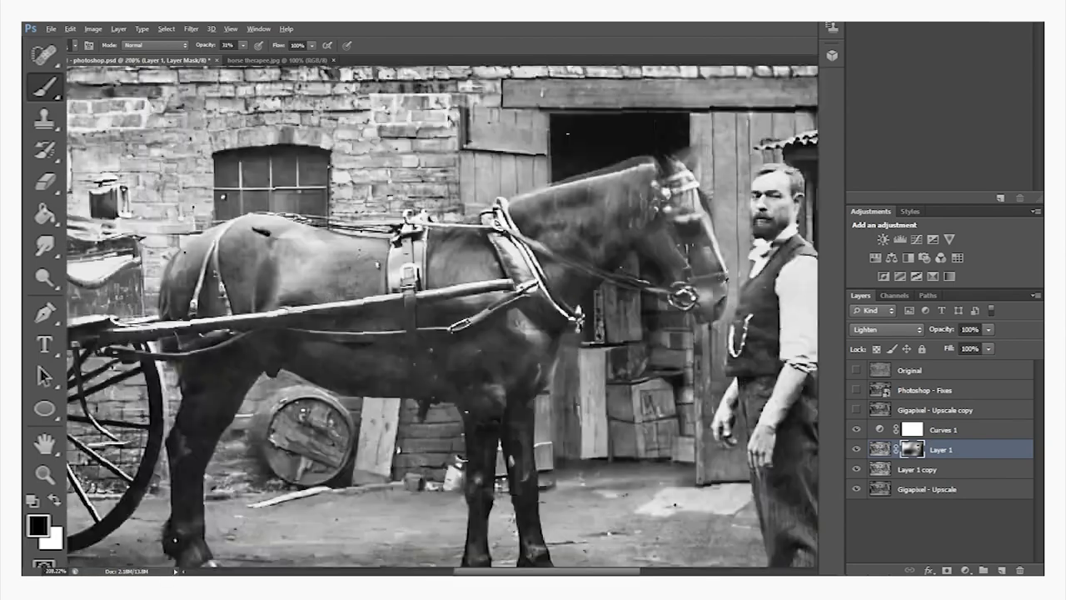
{"action": "scroll", "coordinate": [703, 285], "scroll_direction": "up", "scroll_amount": 3}
{"action": "key", "text": "x"}
{"action": "right_click", "coordinate": [528, 269], "text": "alt"}
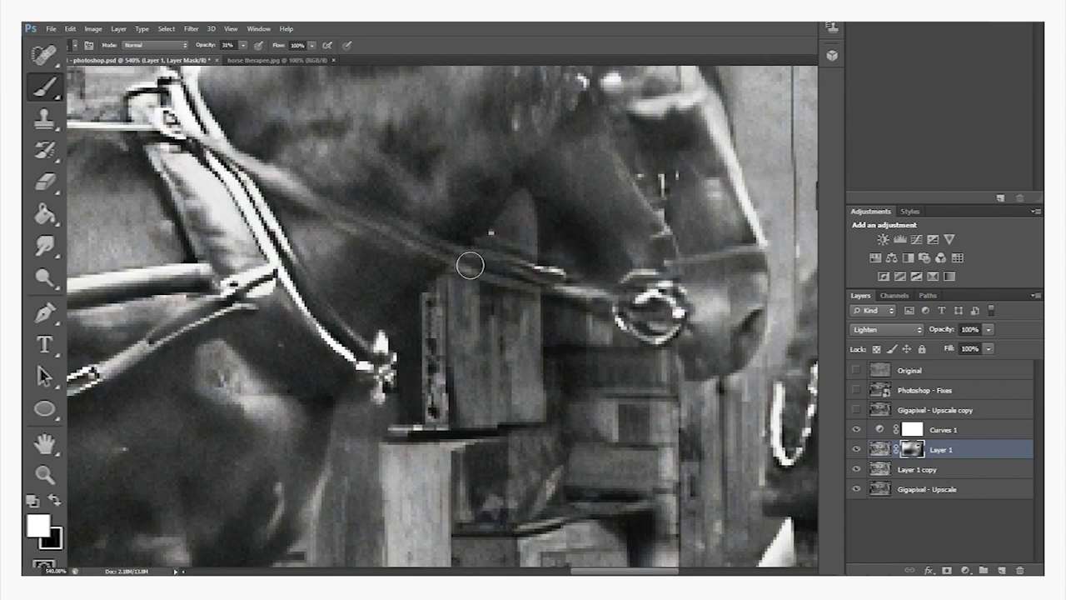
Check the refined Layer 1 mask on the whole photo by hiding and showing Layer 1.
{"action": "scroll", "coordinate": [692, 305], "scroll_direction": "down", "scroll_amount": 5}
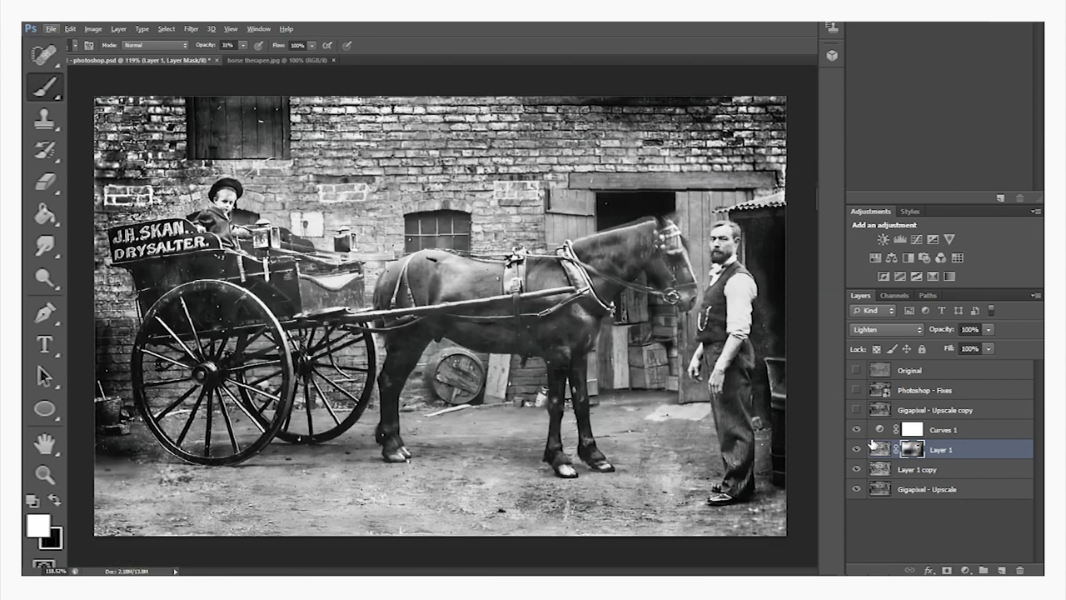
{"action": "left_click", "coordinate": [858, 451]}
{"action": "left_click", "coordinate": [857, 451]}
{"action": "left_click", "coordinate": [857, 451]}
{"action": "left_click", "coordinate": [857, 451]}
{"action": "left_click", "coordinate": [857, 451]}
{"action": "left_click", "coordinate": [857, 450]}
On the Gigapixel - Upscale layer, use the Clone Stamp to cover the ghost edge above the horse's neck with dark doorway tone.
{"action": "scroll", "coordinate": [629, 221], "scroll_direction": "up", "scroll_amount": 4}
{"action": "scroll", "coordinate": [737, 218], "scroll_direction": "down", "scroll_amount": 2}
{"action": "scroll", "coordinate": [787, 160], "scroll_direction": "up", "scroll_amount": 4}
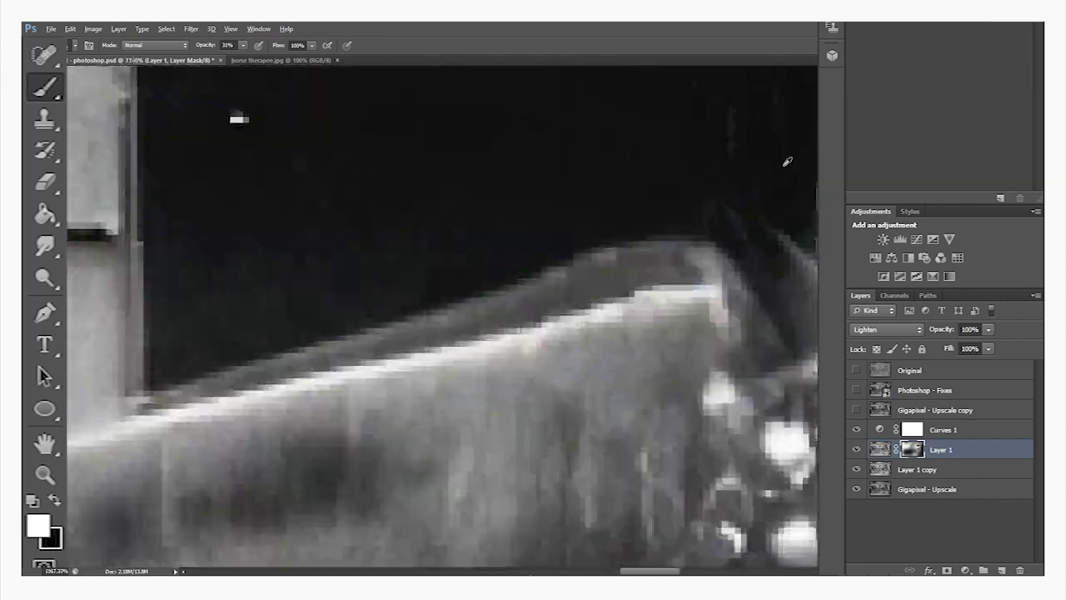
{"action": "key", "text": "i"}
{"action": "left_click", "coordinate": [297, 281]}
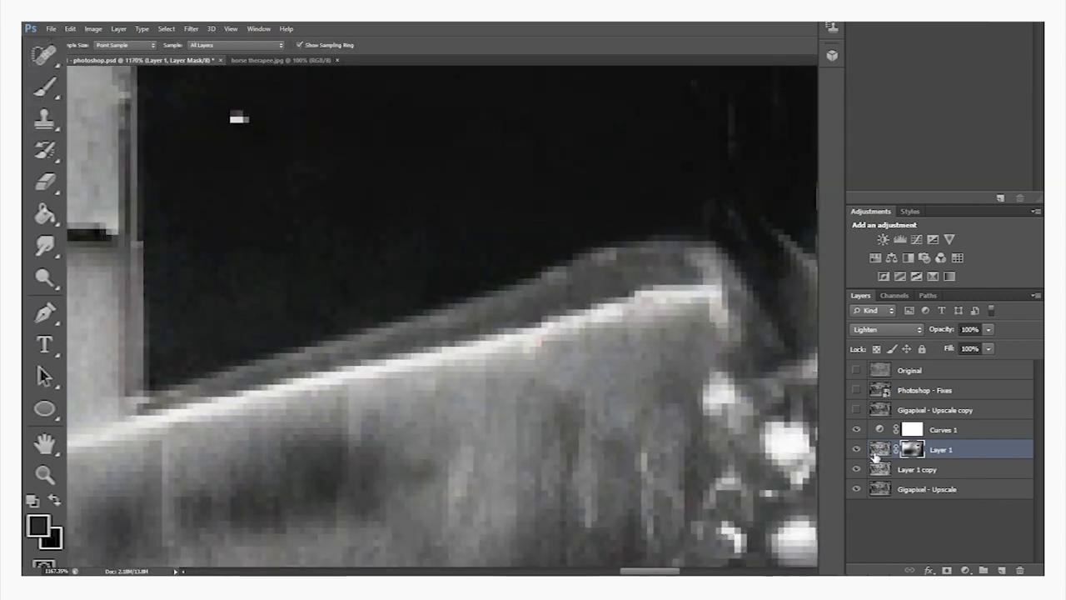
{"action": "left_click", "coordinate": [932, 488]}
{"action": "left_click", "coordinate": [45, 119]}
{"action": "left_click", "coordinate": [281, 224], "text": "alt"}
{"action": "mouse_move", "coordinate": [174, 384]}
{"action": "left_mouse_down"}
{"action": "mouse_move", "coordinate": [243, 366]}
{"action": "mouse_move", "coordinate": [211, 363]}
{"action": "mouse_move", "coordinate": [472, 309]}
{"action": "left_mouse_up"}
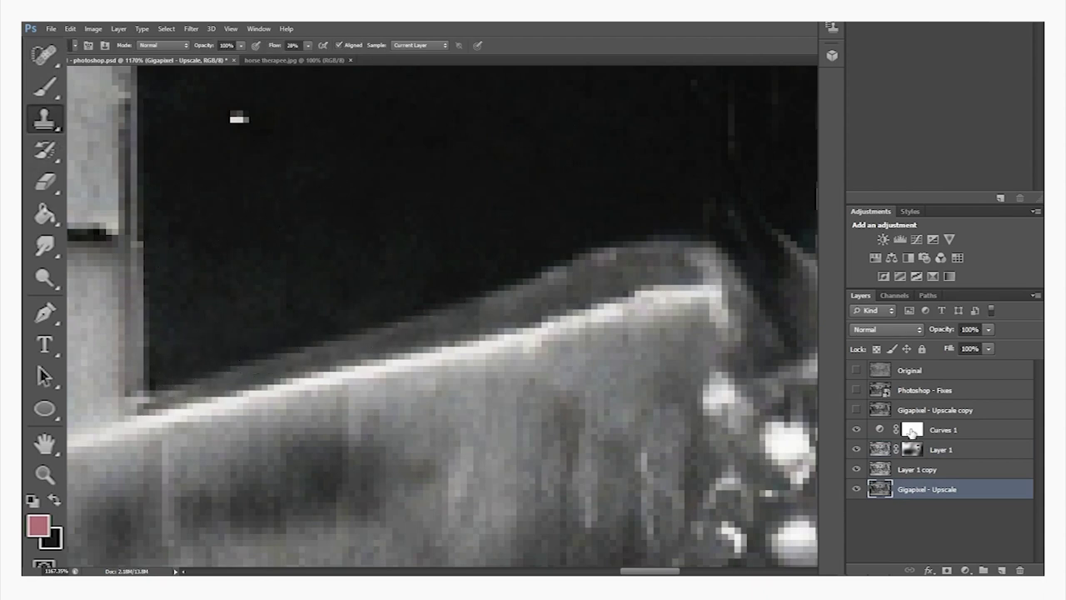
Resample the dark doorway and clone over the neck's ghost edge again on Gigapixel - Upscale and also on Layer 1 copy.
{"action": "left_click", "coordinate": [857, 470]}
{"action": "left_click", "coordinate": [857, 469]}
{"action": "left_click", "coordinate": [425, 207], "text": "alt"}
{"action": "mouse_move", "coordinate": [612, 246]}
{"action": "left_mouse_down"}
{"action": "mouse_move", "coordinate": [534, 294]}
{"action": "mouse_move", "coordinate": [698, 239]}
{"action": "mouse_move", "coordinate": [676, 264]}
{"action": "mouse_move", "coordinate": [568, 274]}
{"action": "mouse_move", "coordinate": [504, 299]}
{"action": "left_mouse_up"}
{"action": "left_click", "coordinate": [885, 472]}
{"action": "mouse_move", "coordinate": [640, 274]}
{"action": "left_mouse_down"}
{"action": "mouse_move", "coordinate": [539, 269]}
{"action": "mouse_move", "coordinate": [494, 302]}
{"action": "mouse_move", "coordinate": [654, 247]}
{"action": "mouse_move", "coordinate": [472, 301]}
{"action": "mouse_move", "coordinate": [417, 329]}
{"action": "mouse_move", "coordinate": [206, 370]}
{"action": "left_mouse_up"}
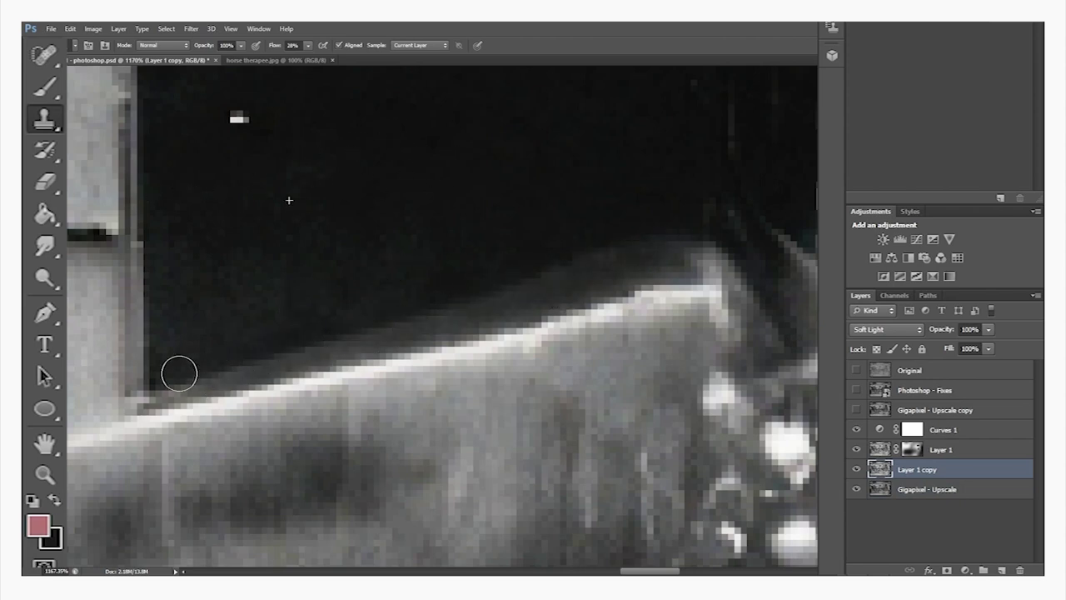
On Layer 1, clone dark doorway tone along the horse's neck to remove the remaining ghost edge, and recheck the two layers beneath.
{"action": "left_click", "coordinate": [881, 450]}
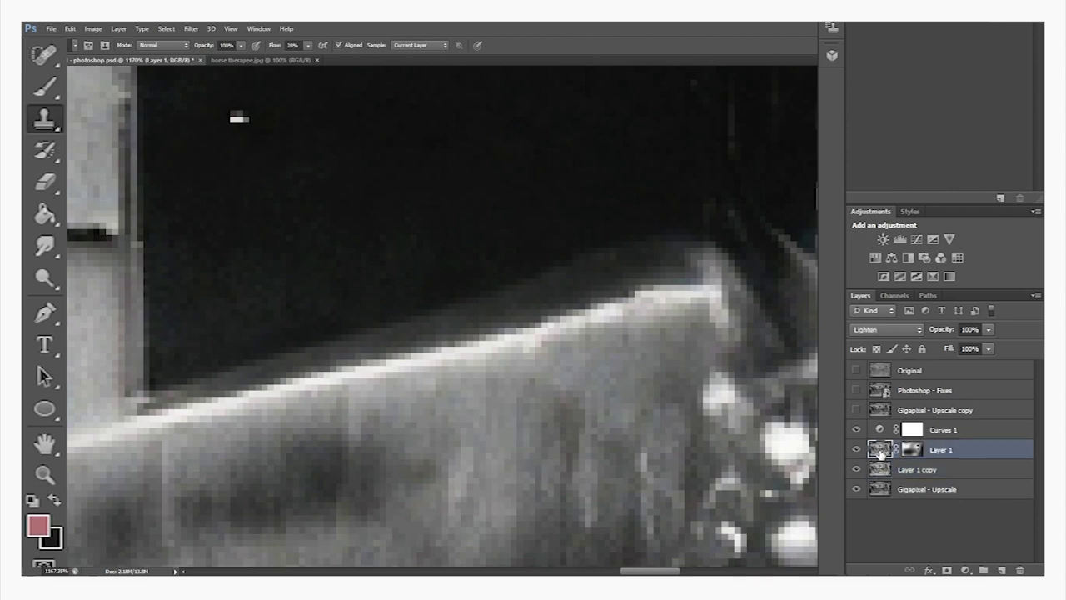
{"action": "mouse_move", "coordinate": [634, 250]}
{"action": "left_mouse_down"}
{"action": "mouse_move", "coordinate": [602, 261]}
{"action": "mouse_move", "coordinate": [626, 267]}
{"action": "mouse_move", "coordinate": [605, 275]}
{"action": "left_mouse_up"}
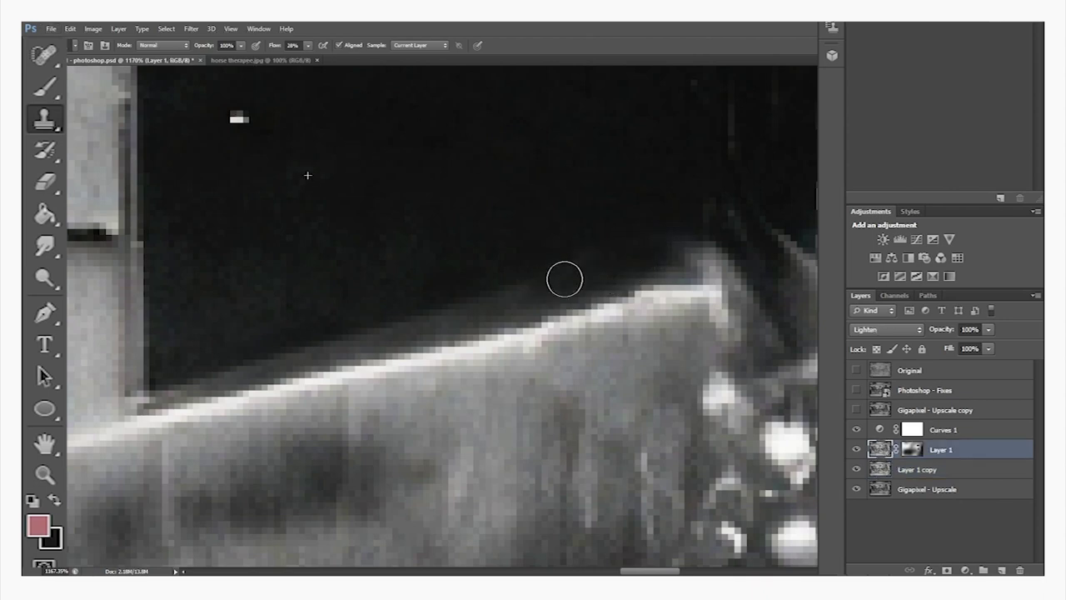
{"action": "left_click", "coordinate": [440, 156], "text": "alt"}
{"action": "mouse_move", "coordinate": [508, 294]}
{"action": "left_mouse_down"}
{"action": "mouse_move", "coordinate": [554, 288]}
{"action": "mouse_move", "coordinate": [335, 339]}
{"action": "mouse_move", "coordinate": [325, 319]}
{"action": "left_mouse_up"}
{"action": "left_click", "coordinate": [464, 196], "text": "alt"}
{"action": "mouse_move", "coordinate": [295, 351]}
{"action": "left_mouse_down"}
{"action": "mouse_move", "coordinate": [185, 383]}
{"action": "mouse_move", "coordinate": [200, 378]}
{"action": "mouse_move", "coordinate": [187, 365]}
{"action": "mouse_move", "coordinate": [159, 391]}
{"action": "left_mouse_up"}
{"action": "left_click", "coordinate": [270, 250], "text": "alt"}
{"action": "scroll", "coordinate": [308, 276], "scroll_direction": "down", "scroll_amount": 5}
{"action": "scroll", "coordinate": [308, 270], "scroll_direction": "up", "scroll_amount": 5}
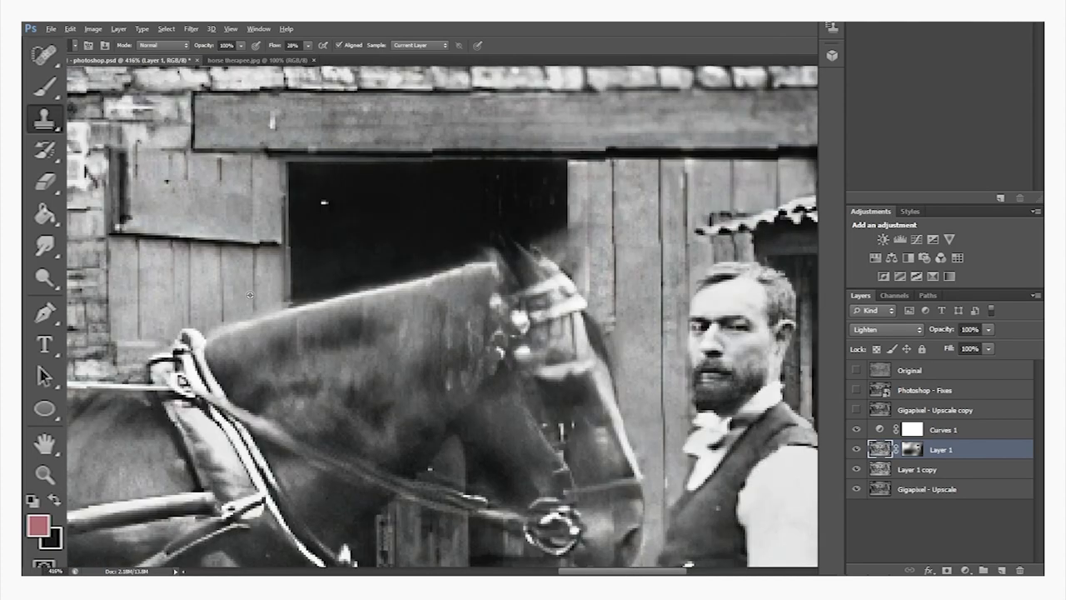
{"action": "left_click", "coordinate": [874, 469]}
{"action": "left_click", "coordinate": [883, 489]}
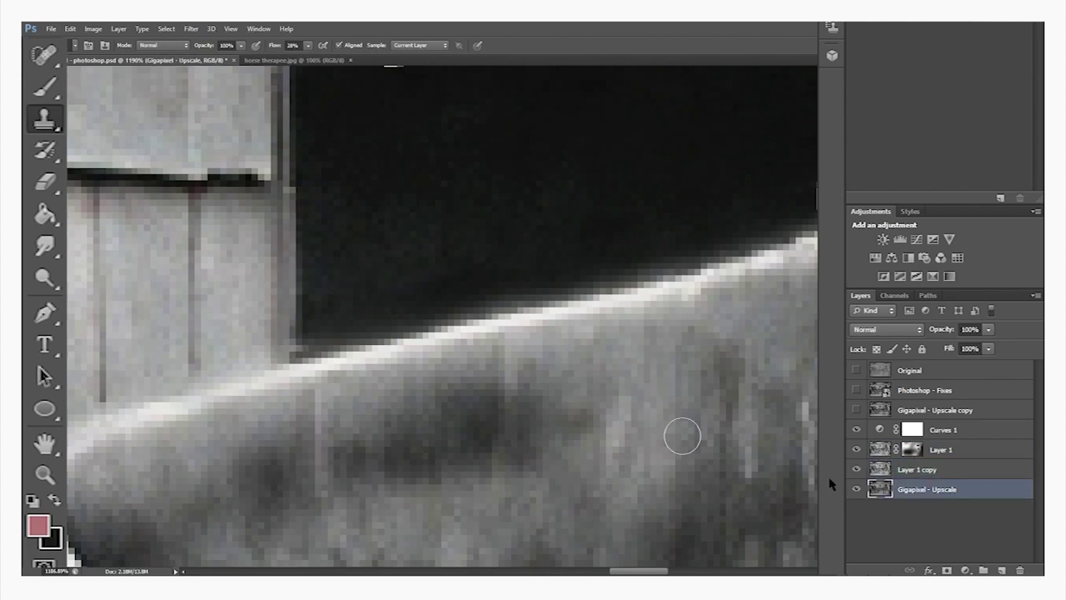
Compare the cleaned horse and the whole photo against the Gigapixel - Upscale copy by showing and hiding that layer.
{"action": "scroll", "coordinate": [342, 284], "scroll_direction": "down", "scroll_amount": 8}
{"action": "scroll", "coordinate": [399, 281], "scroll_direction": "up", "scroll_amount": 3}
{"action": "scroll", "coordinate": [398, 281], "scroll_direction": "down", "scroll_amount": 2}
{"action": "left_click", "coordinate": [857, 410]}
{"action": "left_click", "coordinate": [857, 411]}
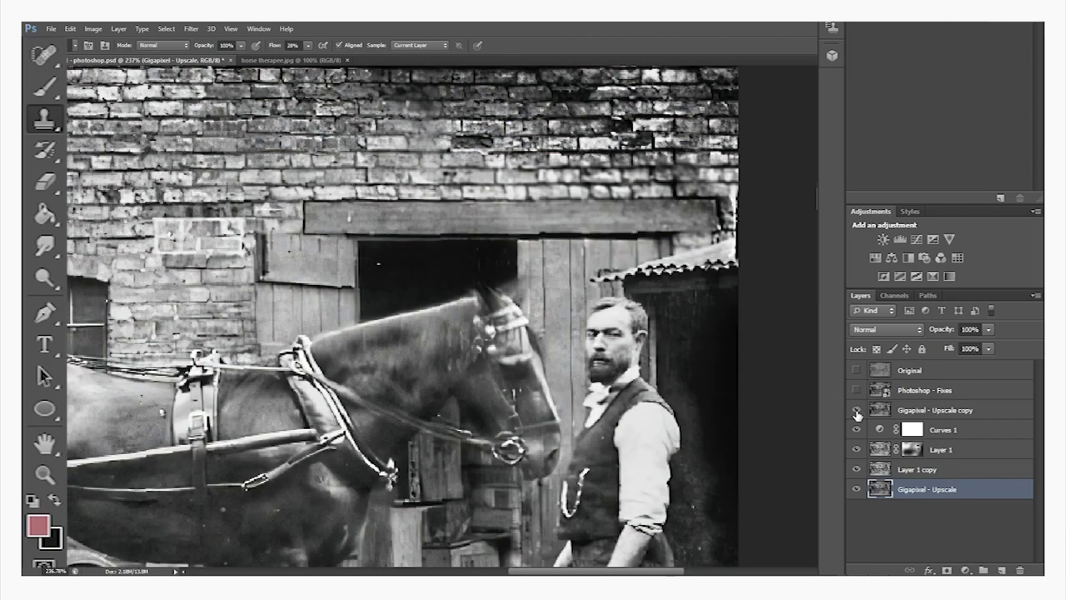
{"action": "left_click", "coordinate": [857, 411]}
{"action": "left_click", "coordinate": [857, 411]}
{"action": "scroll", "coordinate": [388, 263], "scroll_direction": "down", "scroll_amount": 4}
{"action": "scroll", "coordinate": [387, 263], "scroll_direction": "up", "scroll_amount": 1}
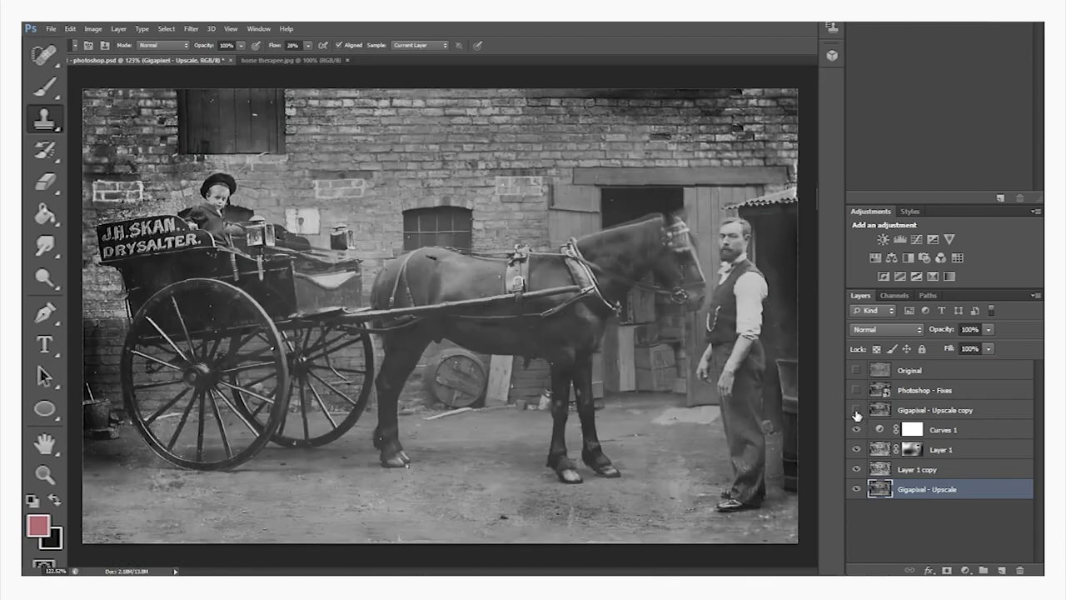
Examine the boy's face up close with the Gigapixel - Upscale copy shown and hidden.
{"action": "scroll", "coordinate": [192, 196], "scroll_direction": "up", "scroll_amount": 10}
{"action": "scroll", "coordinate": [184, 197], "scroll_direction": "up", "scroll_amount": 2}
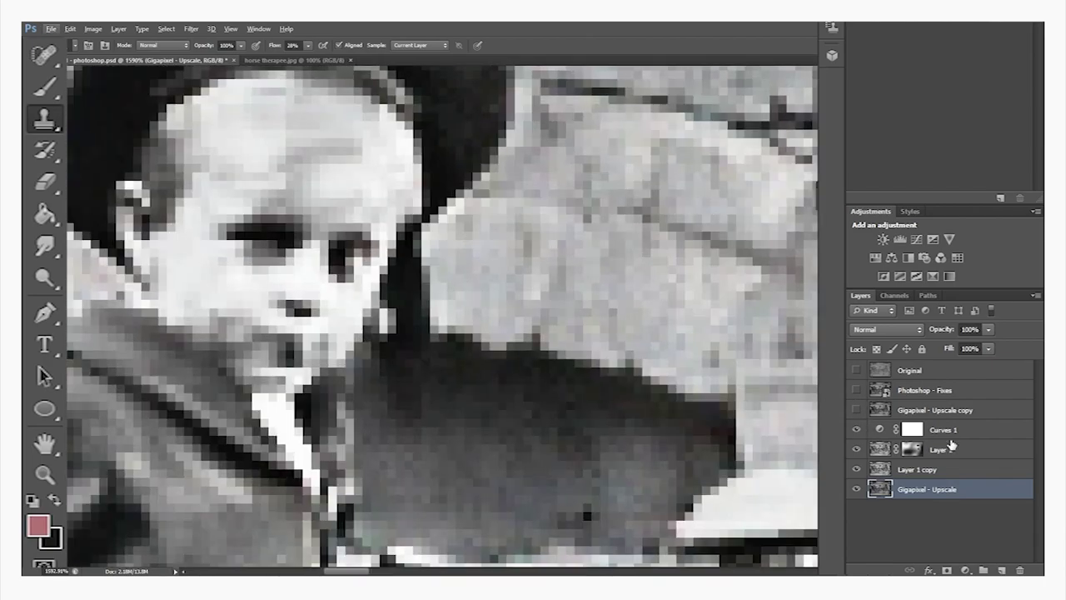
{"action": "left_click", "coordinate": [854, 409]}
{"action": "left_click", "coordinate": [853, 409]}
{"action": "left_click", "coordinate": [854, 409]}
{"action": "left_click", "coordinate": [854, 409]}
{"action": "left_click", "coordinate": [854, 409]}
{"action": "left_click", "coordinate": [854, 409]}
Select the Curves 1 layer and compare the boy's face with the adjustment on and off.
{"action": "left_click", "coordinate": [879, 432]}
{"action": "left_click", "coordinate": [857, 431]}
{"action": "left_click", "coordinate": [857, 431]}
{"action": "left_click", "coordinate": [857, 430]}
{"action": "left_click", "coordinate": [857, 431]}
Set up the Brush at 100% opacity with black on the Curves 1 mask to reduce the contrast over the boy's face.
{"action": "right_click", "coordinate": [238, 281], "text": "alt"}
{"action": "left_click", "coordinate": [289, 218]}
{"action": "left_click", "coordinate": [520, 235]}
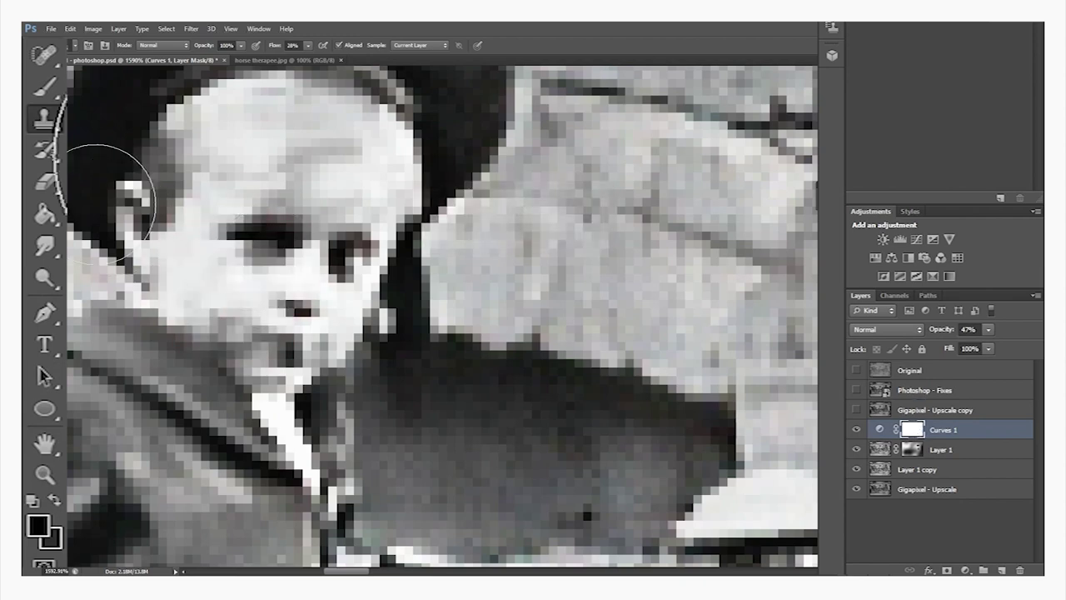
{"action": "left_click", "coordinate": [44, 87]}
{"action": "right_click", "coordinate": [239, 238], "text": "alt"}
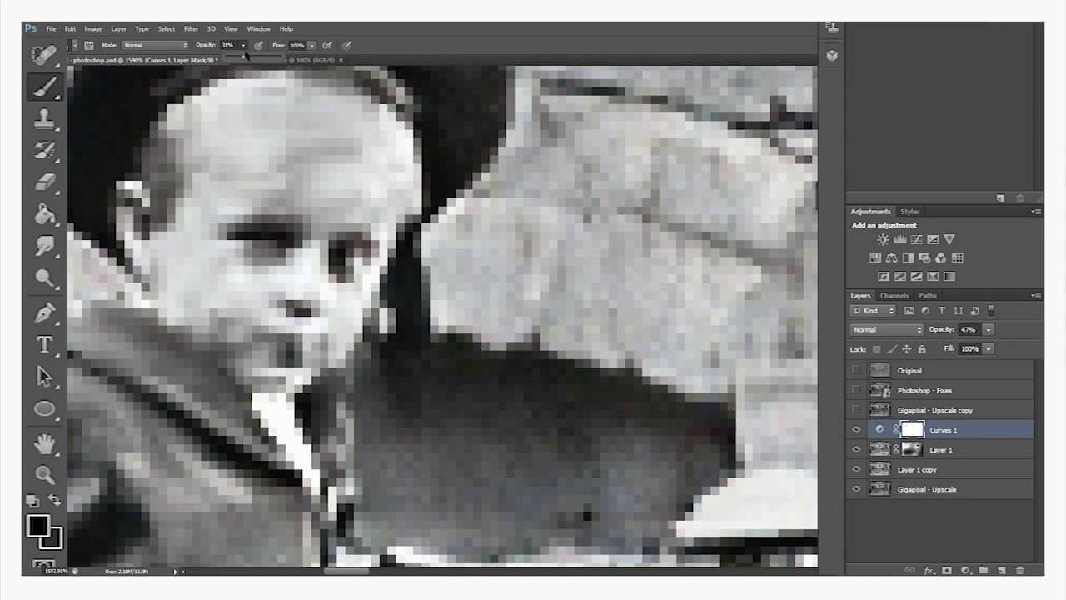
{"action": "left_click_drag", "start_coordinate": [247, 63], "coordinate": [331, 59]}
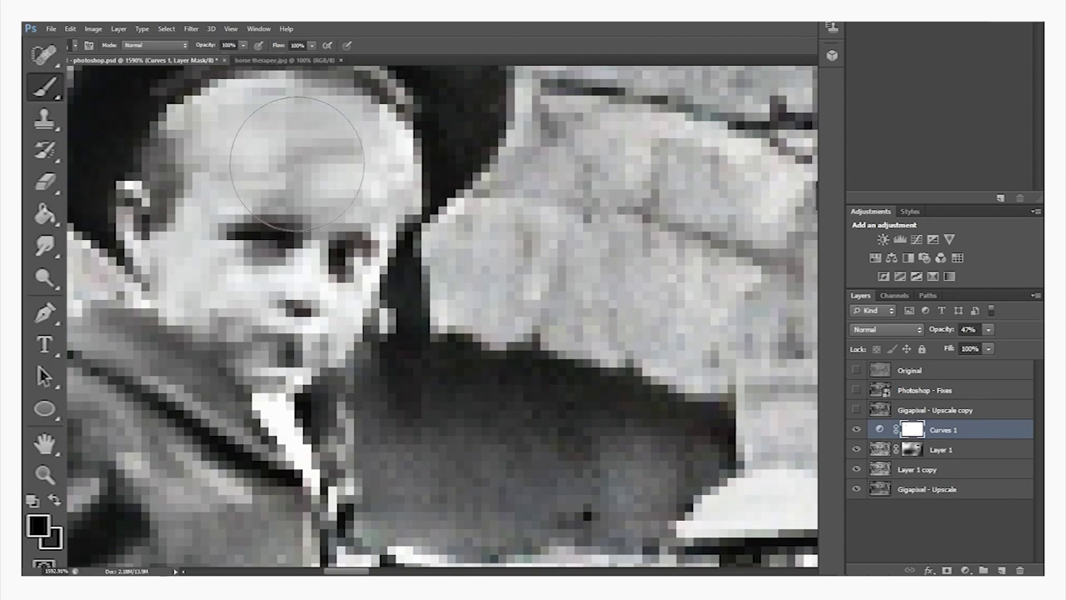
Compare the whole photo with the Curves 1 adjustment and the Gigapixel - Upscale copy layer shown and hidden.
{"action": "scroll", "coordinate": [395, 268], "scroll_direction": "down", "scroll_amount": 7}
{"action": "scroll", "coordinate": [395, 267], "scroll_direction": "down", "scroll_amount": 20}
{"action": "scroll", "coordinate": [653, 268], "scroll_direction": "up", "scroll_amount": 20}
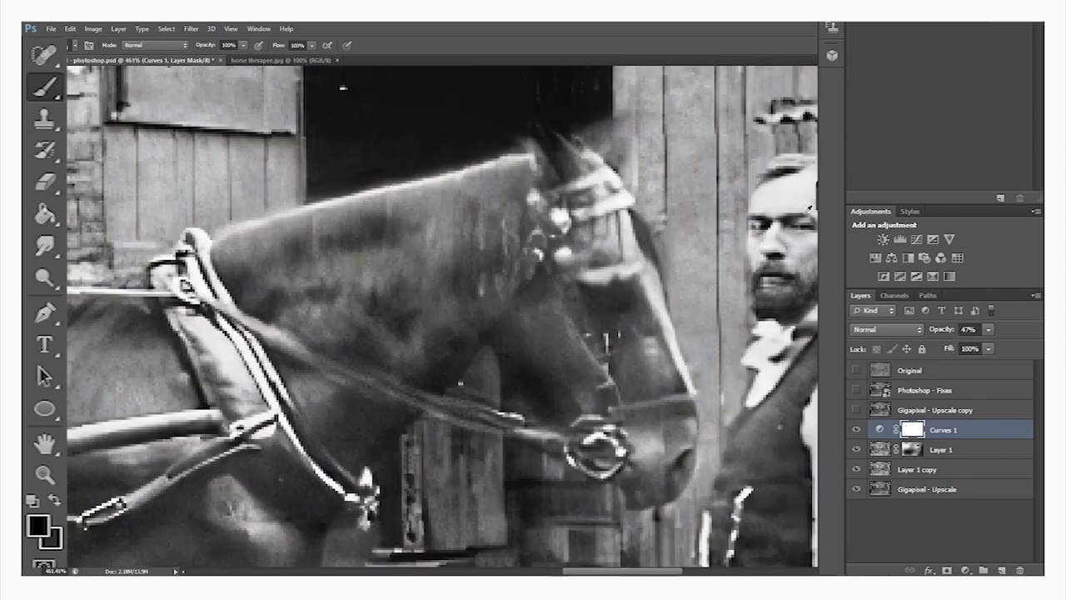
{"action": "scroll", "coordinate": [771, 183], "scroll_direction": "down", "scroll_amount": 5}
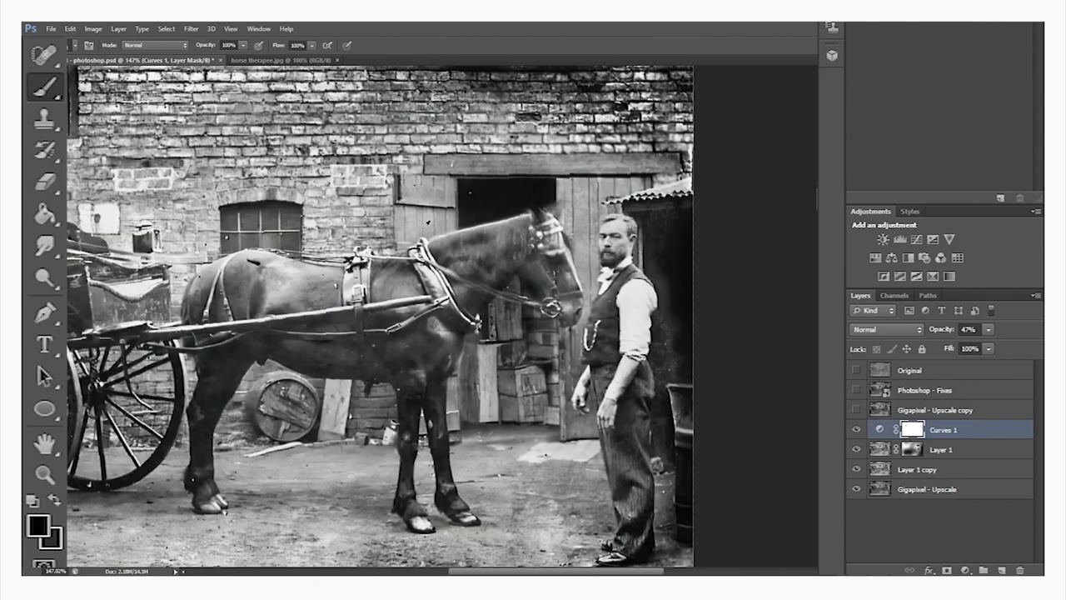
{"action": "left_click", "coordinate": [855, 430]}
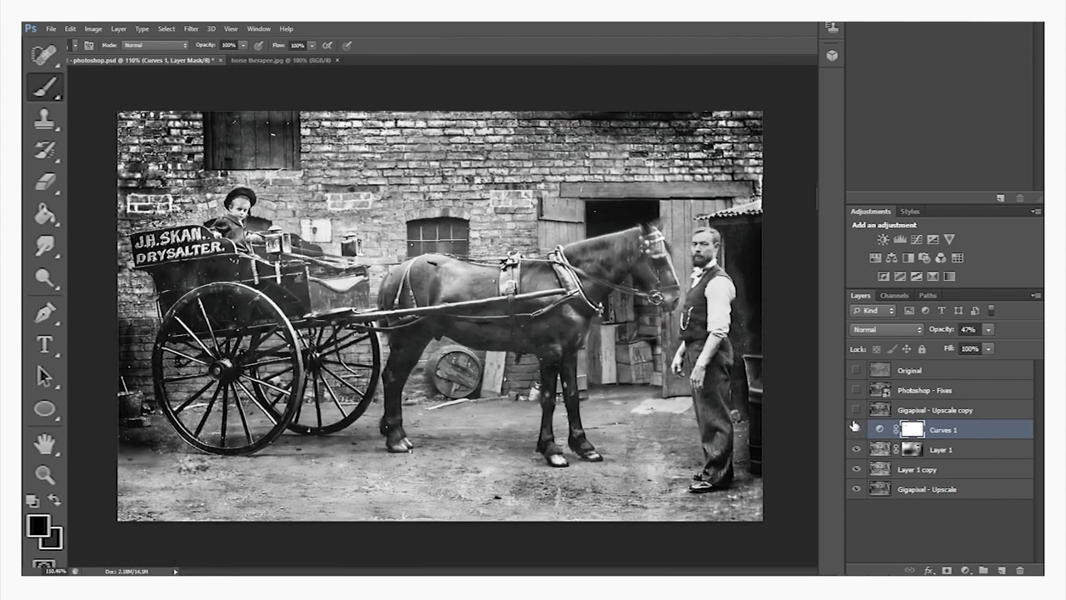
{"action": "left_click", "coordinate": [856, 409]}
{"action": "left_click", "coordinate": [856, 409]}
Combine Curves 1, Layer 1, Layer 1 copy and Gigapixel - Upscale into one smart object and rename it Therapee - Contrast.
{"action": "right_click", "coordinate": [955, 495]}
{"action": "left_click", "coordinate": [916, 272]}
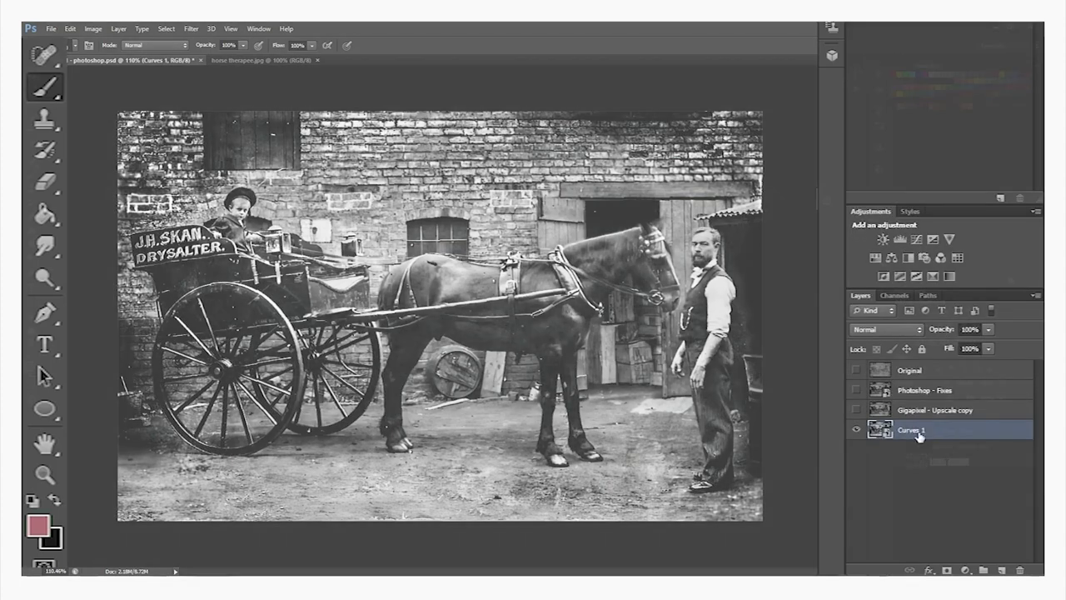
{"action": "double_click", "coordinate": [919, 432]}
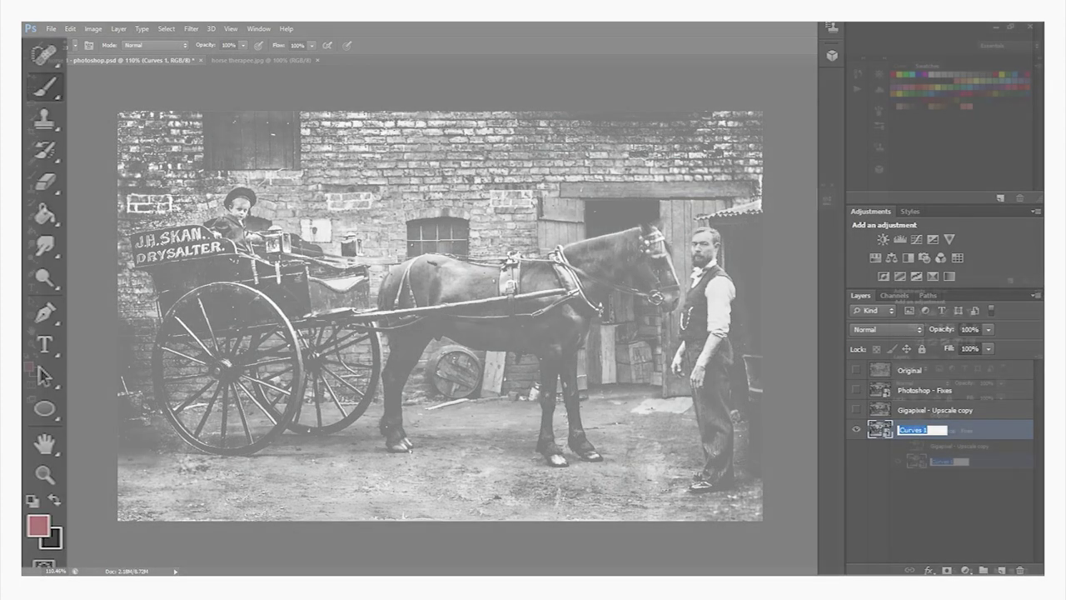
{"action": "type", "text": "Ther"}
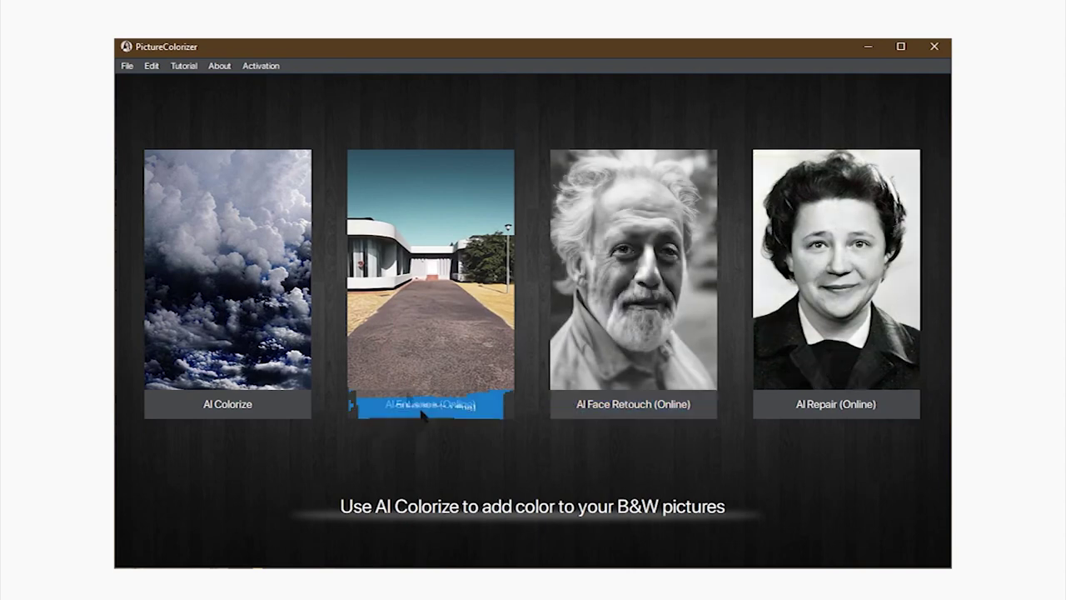
In PictureColorizer, load the restored horse-and-cart photo into AI Colorize and colourize it.
{"action": "left_click", "coordinate": [227, 401]}
{"action": "left_click", "coordinate": [140, 84]}
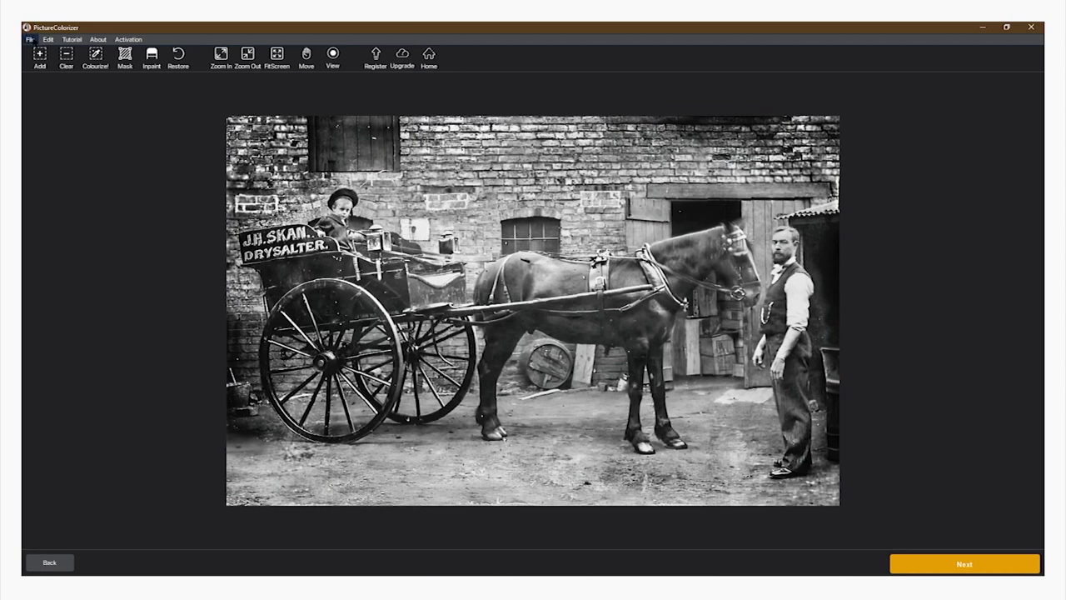
{"action": "left_click", "coordinate": [30, 39]}
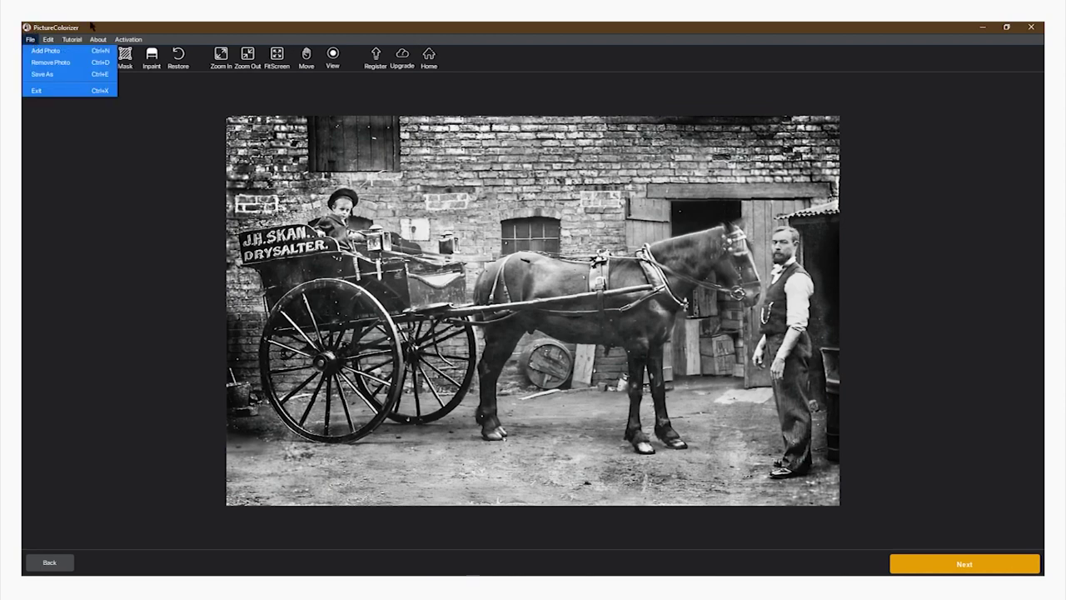
{"action": "left_click", "coordinate": [92, 26]}
{"action": "left_click", "coordinate": [102, 67]}
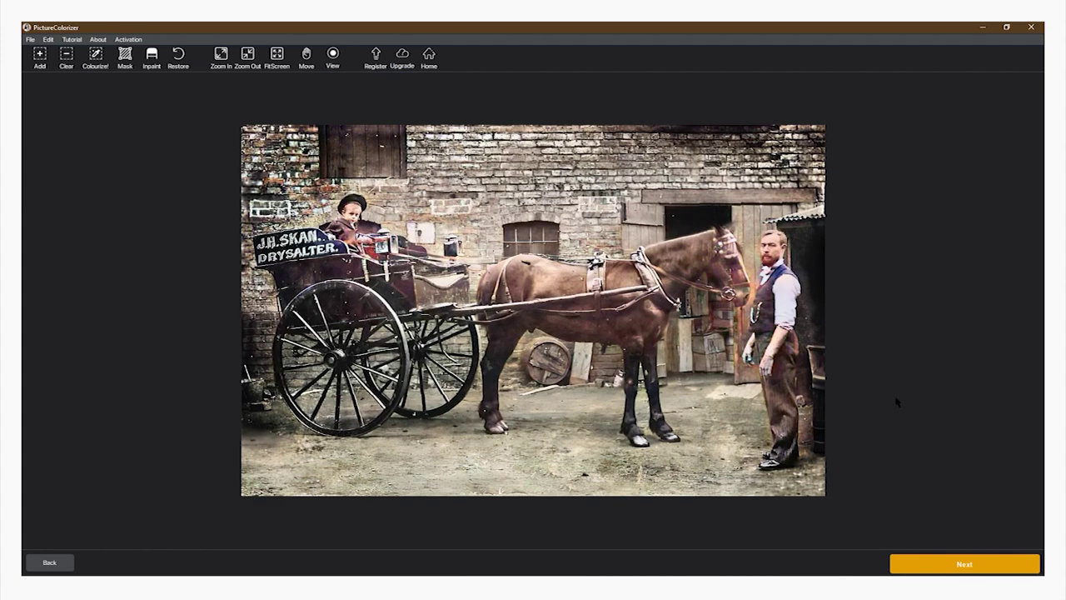
Enlarge the colourized photo to fit fully in view and capture a screenshot region covering the whole picture.
{"action": "scroll", "coordinate": [533, 311], "scroll_direction": "up", "scroll_amount": 2}
{"action": "scroll", "coordinate": [533, 311], "scroll_direction": "up", "scroll_amount": 1}
{"action": "scroll", "coordinate": [533, 311], "scroll_direction": "down", "scroll_amount": 1}
{"action": "scroll", "coordinate": [533, 310], "scroll_direction": "up", "scroll_amount": 1}
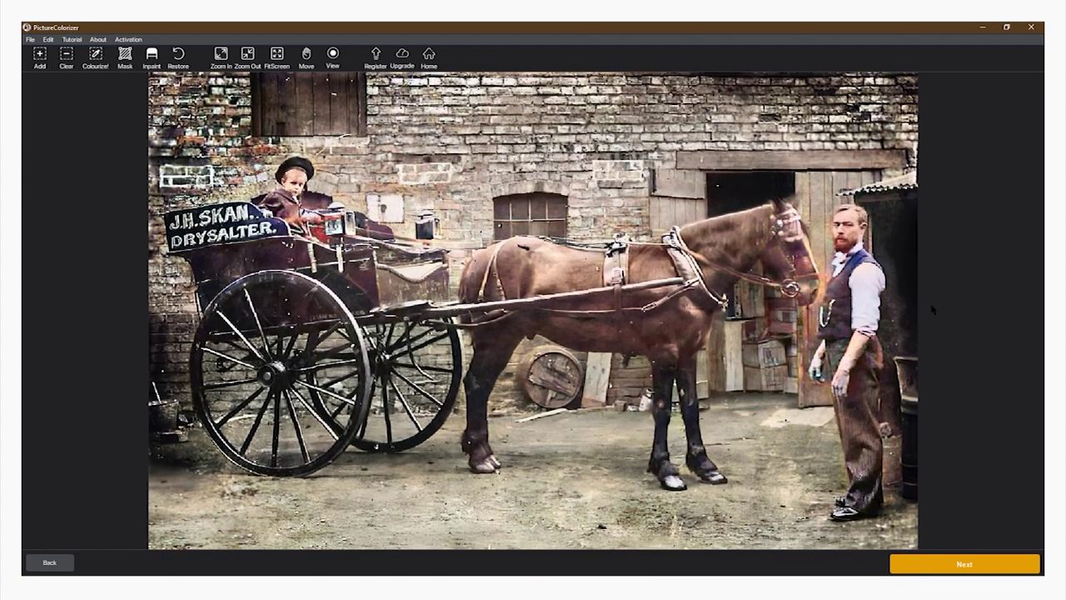
{"action": "scroll", "coordinate": [933, 310], "scroll_direction": "down", "scroll_amount": 1}
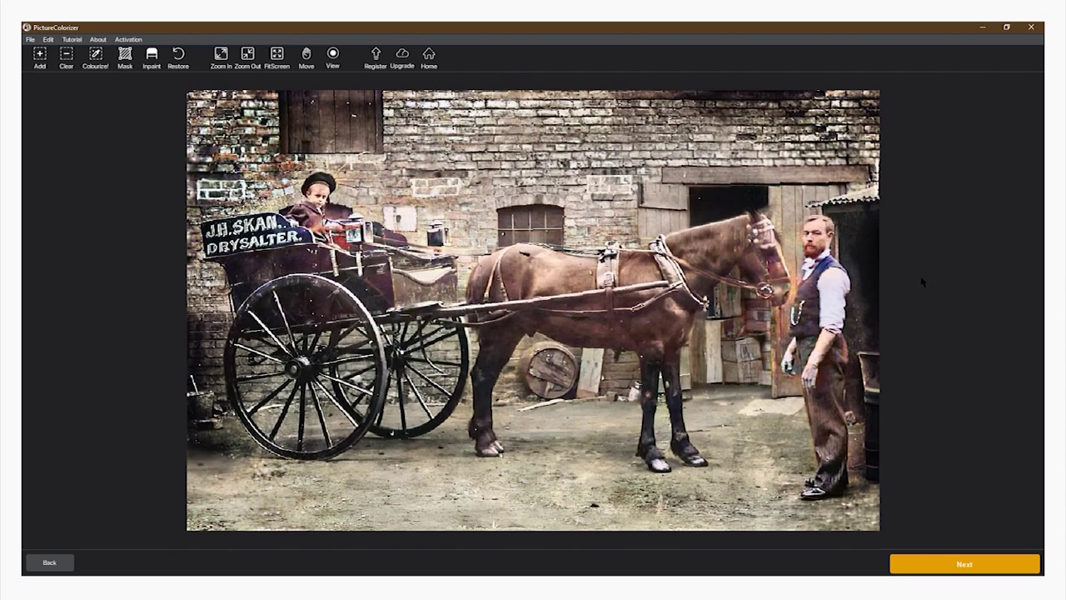
{"action": "key", "text": "Print"}
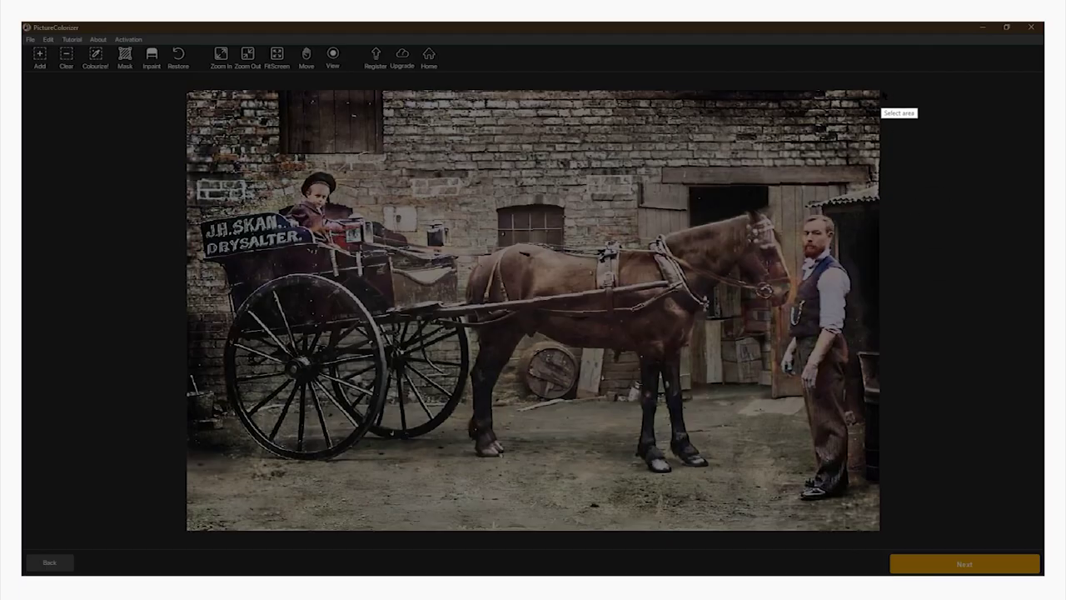
{"action": "mouse_move", "coordinate": [885, 88]}
{"action": "left_mouse_down"}
{"action": "mouse_move", "coordinate": [857, 131]}
{"action": "mouse_move", "coordinate": [457, 407]}
{"action": "mouse_move", "coordinate": [198, 507]}
{"action": "mouse_move", "coordinate": [185, 533]}
{"action": "left_mouse_up"}
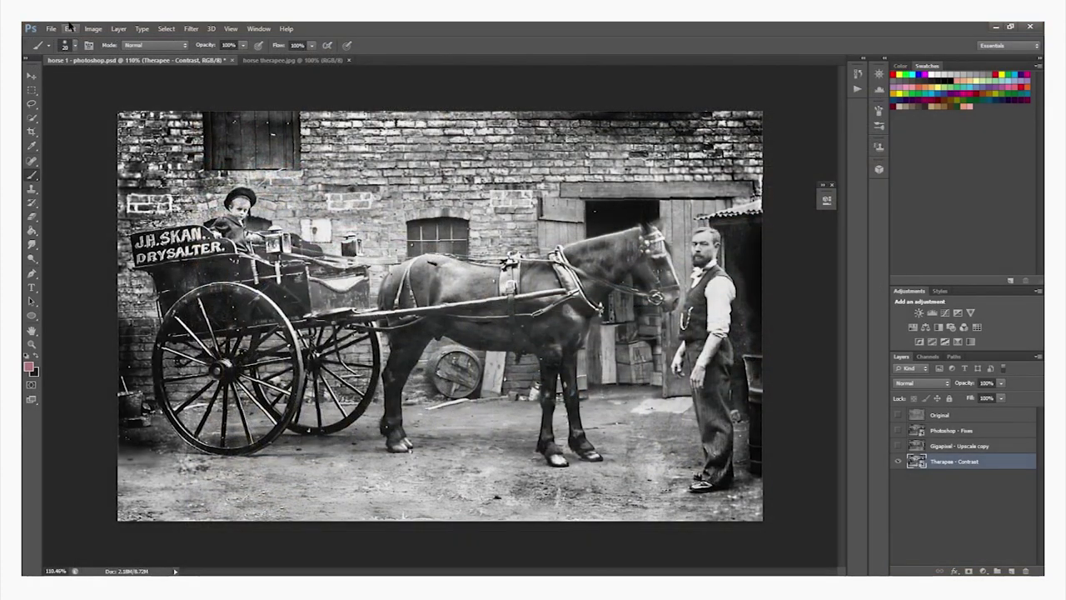
Switch to Photoshop and open Picture Colorizer.png from the Horse folder.
{"action": "left_click", "coordinate": [51, 29]}
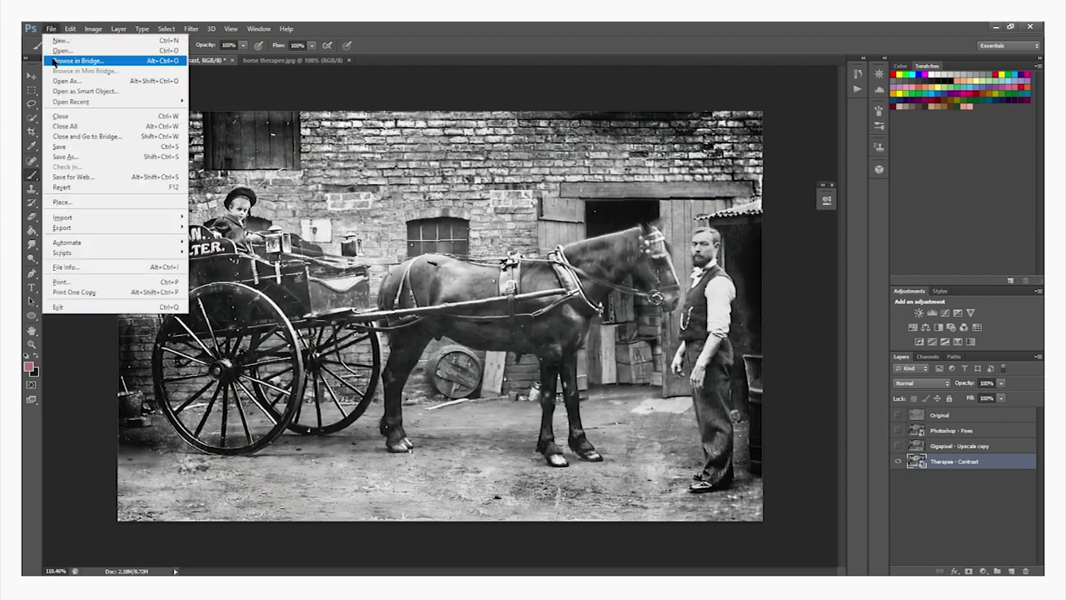
{"action": "left_click", "coordinate": [60, 50]}
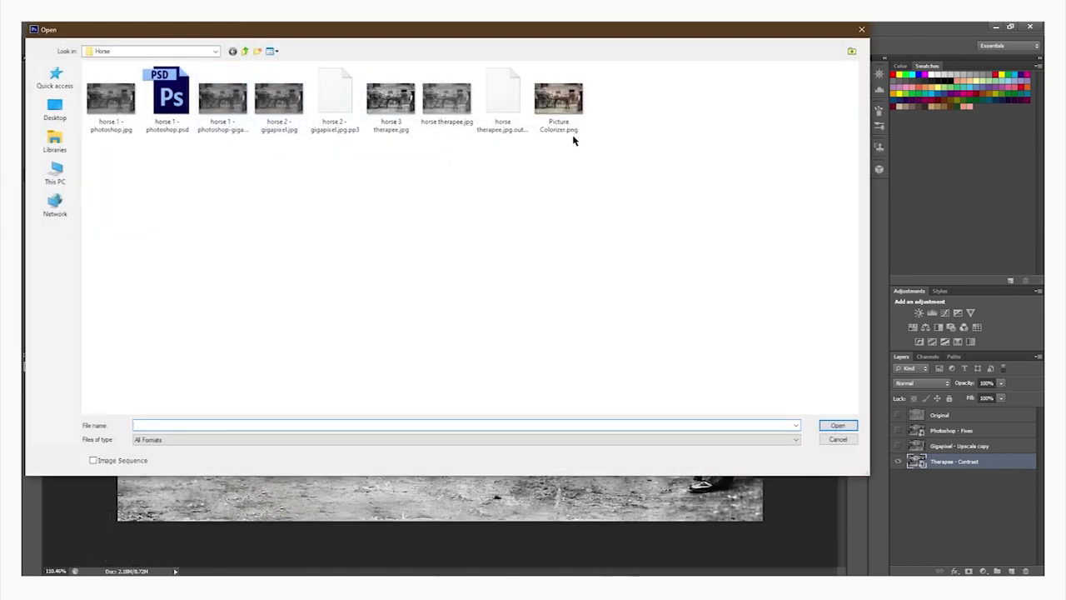
{"action": "left_click", "coordinate": [558, 117]}
{"action": "left_click", "coordinate": [837, 426]}
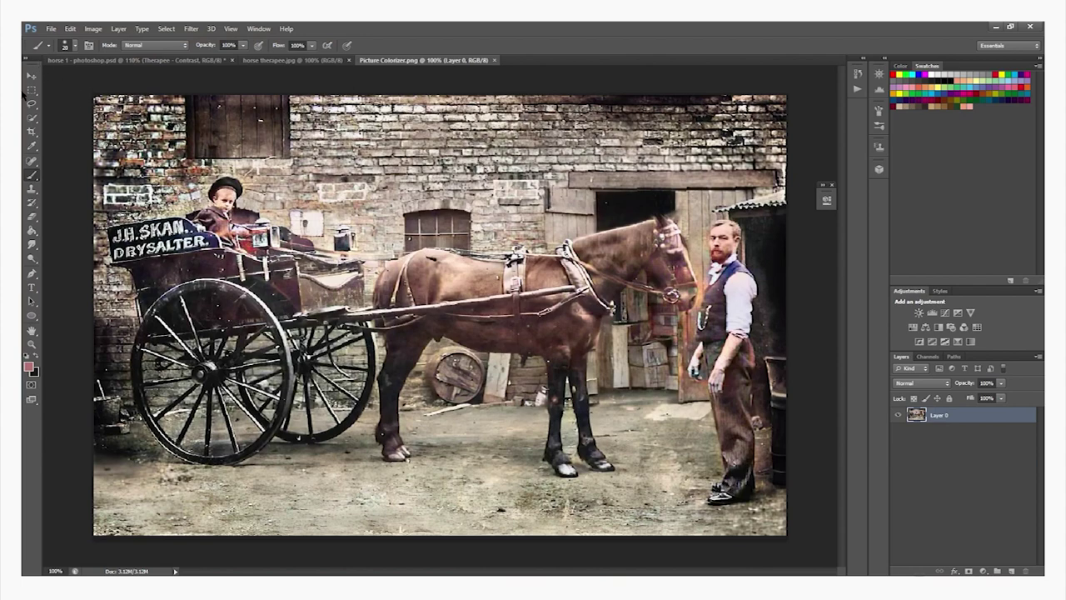
Select the entire colourized image and copy it into horse therapee.jpg as a new layer.
{"action": "left_click", "coordinate": [31, 91]}
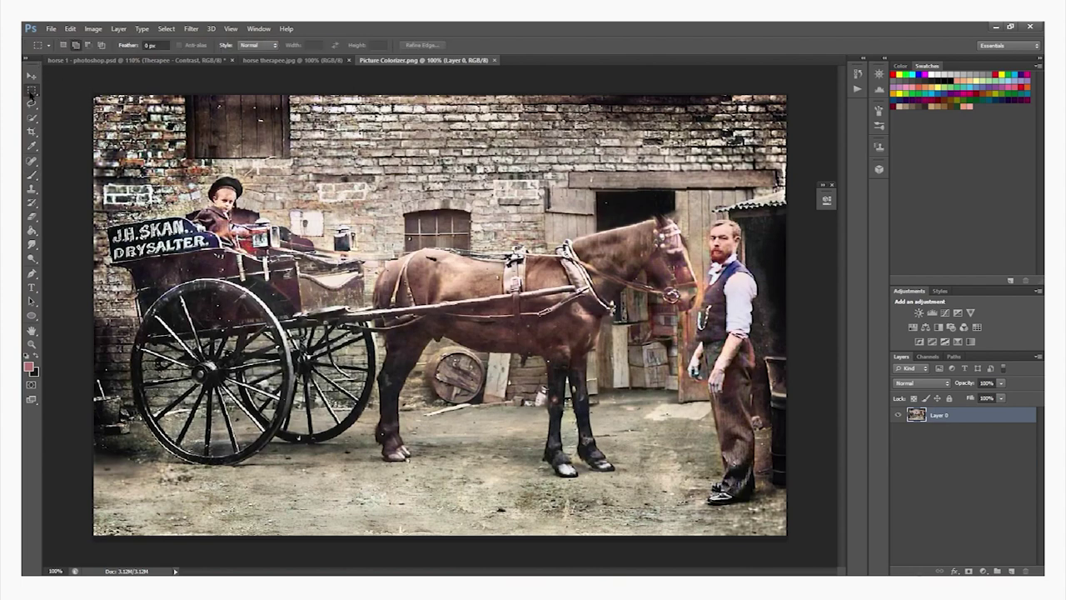
{"action": "left_click_drag", "start_coordinate": [80, 86], "coordinate": [819, 500]}
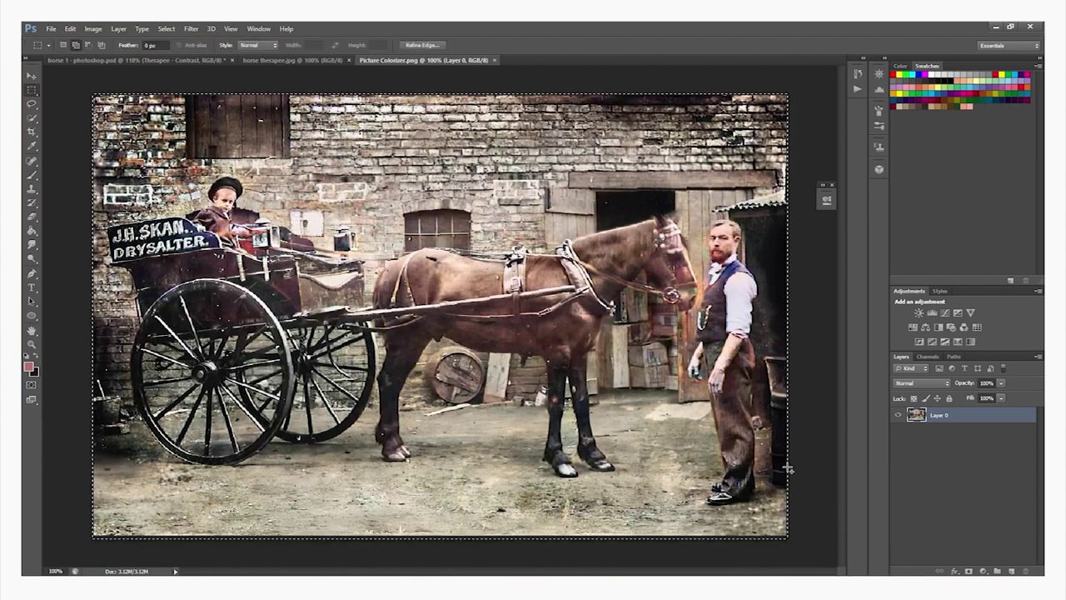
{"action": "left_click", "coordinate": [251, 62]}
{"action": "key", "text": "ctrl+v"}
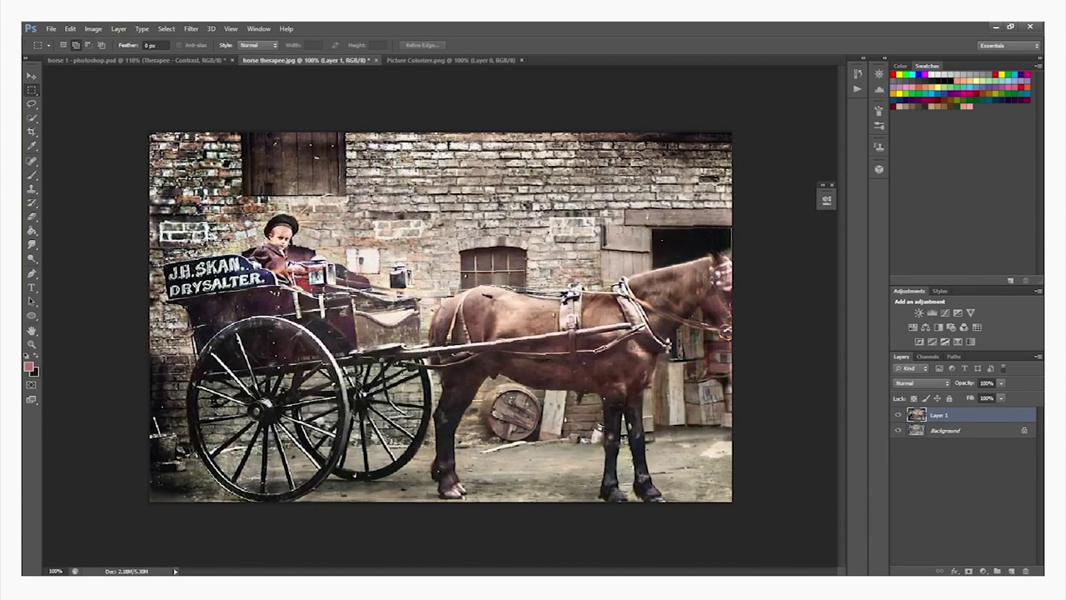
Free-transform the pasted colour layer down to about 83.7% so its corners match the canvas.
{"action": "left_click", "coordinate": [68, 29]}
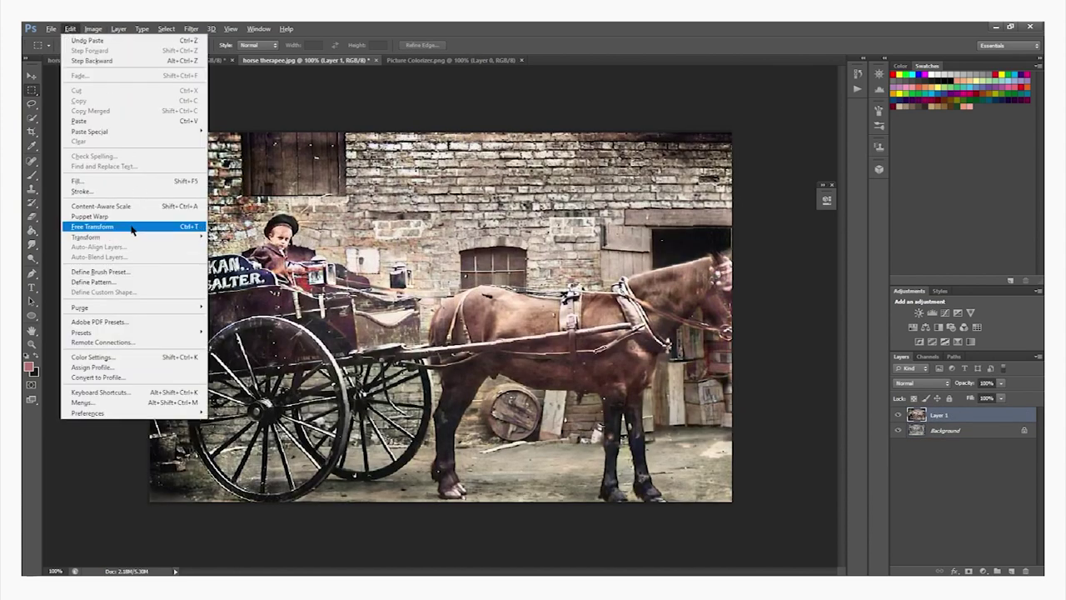
{"action": "left_click", "coordinate": [134, 227]}
{"action": "key", "text": "ctrl+minus"}
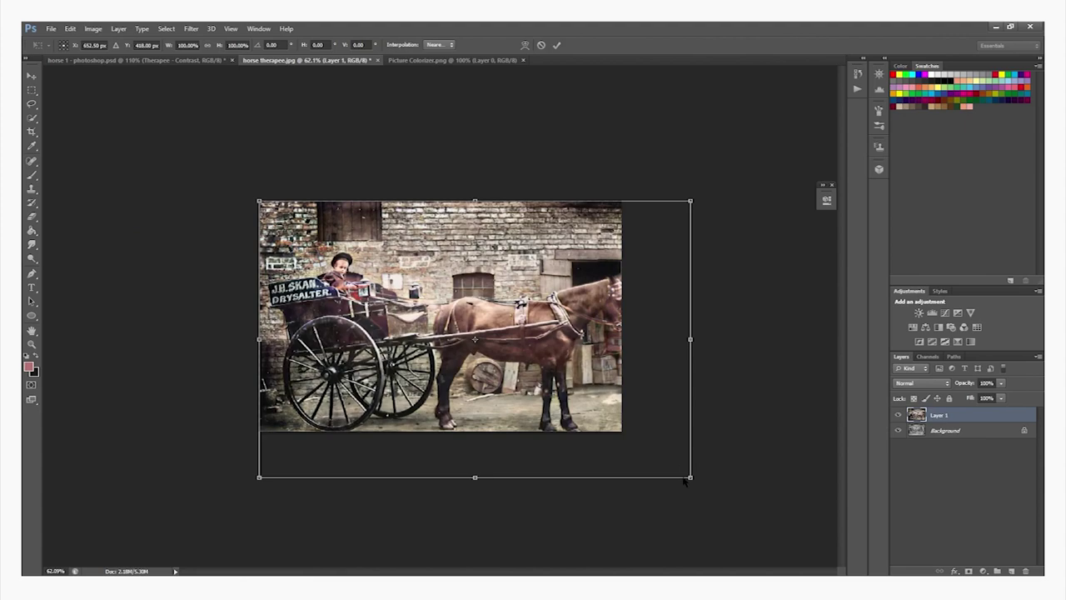
{"action": "left_click_drag", "start_coordinate": [690, 480], "coordinate": [622, 433]}
{"action": "key", "text": "alt+shift"}
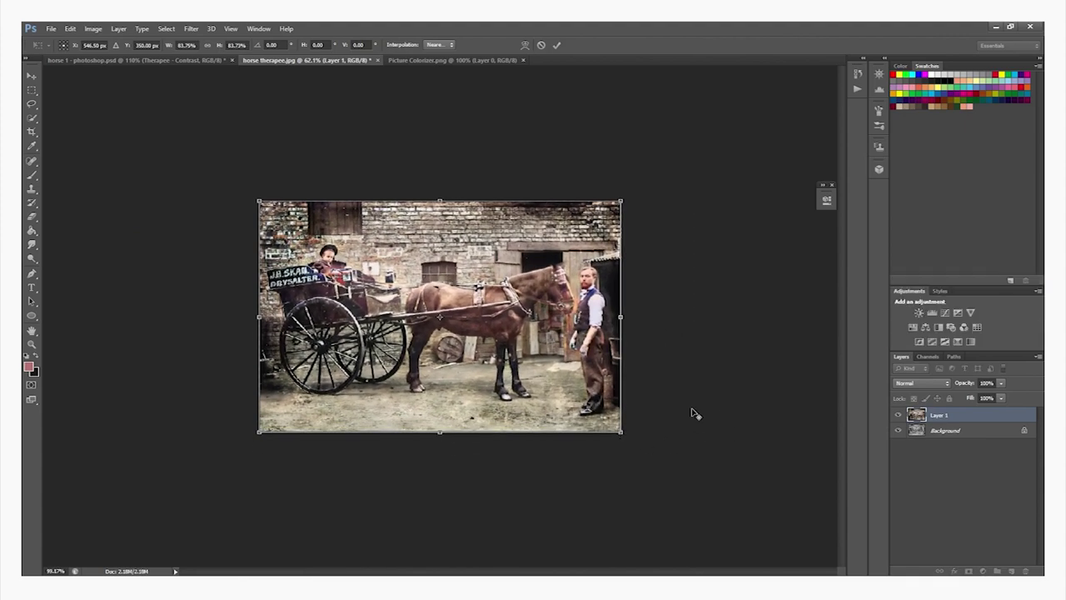
{"action": "scroll", "coordinate": [696, 414], "scroll_direction": "up", "scroll_amount": 6}
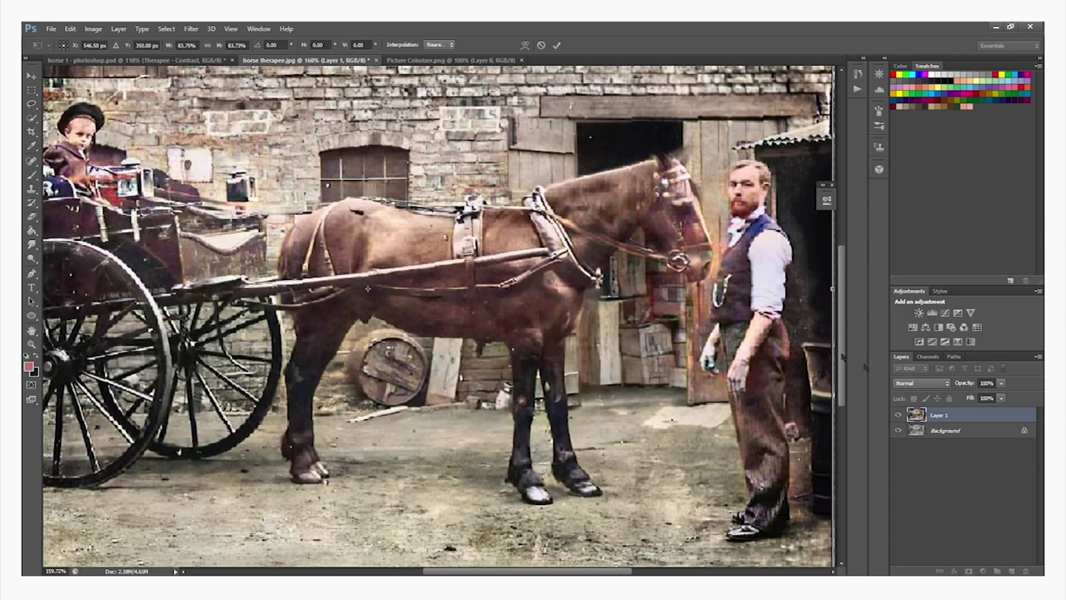
{"action": "left_click_drag", "start_coordinate": [843, 357], "coordinate": [843, 402]}
{"action": "scroll", "coordinate": [688, 419], "scroll_direction": "up", "scroll_amount": 3}
{"action": "key", "text": "Return"}
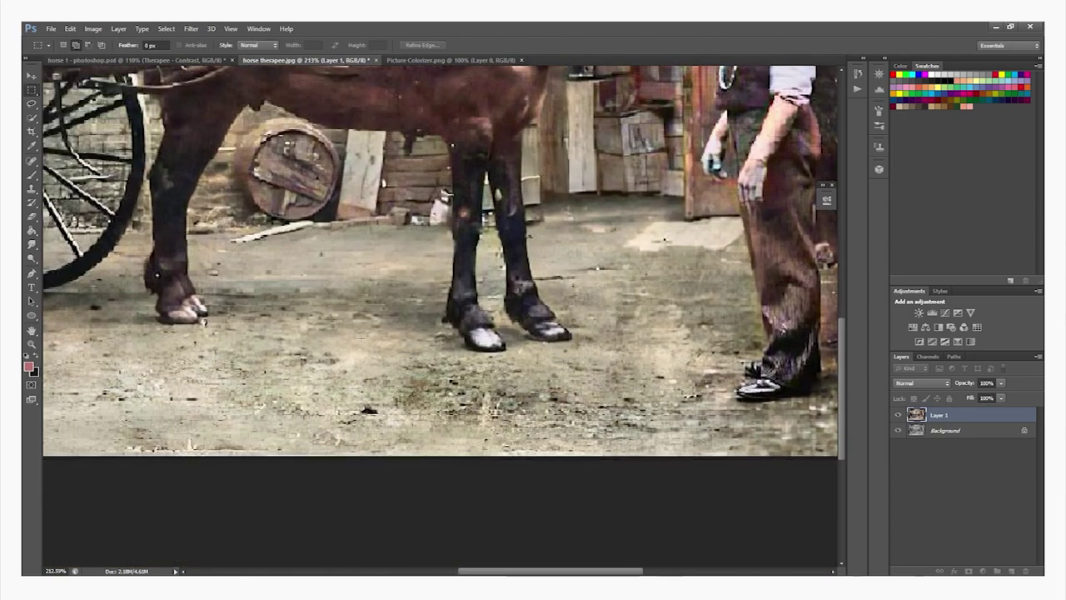
Check how the colour layer lines up with the Background by repeatedly hiding and showing Layer 1.
{"action": "left_click", "coordinate": [899, 415]}
{"action": "left_click", "coordinate": [898, 415]}
{"action": "left_click", "coordinate": [899, 415]}
{"action": "left_click", "coordinate": [898, 415]}
{"action": "left_click", "coordinate": [899, 415]}
{"action": "left_click", "coordinate": [898, 415]}
Free-transform Layer 1 slightly toward the canvas's lower-right corner and recheck its alignment with the Background.
{"action": "left_click", "coordinate": [70, 28]}
{"action": "left_click", "coordinate": [92, 226]}
{"action": "scroll", "coordinate": [704, 410], "scroll_direction": "down", "scroll_amount": 3}
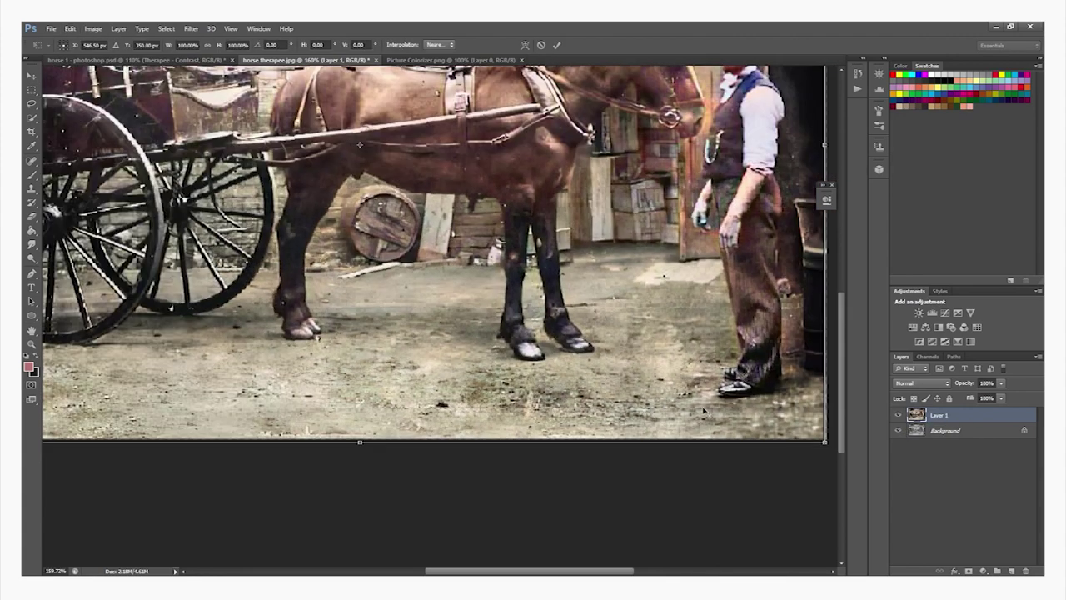
{"action": "key", "text": "Return"}
{"action": "left_click", "coordinate": [898, 415]}
{"action": "left_click", "coordinate": [898, 415]}
{"action": "left_click", "coordinate": [898, 415]}
{"action": "left_click", "coordinate": [898, 414]}
Fine-tune Layer 1's vertical alignment using the Move tool, comparing the horse's legs and the man against the Background.
{"action": "key", "text": "v"}
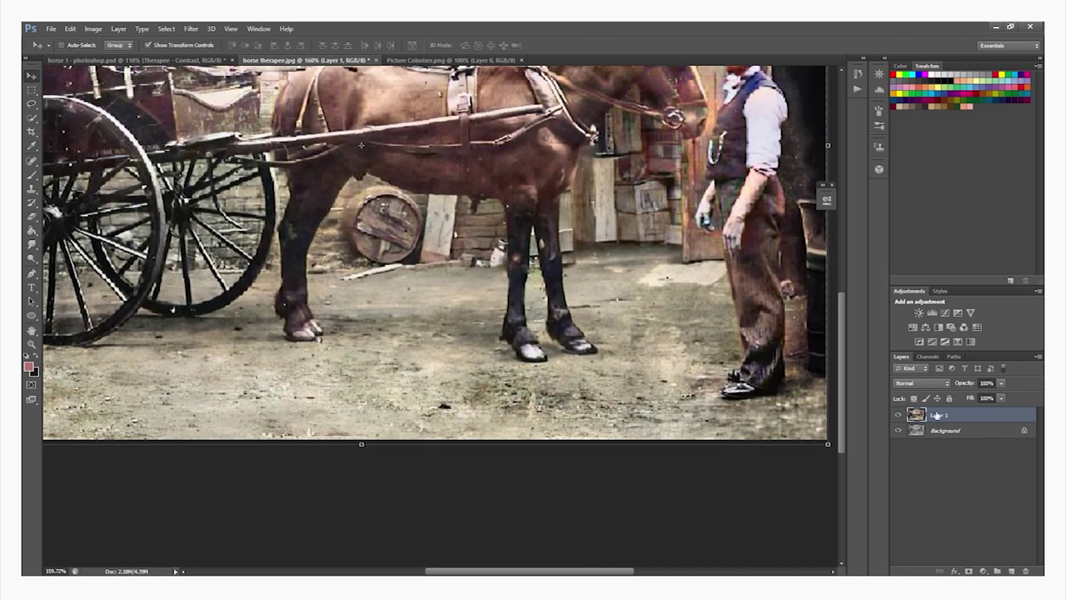
{"action": "left_click", "coordinate": [898, 415]}
{"action": "left_click", "coordinate": [898, 415]}
{"action": "left_click", "coordinate": [898, 415]}
{"action": "left_click", "coordinate": [898, 415]}
{"action": "left_click", "coordinate": [898, 415]}
{"action": "left_click", "coordinate": [897, 415]}
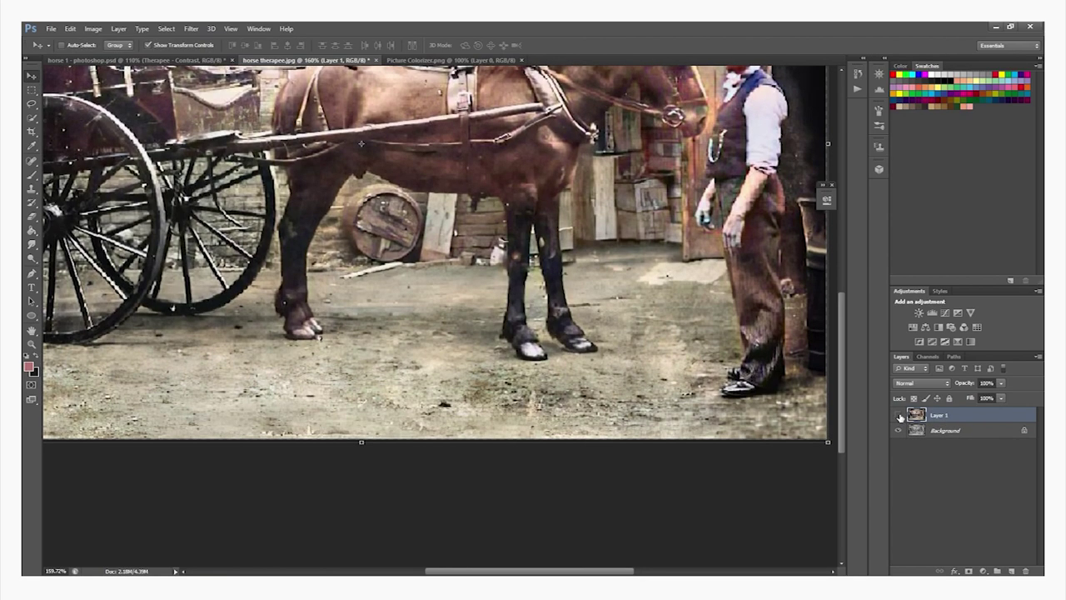
Stretch Layer 1's left edge outward to a width of 100.27% and compare the cart wheel with the Background.
{"action": "left_click_drag", "start_coordinate": [235, 352], "coordinate": [398, 479]}
{"action": "scroll", "coordinate": [109, 500], "scroll_direction": "up", "scroll_amount": 6}
{"action": "left_click_drag", "start_coordinate": [108, 500], "coordinate": [328, 439]}
{"action": "scroll", "coordinate": [328, 439], "scroll_direction": "down", "scroll_amount": 2}
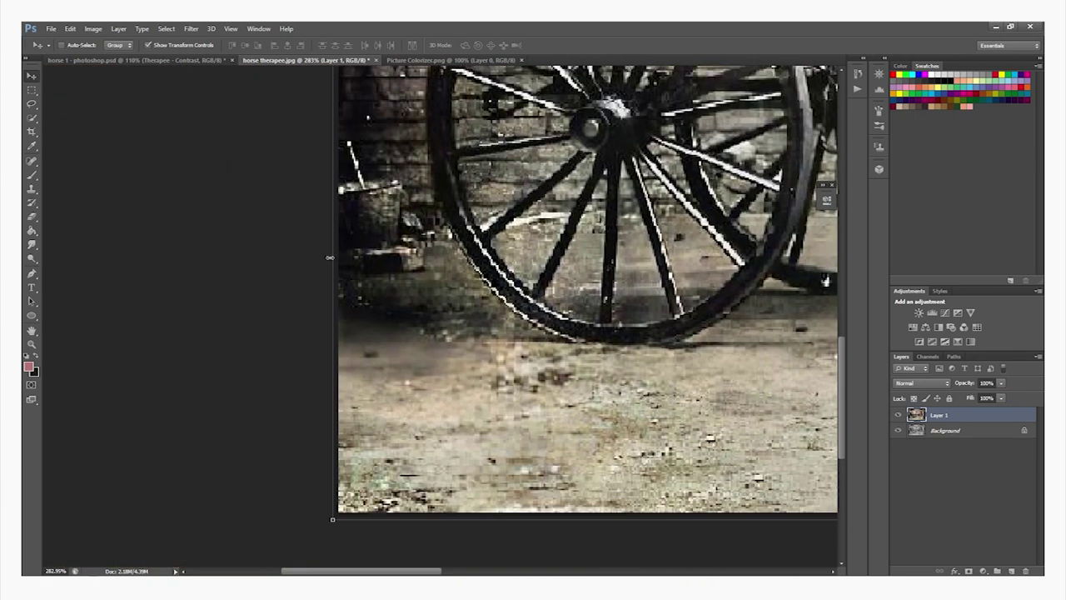
{"action": "key", "text": "ctrl+t"}
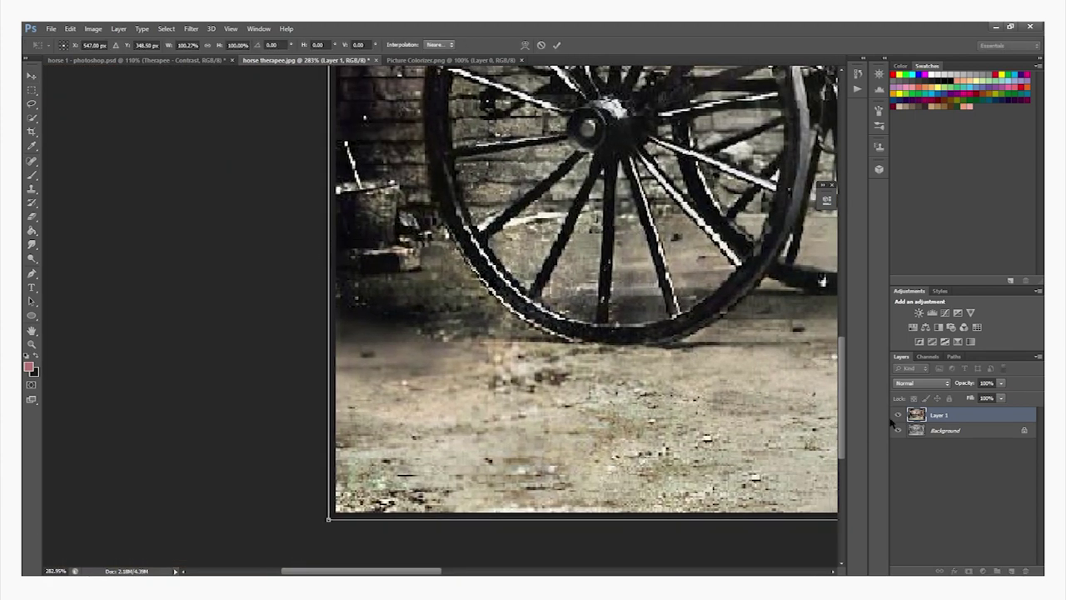
{"action": "key", "text": "Return"}
{"action": "left_click", "coordinate": [897, 416]}
{"action": "left_click", "coordinate": [898, 416]}
Move Layer 1's left edge slightly further outward and recheck the cart wheel's overlap by hiding and showing the layer.
{"action": "left_click_drag", "start_coordinate": [328, 289], "coordinate": [322, 289]}
{"action": "key", "text": "Return"}
{"action": "left_click", "coordinate": [899, 416]}
{"action": "left_click", "coordinate": [899, 417]}
{"action": "left_click", "coordinate": [900, 417]}
{"action": "left_click", "coordinate": [899, 416]}
{"action": "left_click", "coordinate": [899, 417]}
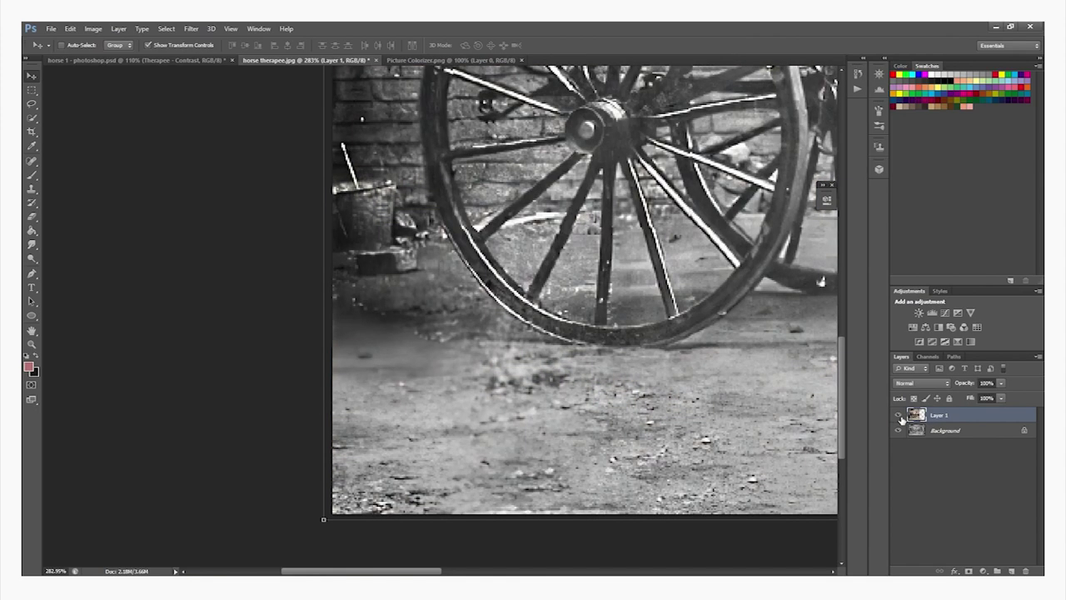
{"action": "left_click", "coordinate": [900, 416]}
Make another small transform of Layer 1 at its lower edge, then compare the wheel and inspect the photo's lower-right corner.
{"action": "key", "text": "ctrl+t"}
{"action": "left_click_drag", "start_coordinate": [663, 524], "coordinate": [643, 520]}
{"action": "key", "text": "Return"}
{"action": "left_click", "coordinate": [897, 415]}
{"action": "left_click", "coordinate": [897, 415]}
{"action": "key", "text": "Return"}
{"action": "left_click", "coordinate": [898, 415]}
{"action": "left_click", "coordinate": [898, 415]}
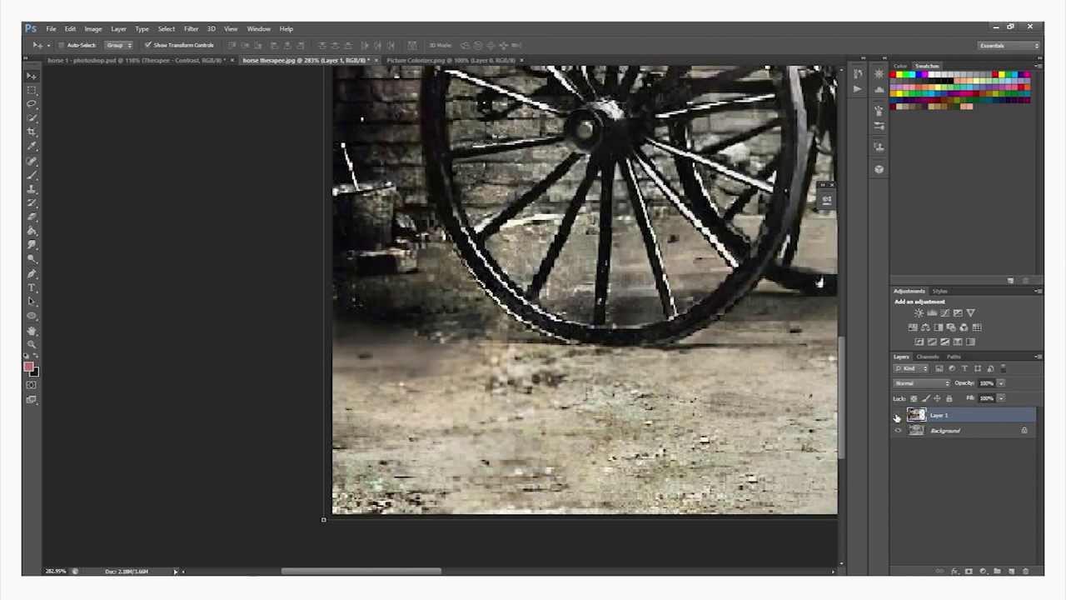
{"action": "left_click", "coordinate": [898, 415]}
{"action": "left_click", "coordinate": [898, 416]}
{"action": "left_click_drag", "start_coordinate": [428, 571], "coordinate": [697, 571]}
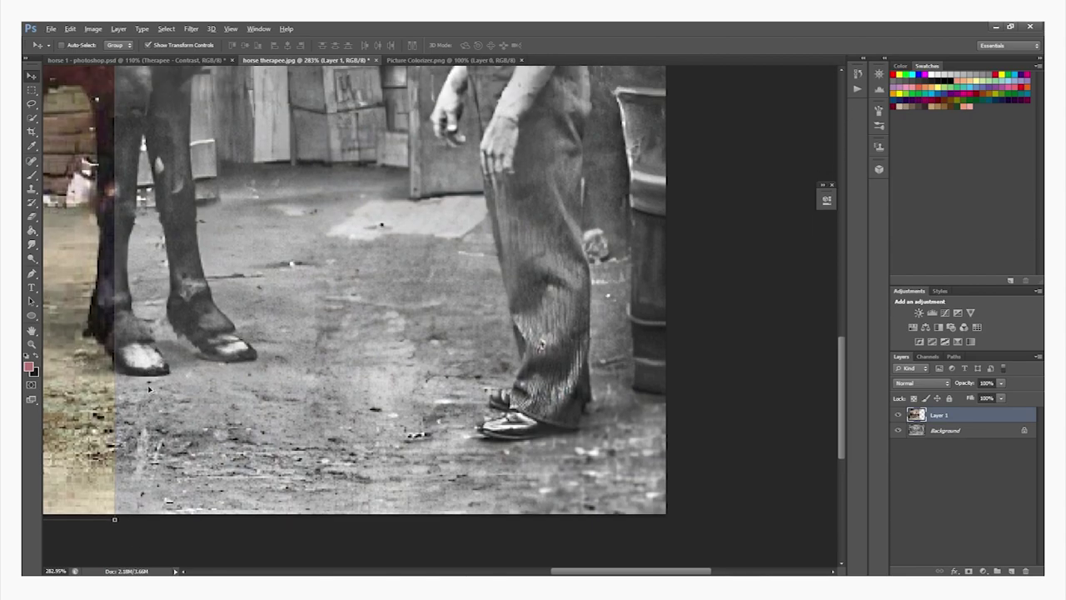
{"action": "scroll", "coordinate": [150, 389], "scroll_direction": "down", "scroll_amount": 6}
{"action": "scroll", "coordinate": [582, 326], "scroll_direction": "up", "scroll_amount": 3}
{"action": "left_click_drag", "start_coordinate": [565, 317], "coordinate": [687, 321]}
{"action": "key", "text": "ctrl+z"}
{"action": "key", "text": "alt+z"}
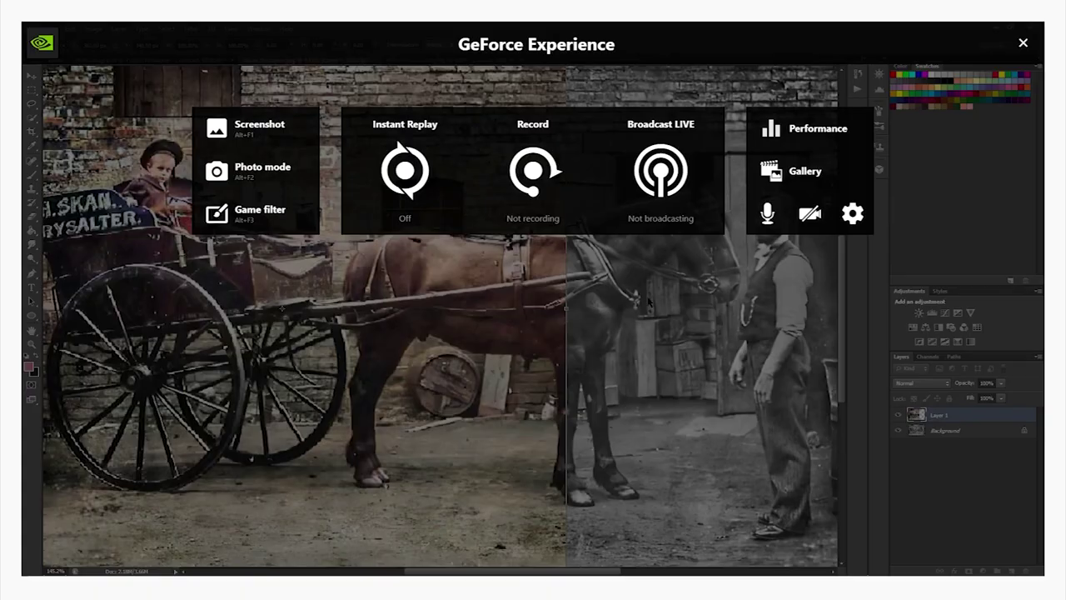
{"action": "key", "text": "alt+z"}
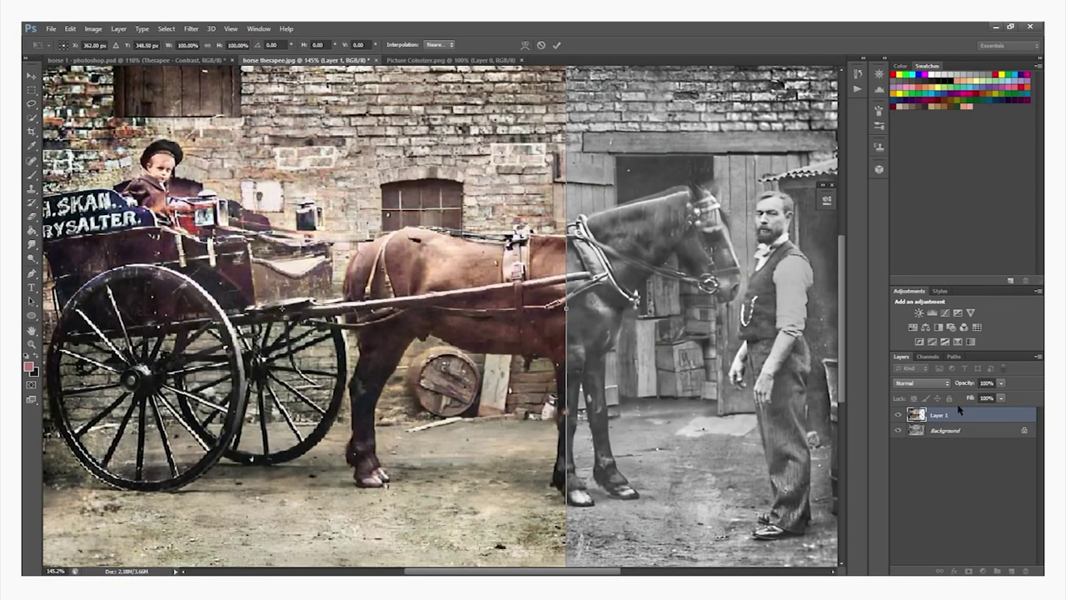
Close the transform and delete Layer 1 from the horse therapee.jpg document.
{"action": "left_click", "coordinate": [33, 76]}
{"action": "key", "text": "Return"}
{"action": "key", "text": "Delete"}
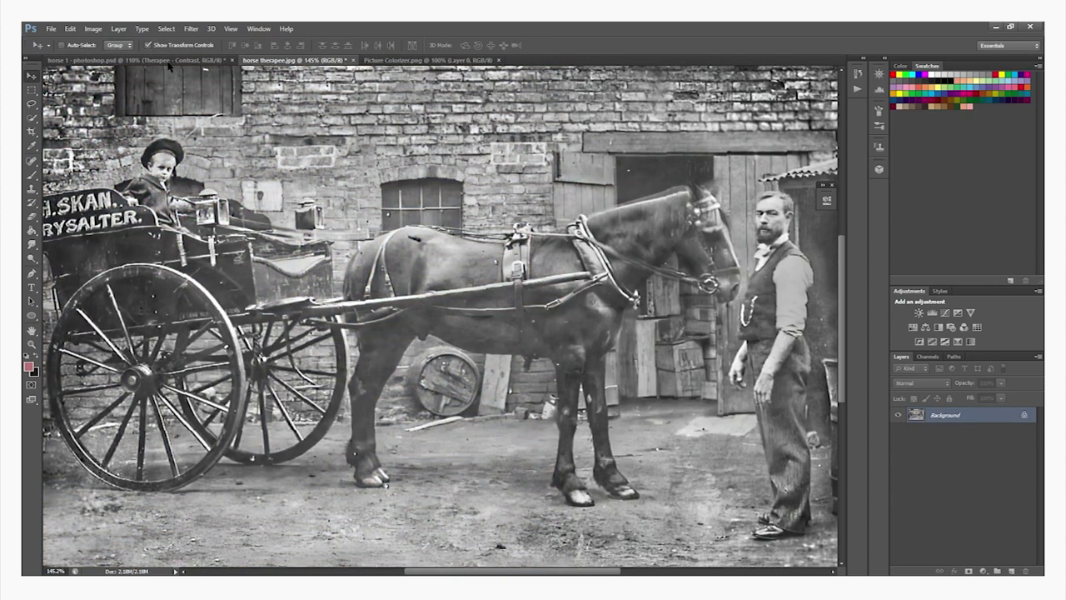
Copy the whole Picture Colorizer.png image and paste it as a new layer into horse 1 - photoshop.psd.
{"action": "left_click", "coordinate": [149, 61]}
{"action": "left_click", "coordinate": [321, 61]}
{"action": "left_click", "coordinate": [417, 61]}
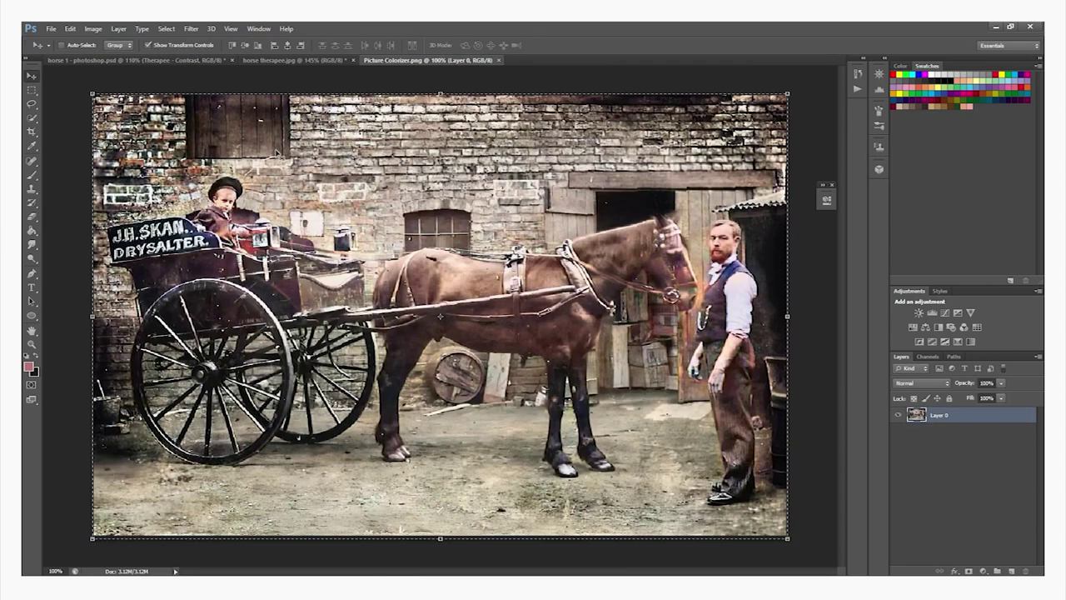
{"action": "key", "text": "ctrl+a"}
{"action": "key", "text": "ctrl+c"}
{"action": "left_click", "coordinate": [150, 61]}
{"action": "key", "text": "ctrl+v"}
Resize the pasted Layer 1 to fit the photo's canvas, apply the transform and inspect its edges up close.
{"action": "scroll", "coordinate": [759, 522], "scroll_direction": "down", "scroll_amount": 2}
{"action": "left_click_drag", "start_coordinate": [808, 554], "coordinate": [708, 488]}
{"action": "scroll", "coordinate": [831, 469], "scroll_direction": "up", "scroll_amount": 7}
{"action": "key", "text": "Return"}
{"action": "scroll", "coordinate": [754, 404], "scroll_direction": "down", "scroll_amount": 3}
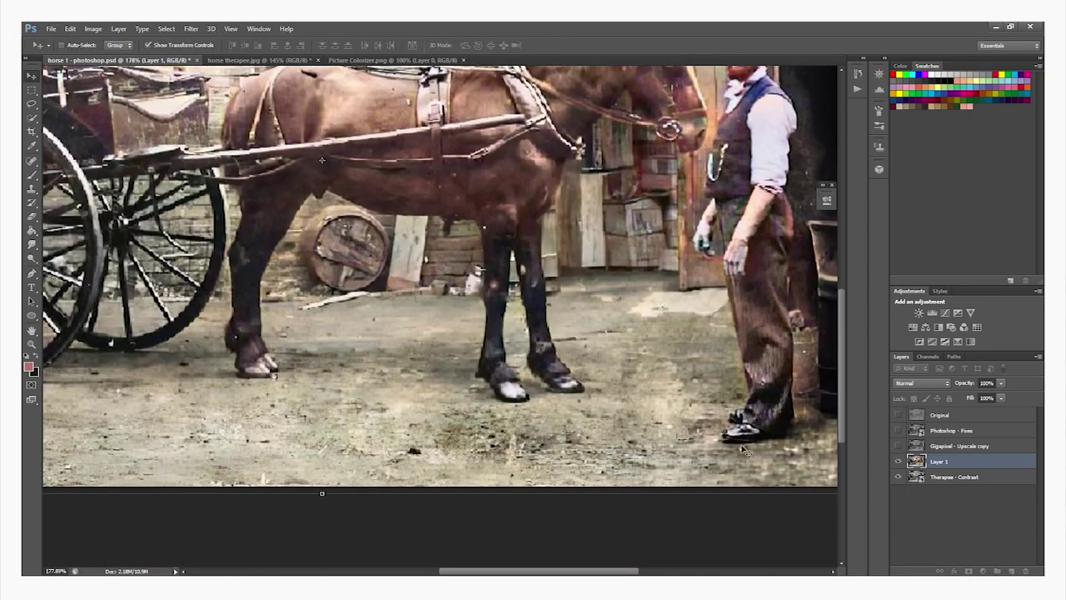
{"action": "scroll", "coordinate": [345, 547], "scroll_direction": "up", "scroll_amount": 5}
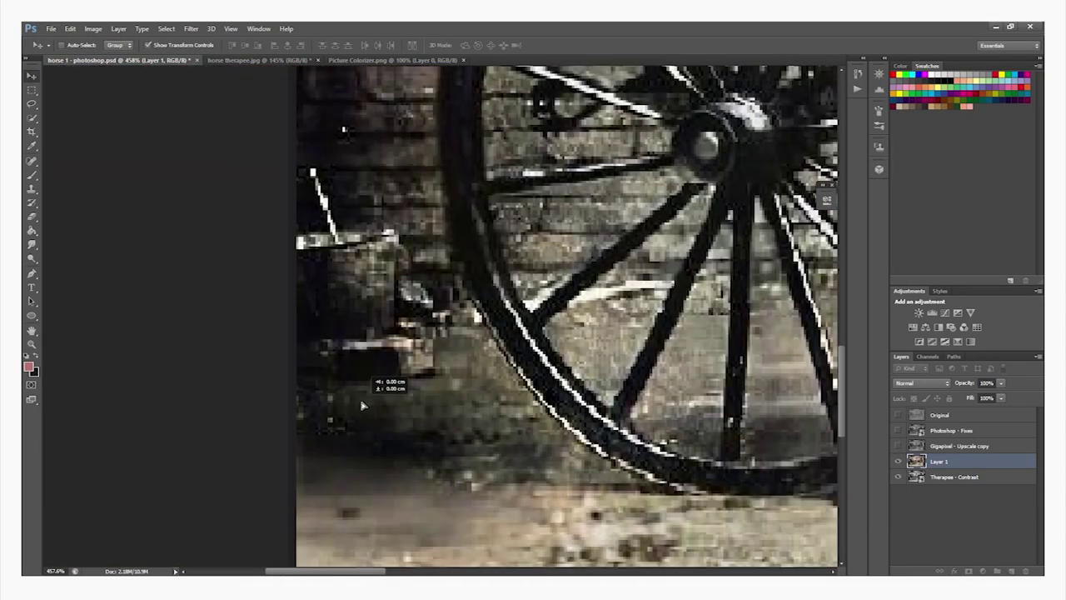
Align Layer 1 with the photo's left edge and stretch its right edge outward to a width of 100.18%.
{"action": "left_click_drag", "start_coordinate": [361, 406], "coordinate": [350, 406]}
{"action": "scroll", "coordinate": [479, 384], "scroll_direction": "down", "scroll_amount": 10}
{"action": "scroll", "coordinate": [583, 209], "scroll_direction": "up", "scroll_amount": 4}
{"action": "scroll", "coordinate": [717, 333], "scroll_direction": "right", "scroll_amount": 10}
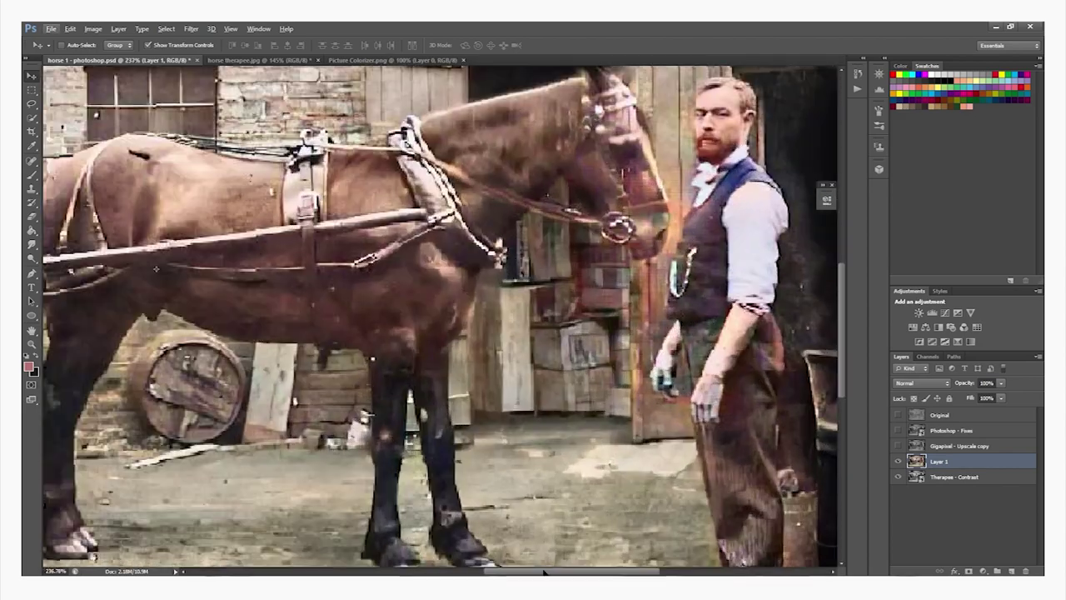
{"action": "scroll", "coordinate": [717, 358], "scroll_direction": "up", "scroll_amount": 8}
{"action": "left_click_drag", "start_coordinate": [635, 200], "coordinate": [633, 201]}
{"action": "scroll", "coordinate": [635, 200], "scroll_direction": "down", "scroll_amount": 5}
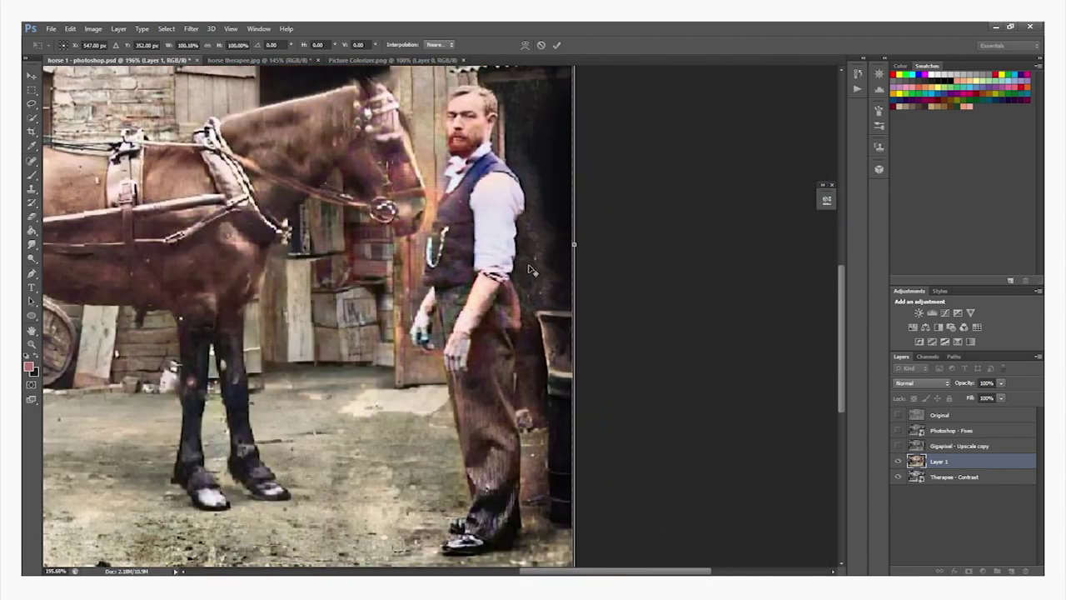
Pull Layer 1's lower edge up to the photo's bottom boundary and apply the transform.
{"action": "scroll", "coordinate": [480, 380], "scroll_direction": "up", "scroll_amount": 3}
{"action": "scroll", "coordinate": [480, 381], "scroll_direction": "up", "scroll_amount": 2}
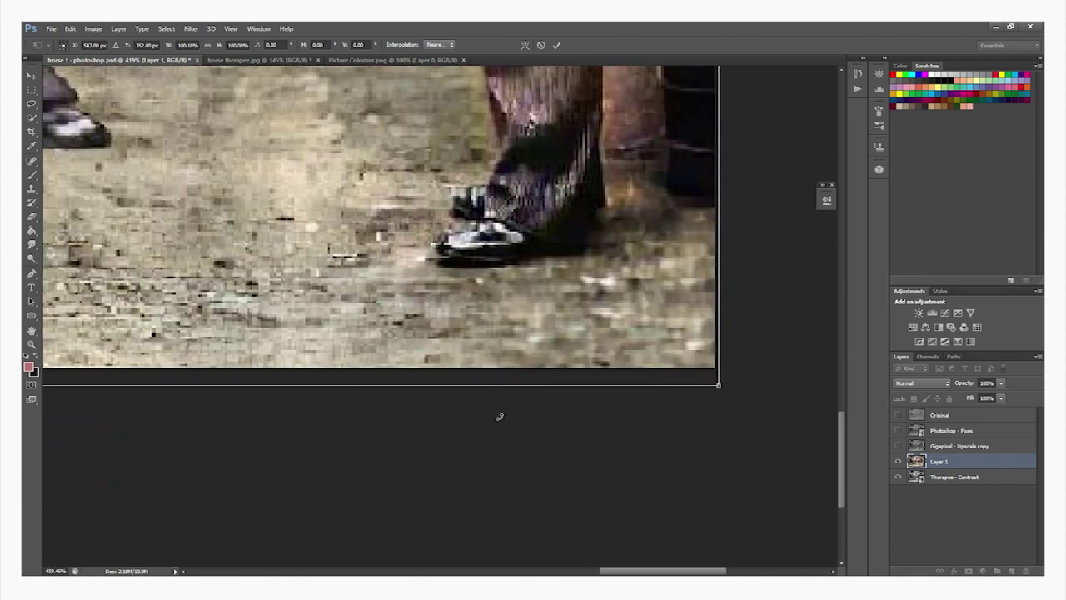
{"action": "left_click_drag", "start_coordinate": [338, 386], "coordinate": [337, 368]}
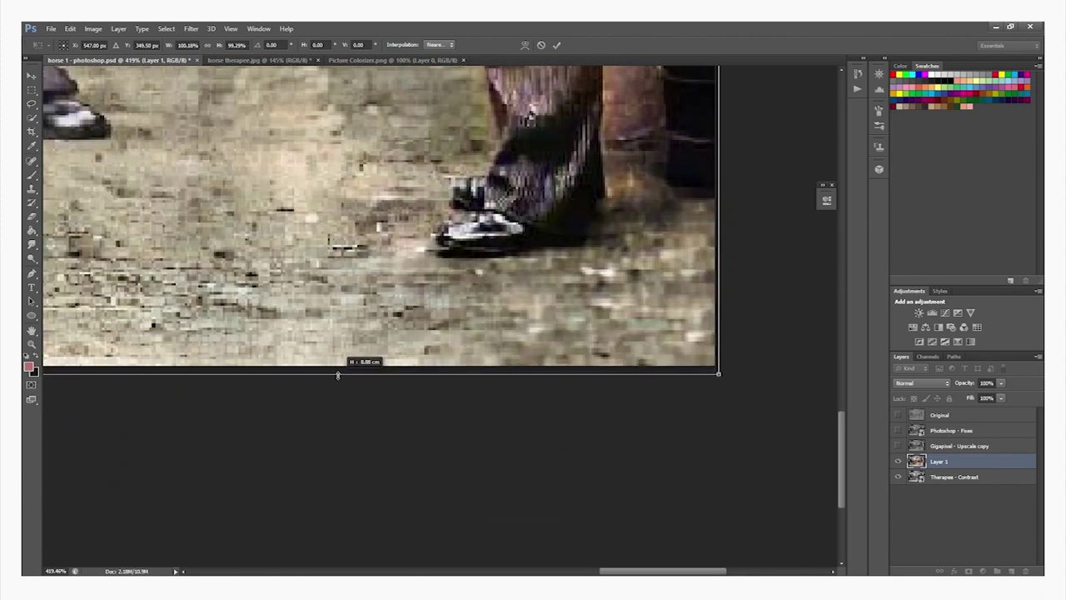
{"action": "scroll", "coordinate": [330, 266], "scroll_direction": "down", "scroll_amount": 3}
{"action": "left_click", "coordinate": [480, 236]}
{"action": "scroll", "coordinate": [602, 186], "scroll_direction": "down", "scroll_amount": 3}
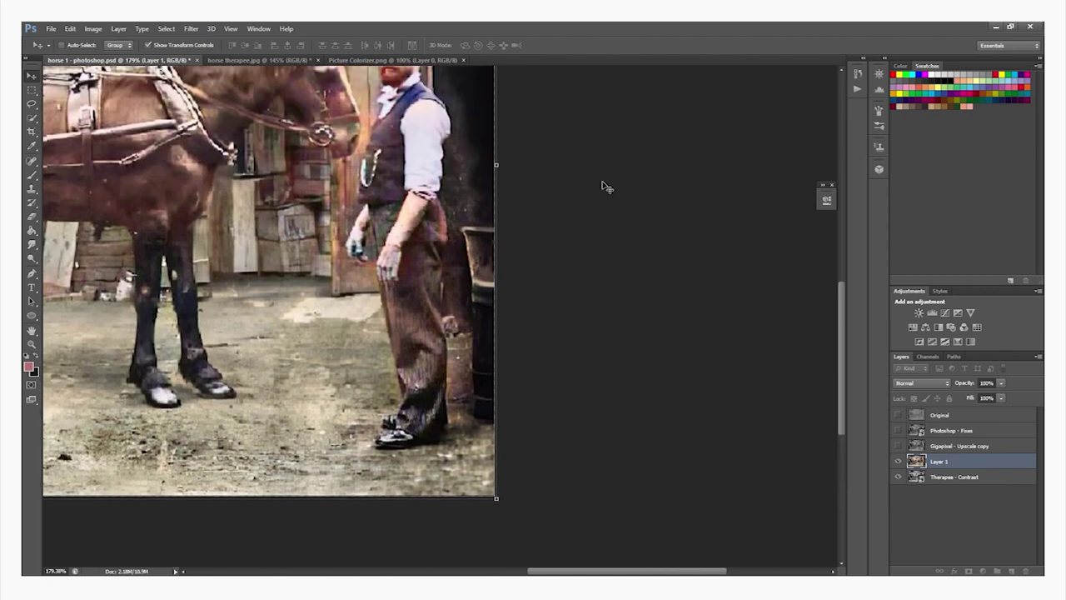
Stretch Layer 1 vertically to a height of 100.57%, apply it, and compare by hiding and showing the layer.
{"action": "scroll", "coordinate": [602, 186], "scroll_direction": "up", "scroll_amount": 6}
{"action": "left_click_drag", "start_coordinate": [424, 274], "coordinate": [424, 252]}
{"action": "scroll", "coordinate": [423, 203], "scroll_direction": "down", "scroll_amount": 6}
{"action": "scroll", "coordinate": [639, 476], "scroll_direction": "up", "scroll_amount": 3}
{"action": "key", "text": "alt+space"}
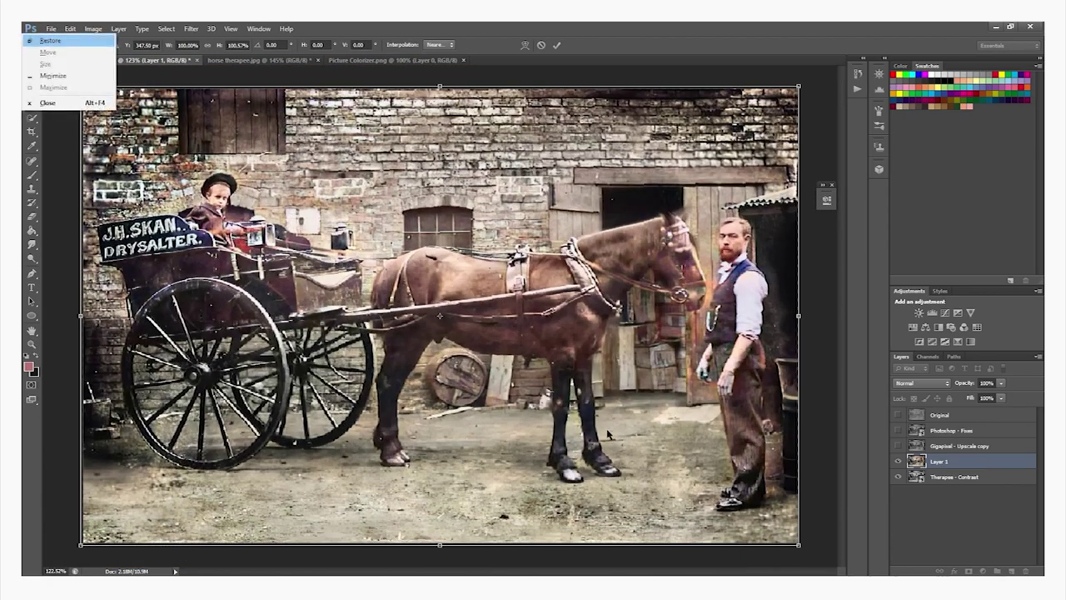
{"action": "key", "text": "Escape"}
{"action": "key", "text": "Return"}
{"action": "left_click", "coordinate": [897, 464]}
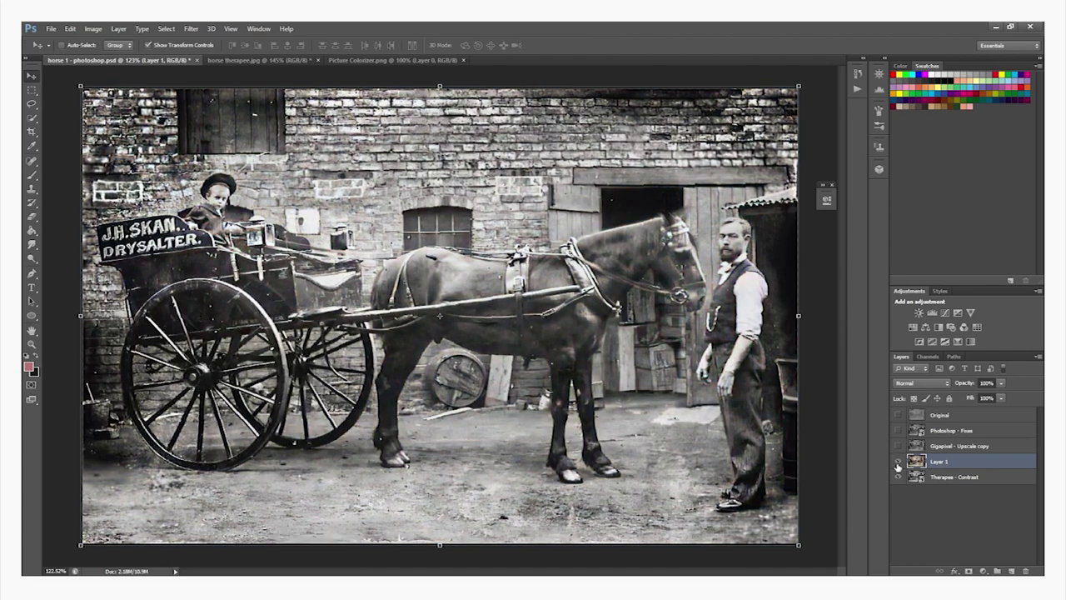
{"action": "left_click", "coordinate": [898, 461]}
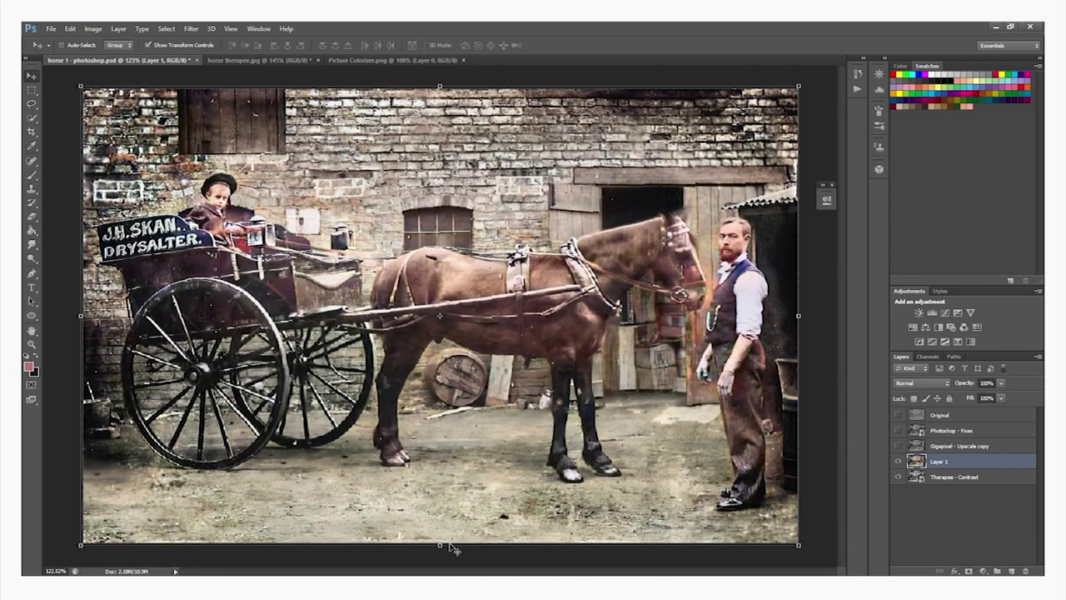
Shift Layer 1's lower edge slightly downward, apply the change, and recheck the overlap with Therapee - Contrast.
{"action": "scroll", "coordinate": [450, 547], "scroll_direction": "up", "scroll_amount": 20}
{"action": "left_click_drag", "start_coordinate": [464, 477], "coordinate": [464, 482]}
{"action": "scroll", "coordinate": [614, 385], "scroll_direction": "down", "scroll_amount": 20}
{"action": "key", "text": "Return"}
{"action": "left_click", "coordinate": [898, 461]}
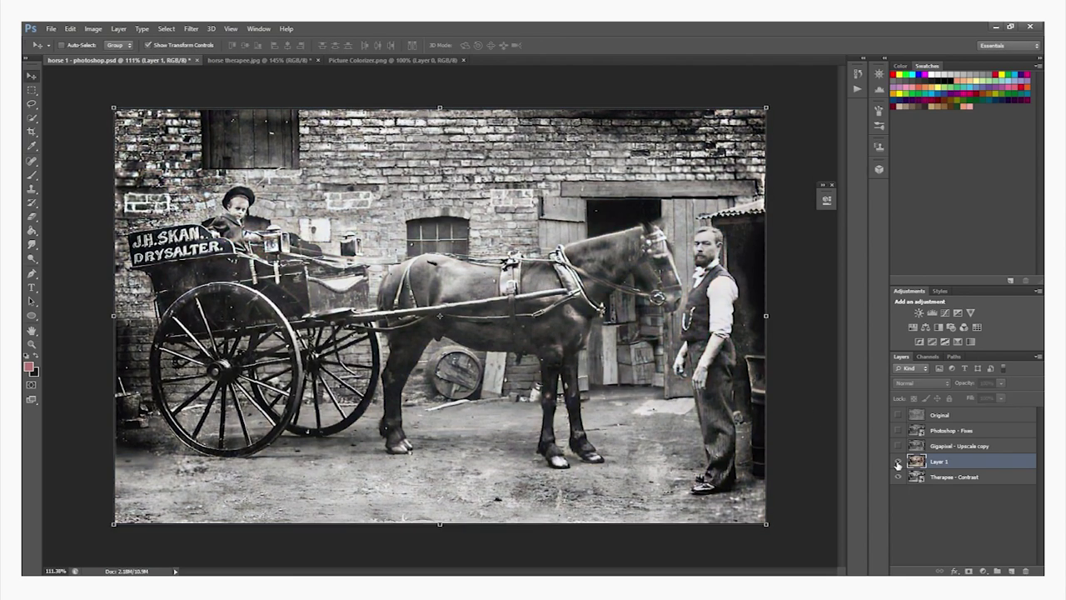
{"action": "left_click", "coordinate": [897, 463]}
Stretch Layer 1's lower edge to a height of 100.14%, apply it, and compare repeatedly with the black-and-white layer.
{"action": "scroll", "coordinate": [499, 475], "scroll_direction": "up", "scroll_amount": 15}
{"action": "left_click_drag", "start_coordinate": [295, 451], "coordinate": [295, 455]}
{"action": "key", "text": "alt+space"}
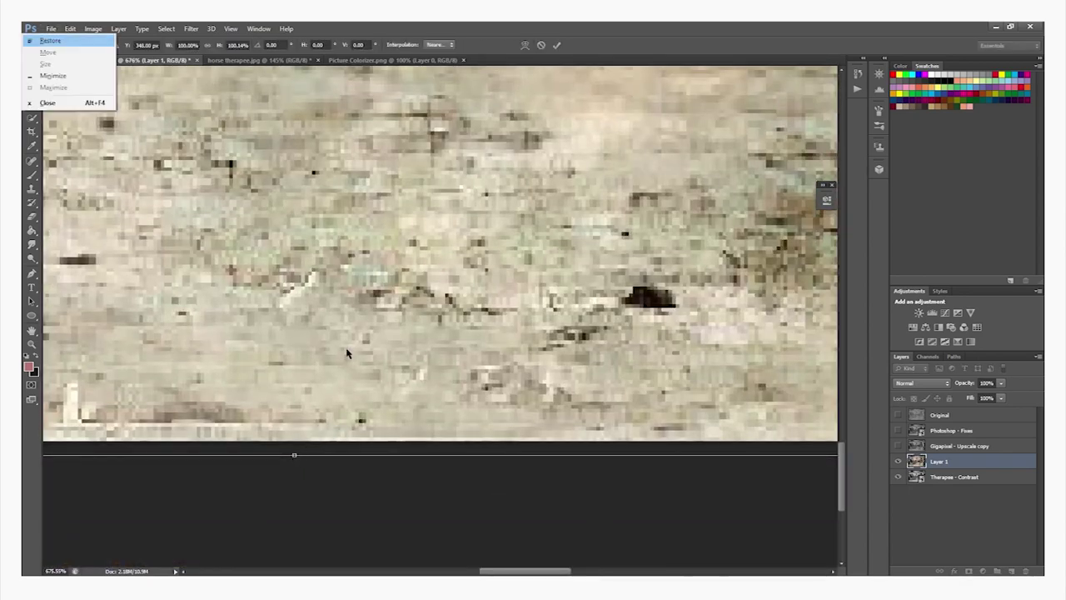
{"action": "key", "text": "Escape"}
{"action": "key", "text": "Return"}
{"action": "scroll", "coordinate": [583, 356], "scroll_direction": "down", "scroll_amount": 15}
{"action": "left_click", "coordinate": [898, 461]}
{"action": "left_click", "coordinate": [898, 462]}
{"action": "left_click", "coordinate": [898, 461]}
{"action": "left_click", "coordinate": [898, 461]}
Apply a Gaussian Blur with a radius of 2.1 pixels to Layer 1.
{"action": "left_click", "coordinate": [191, 28]}
{"action": "mouse_move", "coordinate": [197, 135]}
{"action": "left_click", "coordinate": [346, 211]}
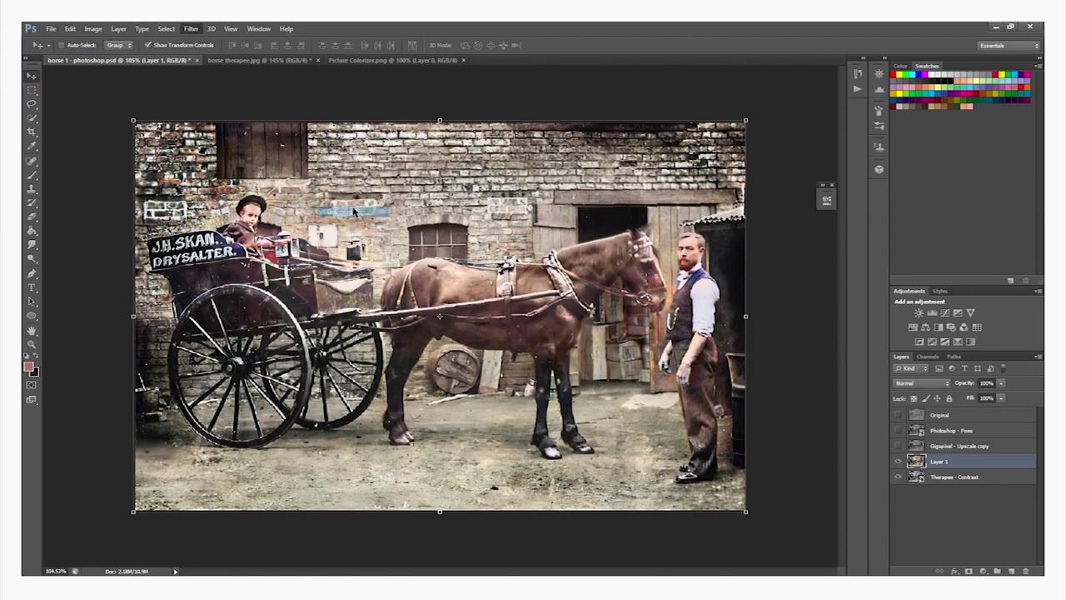
{"action": "left_click_drag", "start_coordinate": [719, 325], "coordinate": [714, 325]}
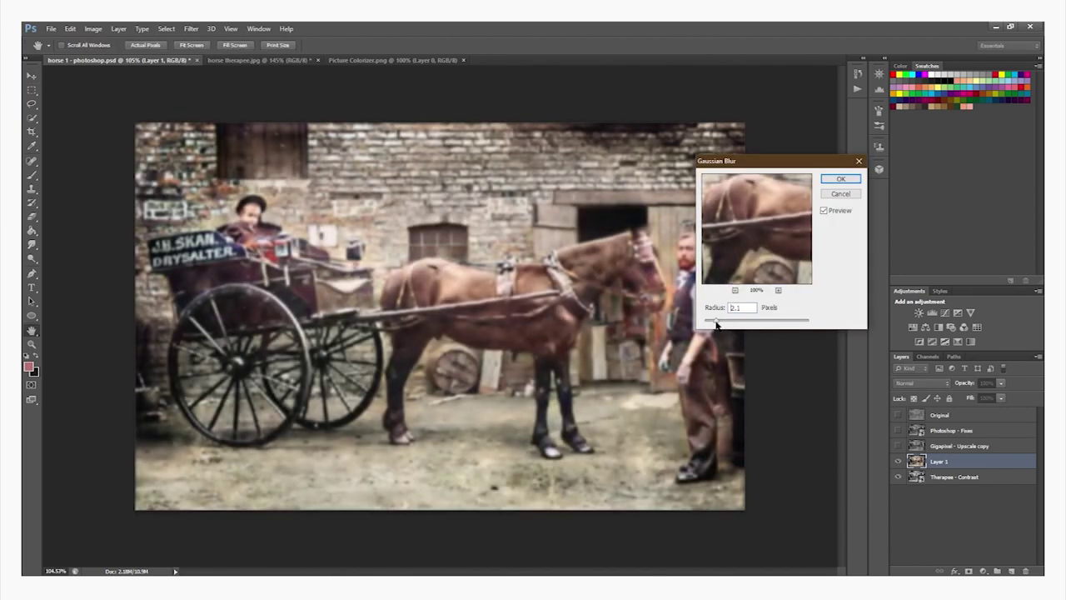
{"action": "left_click", "coordinate": [841, 179]}
Set Layer 1's blending mode to Color.
{"action": "scroll", "coordinate": [407, 249], "scroll_direction": "up", "scroll_amount": 5}
{"action": "scroll", "coordinate": [407, 227], "scroll_direction": "down", "scroll_amount": 3}
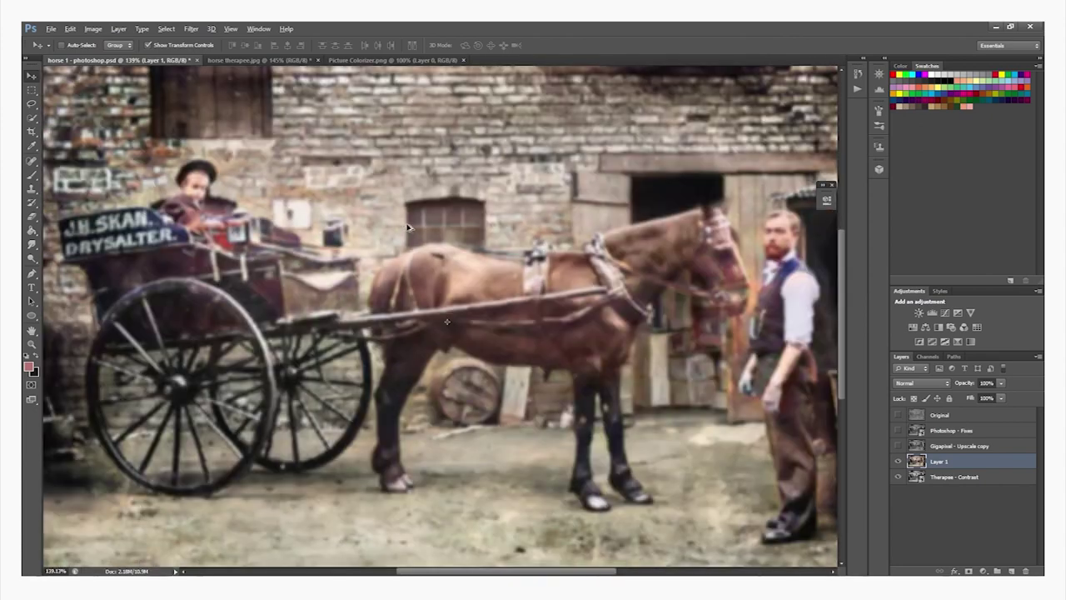
{"action": "left_click", "coordinate": [906, 384]}
{"action": "left_click", "coordinate": [912, 371]}
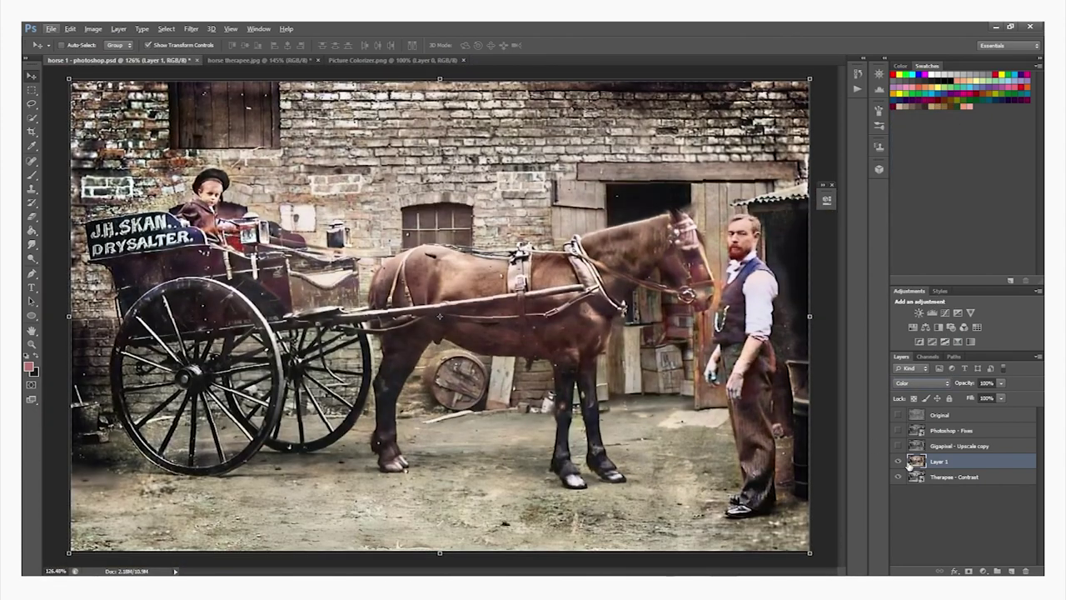
Duplicate the Therapee - Contrast layer, keep the copy below Layer 1, and move the original above it and hide it.
{"action": "right_click", "coordinate": [946, 476]}
{"action": "left_click", "coordinate": [938, 86]}
{"action": "left_click", "coordinate": [538, 167]}
{"action": "left_click_drag", "start_coordinate": [947, 491], "coordinate": [942, 455]}
{"action": "left_click", "coordinate": [898, 461]}
{"action": "right_click", "coordinate": [947, 497]}
{"action": "left_click", "coordinate": [777, 345]}
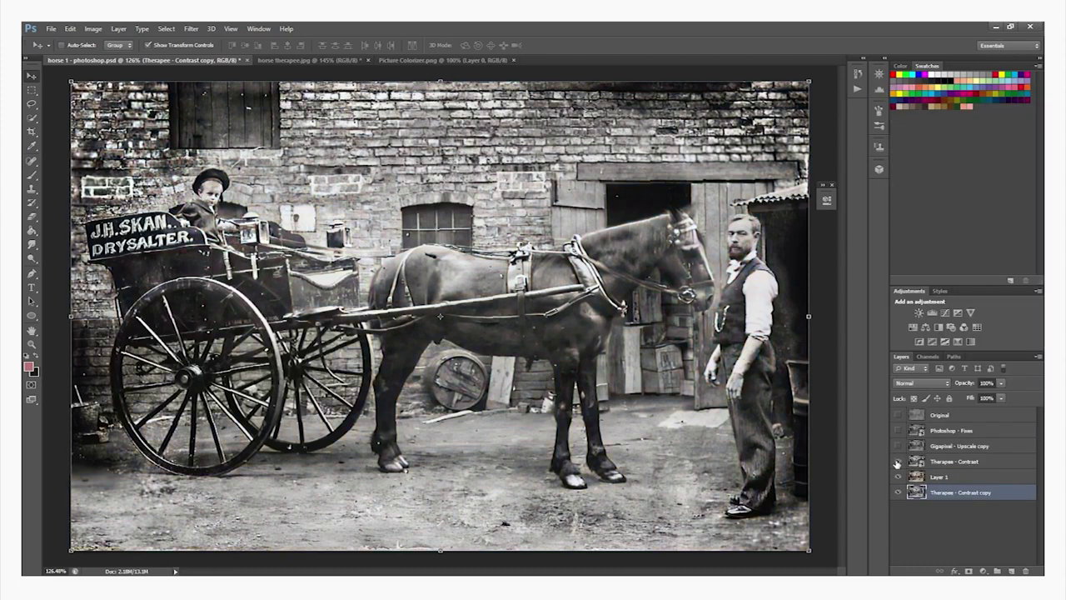
Add a Hue/Saturation adjustment clipped to Layer 1 with saturation +47 and lightness +21, and compare its effect.
{"action": "left_click", "coordinate": [954, 481]}
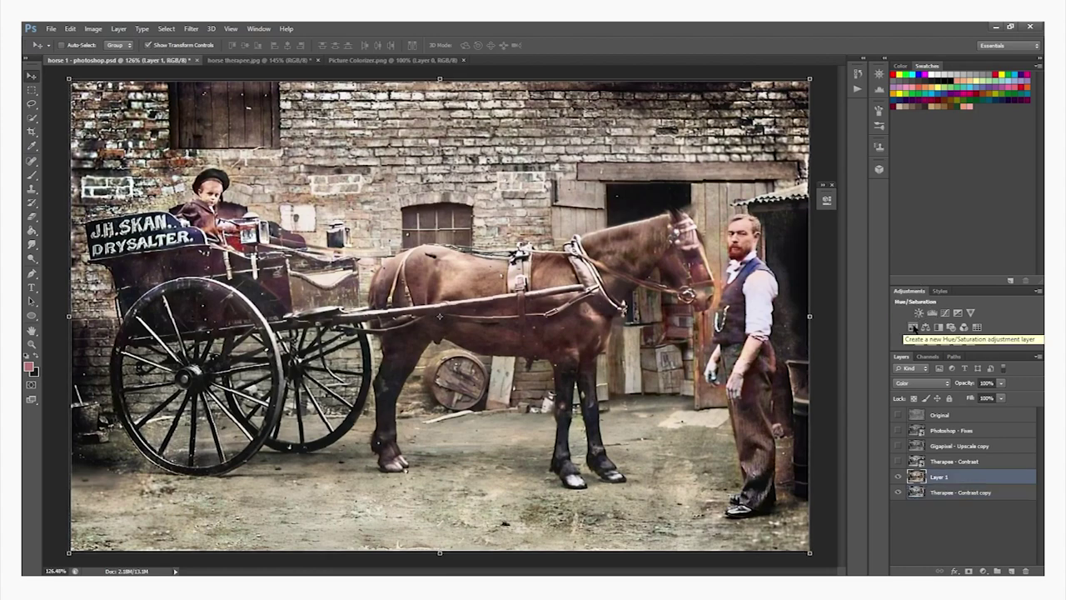
{"action": "left_click", "coordinate": [914, 329]}
{"action": "left_click", "coordinate": [733, 372]}
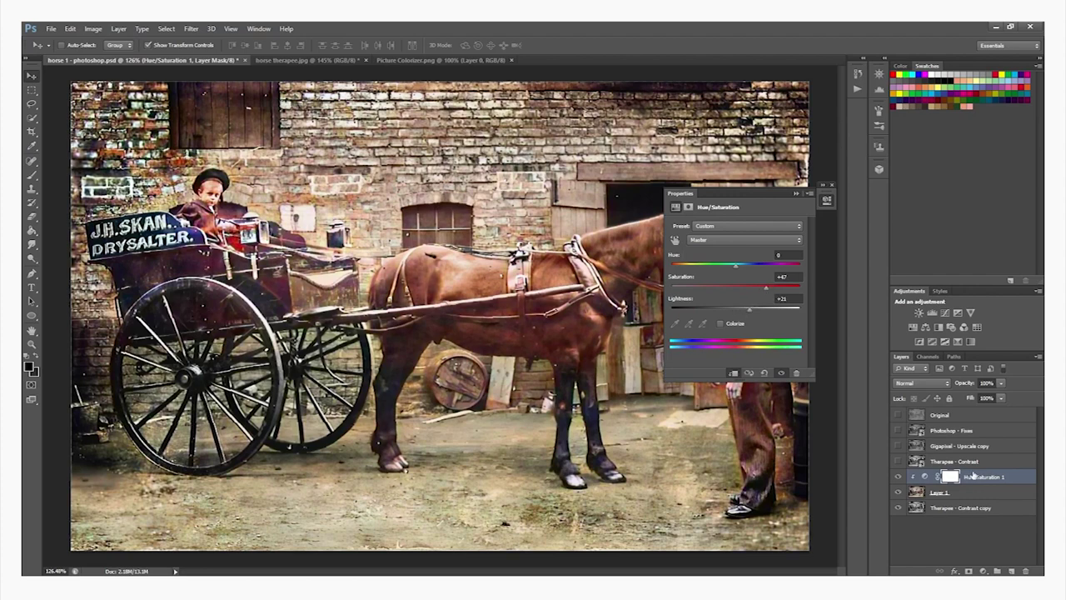
{"action": "left_click", "coordinate": [898, 477]}
{"action": "left_click", "coordinate": [898, 477]}
{"action": "left_click", "coordinate": [796, 193]}
{"action": "right_click", "coordinate": [1011, 480]}
{"action": "left_click", "coordinate": [923, 311]}
{"action": "key", "text": "ctrl+z"}
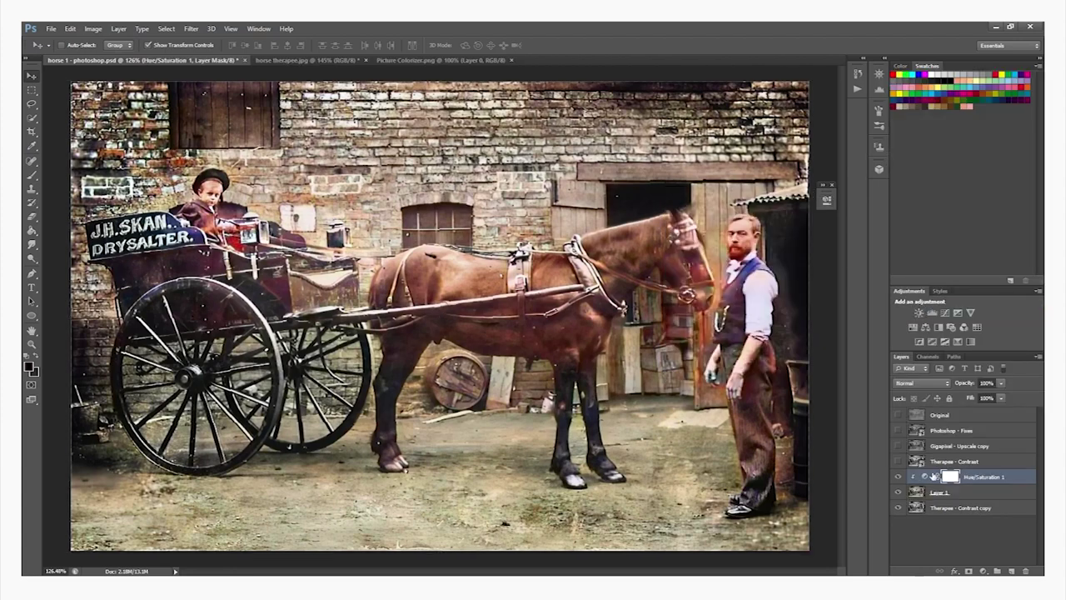
Paint black at 49% opacity on the Hue/Saturation mask over the red cart area beside the boy.
{"action": "left_click", "coordinate": [33, 176]}
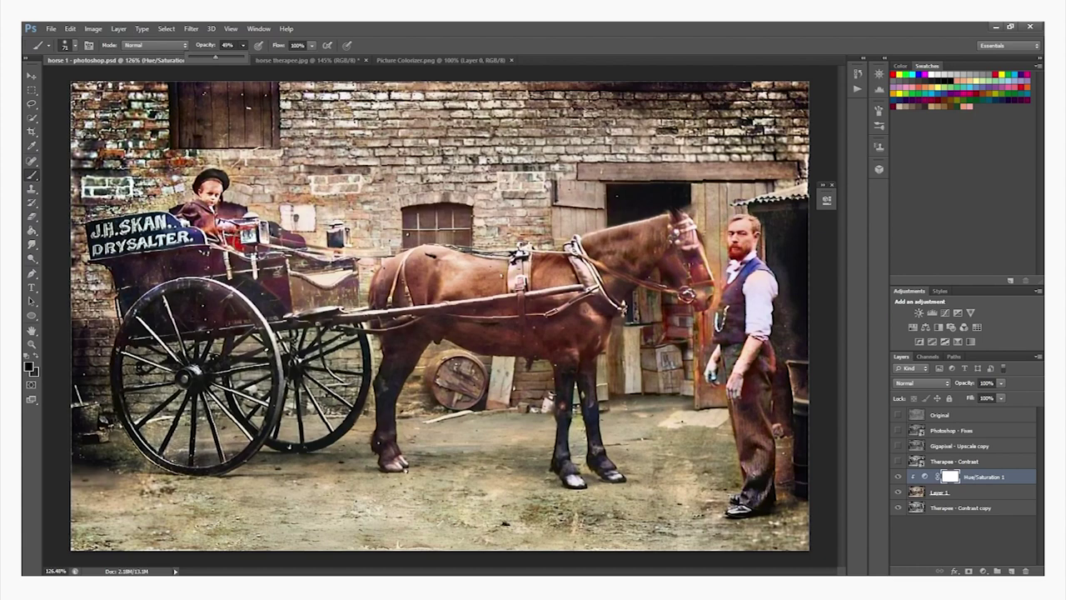
{"action": "left_click", "coordinate": [233, 246]}
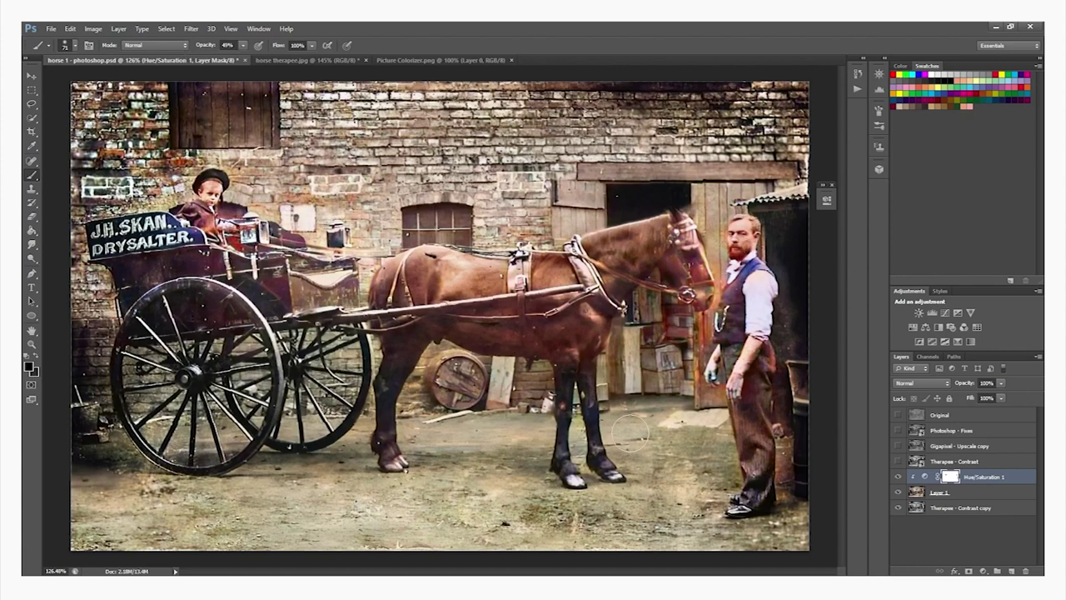
{"action": "scroll", "coordinate": [200, 200], "scroll_direction": "up", "scroll_amount": 10}
{"action": "scroll", "coordinate": [285, 262], "scroll_direction": "down", "scroll_amount": 2}
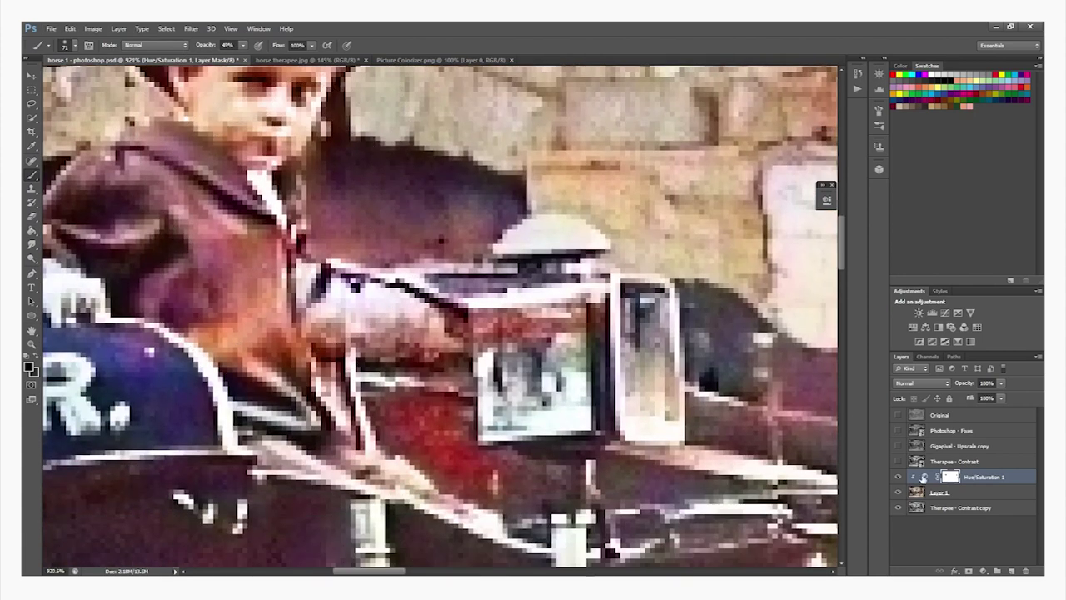
Select Layer 1 for painting the boy's jacket and adjust the Eyedropper's sampling option before returning to the Brush.
{"action": "left_click", "coordinate": [926, 493]}
{"action": "scroll", "coordinate": [238, 183], "scroll_direction": "up", "scroll_amount": 4}
{"action": "left_click_drag", "start_coordinate": [301, 280], "coordinate": [258, 280]}
{"action": "key", "text": "i"}
{"action": "left_click", "coordinate": [123, 45]}
{"action": "left_click", "coordinate": [117, 75]}
{"action": "left_click", "coordinate": [33, 175]}
Sample a red tone from the boy's jacket and paint it over the jacket's front at 49% opacity.
{"action": "left_click", "coordinate": [171, 305], "text": "alt"}
{"action": "left_click_drag", "start_coordinate": [271, 309], "coordinate": [258, 406]}
{"action": "scroll", "coordinate": [253, 388], "scroll_direction": "down", "scroll_amount": 4}
{"action": "mouse_move", "coordinate": [271, 343]}
{"action": "left_mouse_down"}
{"action": "mouse_move", "coordinate": [263, 377]}
{"action": "mouse_move", "coordinate": [293, 416]}
{"action": "left_mouse_up"}
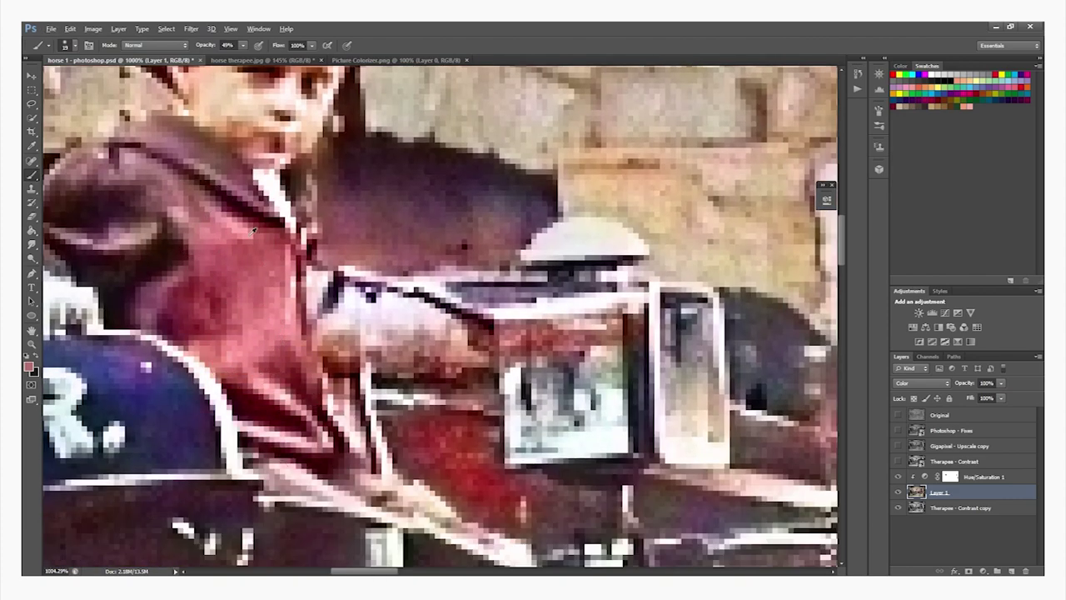
{"action": "scroll", "coordinate": [204, 215], "scroll_direction": "down", "scroll_amount": 4}
{"action": "scroll", "coordinate": [239, 250], "scroll_direction": "down", "scroll_amount": 2}
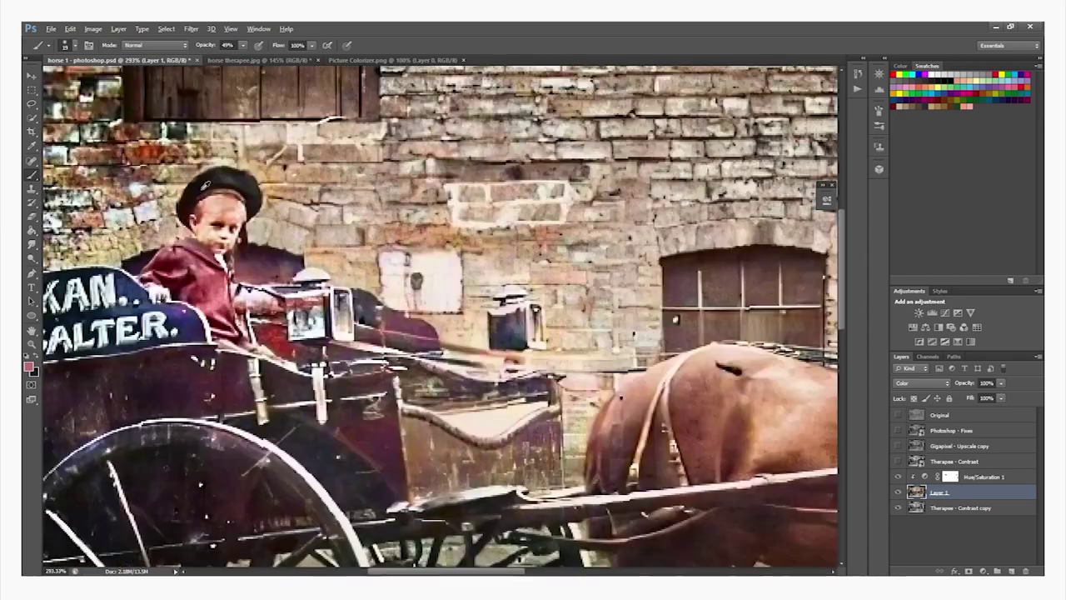
Recolour the bright red cart patch beside the lamp and the seat back behind the boy in dark maroon.
{"action": "scroll", "coordinate": [333, 374], "scroll_direction": "up", "scroll_amount": 5}
{"action": "scroll", "coordinate": [265, 346], "scroll_direction": "up", "scroll_amount": 2}
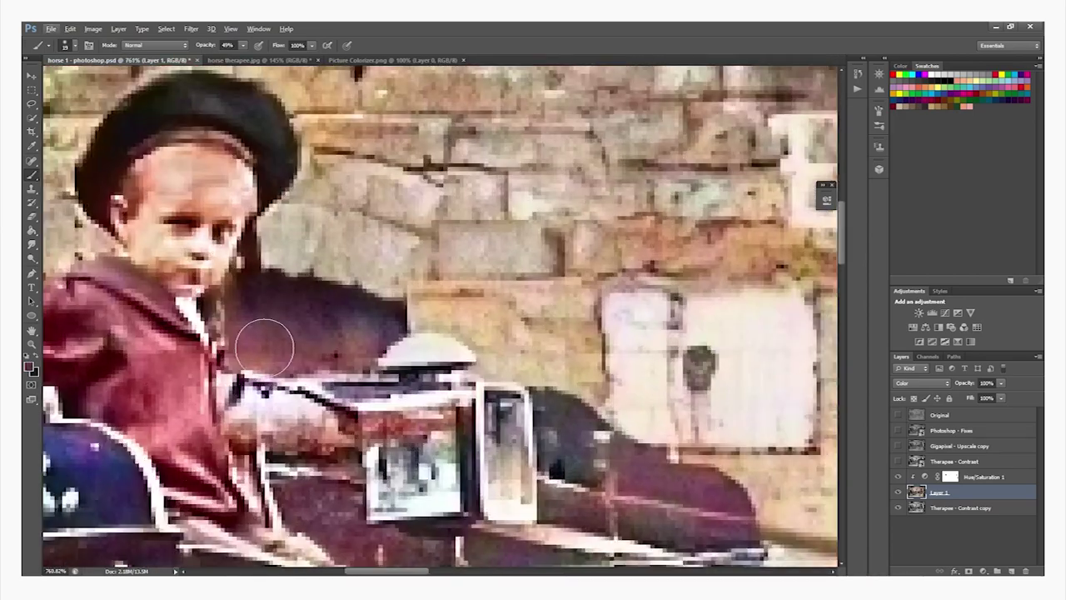
{"action": "scroll", "coordinate": [291, 346], "scroll_direction": "down", "scroll_amount": 3}
{"action": "scroll", "coordinate": [229, 332], "scroll_direction": "up", "scroll_amount": 2}
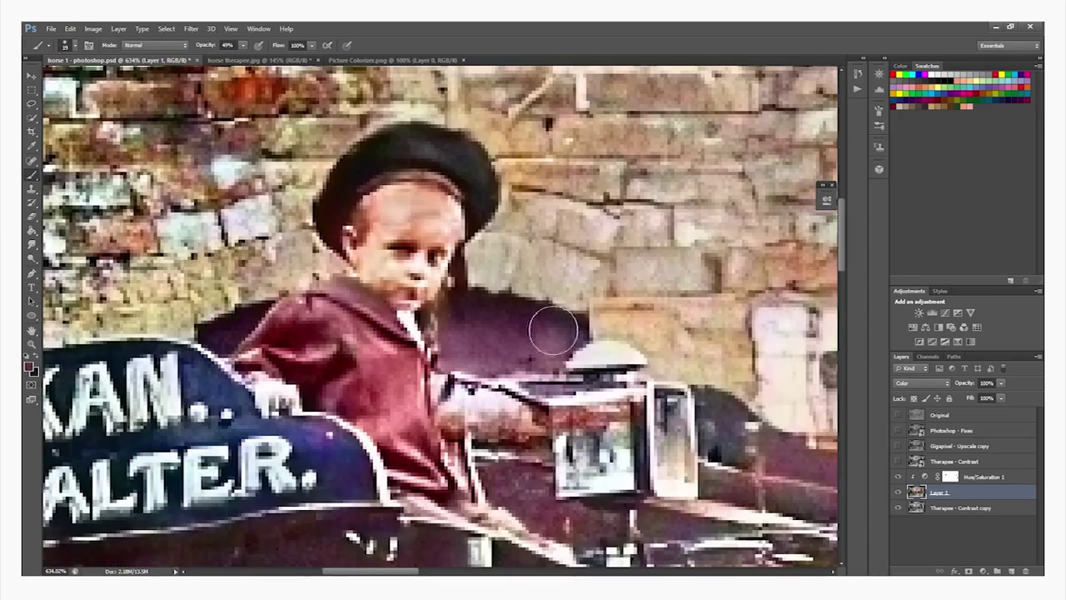
Paint the cart's J.H. Skan Drysalter sign board with an even dark tone using a larger brush.
{"action": "scroll", "coordinate": [554, 331], "scroll_direction": "down", "scroll_amount": 3}
{"action": "scroll", "coordinate": [297, 267], "scroll_direction": "up", "scroll_amount": 3}
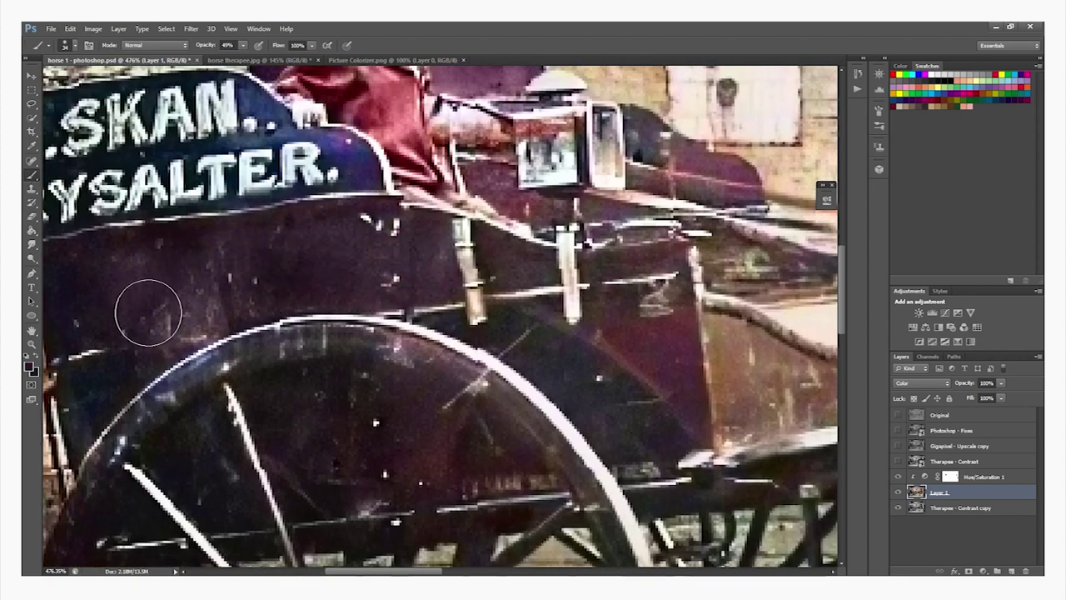
{"action": "scroll", "coordinate": [148, 312], "scroll_direction": "down", "scroll_amount": 2}
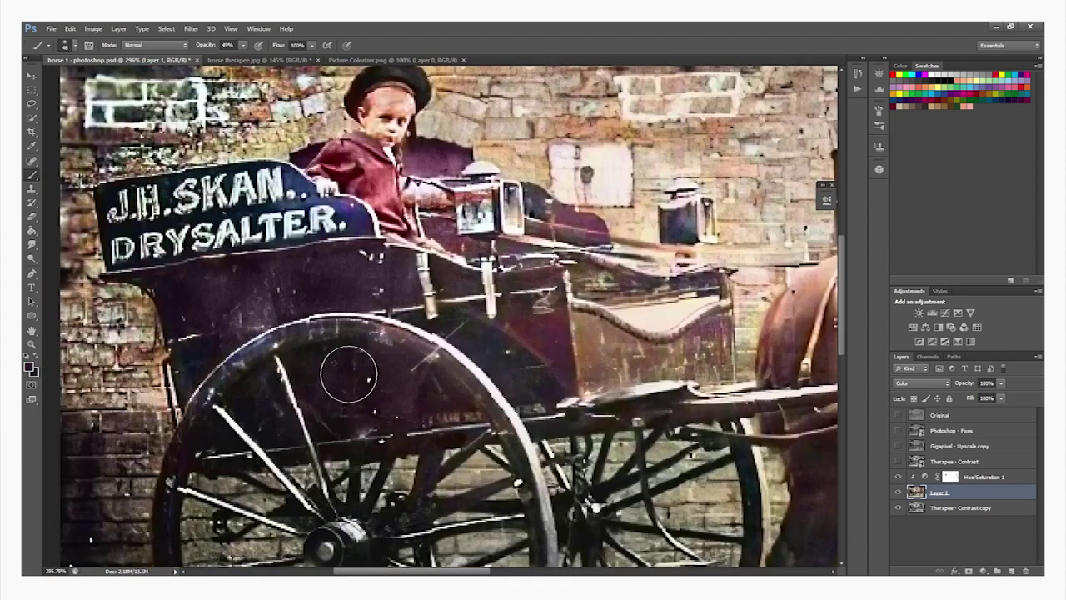
Sample a dark neutral tone from the cart and paint it over the purple and red cart body.
{"action": "left_click", "coordinate": [510, 354], "text": "alt"}
{"action": "mouse_move", "coordinate": [540, 348]}
{"action": "left_mouse_down"}
{"action": "mouse_move", "coordinate": [533, 302]}
{"action": "mouse_move", "coordinate": [543, 305]}
{"action": "left_mouse_up"}
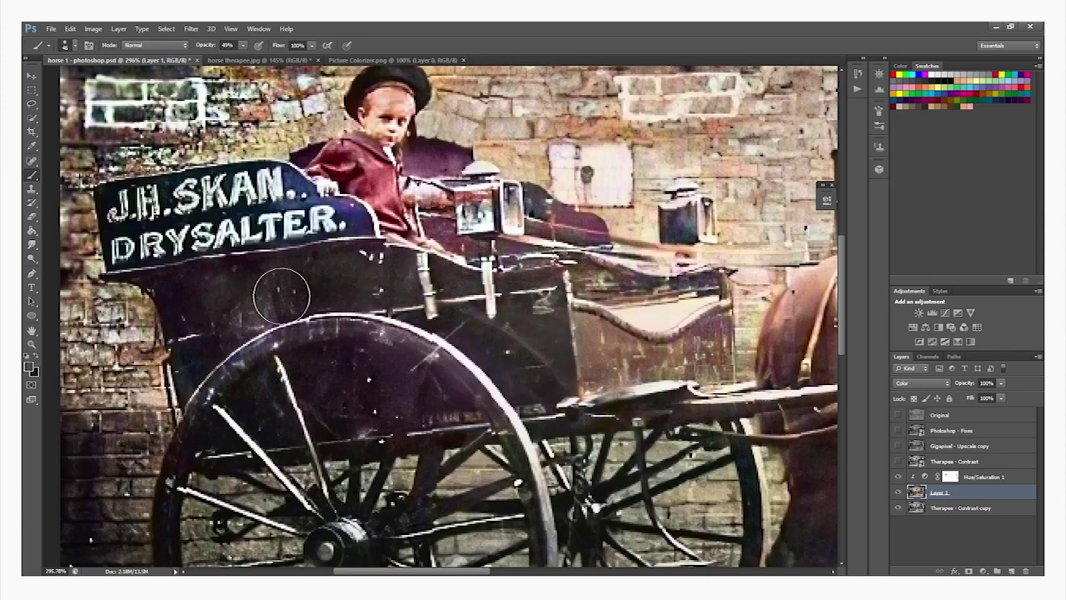
{"action": "scroll", "coordinate": [241, 366], "scroll_direction": "down", "scroll_amount": 5}
{"action": "scroll", "coordinate": [238, 325], "scroll_direction": "up", "scroll_amount": 5}
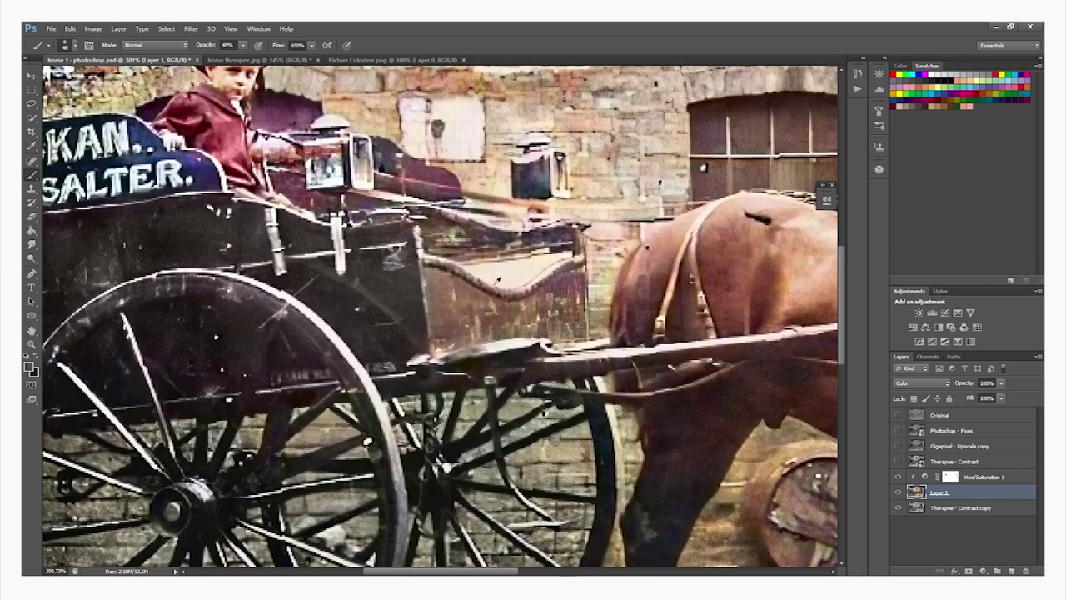
Paint the cart's brown front panel and the area below the lamp in a neutral dark tone.
{"action": "scroll", "coordinate": [518, 253], "scroll_direction": "down", "scroll_amount": 3}
{"action": "scroll", "coordinate": [518, 242], "scroll_direction": "up", "scroll_amount": 3}
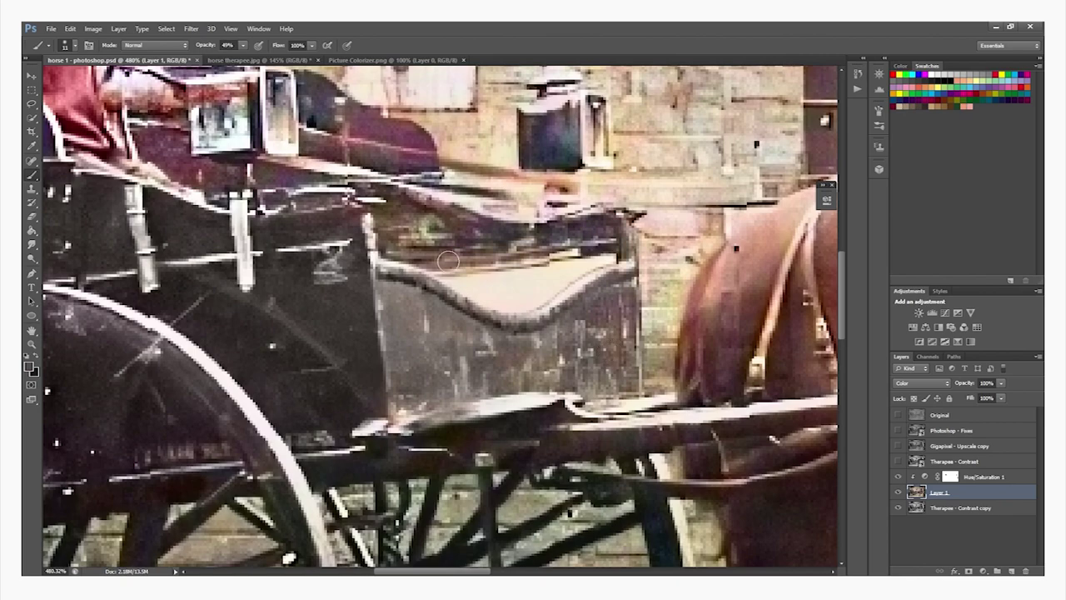
{"action": "scroll", "coordinate": [427, 215], "scroll_direction": "down", "scroll_amount": 6}
{"action": "scroll", "coordinate": [380, 215], "scroll_direction": "up", "scroll_amount": 8}
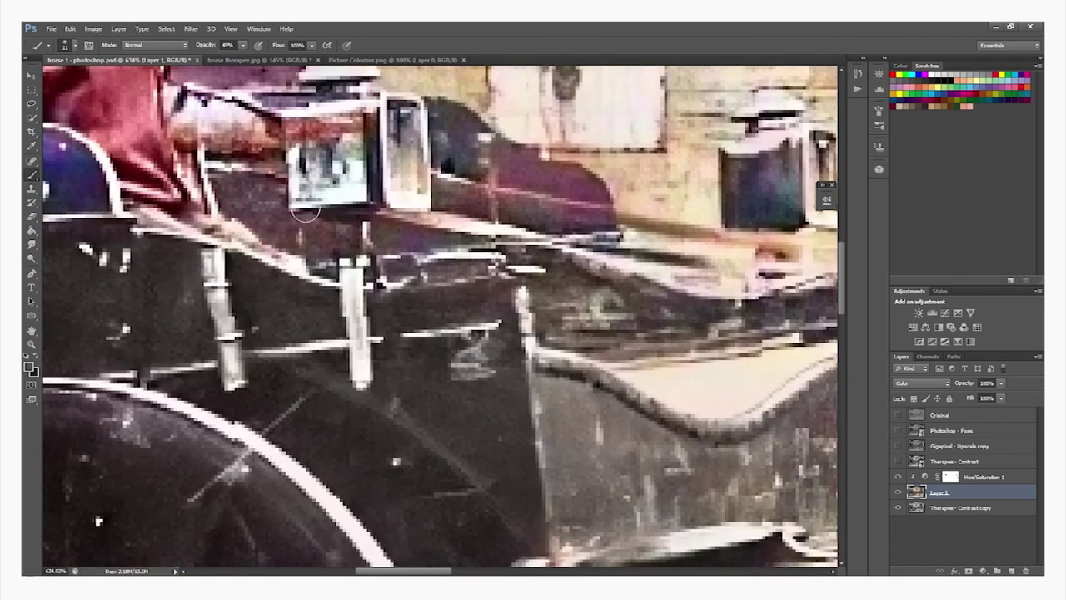
{"action": "key", "text": "ctrl+0"}
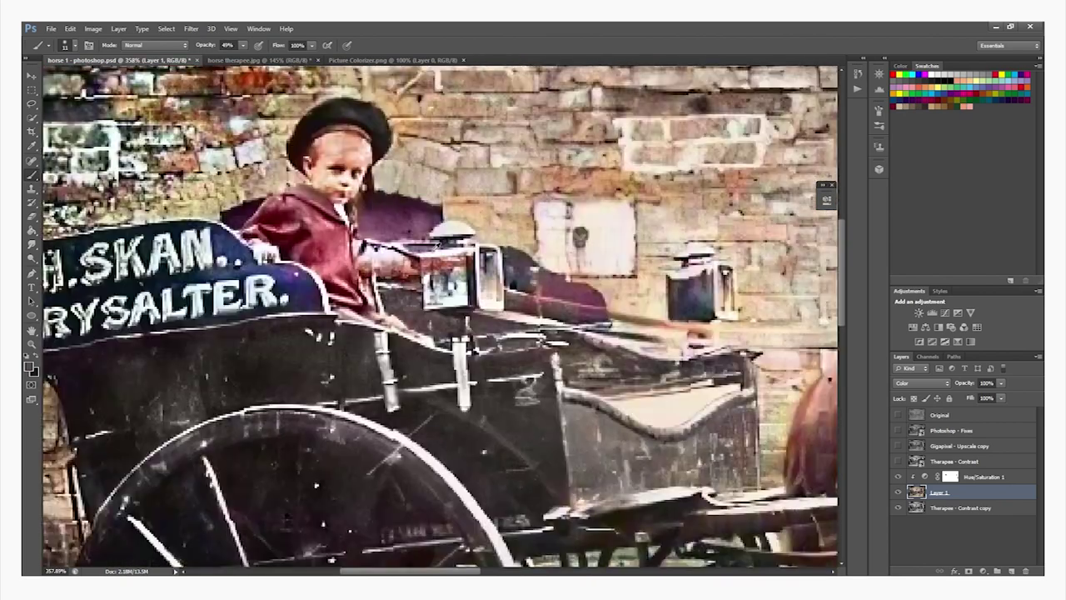
{"action": "scroll", "coordinate": [463, 278], "scroll_direction": "up", "scroll_amount": 10}
{"action": "key", "text": "ctrl+0"}
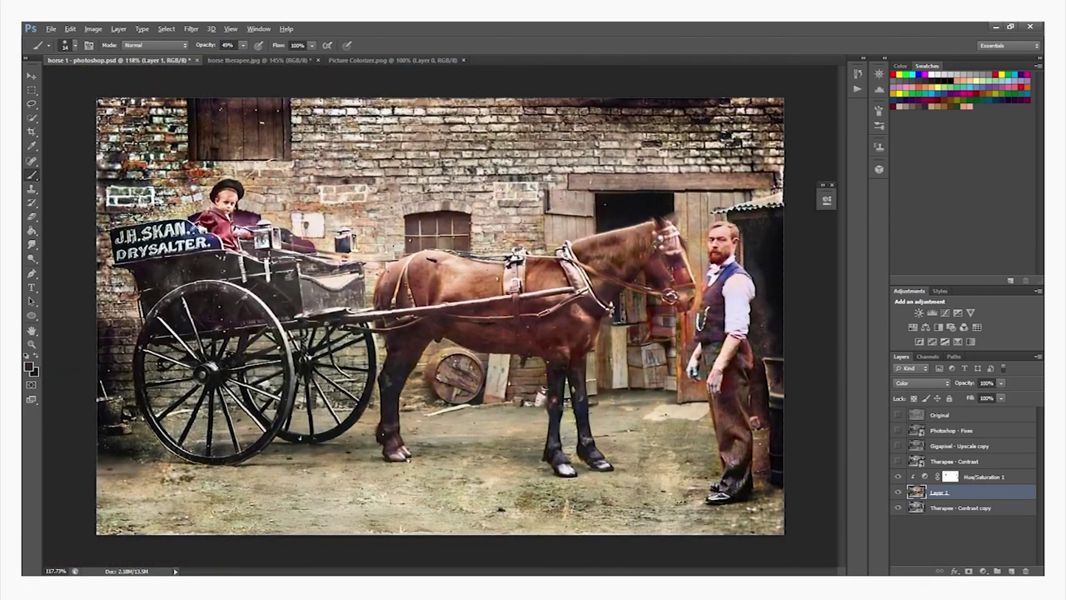
Sample the sign board's dark tone, enlarge the brush, try a stroke across the cart body and undo the stroke.
{"action": "left_click", "coordinate": [194, 238], "text": "alt"}
{"action": "key", "text": "bracketright"}
{"action": "key", "text": "bracketright"}
{"action": "key", "text": "bracketright"}
{"action": "key", "text": "bracketright"}
{"action": "key", "text": "bracketright"}
{"action": "key", "text": "bracketright"}
{"action": "key", "text": "bracketright"}
{"action": "key", "text": "bracketright"}
{"action": "key", "text": "bracketright"}
{"action": "key", "text": "bracketright"}
{"action": "key", "text": "bracketright"}
{"action": "key", "text": "bracketright"}
{"action": "left_click_drag", "start_coordinate": [184, 301], "coordinate": [373, 312]}
{"action": "key", "text": "ctrl+z"}
Lower the brush opacity to 14% and tint the cart body and wheels dark blue.
{"action": "left_click", "coordinate": [242, 46]}
{"action": "left_click_drag", "start_coordinate": [238, 56], "coordinate": [222, 57]}
{"action": "left_click", "coordinate": [184, 288]}
{"action": "scroll", "coordinate": [197, 359], "scroll_direction": "up", "scroll_amount": 5}
{"action": "right_click", "coordinate": [143, 359], "text": "alt"}
{"action": "left_click_drag", "start_coordinate": [145, 358], "coordinate": [94, 368]}
{"action": "right_click", "coordinate": [129, 492], "text": "alt"}
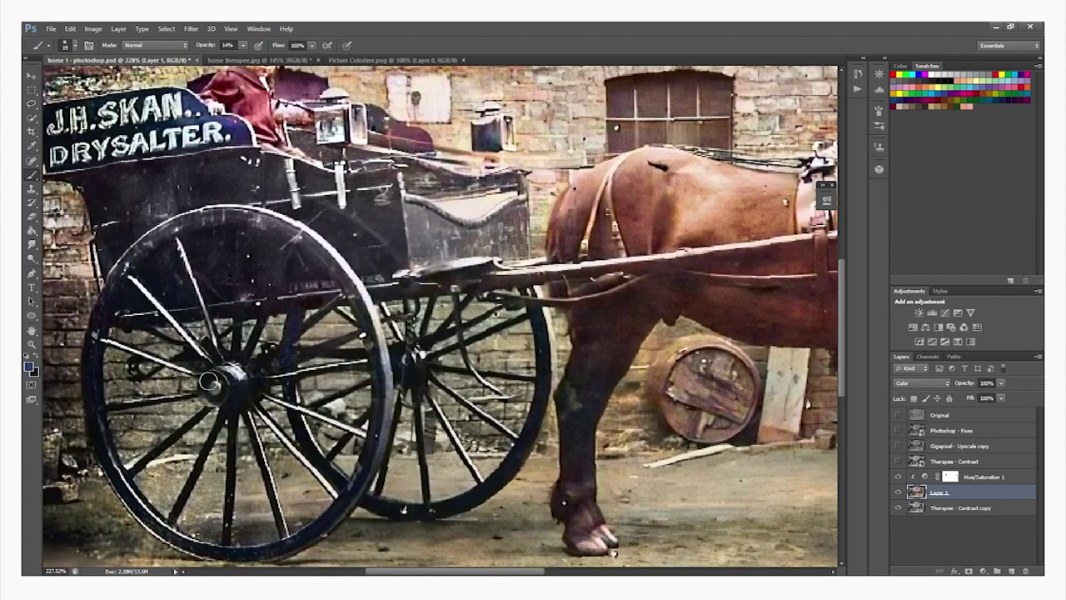
Sample a dark neutral tone from the wheel and touch up its hub, spokes and lower rim with a smaller brush.
{"action": "scroll", "coordinate": [258, 425], "scroll_direction": "down", "scroll_amount": 4}
{"action": "scroll", "coordinate": [254, 427], "scroll_direction": "up", "scroll_amount": 9}
{"action": "left_click", "coordinate": [262, 405], "text": "alt"}
{"action": "right_click", "coordinate": [264, 404], "text": "alt"}
{"action": "scroll", "coordinate": [306, 434], "scroll_direction": "down", "scroll_amount": 6}
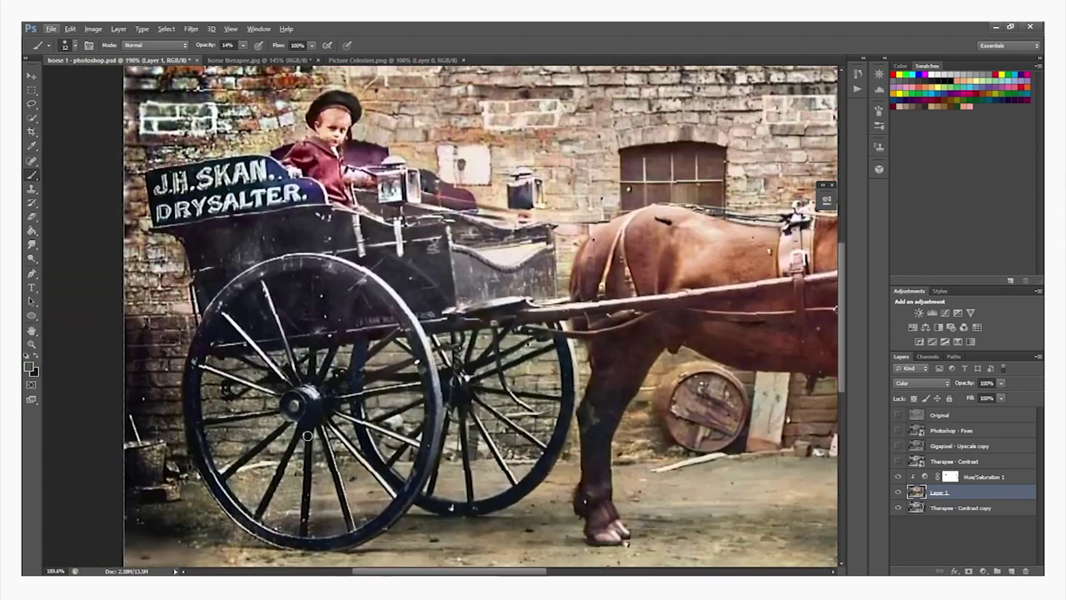
{"action": "scroll", "coordinate": [304, 525], "scroll_direction": "up", "scroll_amount": 8}
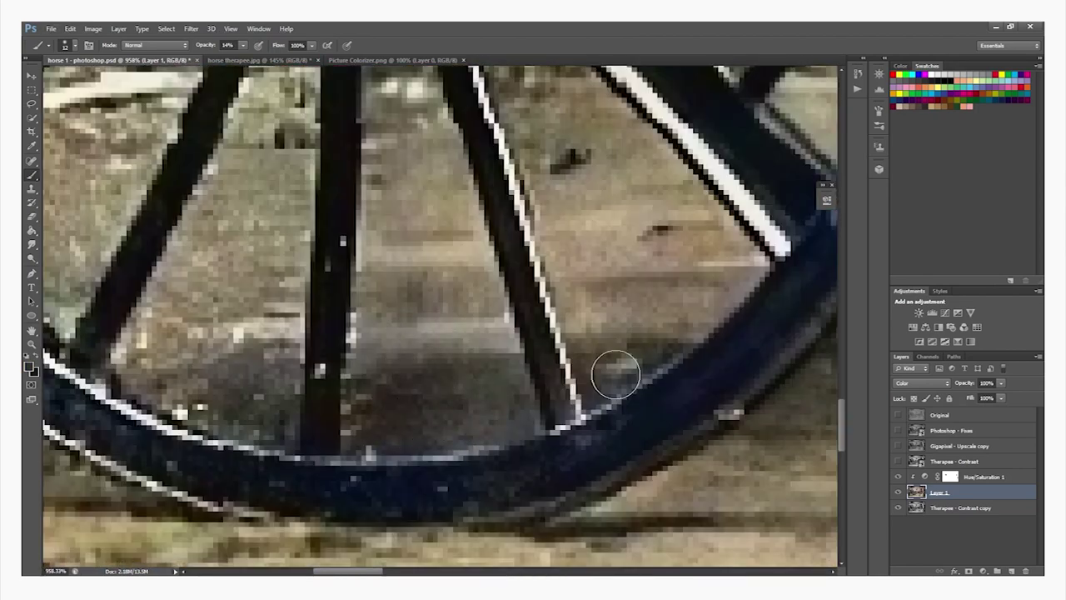
{"action": "left_click_drag", "start_coordinate": [346, 571], "coordinate": [304, 570]}
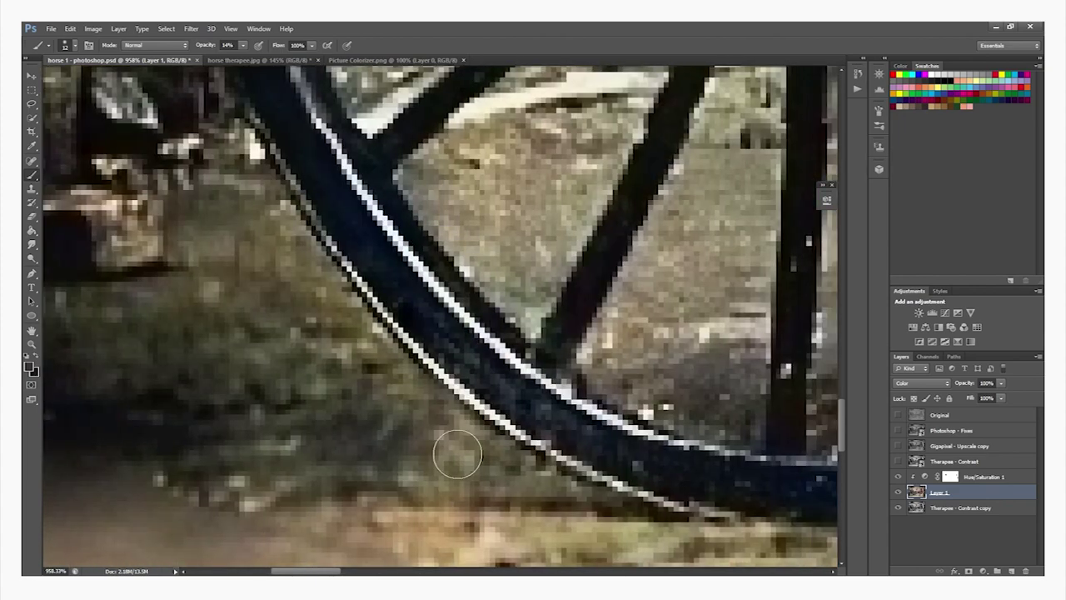
Sample a brown brick tone and paint it over the wall behind and beside the cart wheel.
{"action": "scroll", "coordinate": [394, 339], "scroll_direction": "down", "scroll_amount": 9}
{"action": "scroll", "coordinate": [355, 169], "scroll_direction": "up", "scroll_amount": 9}
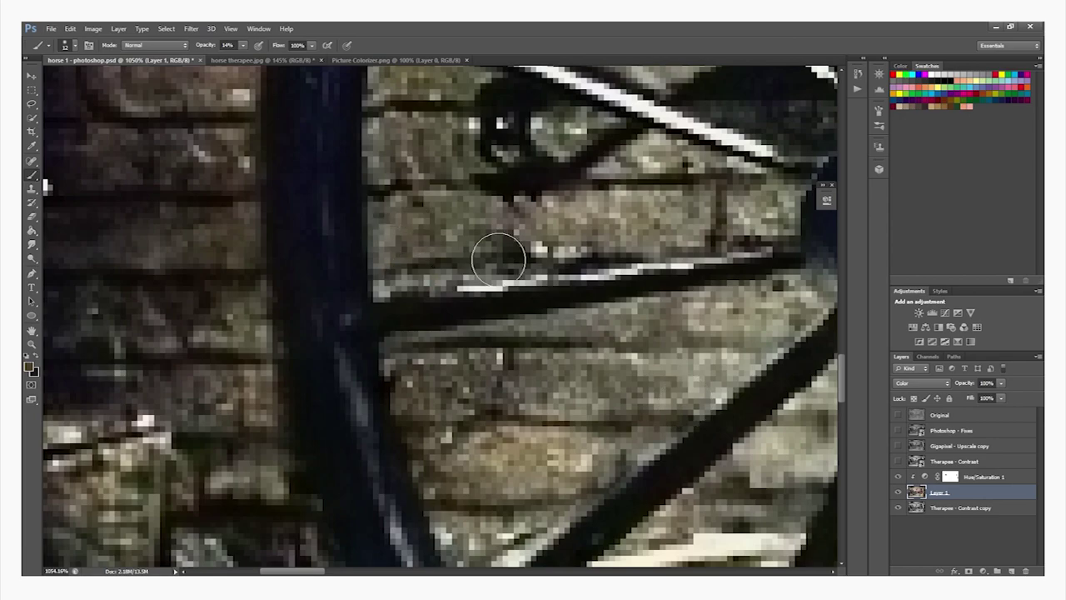
{"action": "scroll", "coordinate": [450, 216], "scroll_direction": "up", "scroll_amount": 3}
{"action": "scroll", "coordinate": [424, 211], "scroll_direction": "down", "scroll_amount": 6}
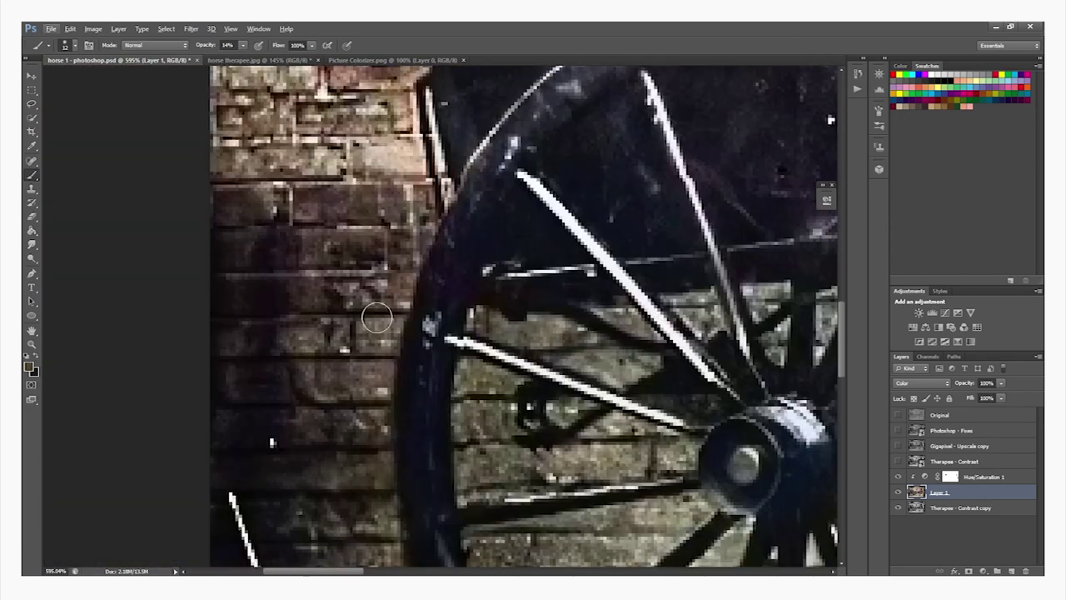
Sample a tan wood tone and recolour the door planks between the horse's head and the man.
{"action": "scroll", "coordinate": [526, 256], "scroll_direction": "down", "scroll_amount": 9}
{"action": "scroll", "coordinate": [624, 252], "scroll_direction": "up", "scroll_amount": 8}
{"action": "scroll", "coordinate": [795, 236], "scroll_direction": "down", "scroll_amount": 4}
{"action": "scroll", "coordinate": [808, 128], "scroll_direction": "up", "scroll_amount": 3}
{"action": "scroll", "coordinate": [807, 126], "scroll_direction": "up", "scroll_amount": 3}
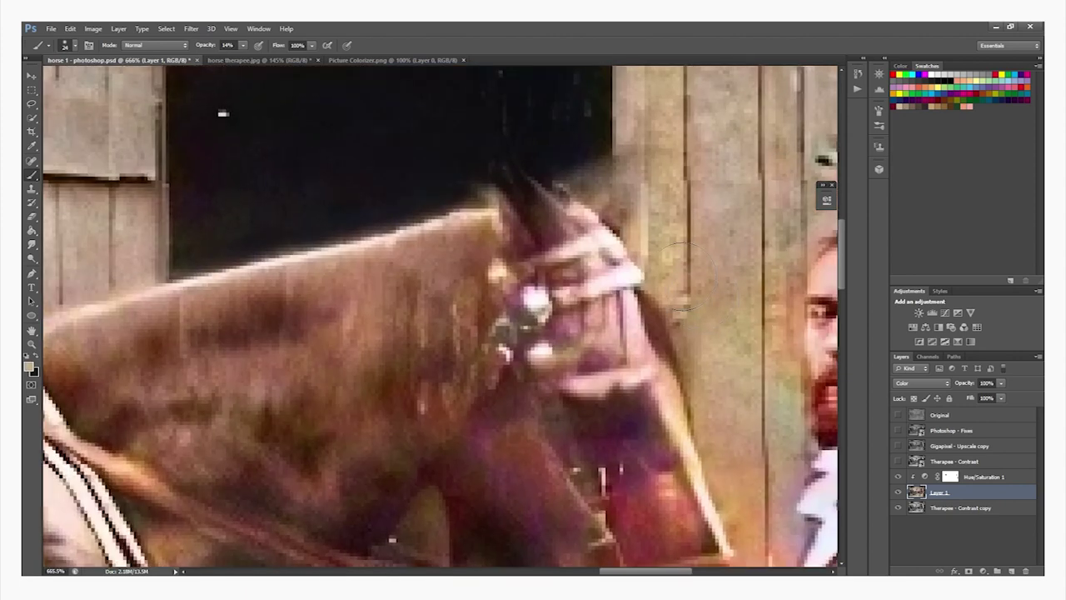
{"action": "scroll", "coordinate": [706, 316], "scroll_direction": "down", "scroll_amount": 3}
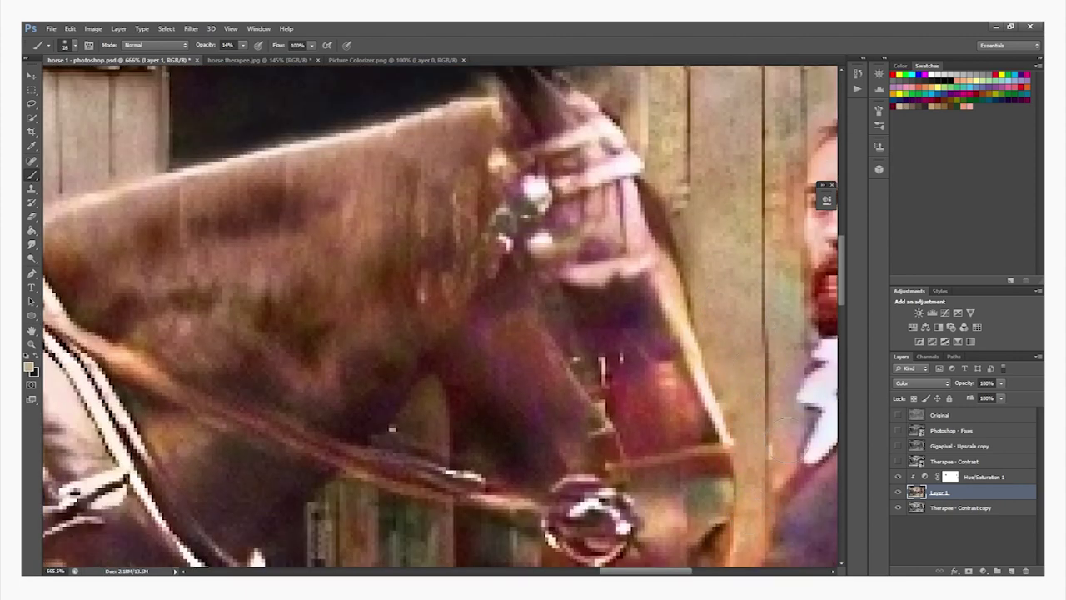
{"action": "scroll", "coordinate": [758, 484], "scroll_direction": "down", "scroll_amount": 5}
{"action": "scroll", "coordinate": [679, 471], "scroll_direction": "down", "scroll_amount": 5}
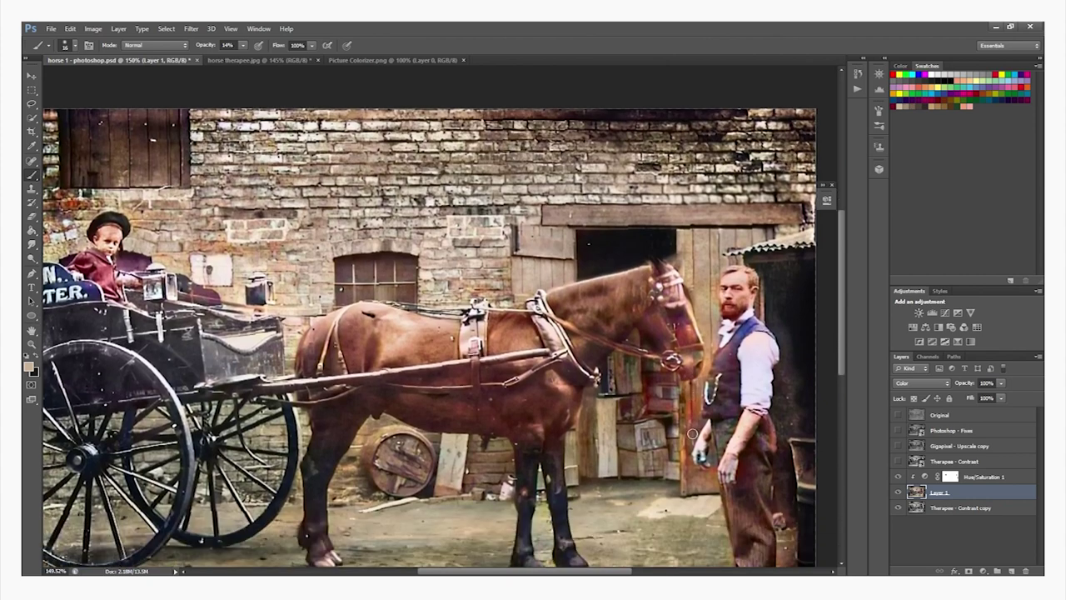
Paint the tan tone down the orange door edge between the horse's muzzle and the man's hand.
{"action": "scroll", "coordinate": [694, 350], "scroll_direction": "up", "scroll_amount": 4}
{"action": "mouse_move", "coordinate": [694, 350]}
{"action": "left_mouse_down"}
{"action": "mouse_move", "coordinate": [677, 486]}
{"action": "mouse_move", "coordinate": [703, 409]}
{"action": "left_mouse_up"}
{"action": "key", "text": "bracketleft"}
{"action": "key", "text": "bracketleft"}
{"action": "scroll", "coordinate": [708, 432], "scroll_direction": "down", "scroll_amount": 5}
{"action": "key", "text": "bracketright"}
{"action": "key", "text": "bracketright"}
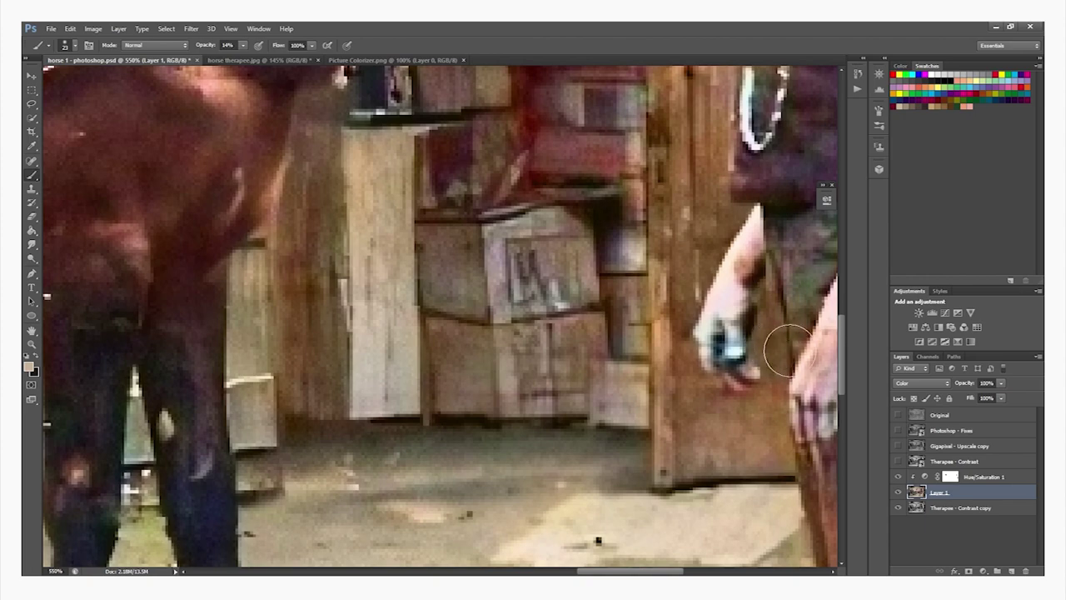
Paint the wood tone over the planks and the discoloured gap behind the horse's front legs.
{"action": "scroll", "coordinate": [776, 348], "scroll_direction": "down", "scroll_amount": 3}
{"action": "scroll", "coordinate": [625, 383], "scroll_direction": "up", "scroll_amount": 3}
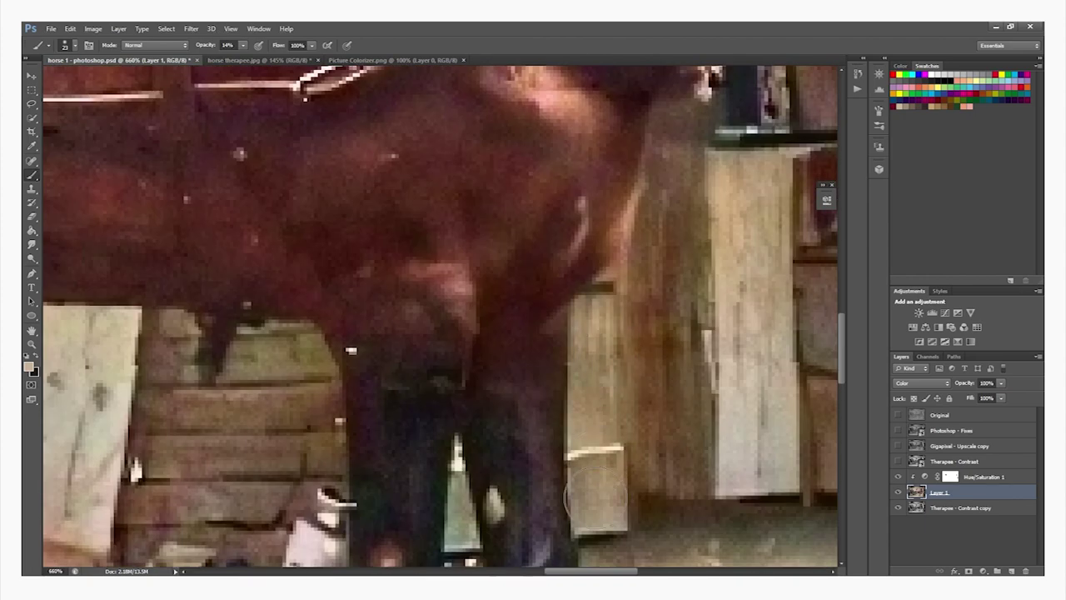
{"action": "mouse_move", "coordinate": [478, 481]}
{"action": "left_mouse_down"}
{"action": "mouse_move", "coordinate": [458, 481]}
{"action": "mouse_move", "coordinate": [460, 509]}
{"action": "left_mouse_up"}
{"action": "scroll", "coordinate": [350, 351], "scroll_direction": "down", "scroll_amount": 3}
Recolour the wooden shutter beside the dark doorway with the tan tone using a larger brush.
{"action": "scroll", "coordinate": [624, 232], "scroll_direction": "up", "scroll_amount": 3}
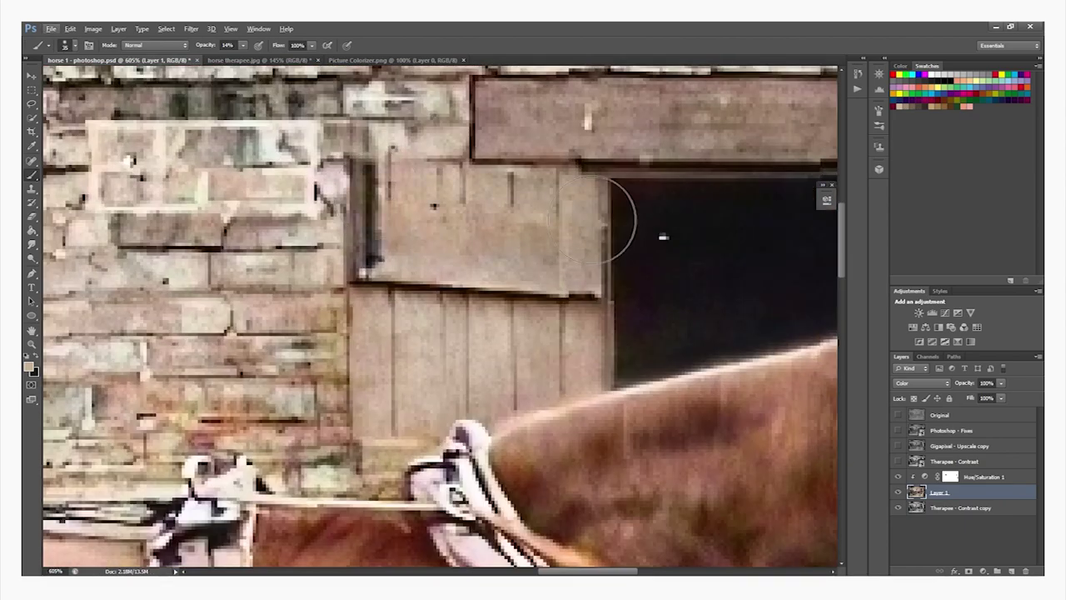
{"action": "scroll", "coordinate": [556, 202], "scroll_direction": "down", "scroll_amount": 5}
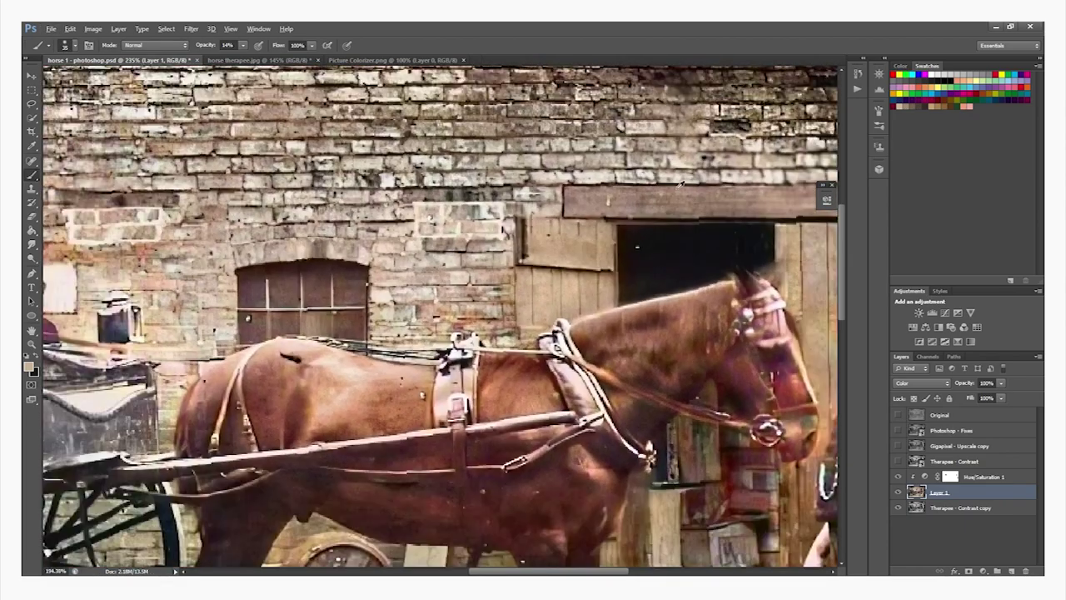
{"action": "scroll", "coordinate": [556, 202], "scroll_direction": "down", "scroll_amount": 1}
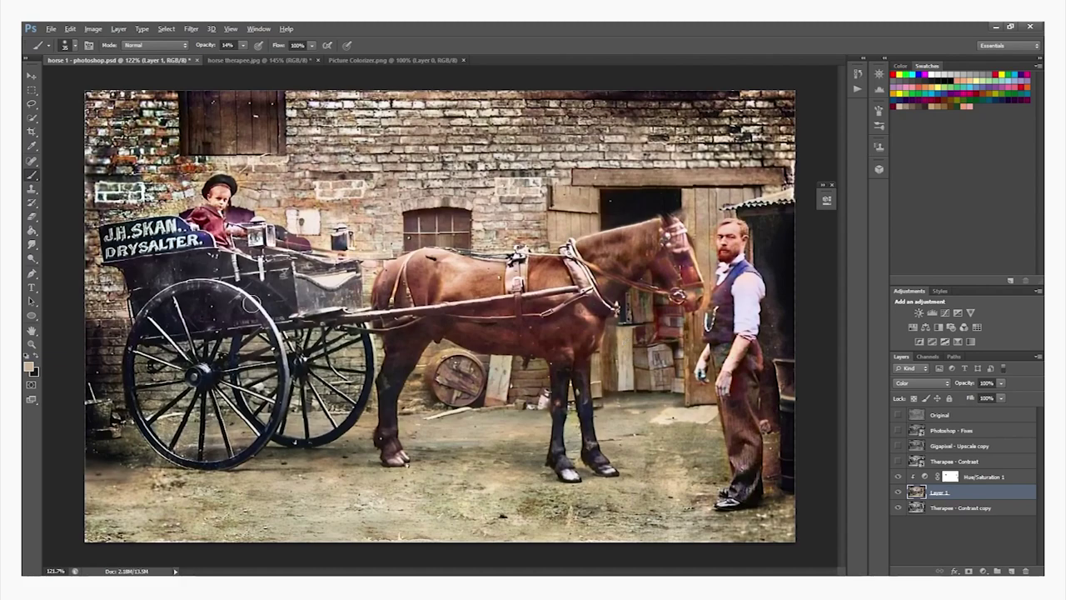
Sample a skin tone from the man's forearm and paint it over his arms and blue-tinted hand.
{"action": "scroll", "coordinate": [679, 350], "scroll_direction": "up", "scroll_amount": 6}
{"action": "scroll", "coordinate": [691, 400], "scroll_direction": "down", "scroll_amount": 4}
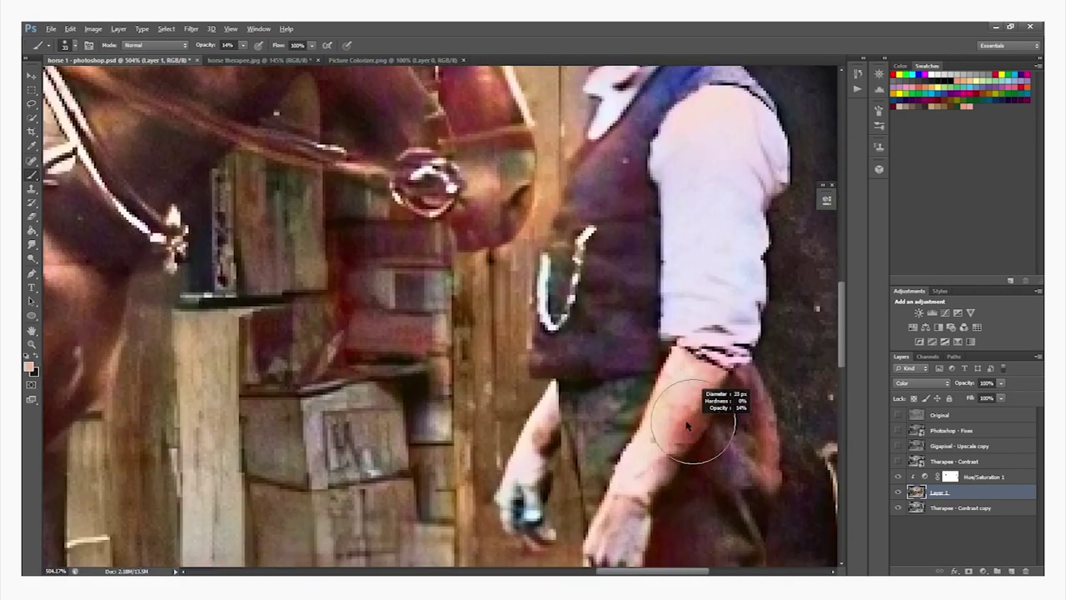
{"action": "scroll", "coordinate": [715, 242], "scroll_direction": "up", "scroll_amount": 3}
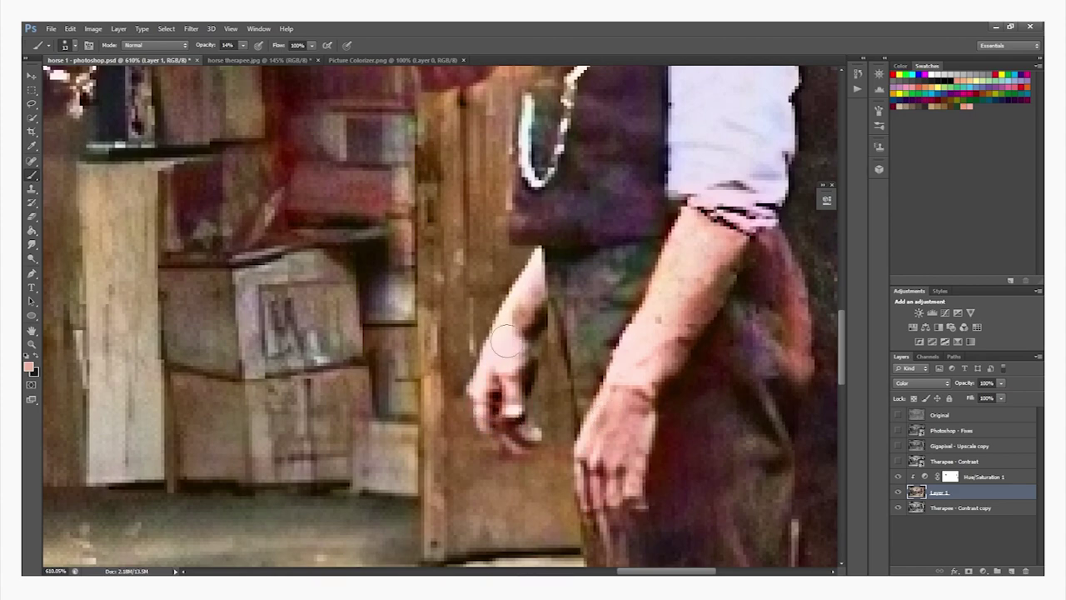
Even out the man's forehead and cheeks with the sampled skin tone.
{"action": "scroll", "coordinate": [522, 434], "scroll_direction": "down", "scroll_amount": 4}
{"action": "scroll", "coordinate": [505, 214], "scroll_direction": "up", "scroll_amount": 5}
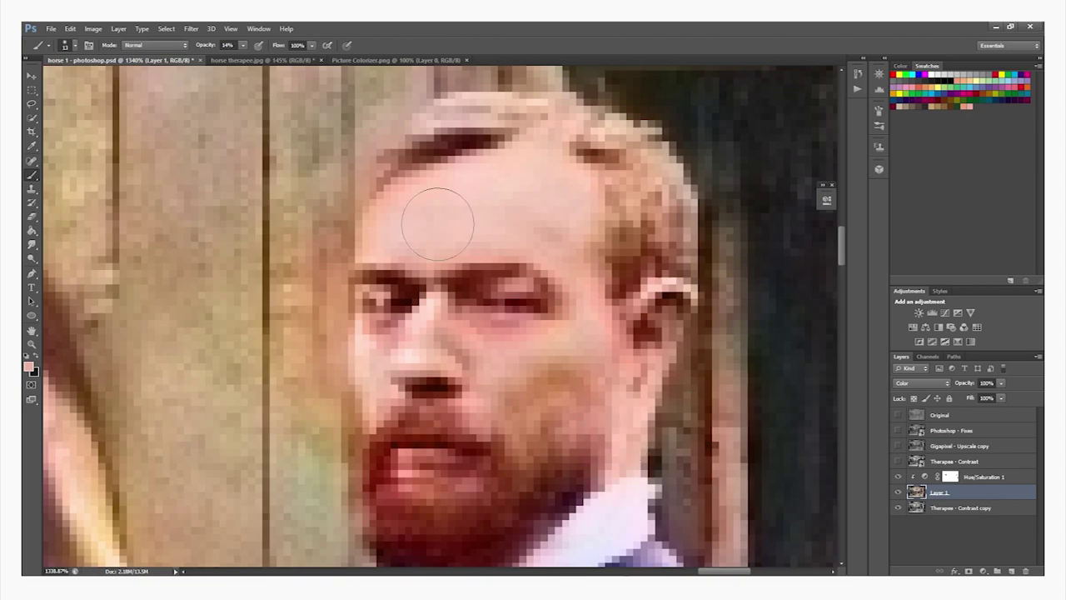
{"action": "scroll", "coordinate": [490, 272], "scroll_direction": "down", "scroll_amount": 4}
{"action": "scroll", "coordinate": [488, 274], "scroll_direction": "up", "scroll_amount": 4}
Tint the man's hair and beard reddish brown with a smaller brush, and toggle Layer 1's visibility to compare.
{"action": "key", "text": "bracketleft"}
{"action": "key", "text": "bracketleft"}
{"action": "key", "text": "bracketleft"}
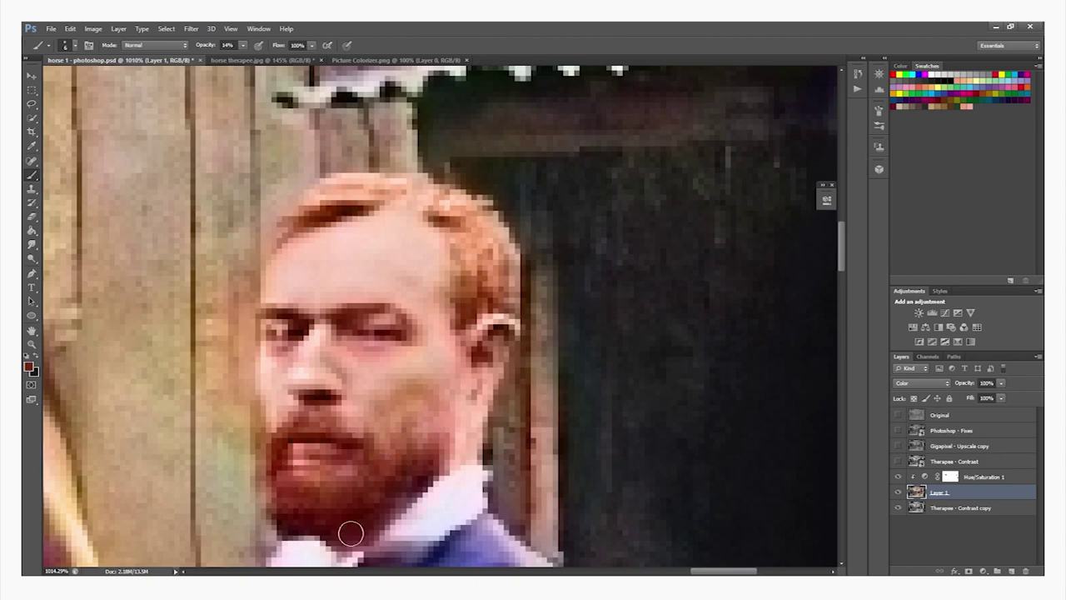
{"action": "scroll", "coordinate": [403, 438], "scroll_direction": "down", "scroll_amount": 5}
{"action": "left_click", "coordinate": [898, 493]}
{"action": "left_click", "coordinate": [899, 493]}
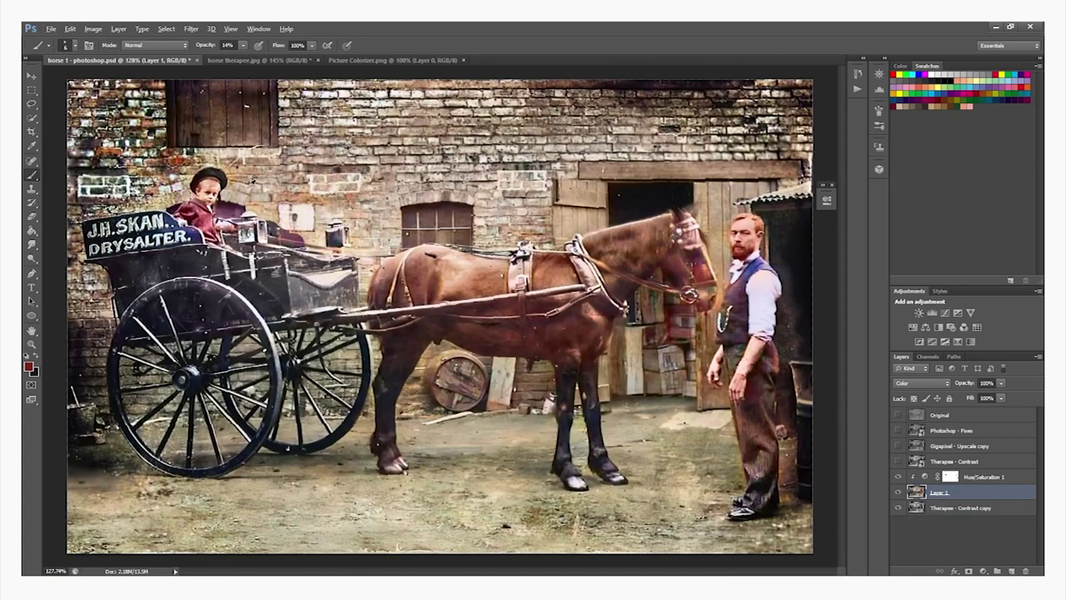
Tint the boy's hairline beneath the hat with the reddish tone using a very small brush.
{"action": "scroll", "coordinate": [189, 183], "scroll_direction": "up", "scroll_amount": 6}
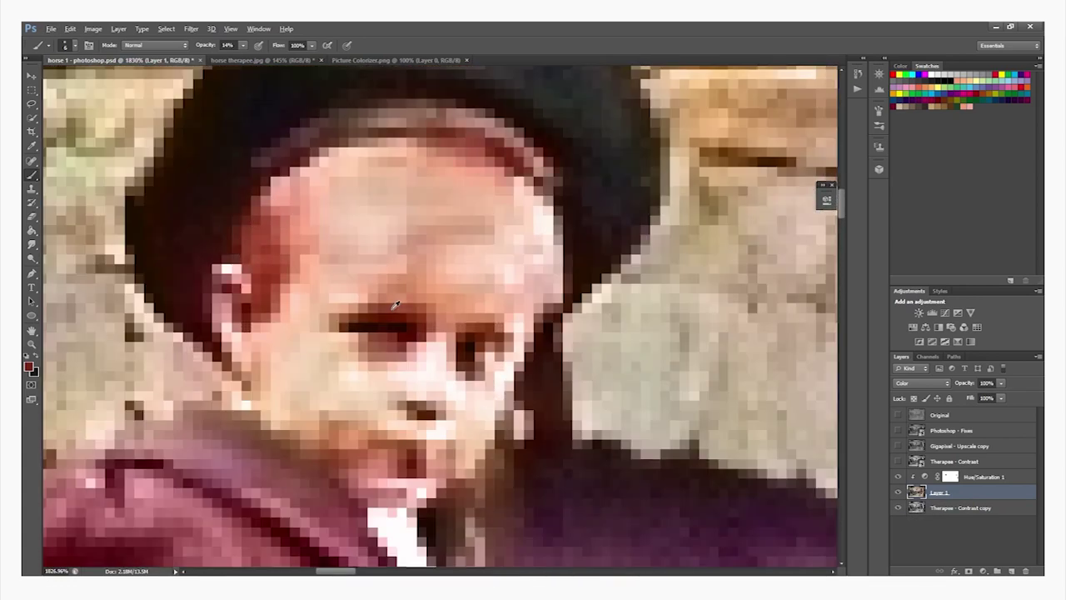
{"action": "scroll", "coordinate": [485, 345], "scroll_direction": "down", "scroll_amount": 5}
{"action": "scroll", "coordinate": [504, 333], "scroll_direction": "up", "scroll_amount": 5}
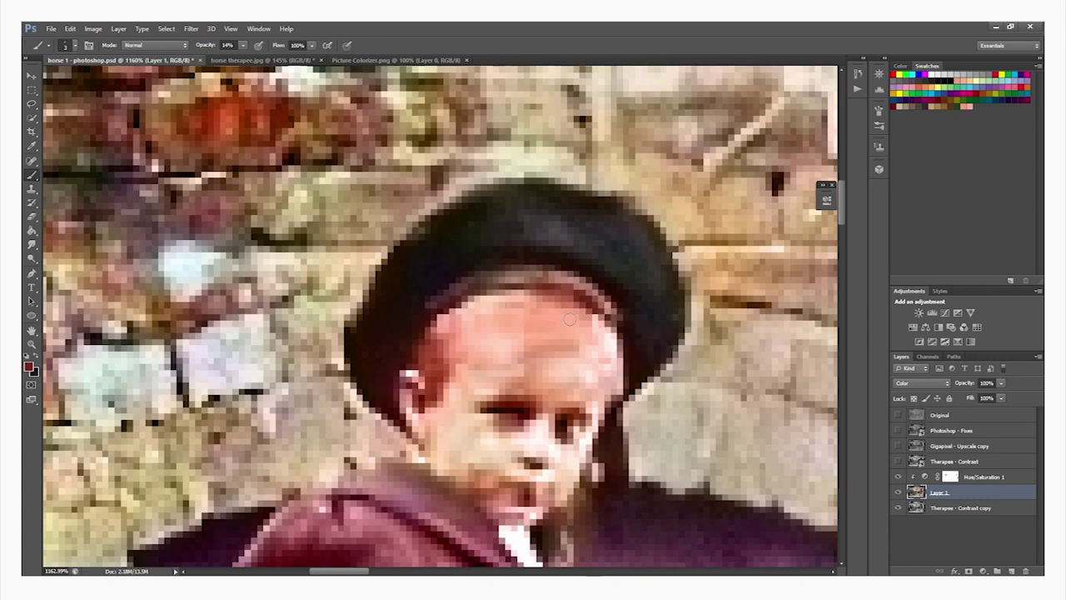
Sample a dark tone from the boy's hat and paint it over the whole hat.
{"action": "left_click", "coordinate": [512, 250], "text": "alt"}
{"action": "mouse_move", "coordinate": [512, 251]}
{"action": "left_mouse_down"}
{"action": "mouse_move", "coordinate": [459, 276]}
{"action": "mouse_move", "coordinate": [428, 277]}
{"action": "left_mouse_up"}
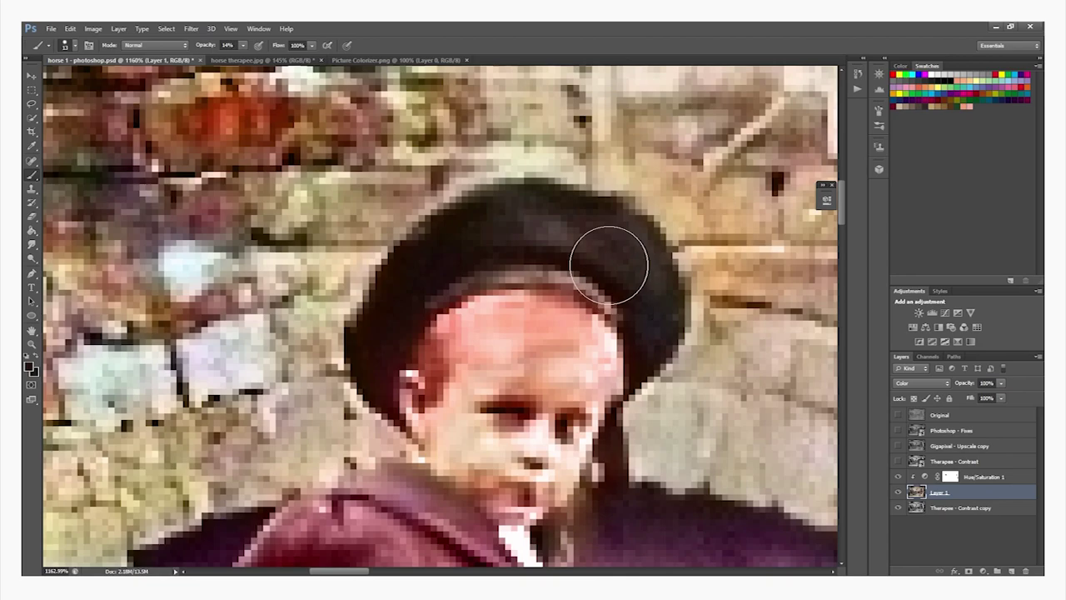
{"action": "scroll", "coordinate": [535, 238], "scroll_direction": "down", "scroll_amount": 5}
{"action": "scroll", "coordinate": [439, 312], "scroll_direction": "down", "scroll_amount": 1}
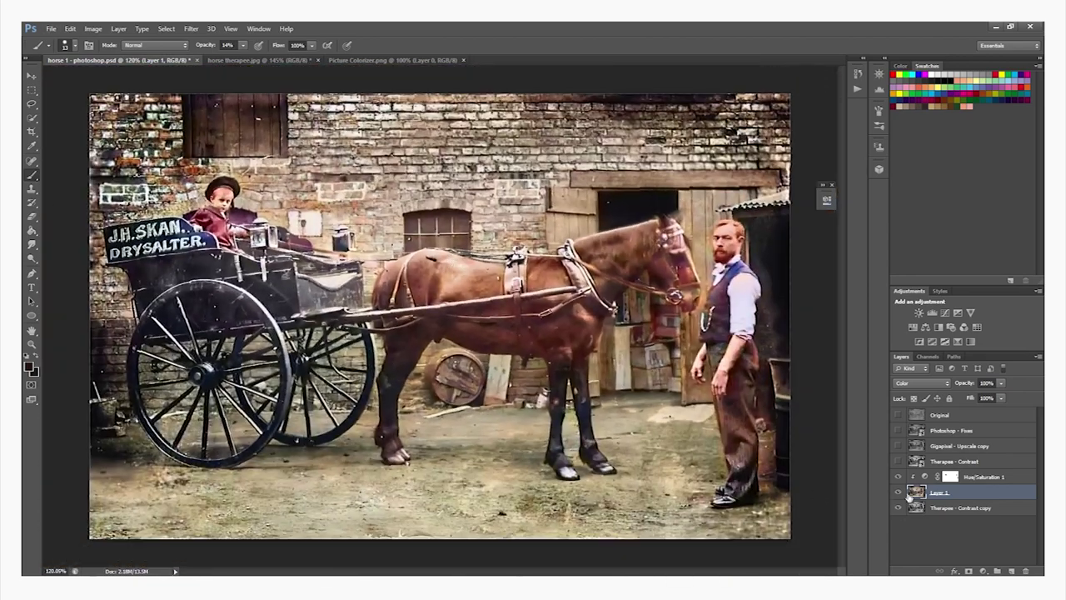
Sample a skin tone from the man's face and paint it over the boy's face.
{"action": "left_click", "coordinate": [726, 234], "text": "alt"}
{"action": "scroll", "coordinate": [237, 196], "scroll_direction": "up", "scroll_amount": 7}
{"action": "left_click_drag", "start_coordinate": [237, 196], "coordinate": [229, 197]}
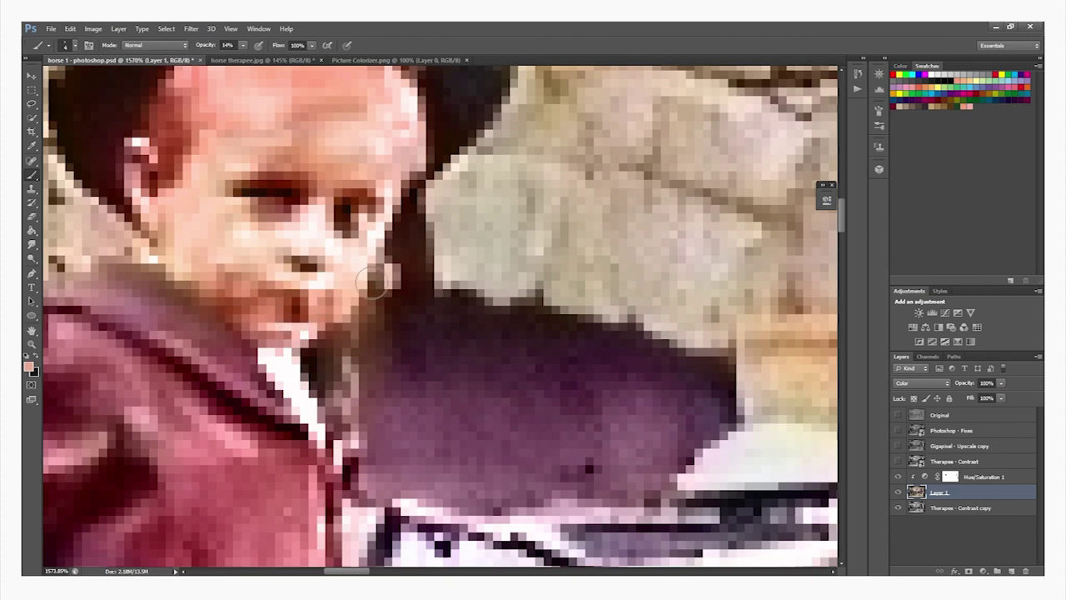
Paint the boy's hand resting on the sign board with the sampled skin tone.
{"action": "scroll", "coordinate": [283, 279], "scroll_direction": "down", "scroll_amount": 5}
{"action": "scroll", "coordinate": [221, 354], "scroll_direction": "up", "scroll_amount": 6}
{"action": "mouse_move", "coordinate": [308, 337]}
{"action": "left_mouse_down"}
{"action": "mouse_move", "coordinate": [321, 333]}
{"action": "mouse_move", "coordinate": [304, 329]}
{"action": "mouse_move", "coordinate": [323, 344]}
{"action": "left_mouse_up"}
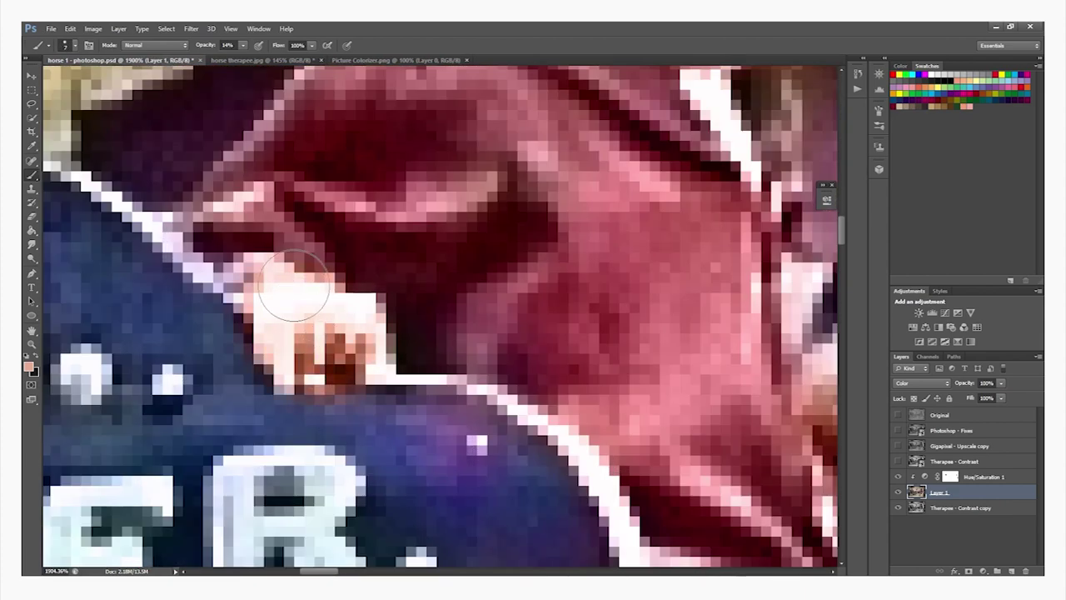
{"action": "scroll", "coordinate": [323, 343], "scroll_direction": "down", "scroll_amount": 8}
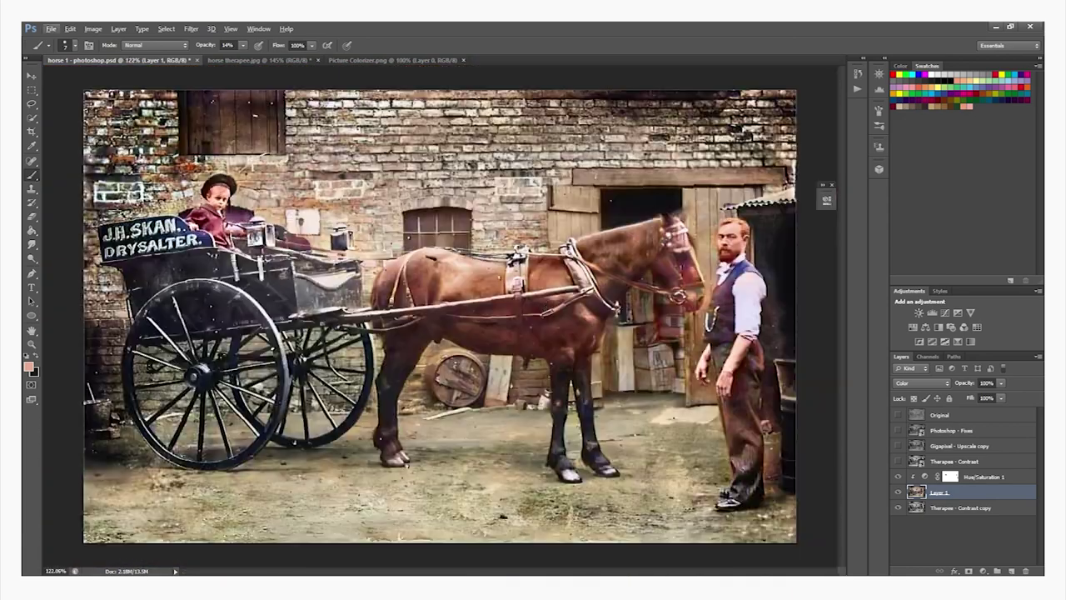
Sample a dark neutral tone and paint it over the horse's lower legs and hooves.
{"action": "scroll", "coordinate": [541, 381], "scroll_direction": "up", "scroll_amount": 8}
{"action": "left_click", "coordinate": [600, 339], "text": "alt"}
{"action": "scroll", "coordinate": [611, 275], "scroll_direction": "down", "scroll_amount": 3}
{"action": "right_click", "coordinate": [604, 321], "text": "alt"}
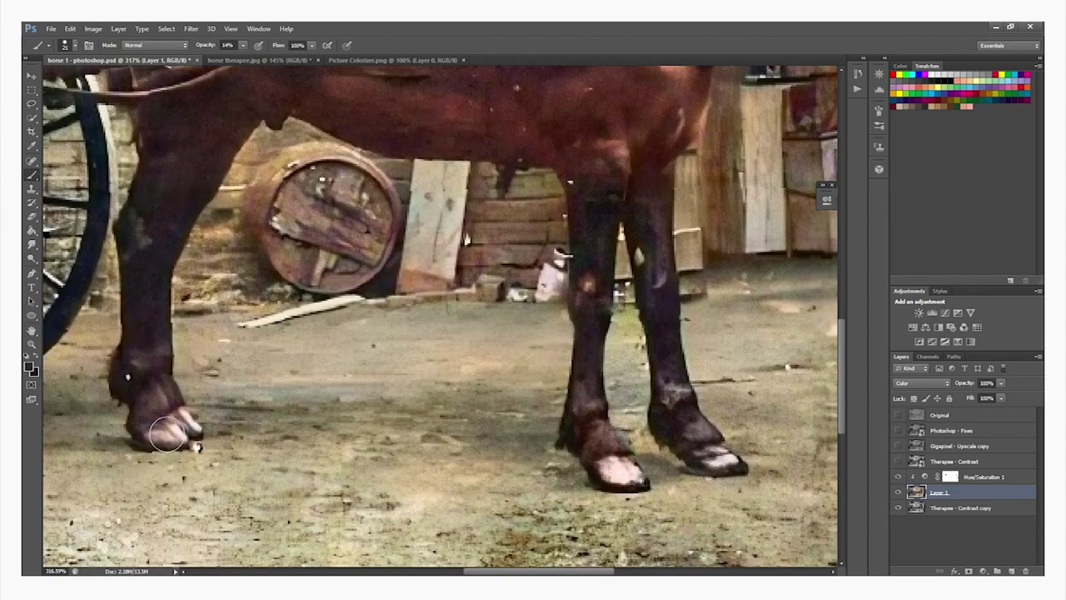
Sample a ground tone and paint it over the yard around the horse's feet with a large brush.
{"action": "scroll", "coordinate": [432, 357], "scroll_direction": "down", "scroll_amount": 2}
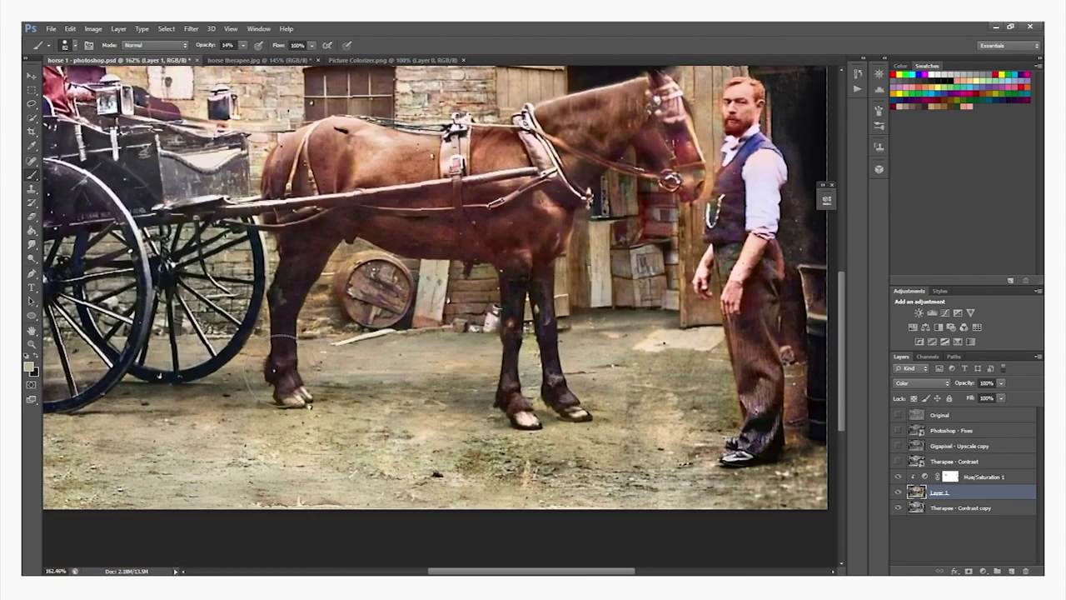
{"action": "scroll", "coordinate": [537, 437], "scroll_direction": "down", "scroll_amount": 7}
{"action": "scroll", "coordinate": [491, 458], "scroll_direction": "up", "scroll_amount": 4}
{"action": "scroll", "coordinate": [460, 400], "scroll_direction": "down", "scroll_amount": 6}
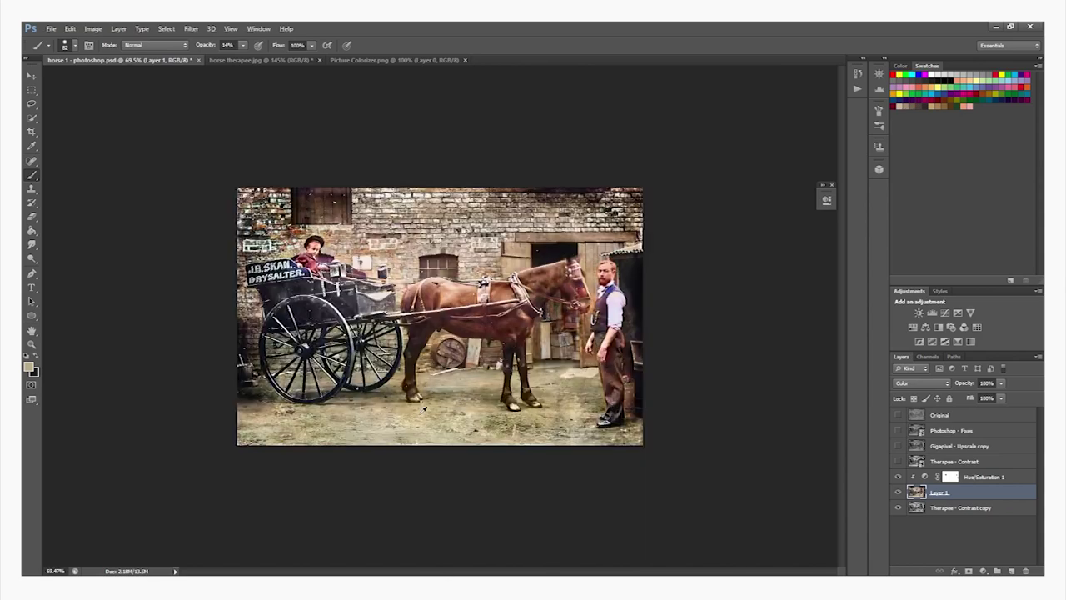
Sample a dark brown from the horse's leg and paint it over the lower legs.
{"action": "scroll", "coordinate": [460, 398], "scroll_direction": "up", "scroll_amount": 2}
{"action": "left_click", "coordinate": [570, 395], "text": "alt"}
{"action": "scroll", "coordinate": [572, 400], "scroll_direction": "up", "scroll_amount": 5}
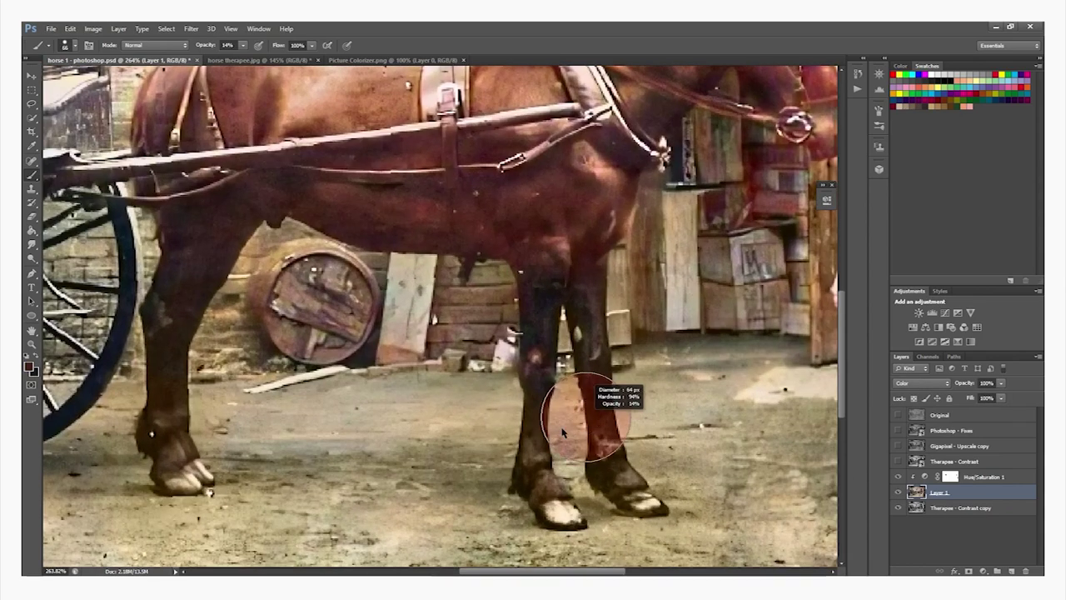
{"action": "scroll", "coordinate": [520, 354], "scroll_direction": "up", "scroll_amount": 1}
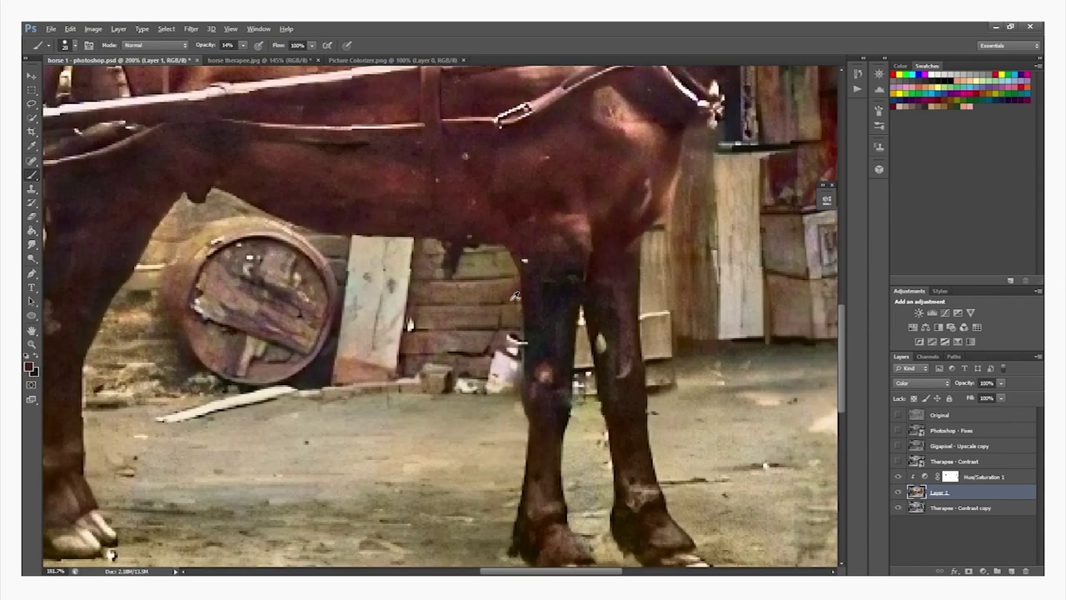
Clone out the dark mark on the horse's hindquarters on the Therapee - Contrast copy layer.
{"action": "scroll", "coordinate": [521, 354], "scroll_direction": "down", "scroll_amount": 5}
{"action": "scroll", "coordinate": [323, 318], "scroll_direction": "up", "scroll_amount": 8}
{"action": "left_click", "coordinate": [322, 318], "text": "alt"}
{"action": "left_click", "coordinate": [32, 188]}
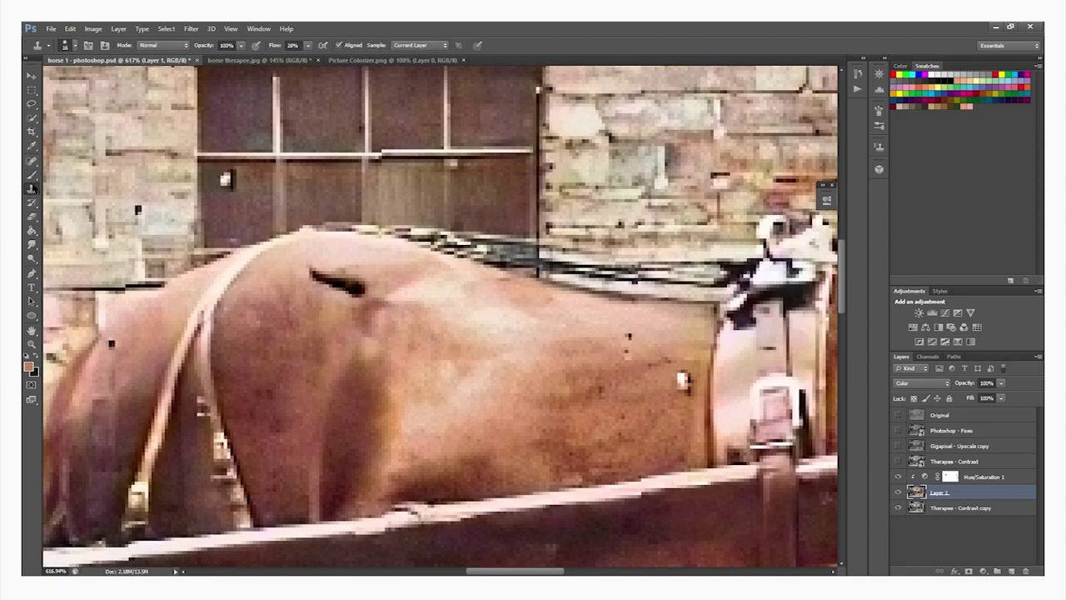
{"action": "scroll", "coordinate": [316, 318], "scroll_direction": "up", "scroll_amount": 3}
{"action": "left_click", "coordinate": [931, 511]}
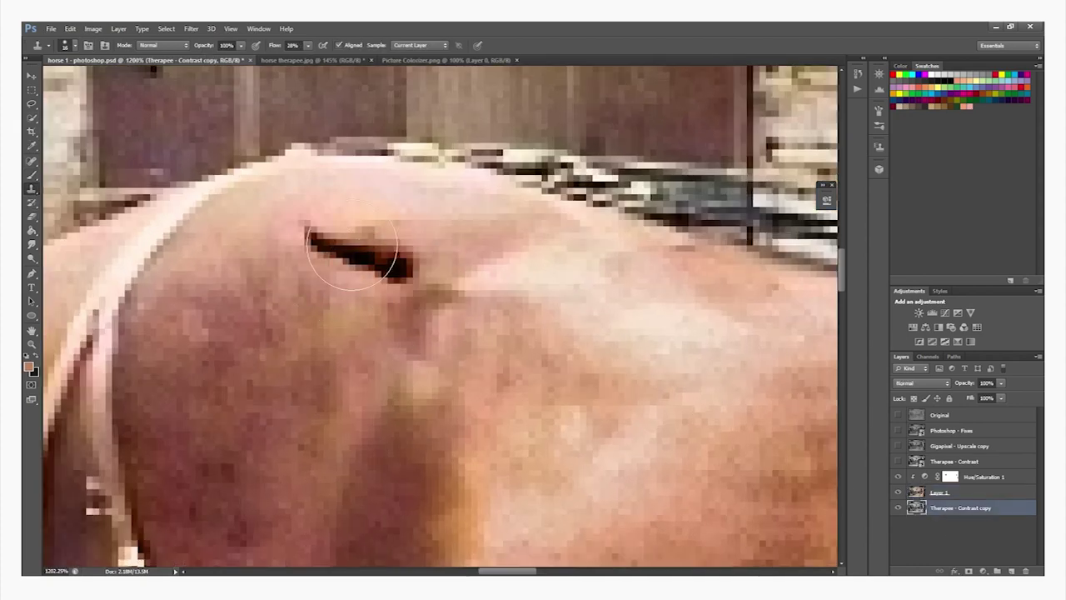
{"action": "left_click_drag", "start_coordinate": [327, 243], "coordinate": [392, 263]}
{"action": "scroll", "coordinate": [477, 283], "scroll_direction": "down", "scroll_amount": 6}
Blend the retouched hindquarters with the Clone Stamp at 45% opacity and check the base layer's contribution by toggling it.
{"action": "scroll", "coordinate": [477, 283], "scroll_direction": "up", "scroll_amount": 3}
{"action": "left_click", "coordinate": [241, 46]}
{"action": "left_click_drag", "start_coordinate": [242, 60], "coordinate": [211, 62]}
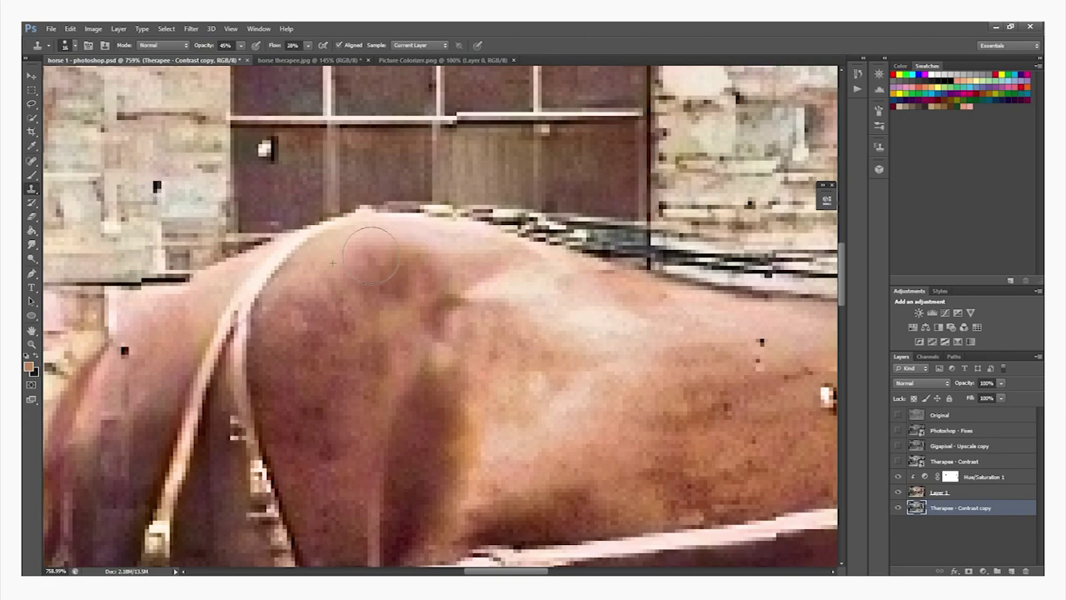
{"action": "scroll", "coordinate": [457, 324], "scroll_direction": "down", "scroll_amount": 3}
{"action": "scroll", "coordinate": [457, 323], "scroll_direction": "up", "scroll_amount": 3}
{"action": "scroll", "coordinate": [457, 323], "scroll_direction": "down", "scroll_amount": 6}
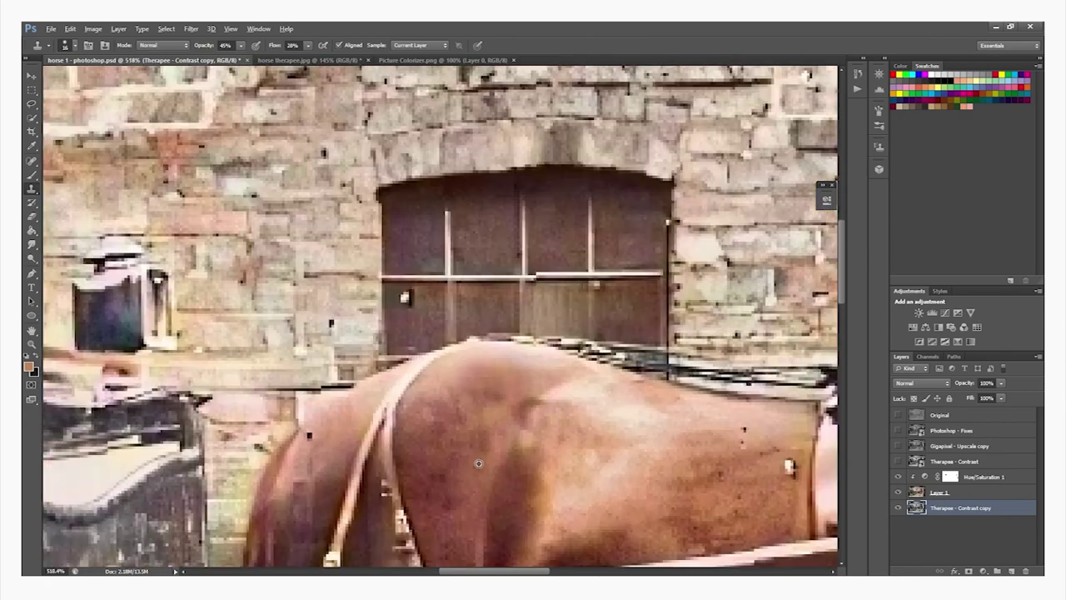
{"action": "left_click", "coordinate": [898, 508]}
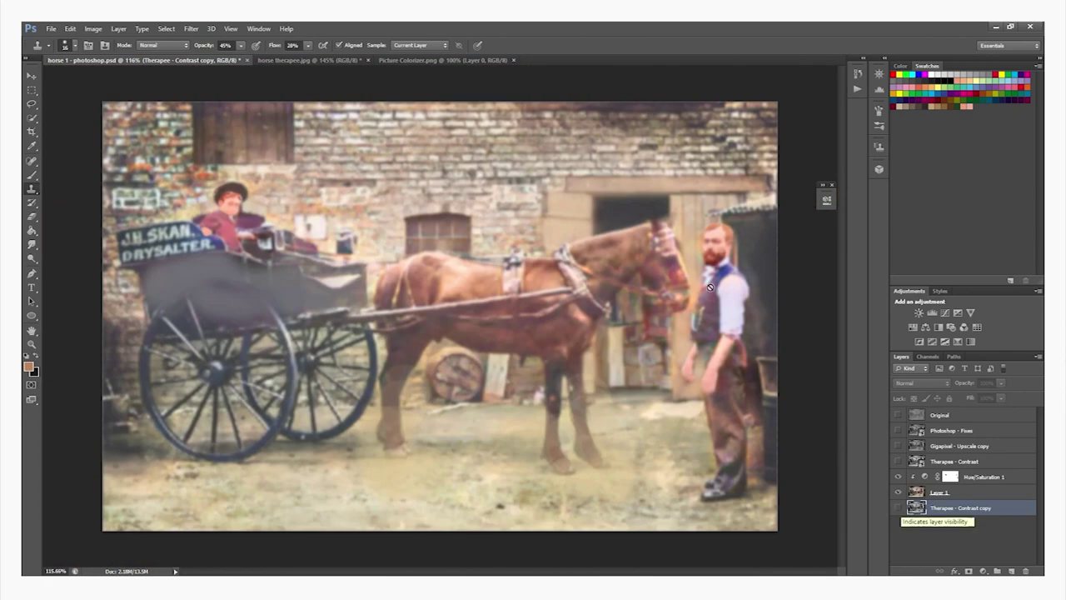
{"action": "left_click", "coordinate": [899, 508]}
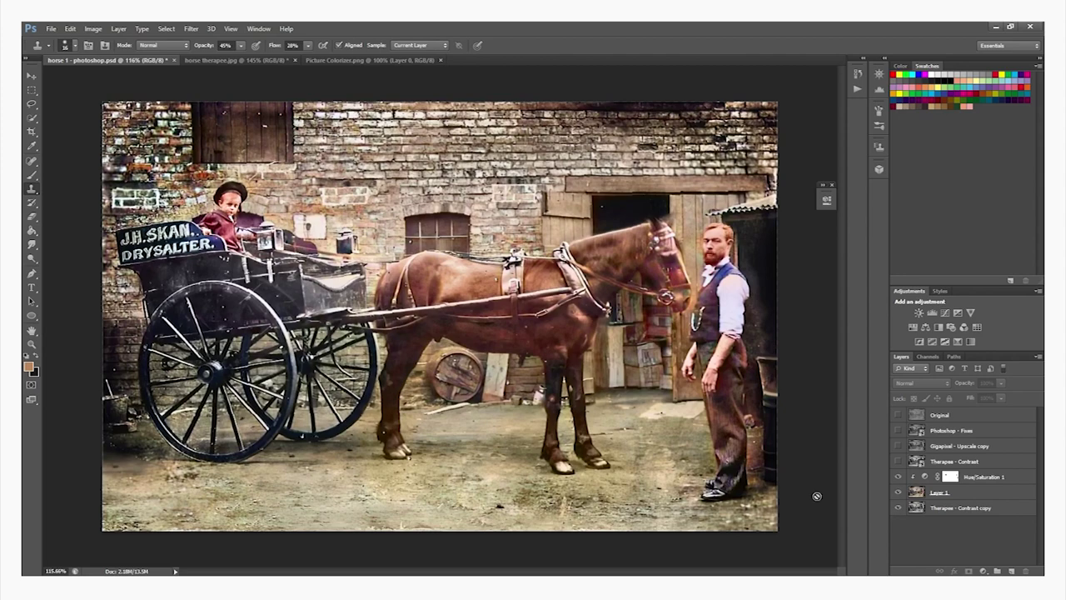
Reselect Layer 1 and brush a sampled neutral grey over the man's trousers.
{"action": "scroll", "coordinate": [664, 306], "scroll_direction": "up", "scroll_amount": 4}
{"action": "key", "text": "b"}
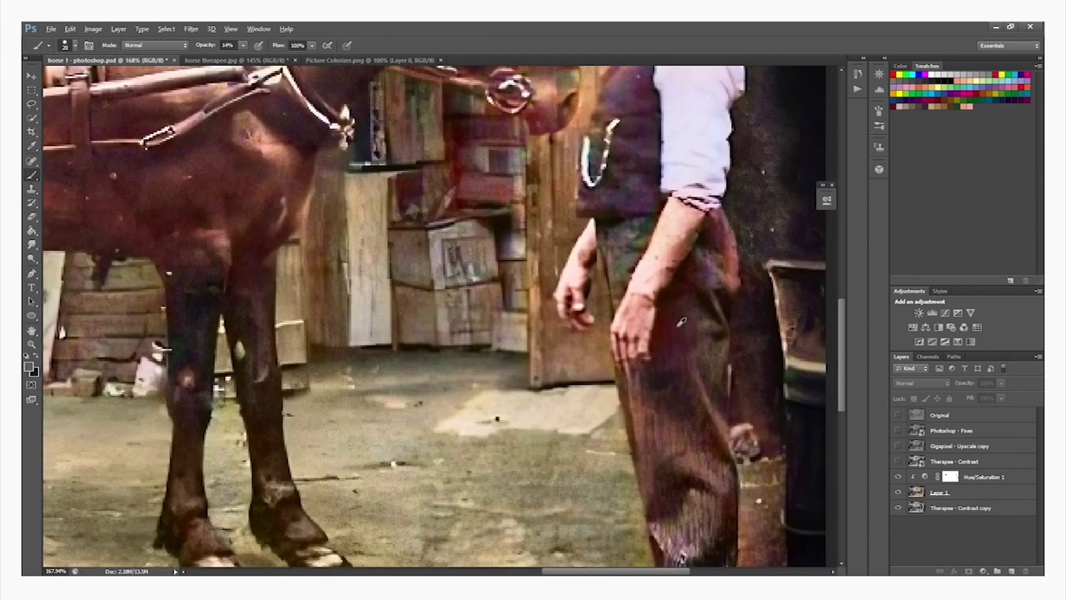
{"action": "scroll", "coordinate": [664, 306], "scroll_direction": "up", "scroll_amount": 3}
{"action": "left_click_drag", "start_coordinate": [591, 359], "coordinate": [612, 359]}
{"action": "left_click", "coordinate": [505, 393]}
{"action": "key", "text": "Return"}
{"action": "left_click", "coordinate": [918, 495]}
{"action": "mouse_move", "coordinate": [494, 275]}
{"action": "left_mouse_down"}
{"action": "mouse_move", "coordinate": [524, 178]}
{"action": "mouse_move", "coordinate": [543, 334]}
{"action": "mouse_move", "coordinate": [493, 325]}
{"action": "mouse_move", "coordinate": [487, 301]}
{"action": "left_mouse_up"}
Shrink the brush to 10 px and paint the grey along the edges and lower legs of the trousers.
{"action": "scroll", "coordinate": [531, 408], "scroll_direction": "down", "scroll_amount": 2}
{"action": "scroll", "coordinate": [532, 408], "scroll_direction": "down", "scroll_amount": 4}
{"action": "scroll", "coordinate": [526, 392], "scroll_direction": "up", "scroll_amount": 4}
{"action": "scroll", "coordinate": [427, 209], "scroll_direction": "up", "scroll_amount": 10}
{"action": "key", "text": "["}
{"action": "key", "text": "["}
{"action": "key", "text": "["}
{"action": "key", "text": "["}
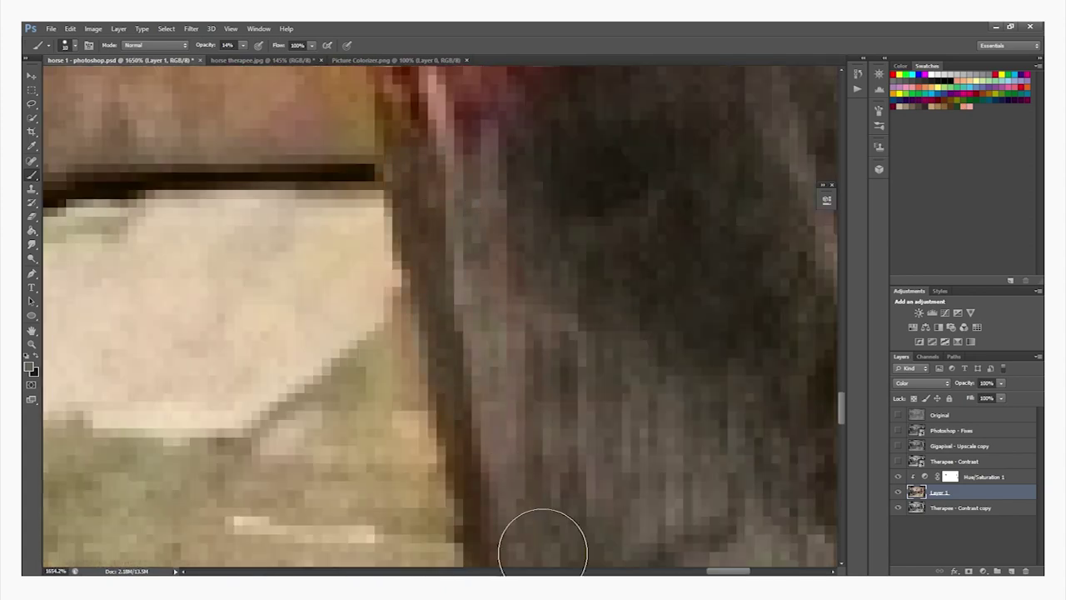
{"action": "scroll", "coordinate": [506, 443], "scroll_direction": "down", "scroll_amount": 8}
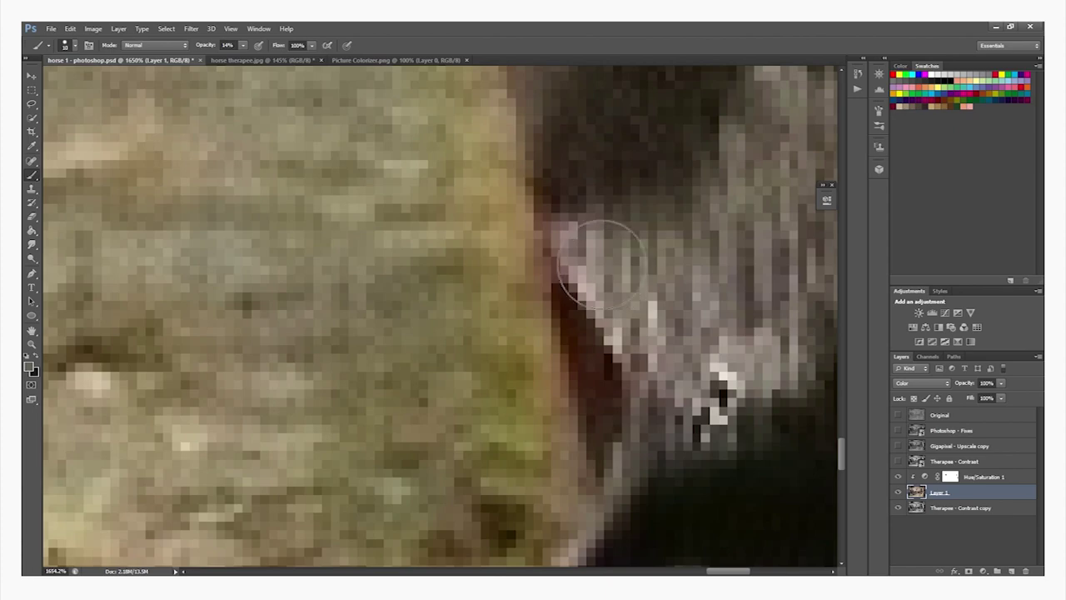
{"action": "scroll", "coordinate": [596, 299], "scroll_direction": "down", "scroll_amount": 8}
{"action": "scroll", "coordinate": [643, 216], "scroll_direction": "up", "scroll_amount": 6}
{"action": "left_click_drag", "start_coordinate": [509, 150], "coordinate": [516, 528]}
{"action": "scroll", "coordinate": [492, 506], "scroll_direction": "down", "scroll_amount": 10}
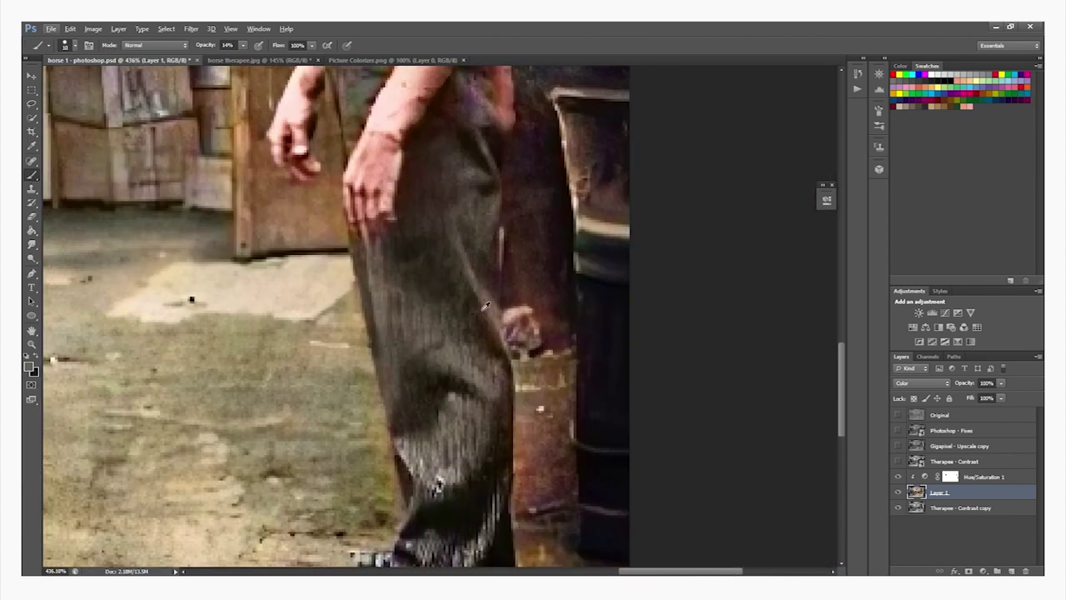
Paint the grey tone over the upper trousers around and behind the man's forearm.
{"action": "scroll", "coordinate": [487, 325], "scroll_direction": "up", "scroll_amount": 7}
{"action": "scroll", "coordinate": [491, 453], "scroll_direction": "down", "scroll_amount": 5}
{"action": "scroll", "coordinate": [498, 214], "scroll_direction": "up", "scroll_amount": 6}
{"action": "scroll", "coordinate": [460, 162], "scroll_direction": "up", "scroll_amount": 3}
{"action": "scroll", "coordinate": [476, 158], "scroll_direction": "down", "scroll_amount": 3}
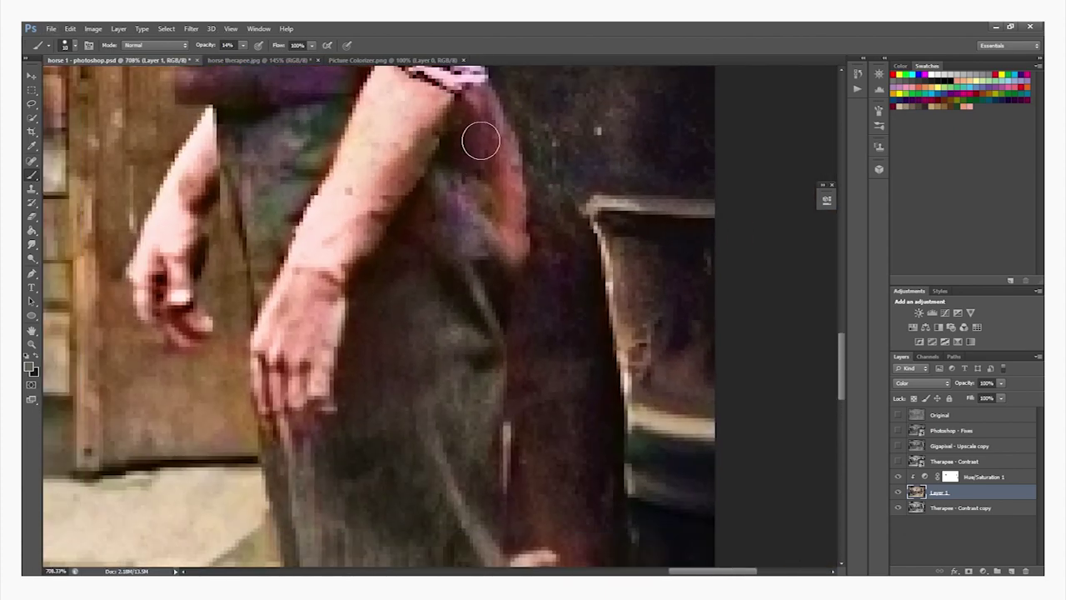
{"action": "scroll", "coordinate": [476, 157], "scroll_direction": "up", "scroll_amount": 2}
{"action": "scroll", "coordinate": [405, 367], "scroll_direction": "down", "scroll_amount": 3}
{"action": "scroll", "coordinate": [245, 235], "scroll_direction": "down", "scroll_amount": 5}
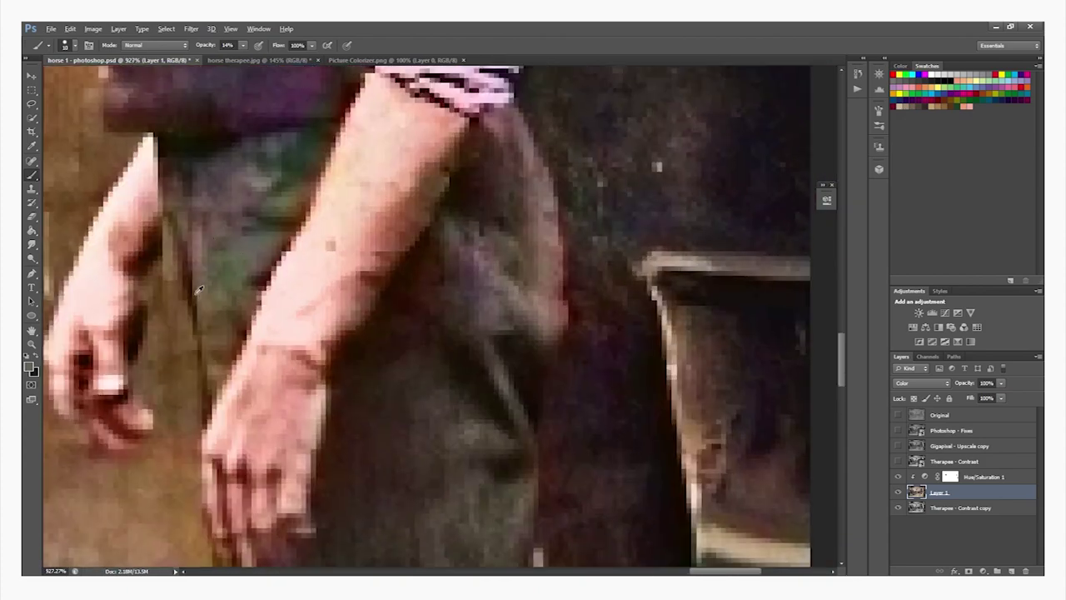
Paint the man's waistcoat with a blue tone and compare the photo with and without Layer 1.
{"action": "scroll", "coordinate": [568, 206], "scroll_direction": "up", "scroll_amount": 6}
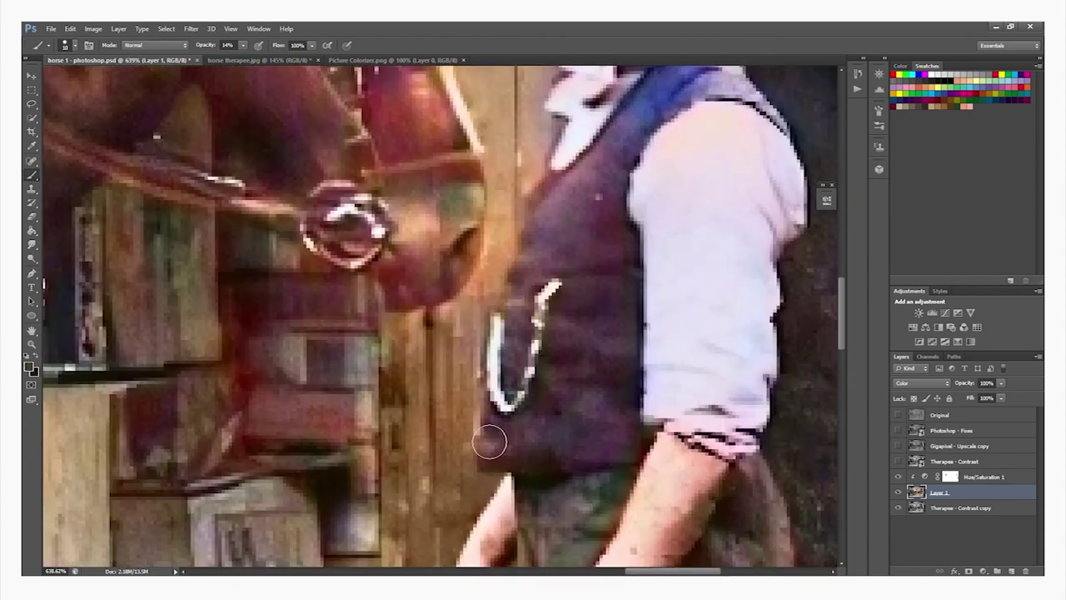
{"action": "scroll", "coordinate": [489, 443], "scroll_direction": "down", "scroll_amount": 5}
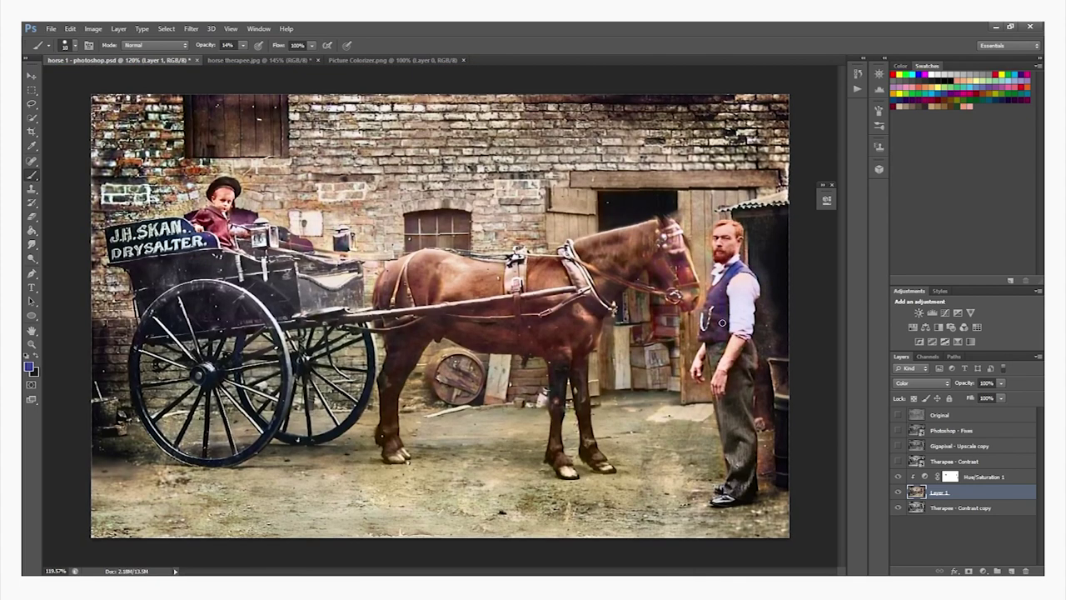
{"action": "left_click", "coordinate": [898, 491]}
{"action": "left_click", "coordinate": [898, 491]}
Reduce the brush to 2 px for fine colour touch-ups and tint the corrugated roof beside the man blue.
{"action": "scroll", "coordinate": [433, 210], "scroll_direction": "up", "scroll_amount": 8}
{"action": "key", "text": "bracketleft"}
{"action": "key", "text": "bracketleft"}
{"action": "key", "text": "bracketleft"}
{"action": "key", "text": "bracketleft"}
{"action": "key", "text": "bracketleft"}
{"action": "key", "text": "bracketleft"}
{"action": "key", "text": "bracketleft"}
{"action": "key", "text": "bracketleft"}
{"action": "key", "text": "bracketleft"}
{"action": "key", "text": "bracketleft"}
{"action": "key", "text": "bracketleft"}
{"action": "key", "text": "bracketleft"}
{"action": "key", "text": "bracketleft"}
{"action": "key", "text": "bracketleft"}
{"action": "key", "text": "bracketleft"}
{"action": "scroll", "coordinate": [286, 235], "scroll_direction": "down", "scroll_amount": 7}
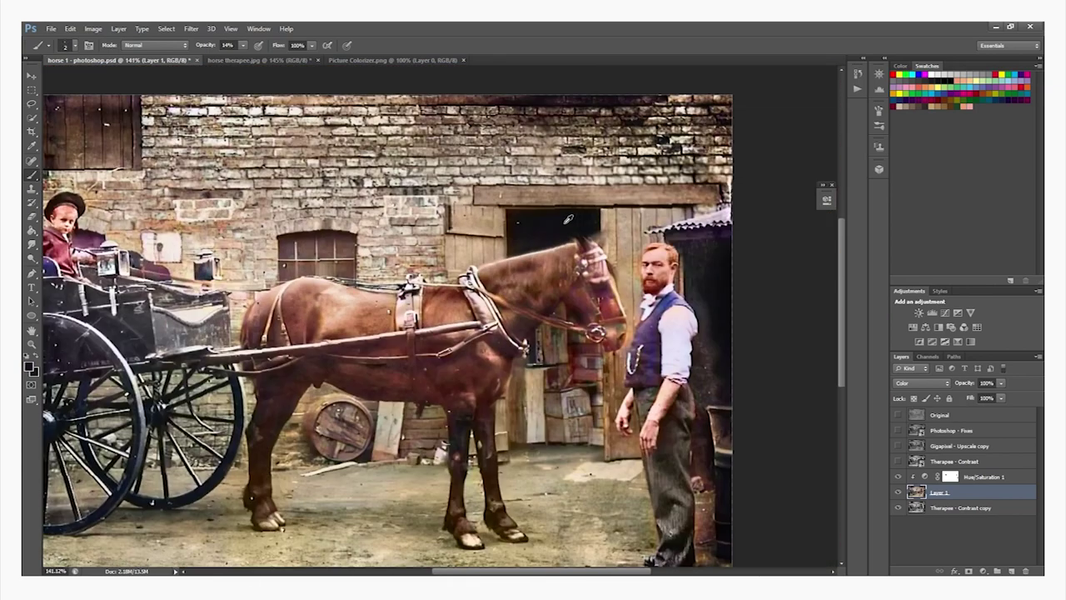
Sample black from the dark doorway and paint it over the arched window panes to neutralise their colour.
{"action": "scroll", "coordinate": [303, 248], "scroll_direction": "up", "scroll_amount": 5}
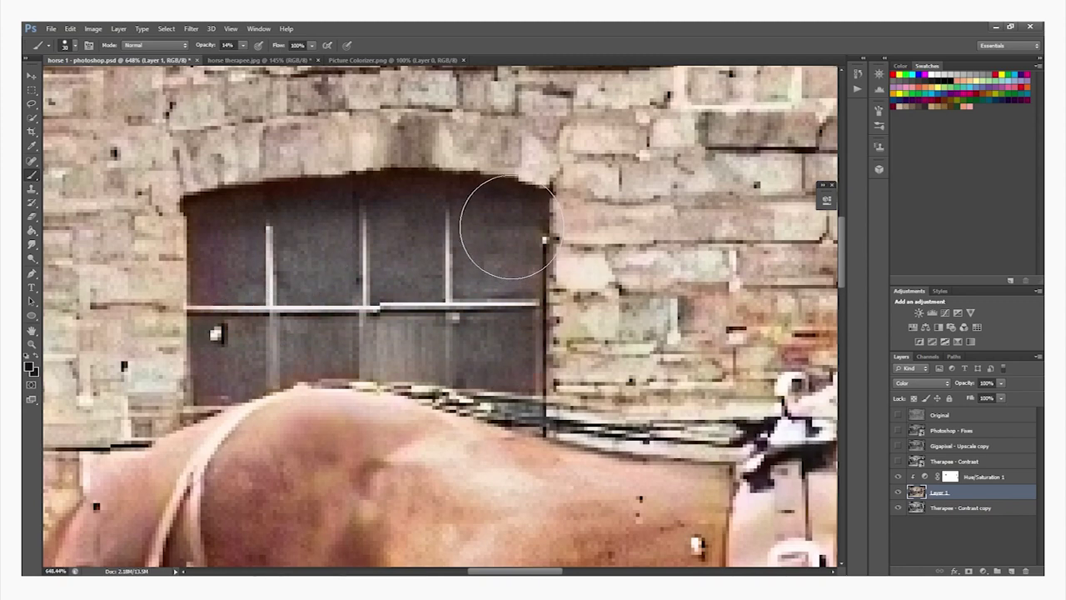
{"action": "key", "text": "ctrl+0"}
{"action": "left_click", "coordinate": [899, 493]}
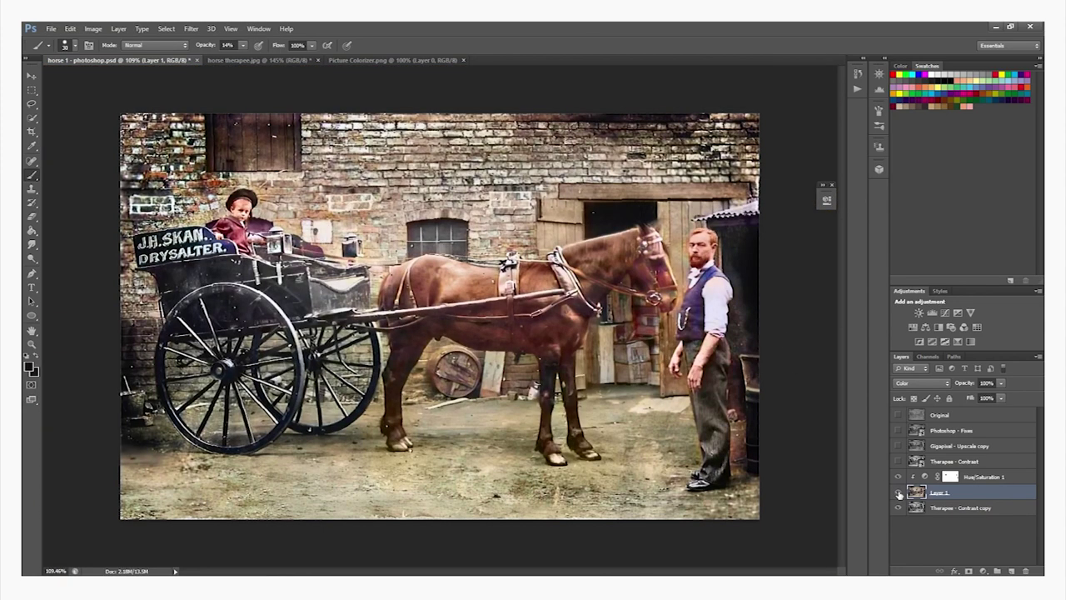
Neutralise the colour of the dark objects beside the cart wheel and compare the result with Layer 1 toggled.
{"action": "scroll", "coordinate": [171, 398], "scroll_direction": "up", "scroll_amount": 12}
{"action": "left_click_drag", "start_coordinate": [480, 572], "coordinate": [412, 571]}
{"action": "scroll", "coordinate": [321, 441], "scroll_direction": "down", "scroll_amount": 5}
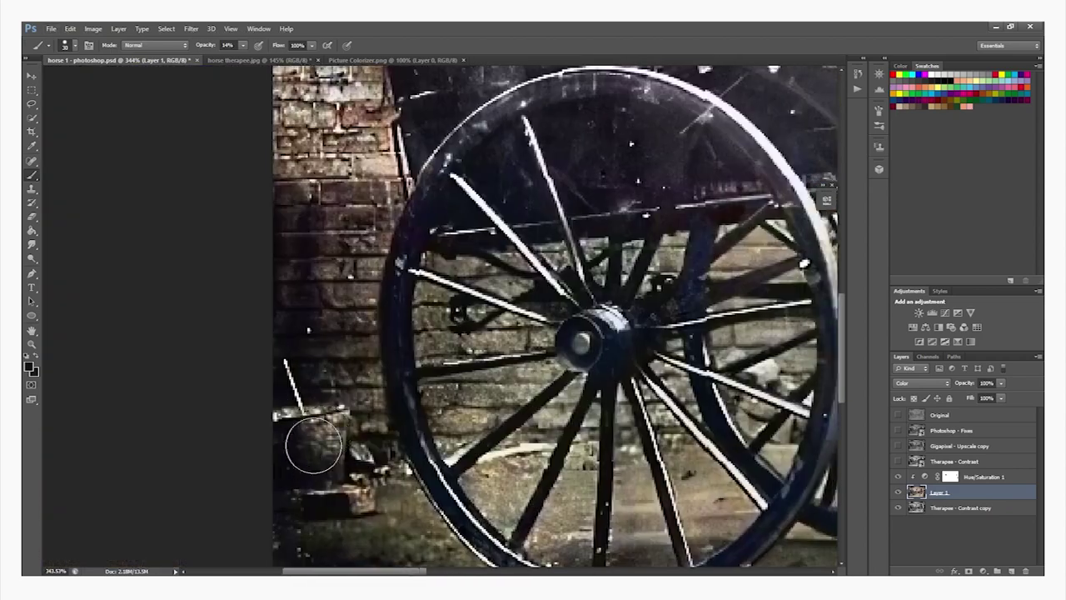
{"action": "left_click", "coordinate": [899, 493]}
{"action": "left_click", "coordinate": [898, 493]}
{"action": "scroll", "coordinate": [506, 336], "scroll_direction": "up", "scroll_amount": 2}
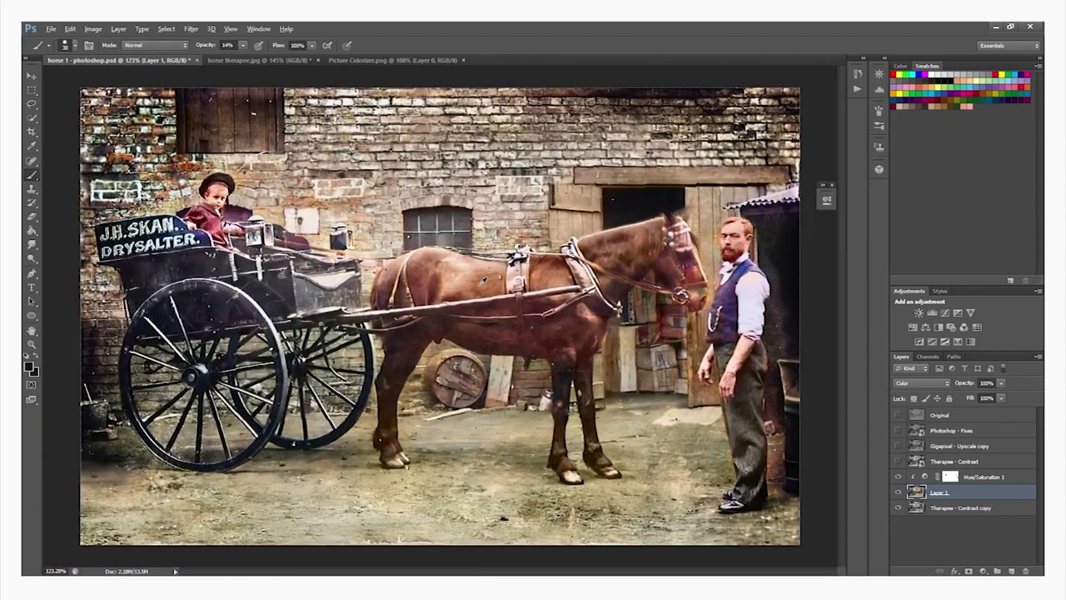
Convert the Hue/Saturation 1, Layer 1 and Therapee - Contrast copy layers into a single smart object.
{"action": "scroll", "coordinate": [410, 320], "scroll_direction": "down", "scroll_amount": 1}
{"action": "left_click", "coordinate": [52, 30]}
{"action": "left_click", "coordinate": [982, 478]}
{"action": "left_click", "coordinate": [984, 510], "text": "shift"}
{"action": "right_click", "coordinate": [981, 510]}
{"action": "left_click", "coordinate": [931, 167]}
{"action": "right_click", "coordinate": [967, 480]}
{"action": "left_click", "coordinate": [957, 480]}
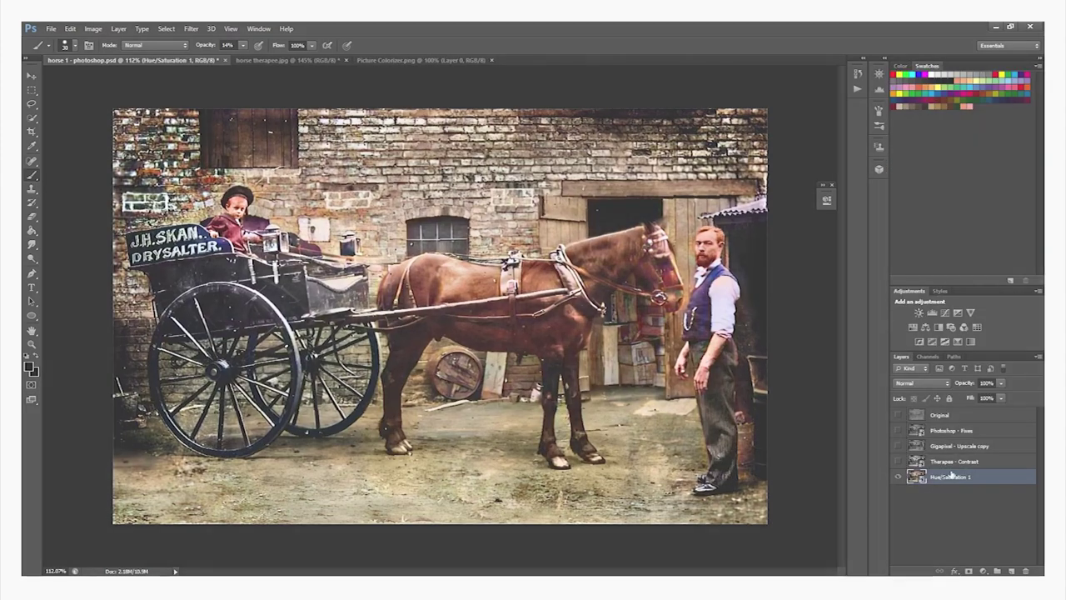
Rename the combined smart object layer as Image Colorizer.
{"action": "double_click", "coordinate": [953, 477]}
{"action": "key", "text": "BackSpace"}
{"action": "type", "text": "Image Colorizer"}
{"action": "key", "text": "Return"}
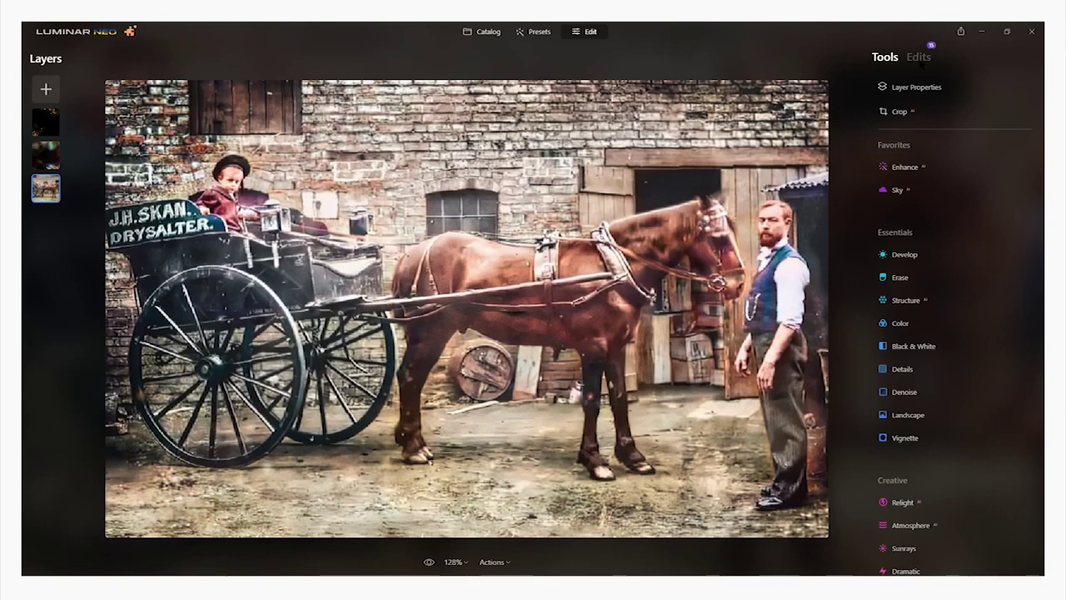
In Luminar Neo, discard the photo's existing edits and extra layers, then return to the editing tools.
{"action": "left_click", "coordinate": [920, 58]}
{"action": "left_click", "coordinate": [921, 89]}
{"action": "left_click", "coordinate": [494, 563]}
{"action": "left_click", "coordinate": [517, 519]}
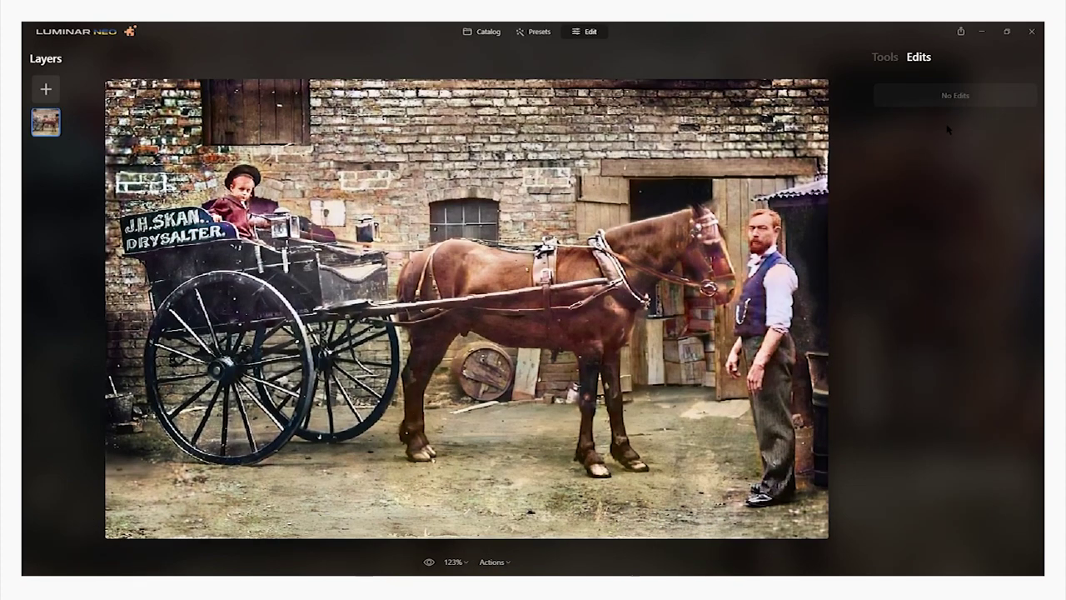
{"action": "left_click", "coordinate": [884, 61]}
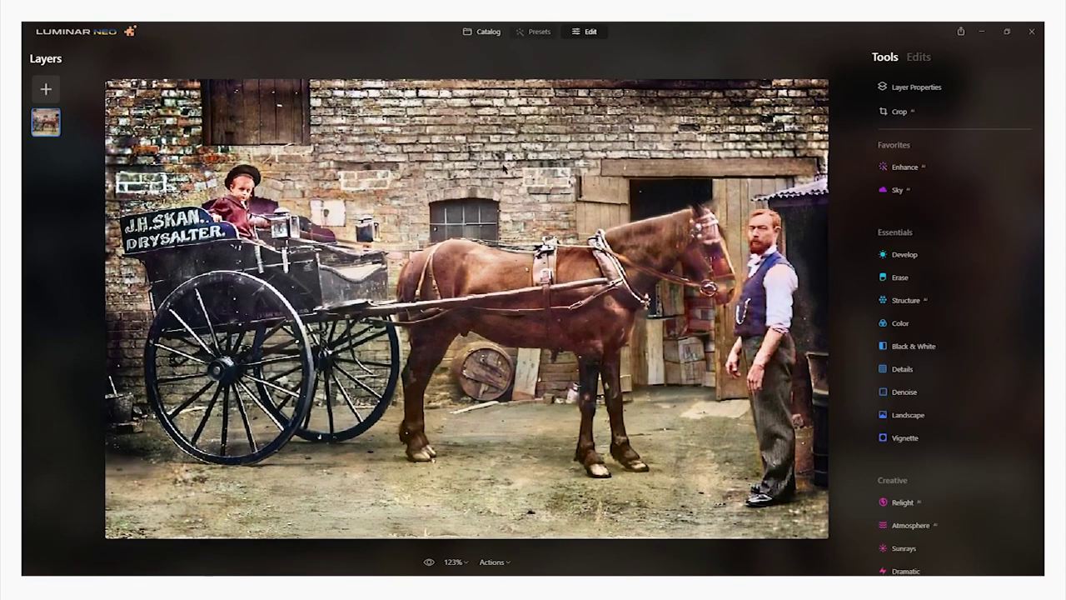
Try the Dream Film, Impact and Toscana presets from the Sunsets collection on the photo.
{"action": "left_click", "coordinate": [534, 32]}
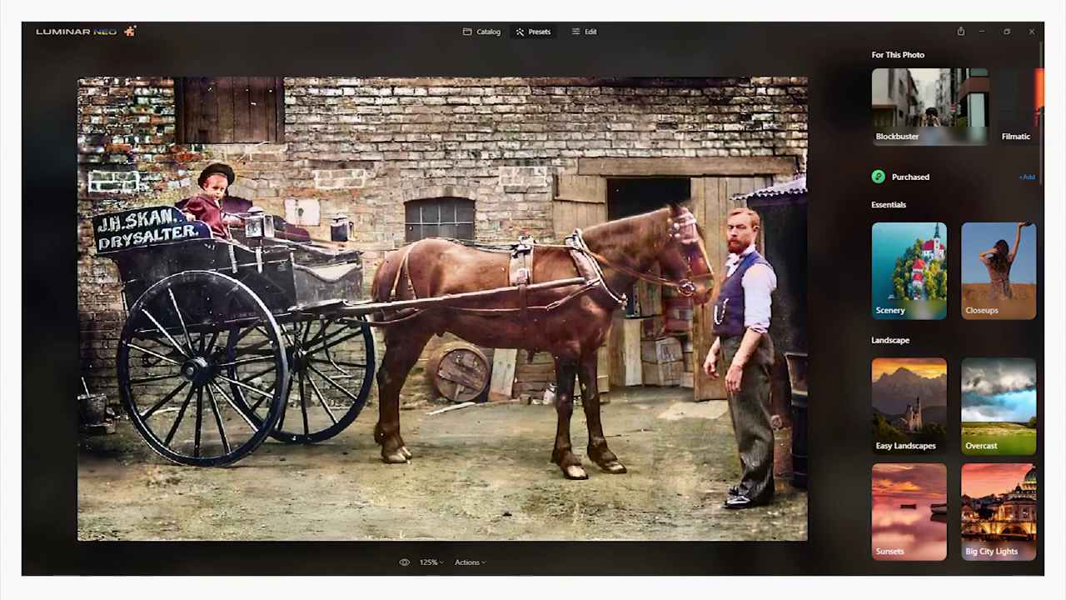
{"action": "scroll", "coordinate": [904, 294], "scroll_direction": "down", "scroll_amount": 1}
{"action": "scroll", "coordinate": [903, 294], "scroll_direction": "down", "scroll_amount": 3}
{"action": "left_click", "coordinate": [909, 341]}
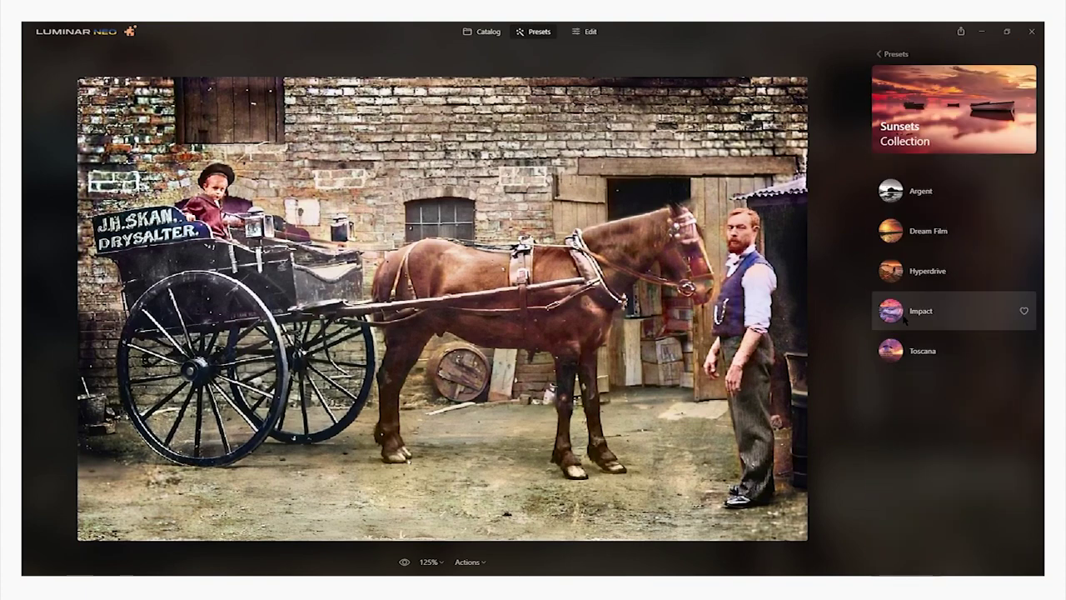
{"action": "left_click", "coordinate": [938, 222]}
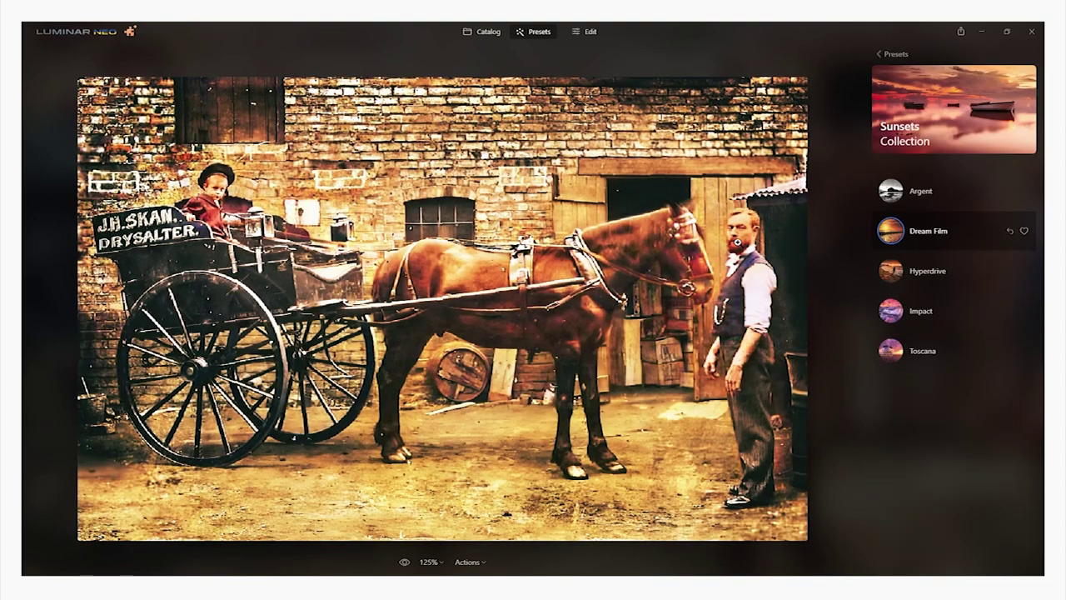
{"action": "left_click", "coordinate": [946, 308]}
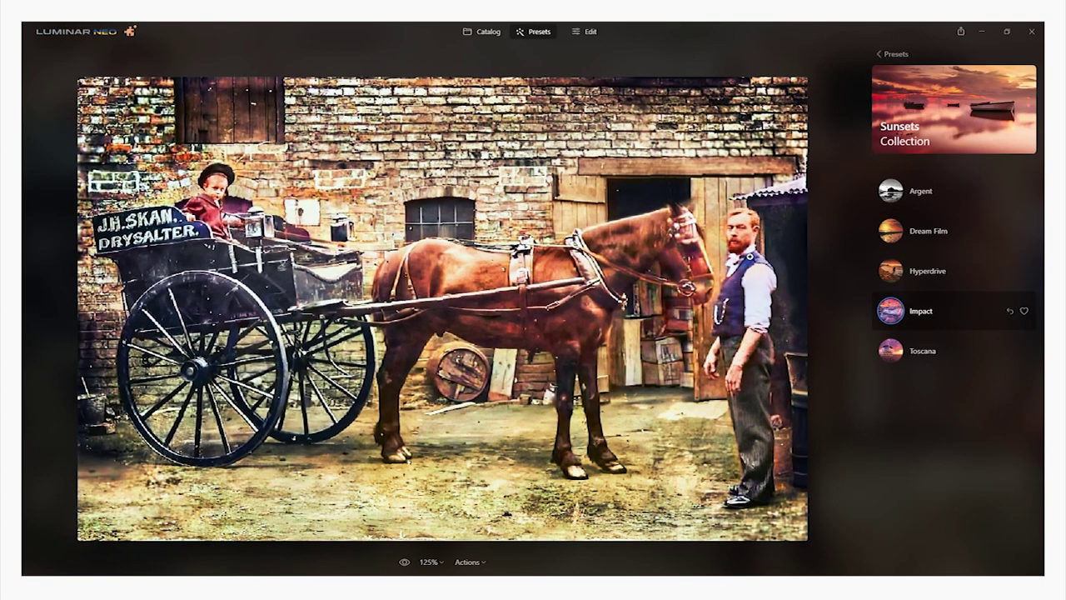
{"action": "left_click", "coordinate": [891, 349]}
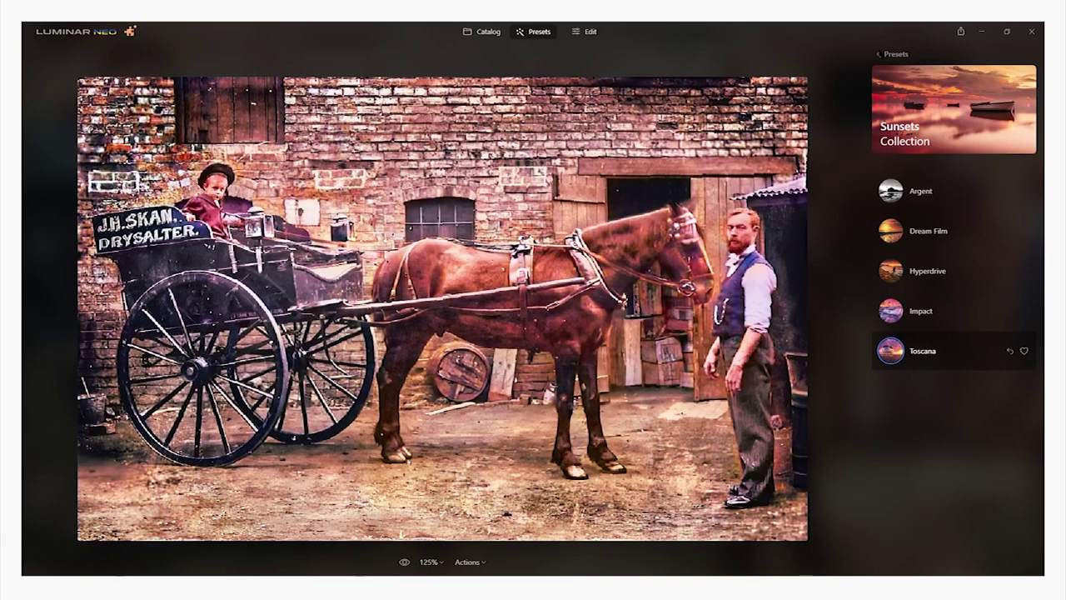
Try the Faded and Park Life presets from the Animal Friends collection.
{"action": "left_click", "coordinate": [893, 54]}
{"action": "scroll", "coordinate": [1011, 375], "scroll_direction": "down", "scroll_amount": 2}
{"action": "scroll", "coordinate": [1010, 375], "scroll_direction": "up", "scroll_amount": 3}
{"action": "left_click", "coordinate": [996, 325]}
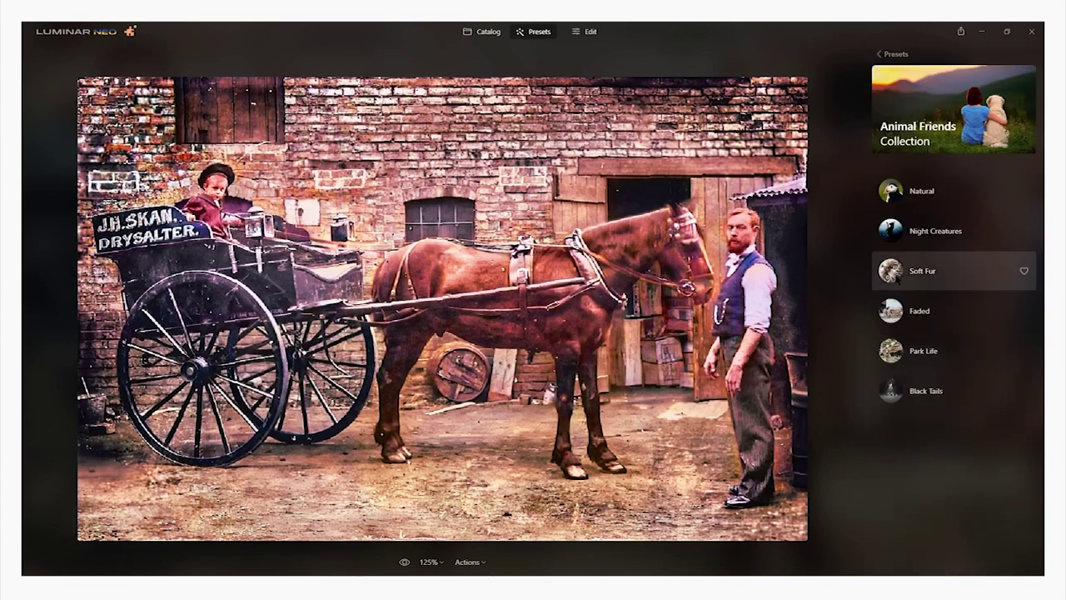
{"action": "left_click", "coordinate": [899, 310]}
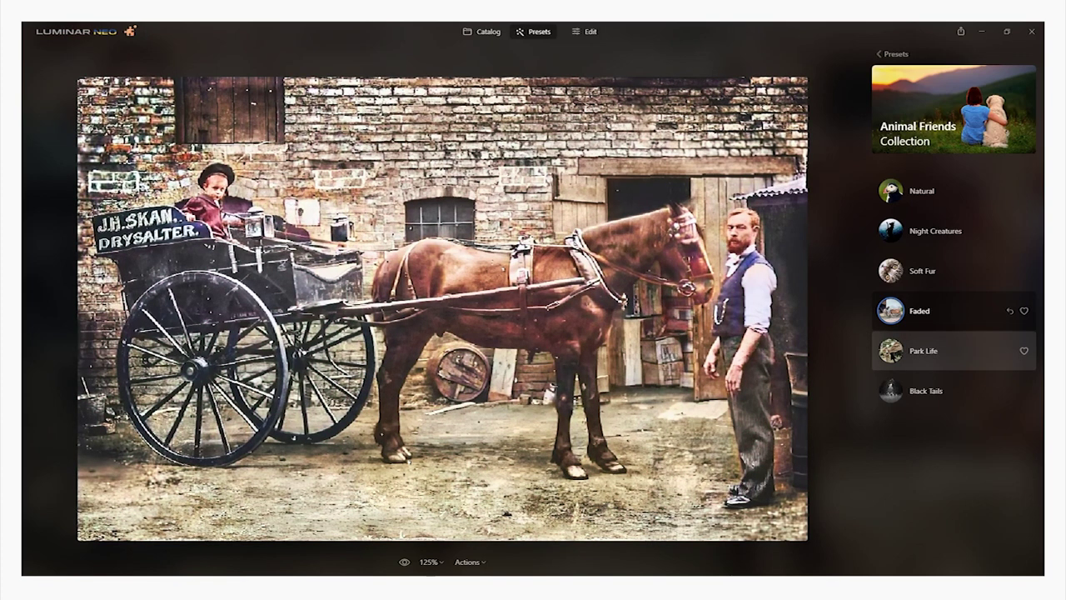
{"action": "left_click", "coordinate": [900, 360]}
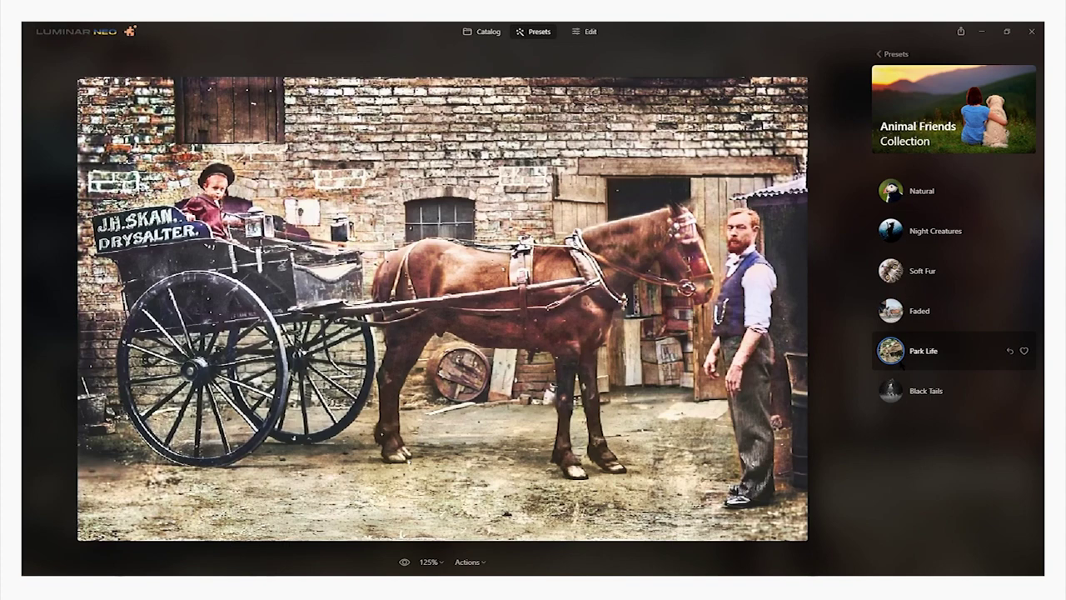
Apply the Natural preset from the Animal Friends collection and compare the photo before and after.
{"action": "left_click", "coordinate": [892, 188]}
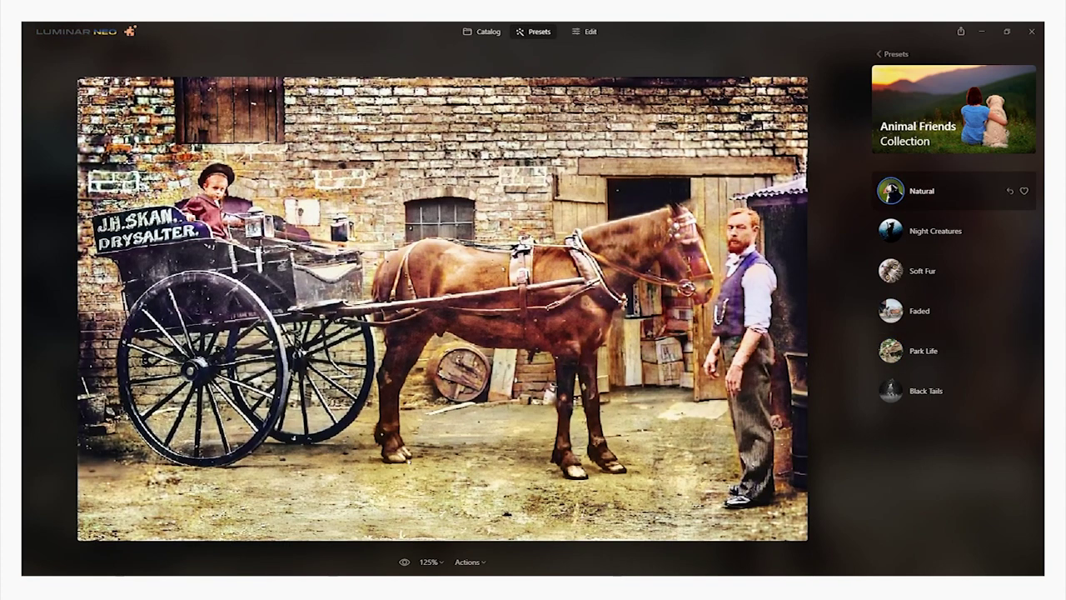
{"action": "left_click", "coordinate": [405, 562]}
{"action": "left_click", "coordinate": [404, 562]}
{"action": "left_click", "coordinate": [405, 562]}
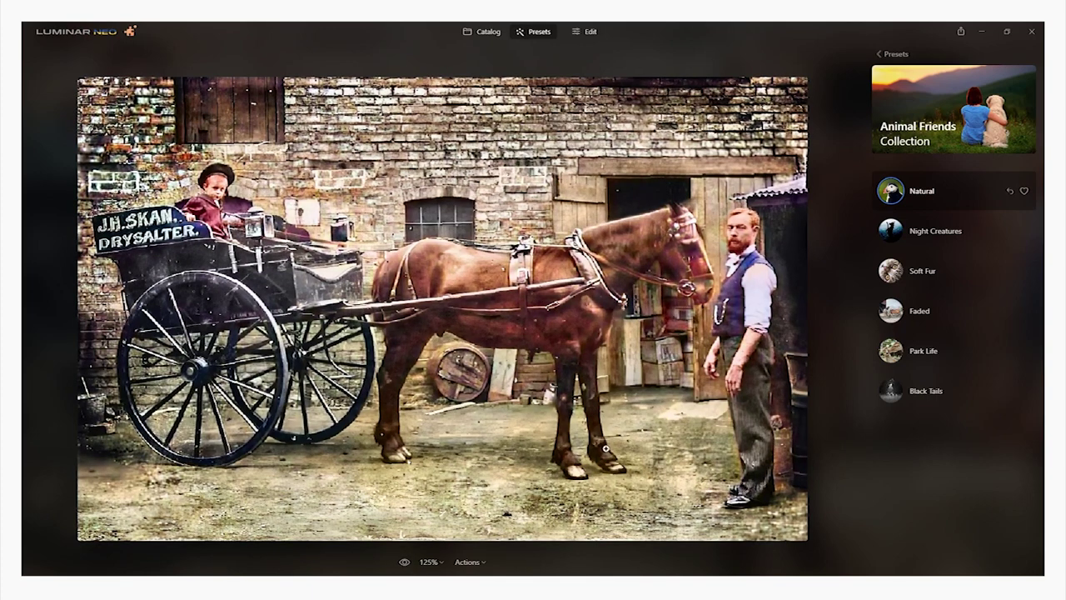
Inspect the man's face, the horse's head and the boy on the cart up close with the Natural preset applied.
{"action": "scroll", "coordinate": [768, 190], "scroll_direction": "up", "scroll_amount": 10}
{"action": "left_click_drag", "start_coordinate": [766, 166], "coordinate": [663, 549]}
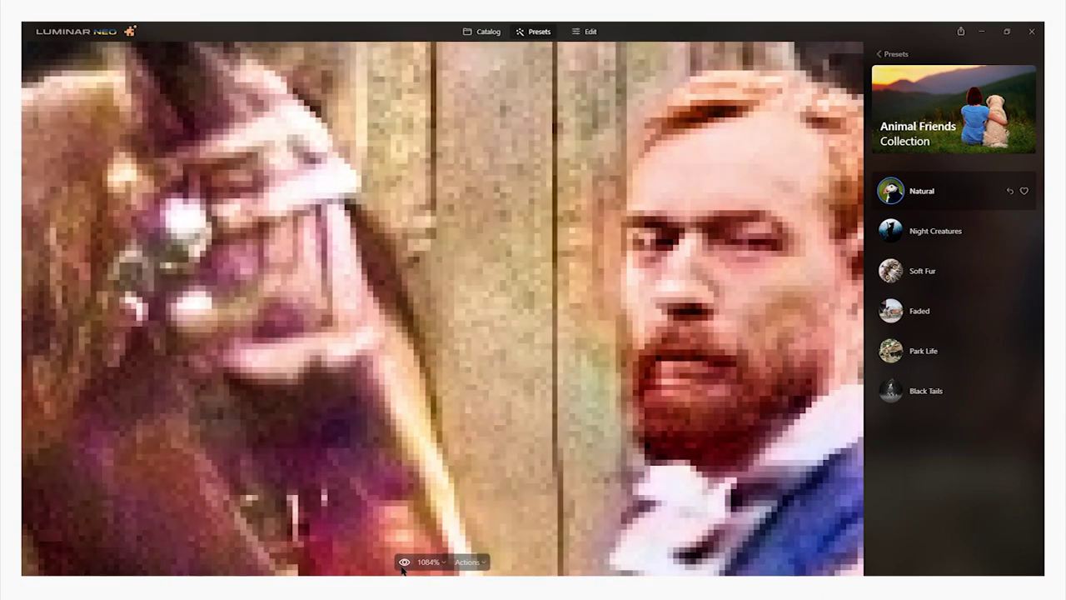
{"action": "scroll", "coordinate": [327, 364], "scroll_direction": "down", "scroll_amount": 2}
{"action": "scroll", "coordinate": [326, 364], "scroll_direction": "down", "scroll_amount": 10}
{"action": "scroll", "coordinate": [326, 364], "scroll_direction": "up", "scroll_amount": 10}
{"action": "left_click_drag", "start_coordinate": [250, 184], "coordinate": [822, 435]}
{"action": "left_click_drag", "start_coordinate": [294, 379], "coordinate": [523, 482]}
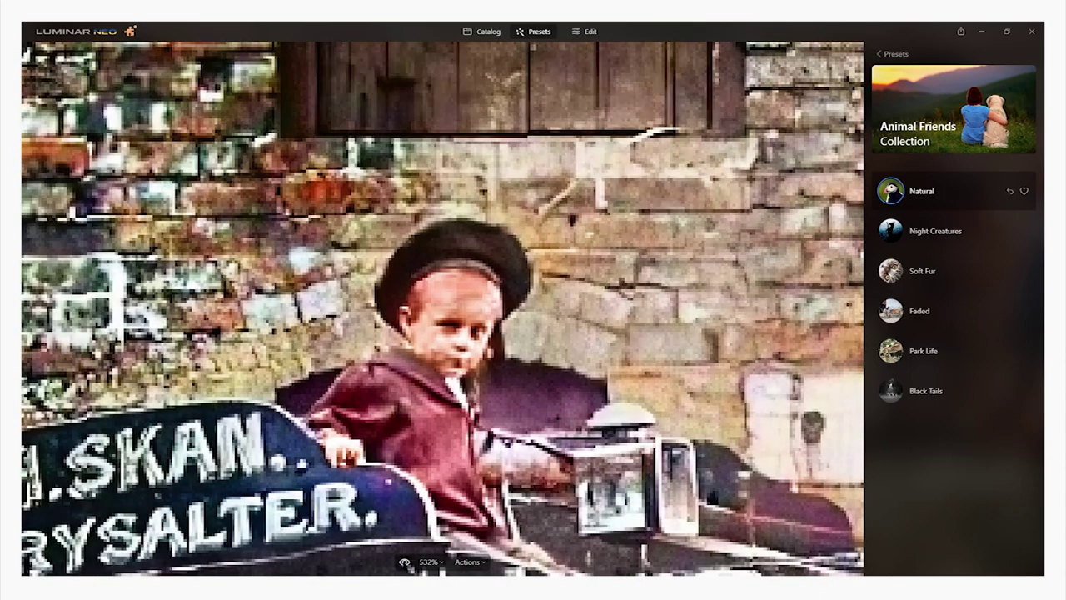
{"action": "scroll", "coordinate": [443, 333], "scroll_direction": "down", "scroll_amount": 10}
{"action": "scroll", "coordinate": [442, 333], "scroll_direction": "up", "scroll_amount": 6}
{"action": "scroll", "coordinate": [443, 333], "scroll_direction": "down", "scroll_amount": 3}
{"action": "scroll", "coordinate": [453, 267], "scroll_direction": "down", "scroll_amount": 2}
{"action": "scroll", "coordinate": [453, 266], "scroll_direction": "up", "scroll_amount": 4}
{"action": "scroll", "coordinate": [453, 266], "scroll_direction": "down", "scroll_amount": 5}
{"action": "scroll", "coordinate": [454, 267], "scroll_direction": "up", "scroll_amount": 4}
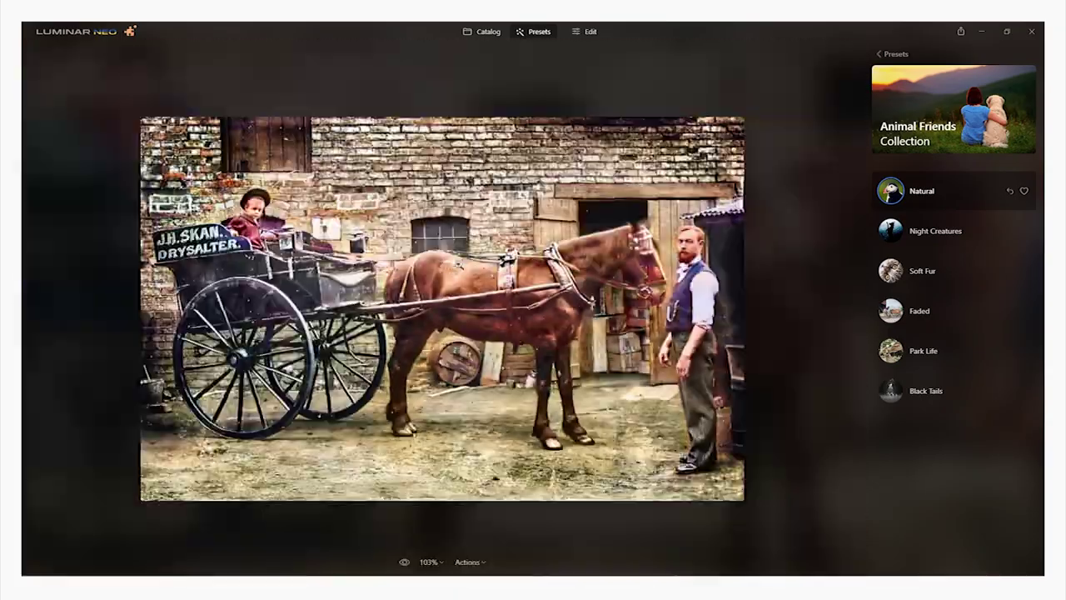
Add a vignette to the photo using the subject placement option and set its Amount to -64.
{"action": "left_click", "coordinate": [590, 32]}
{"action": "scroll", "coordinate": [952, 302], "scroll_direction": "down", "scroll_amount": 6}
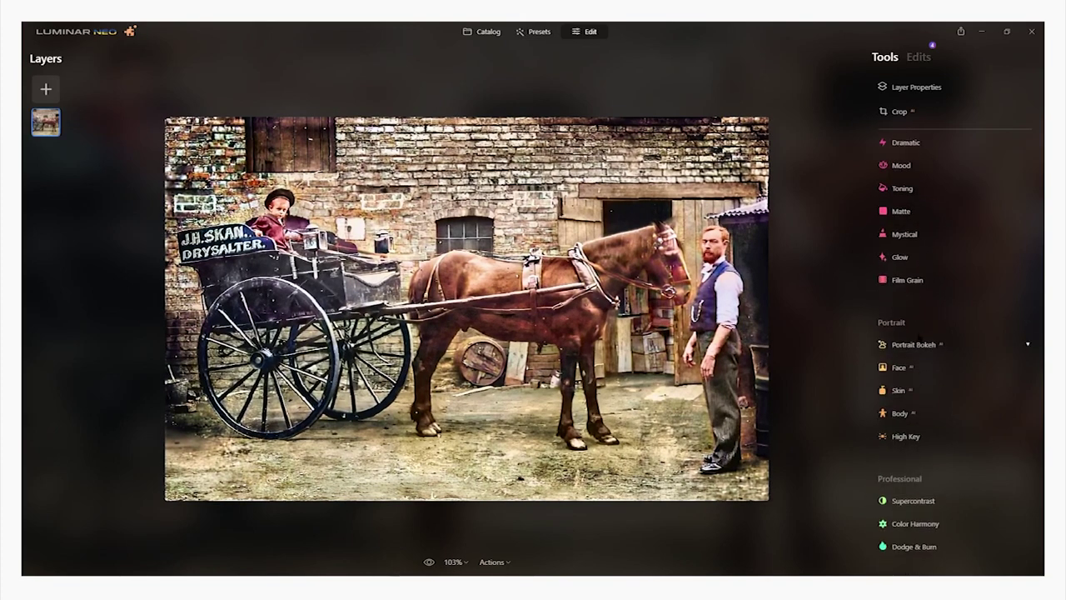
{"action": "scroll", "coordinate": [933, 430], "scroll_direction": "up", "scroll_amount": 2}
{"action": "scroll", "coordinate": [921, 343], "scroll_direction": "up", "scroll_amount": 4}
{"action": "scroll", "coordinate": [917, 388], "scroll_direction": "down", "scroll_amount": 5}
{"action": "scroll", "coordinate": [923, 400], "scroll_direction": "up", "scroll_amount": 3}
{"action": "scroll", "coordinate": [921, 400], "scroll_direction": "up", "scroll_amount": 3}
{"action": "left_click", "coordinate": [949, 437]}
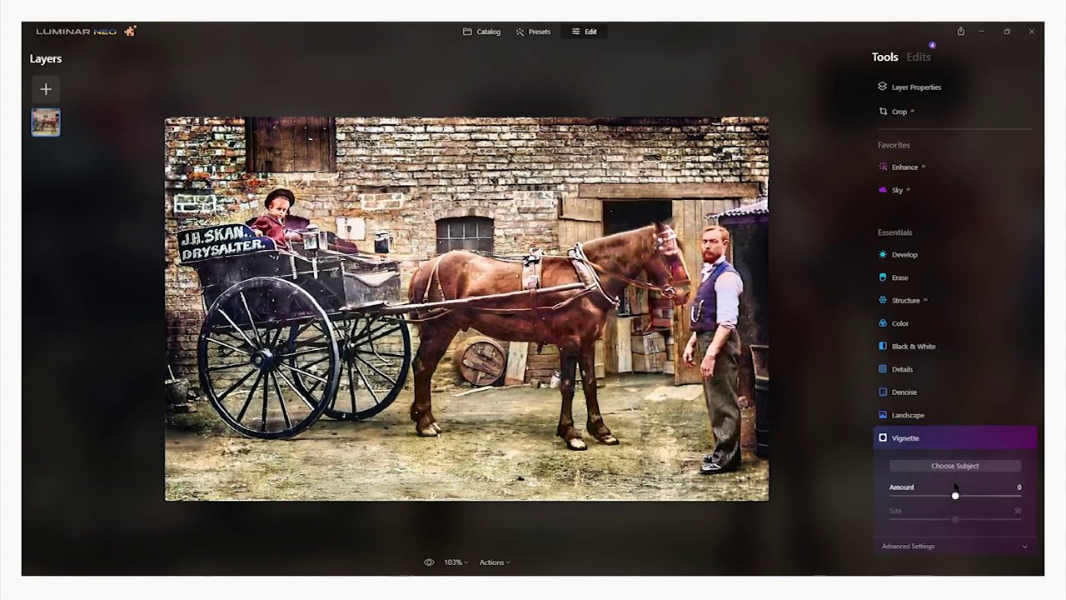
{"action": "left_click", "coordinate": [956, 467]}
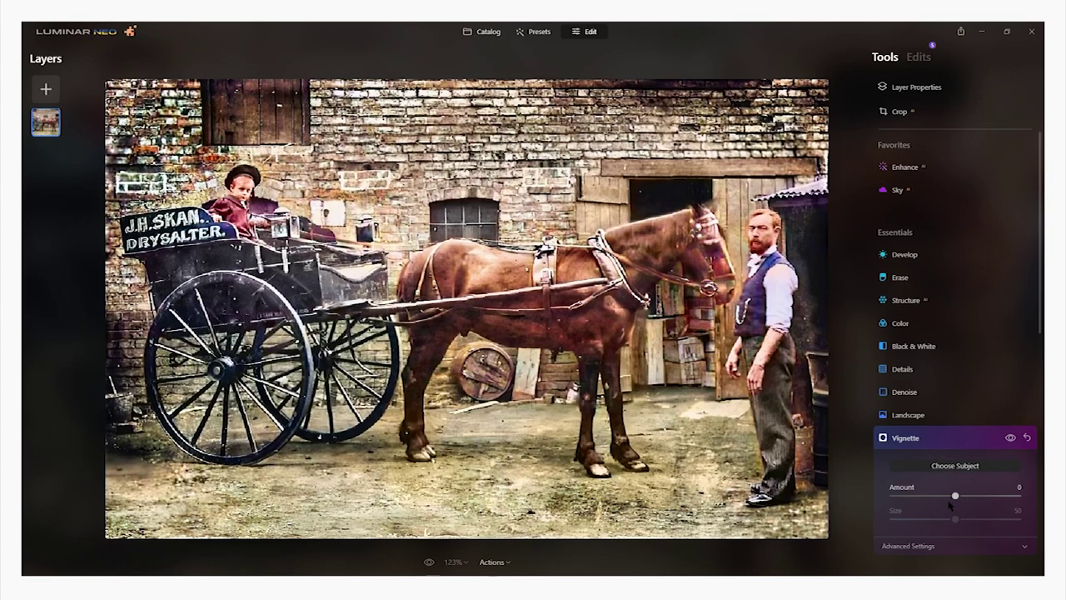
{"action": "left_click_drag", "start_coordinate": [955, 495], "coordinate": [915, 496]}
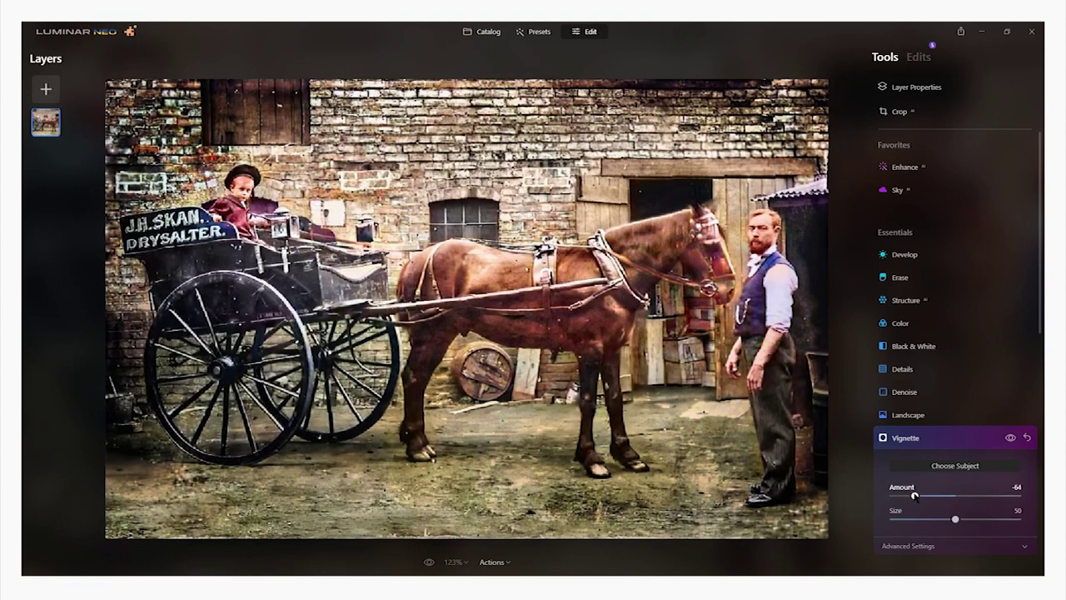
Compare the photo with and without the vignette, and reduce its Amount to -43.
{"action": "left_click", "coordinate": [1011, 438]}
{"action": "left_click", "coordinate": [1010, 439]}
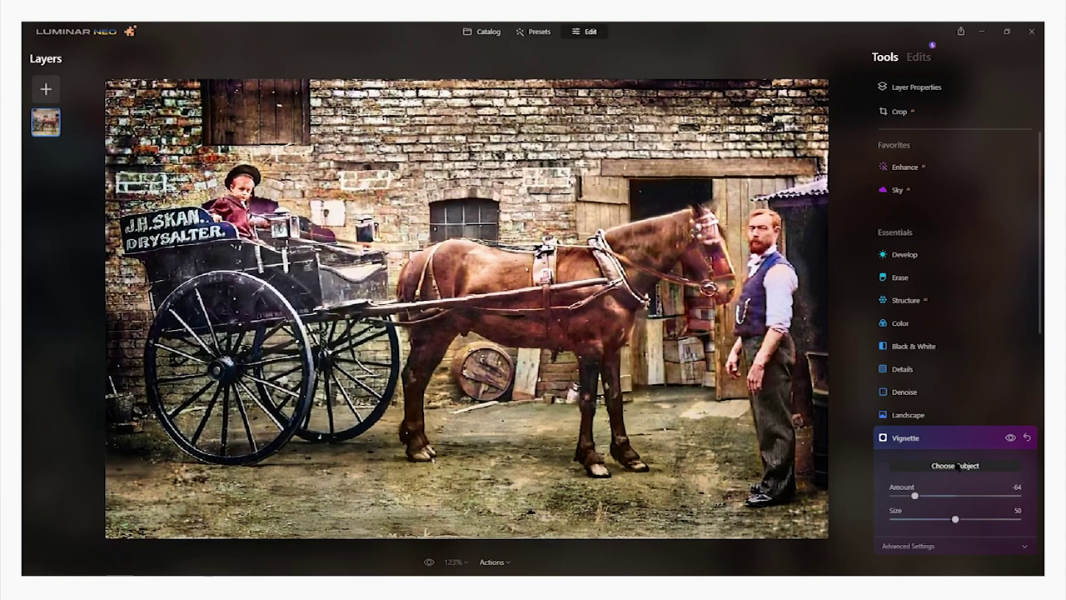
{"action": "left_click", "coordinate": [1010, 437]}
{"action": "left_click", "coordinate": [1010, 437]}
{"action": "left_click", "coordinate": [1011, 437]}
{"action": "left_click", "coordinate": [1010, 437]}
{"action": "left_click_drag", "start_coordinate": [915, 496], "coordinate": [928, 496]}
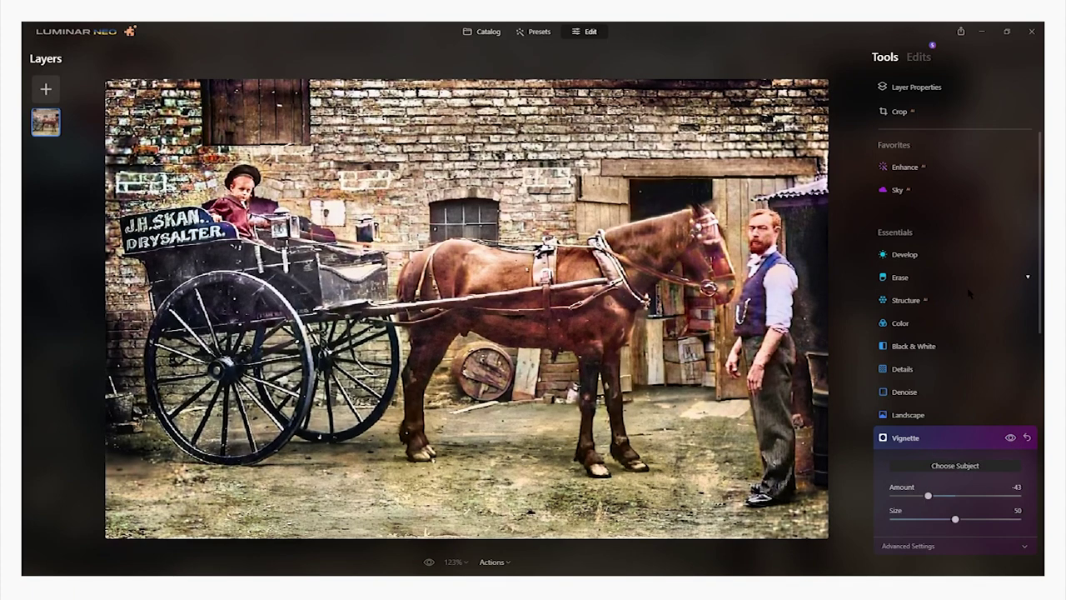
Try adding a second vignette with an Amount of -52 and a Roundness of -82.
{"action": "scroll", "coordinate": [968, 292], "scroll_direction": "down", "scroll_amount": 3}
{"action": "scroll", "coordinate": [873, 290], "scroll_direction": "down", "scroll_amount": 1}
{"action": "scroll", "coordinate": [873, 290], "scroll_direction": "down", "scroll_amount": 5}
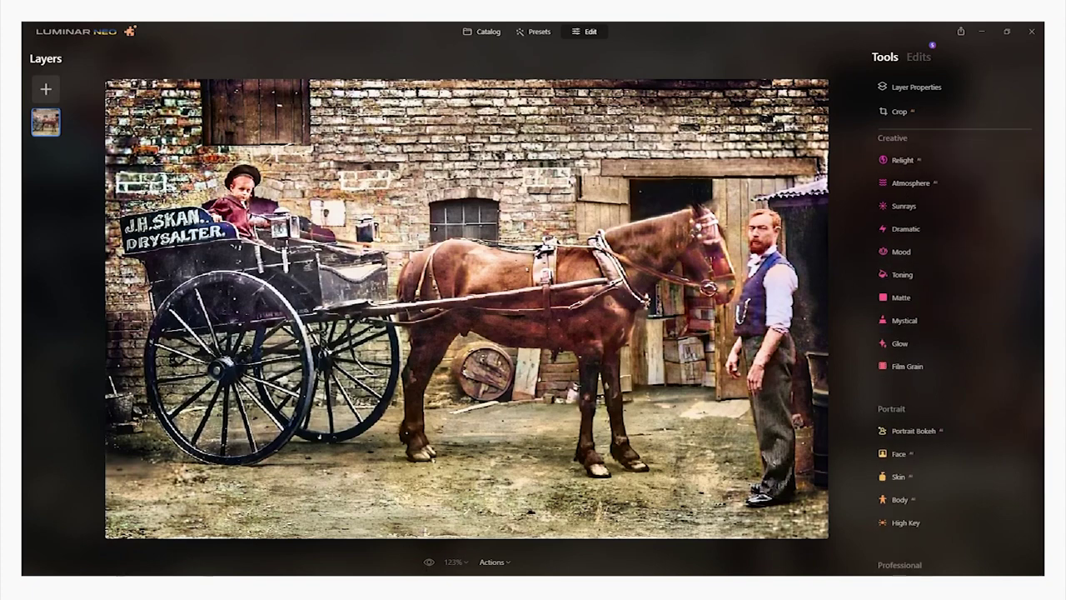
{"action": "scroll", "coordinate": [958, 333], "scroll_direction": "up", "scroll_amount": 5}
{"action": "left_click", "coordinate": [908, 246]}
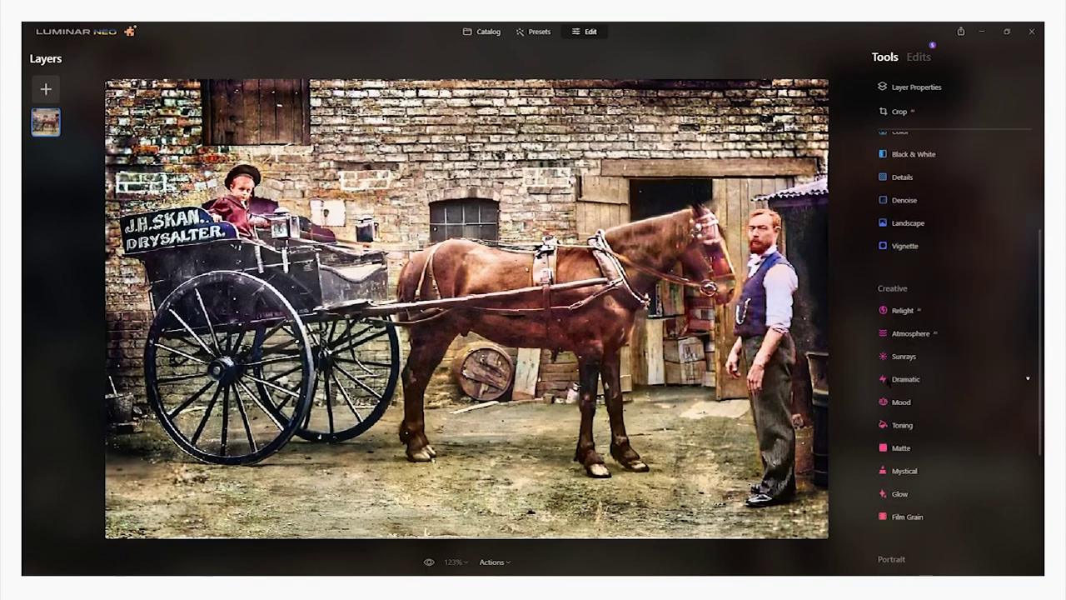
{"action": "left_click", "coordinate": [911, 255]}
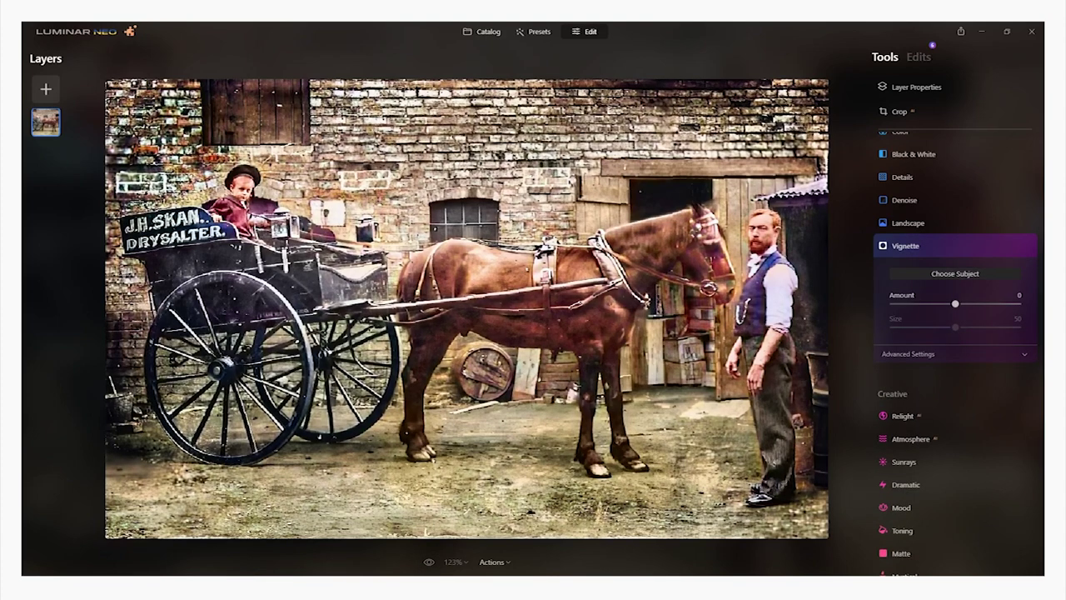
{"action": "left_click_drag", "start_coordinate": [956, 303], "coordinate": [923, 303]}
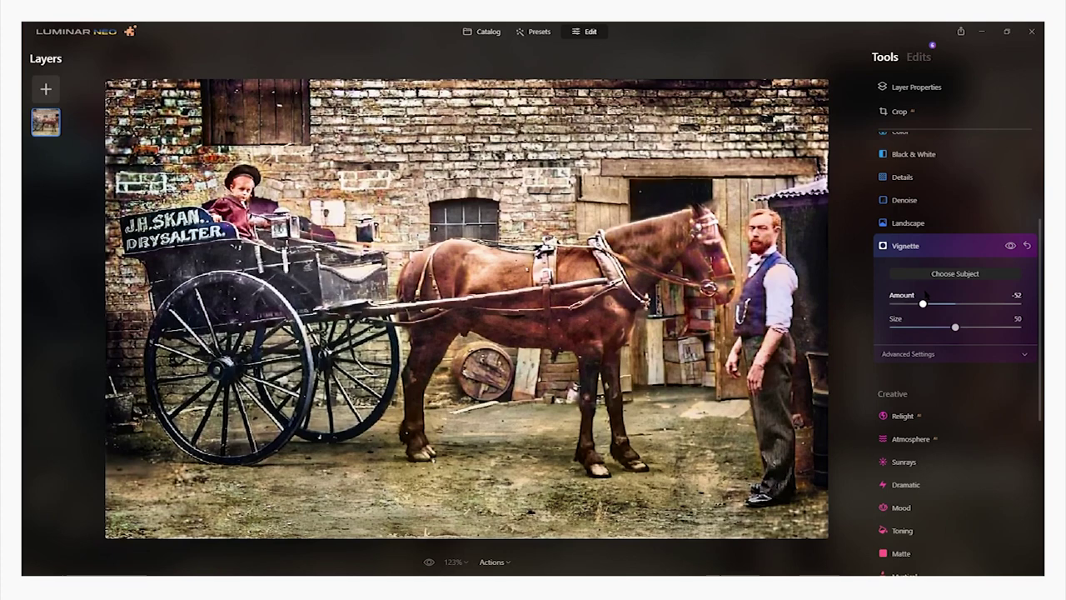
{"action": "left_click", "coordinate": [911, 354]}
{"action": "left_click_drag", "start_coordinate": [956, 379], "coordinate": [907, 372]}
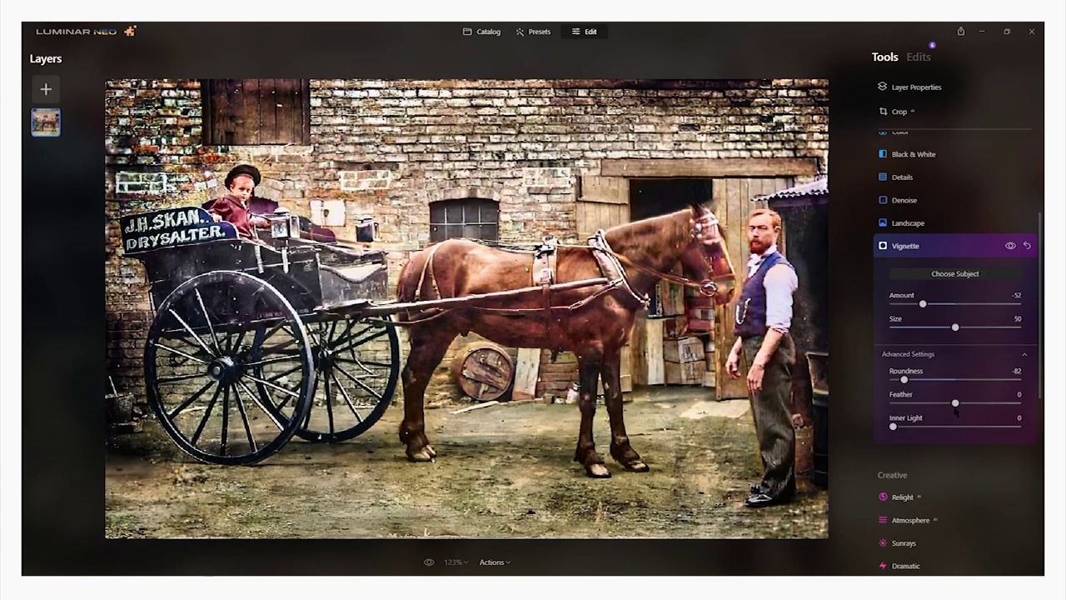
Try a fresh vignette with an Amount of -42 and a Roundness of -56.
{"action": "left_click", "coordinate": [1027, 246]}
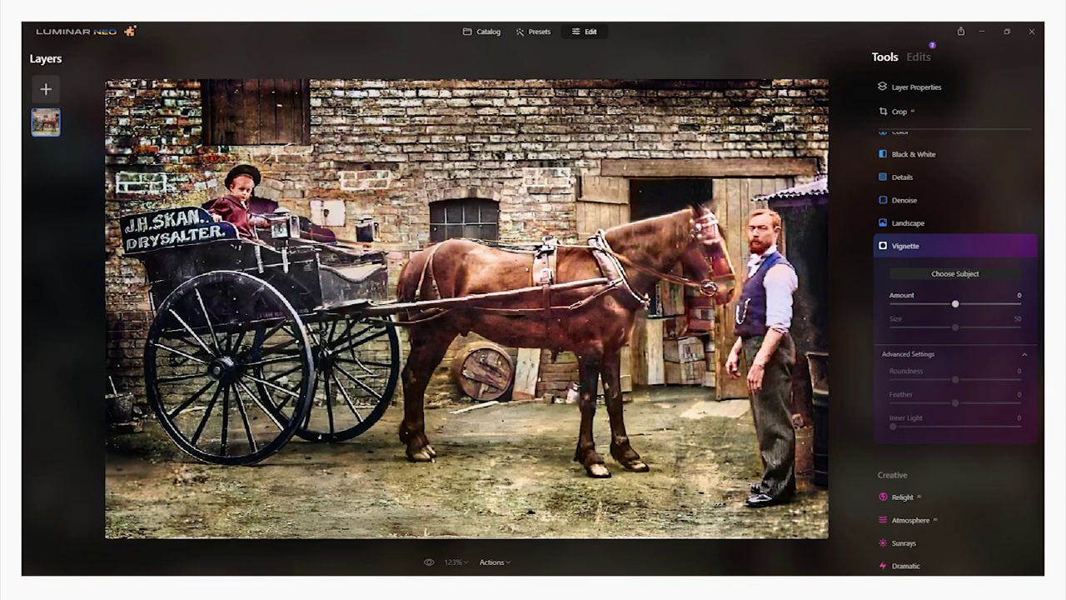
{"action": "left_click_drag", "start_coordinate": [955, 304], "coordinate": [929, 304]}
{"action": "left_click_drag", "start_coordinate": [962, 379], "coordinate": [919, 379]}
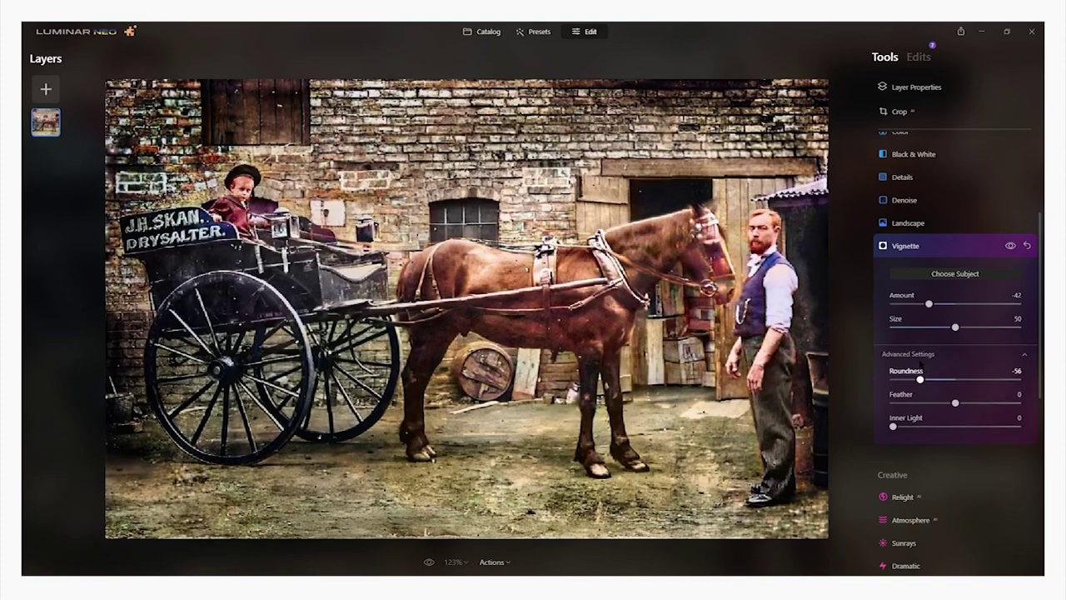
Review the applied edits and remove the two extra vignettes, keeping only the first one.
{"action": "scroll", "coordinate": [1014, 175], "scroll_direction": "up", "scroll_amount": 3}
{"action": "left_click", "coordinate": [918, 57]}
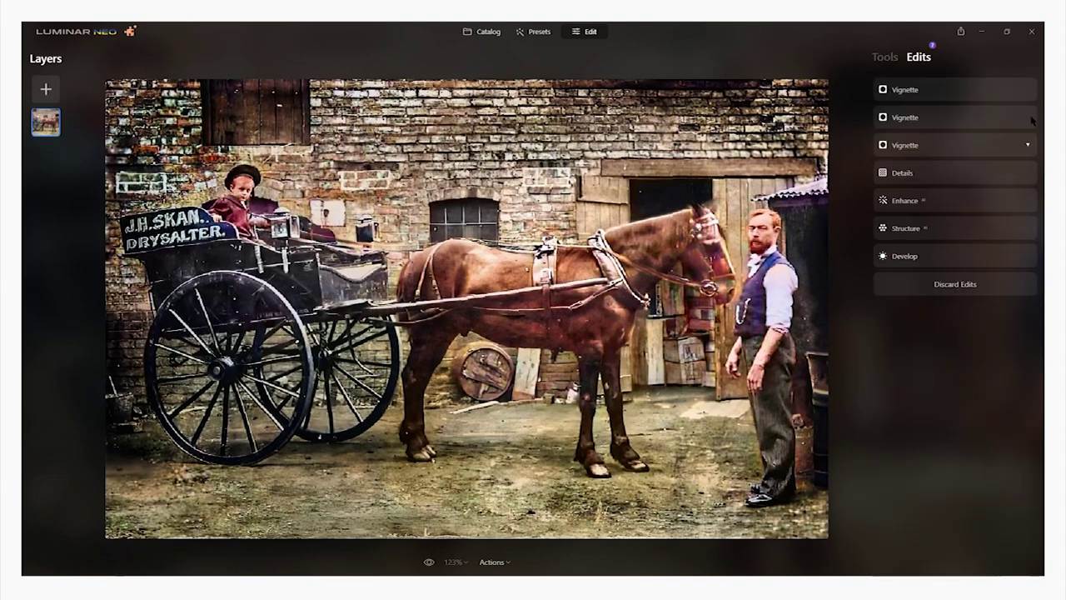
{"action": "left_click", "coordinate": [1007, 90]}
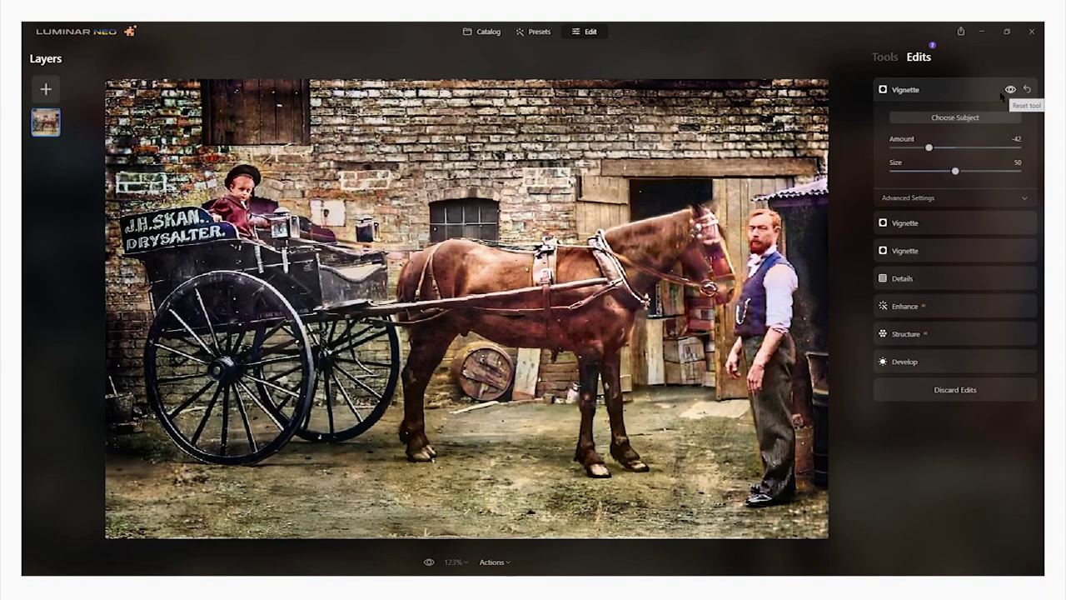
{"action": "left_click", "coordinate": [948, 98]}
{"action": "left_click", "coordinate": [944, 96]}
{"action": "left_click", "coordinate": [1028, 91]}
{"action": "left_click", "coordinate": [1028, 90]}
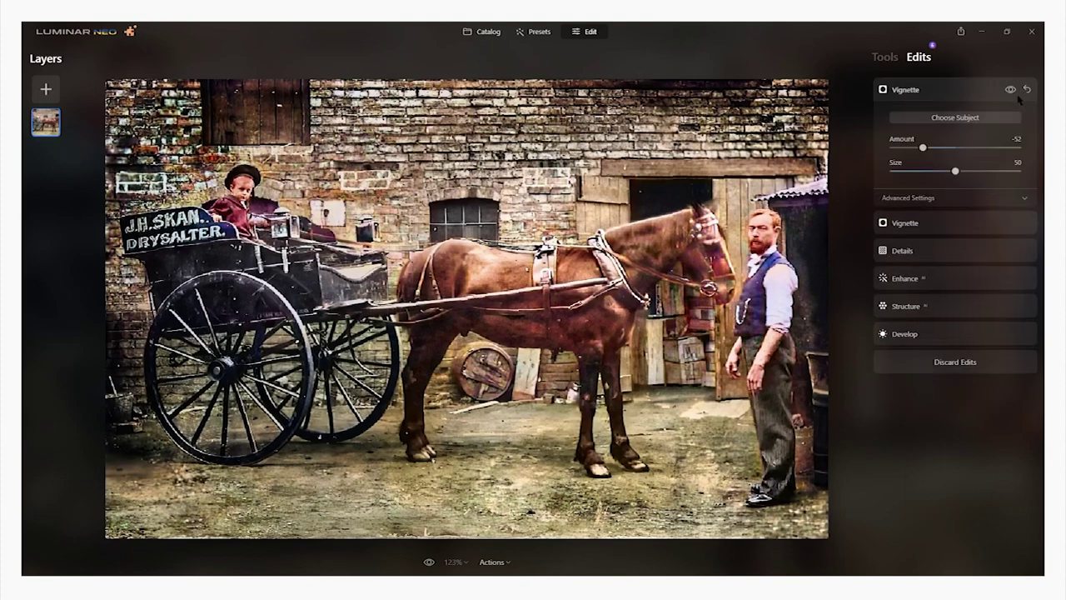
{"action": "left_click", "coordinate": [1027, 90]}
{"action": "left_click", "coordinate": [1028, 90]}
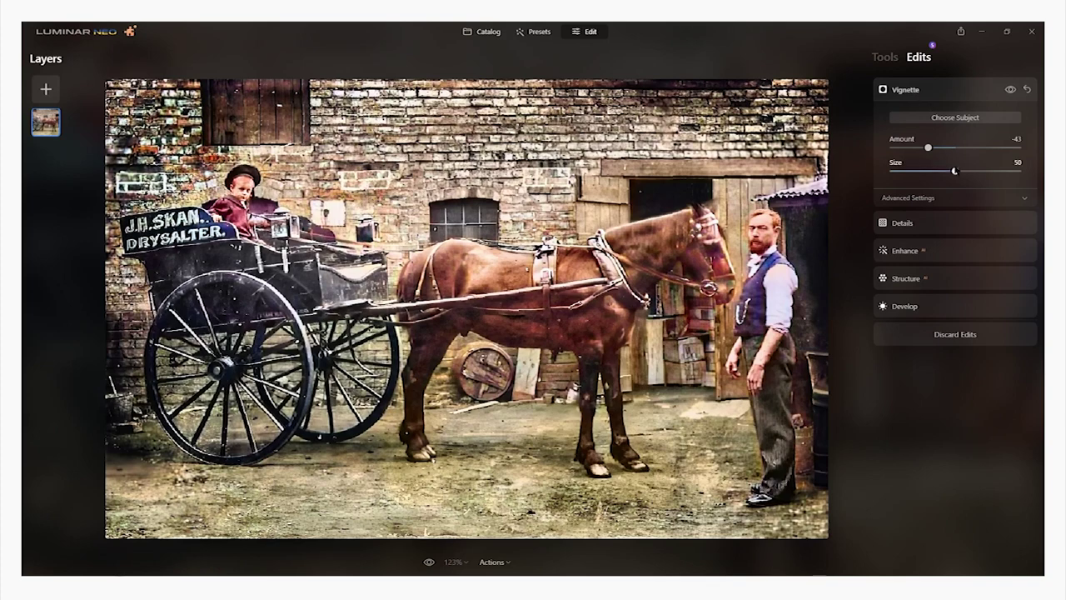
Set the remaining vignette's Amount to -64 and compare the photo with and without it.
{"action": "left_click", "coordinate": [1008, 91]}
{"action": "left_click", "coordinate": [1009, 91]}
{"action": "mouse_move", "coordinate": [928, 148]}
{"action": "left_mouse_down"}
{"action": "mouse_move", "coordinate": [898, 149]}
{"action": "mouse_move", "coordinate": [915, 147]}
{"action": "left_mouse_up"}
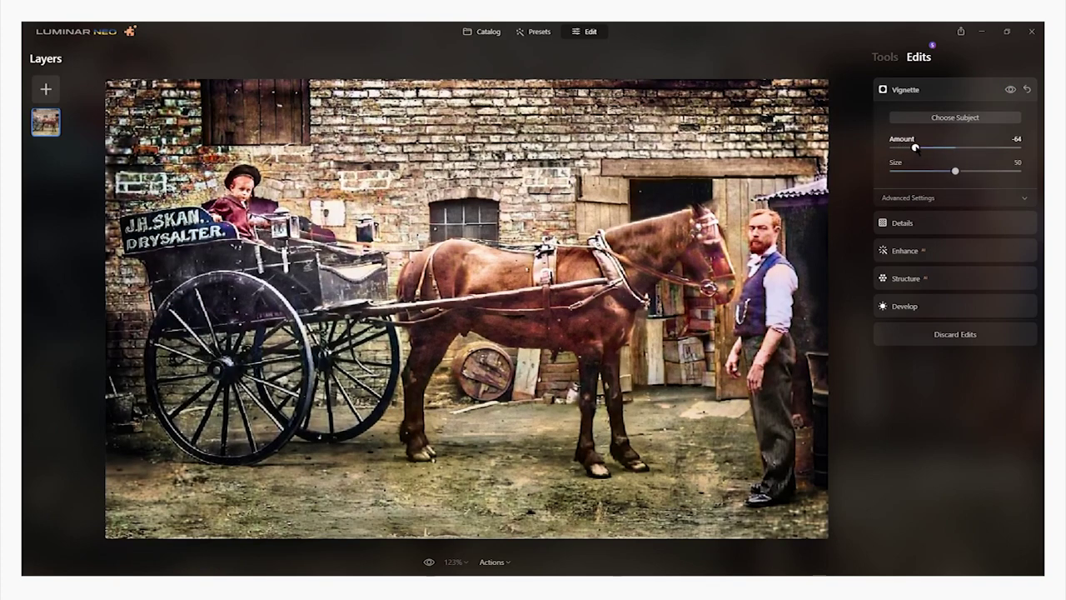
{"action": "left_click", "coordinate": [1010, 90]}
{"action": "left_click", "coordinate": [1009, 90]}
{"action": "left_click", "coordinate": [1009, 90]}
{"action": "left_click", "coordinate": [1008, 90]}
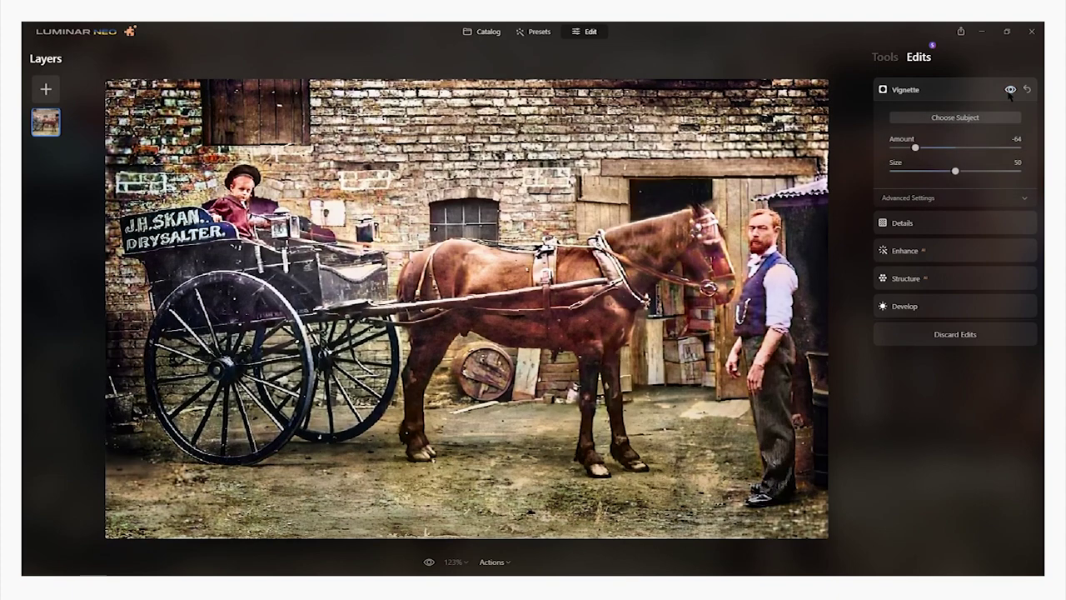
{"action": "left_click", "coordinate": [1008, 90]}
{"action": "left_click", "coordinate": [1008, 90]}
Add Sunrays to the photo with an Amount of 32 and an Overall Look of 44.
{"action": "left_click", "coordinate": [895, 60]}
{"action": "scroll", "coordinate": [971, 308], "scroll_direction": "down", "scroll_amount": 3}
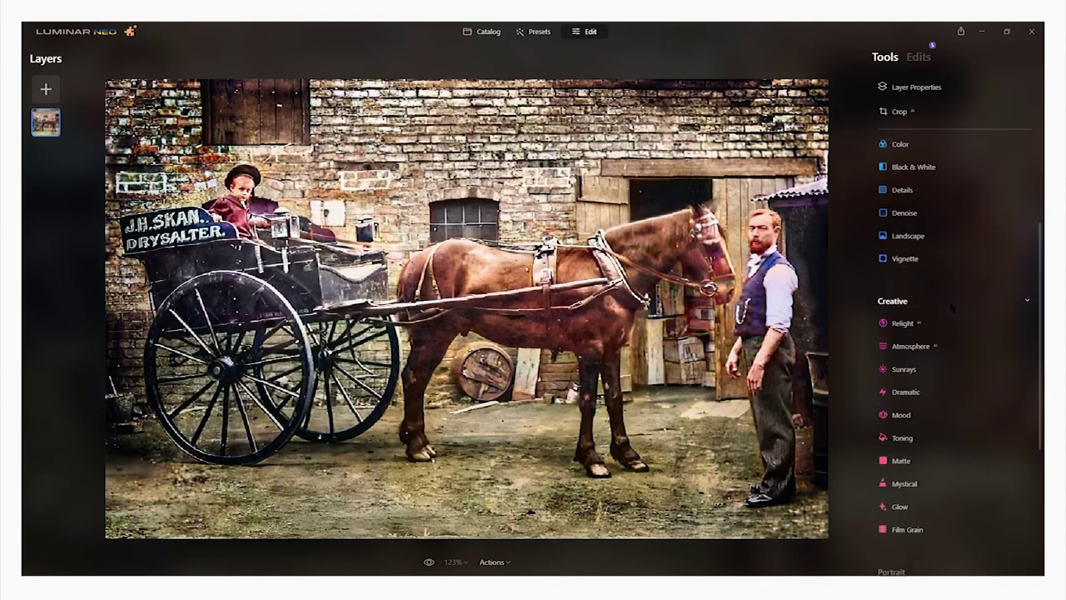
{"action": "left_click", "coordinate": [913, 357]}
{"action": "left_click", "coordinate": [955, 384]}
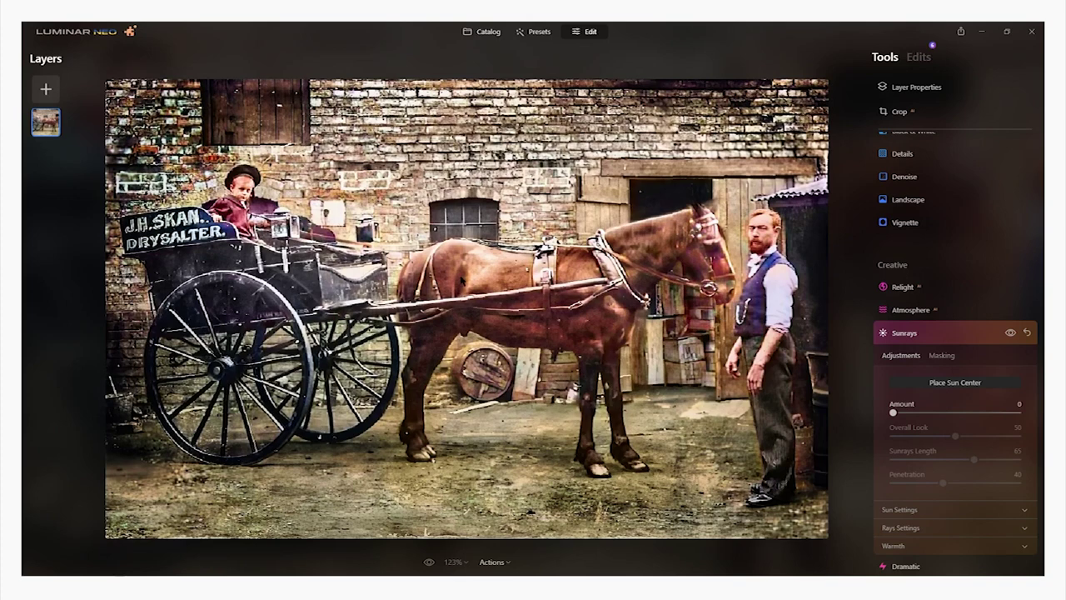
{"action": "left_click_drag", "start_coordinate": [895, 412], "coordinate": [937, 426]}
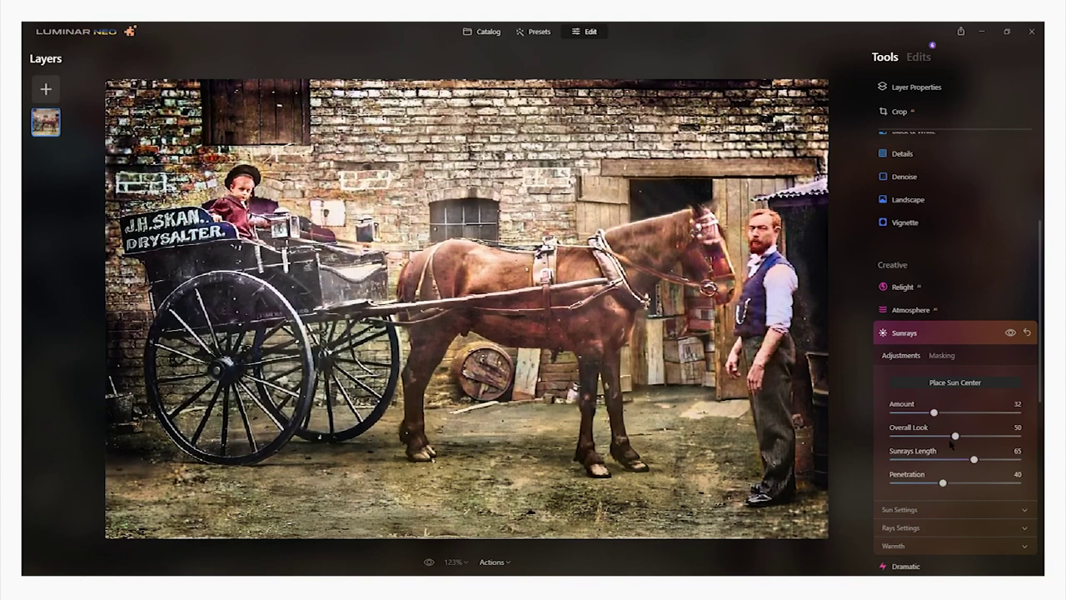
{"action": "mouse_move", "coordinate": [955, 438]}
{"action": "left_mouse_down"}
{"action": "mouse_move", "coordinate": [1022, 442]}
{"action": "mouse_move", "coordinate": [846, 441]}
{"action": "mouse_move", "coordinate": [948, 442]}
{"action": "left_mouse_up"}
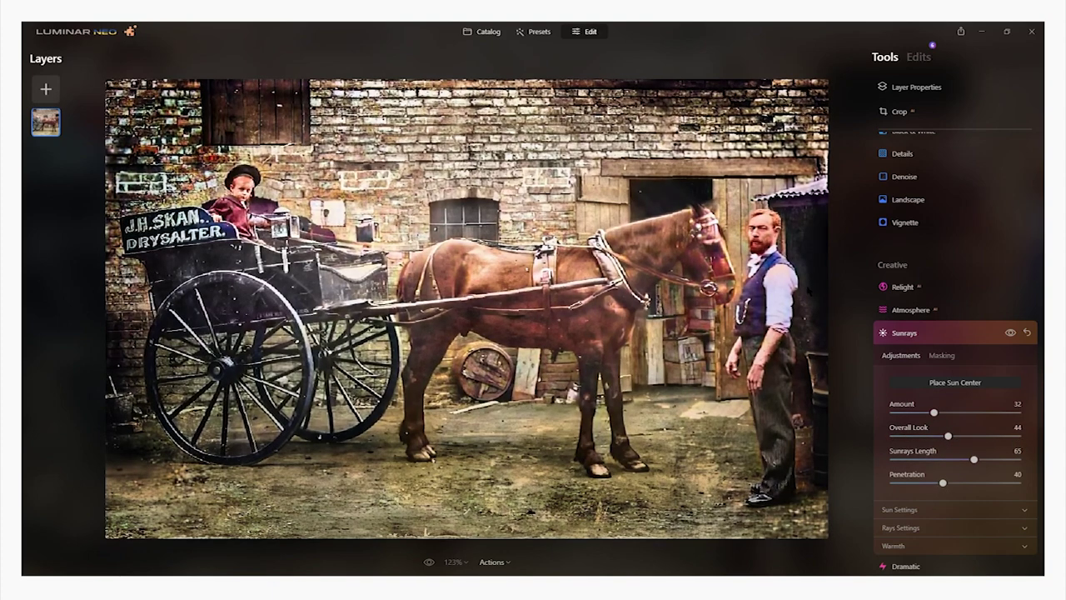
Place the sun centre just above the photo's upper edge and set the Sunrays Amount to 26.
{"action": "left_click", "coordinate": [948, 385]}
{"action": "left_click_drag", "start_coordinate": [472, 81], "coordinate": [379, 23]}
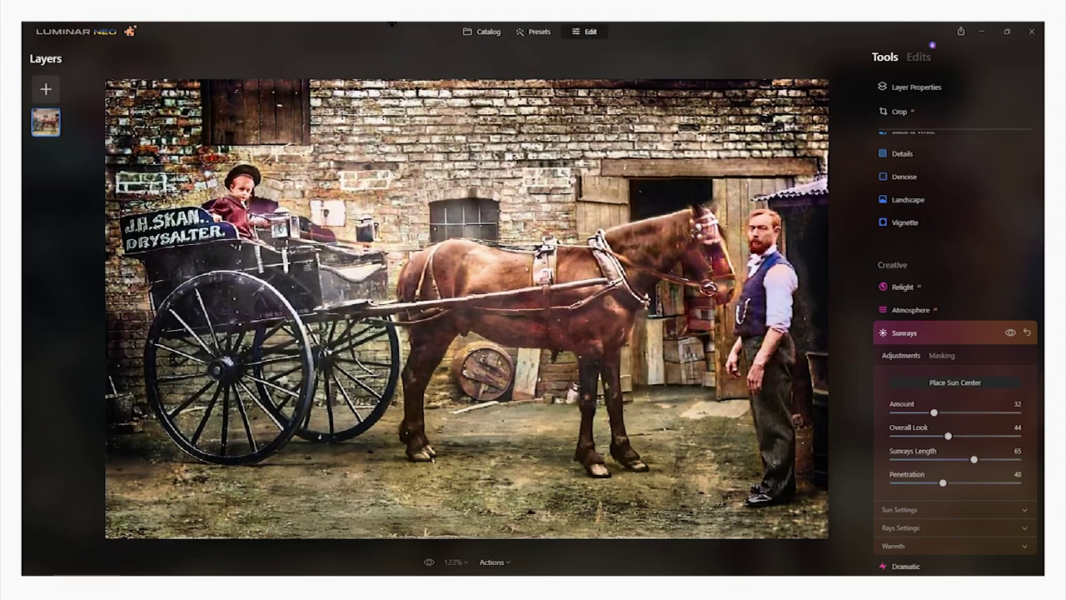
{"action": "left_click_drag", "start_coordinate": [916, 412], "coordinate": [941, 419]}
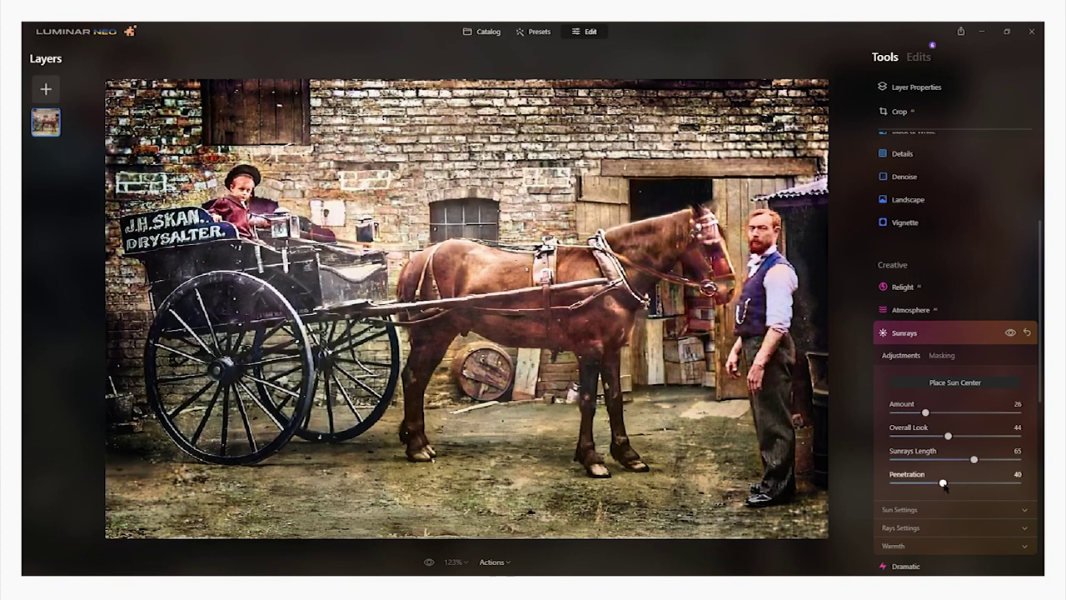
Set the Sunrays' Sun Radius to 90, Sun Glow Radius to 51 and Sun Warmth to 47.
{"action": "left_click", "coordinate": [1010, 510]}
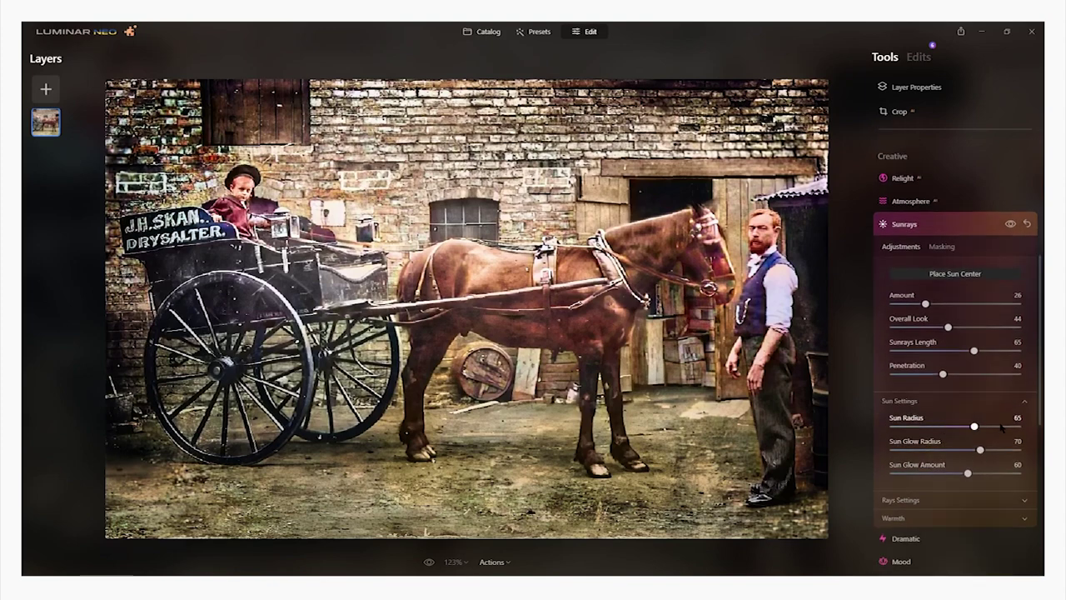
{"action": "left_click_drag", "start_coordinate": [892, 425], "coordinate": [957, 457]}
{"action": "left_click", "coordinate": [1006, 519]}
{"action": "left_click_drag", "start_coordinate": [930, 513], "coordinate": [1018, 514]}
{"action": "left_click_drag", "start_coordinate": [948, 513], "coordinate": [953, 514]}
Compare the photo repeatedly with and without the Sunrays effect.
{"action": "left_click", "coordinate": [1008, 197]}
{"action": "left_click", "coordinate": [1008, 197]}
{"action": "left_click", "coordinate": [1008, 196]}
{"action": "left_click", "coordinate": [1007, 197]}
{"action": "left_click", "coordinate": [1007, 196]}
{"action": "left_click", "coordinate": [1006, 197]}
{"action": "left_click", "coordinate": [1006, 197]}
{"action": "left_click", "coordinate": [1005, 196]}
{"action": "left_click", "coordinate": [1006, 197]}
{"action": "left_click", "coordinate": [1005, 196]}
{"action": "left_click", "coordinate": [1005, 196]}
{"action": "left_click", "coordinate": [1005, 196]}
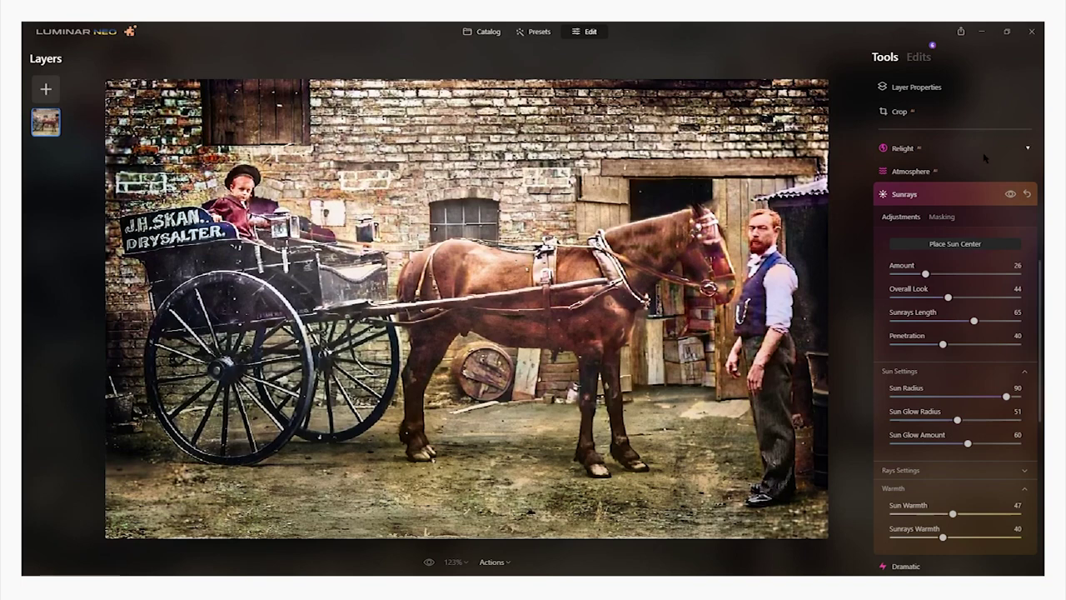
Try Relight on the photo, looking at its masking and advanced settings, and remove it from the edits.
{"action": "left_click", "coordinate": [1025, 149]}
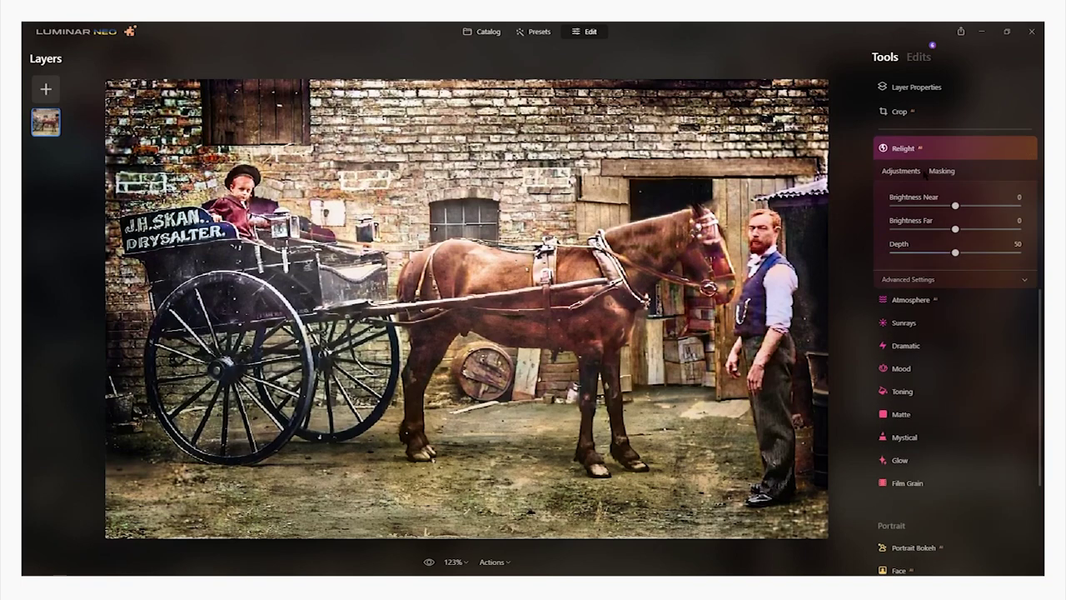
{"action": "left_click_drag", "start_coordinate": [956, 205], "coordinate": [1008, 194]}
{"action": "left_click", "coordinate": [939, 171]}
{"action": "left_click", "coordinate": [901, 187]}
{"action": "left_click", "coordinate": [908, 297]}
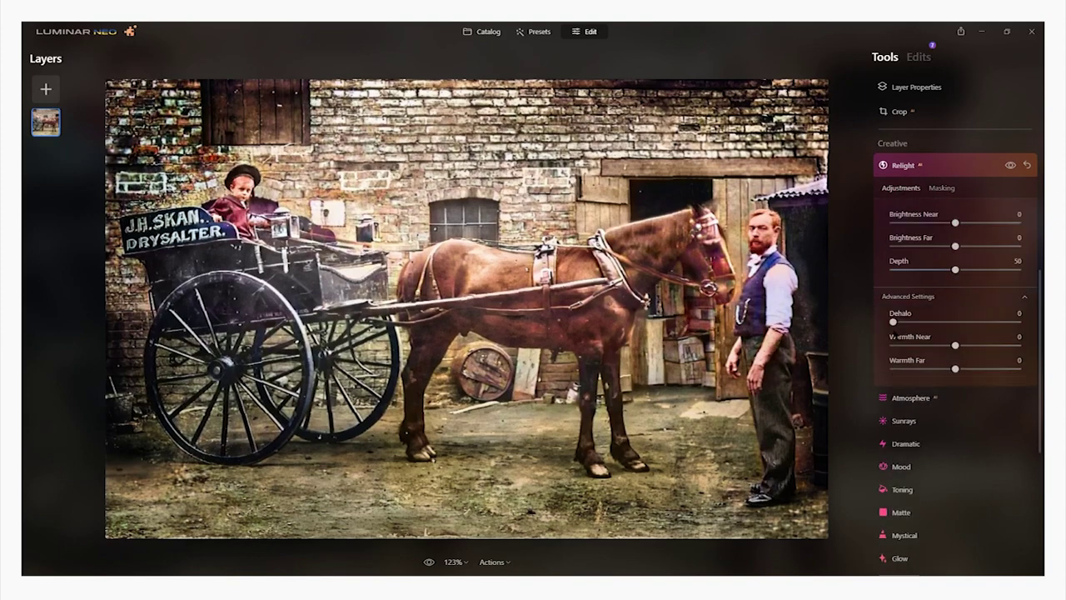
{"action": "left_click", "coordinate": [919, 58]}
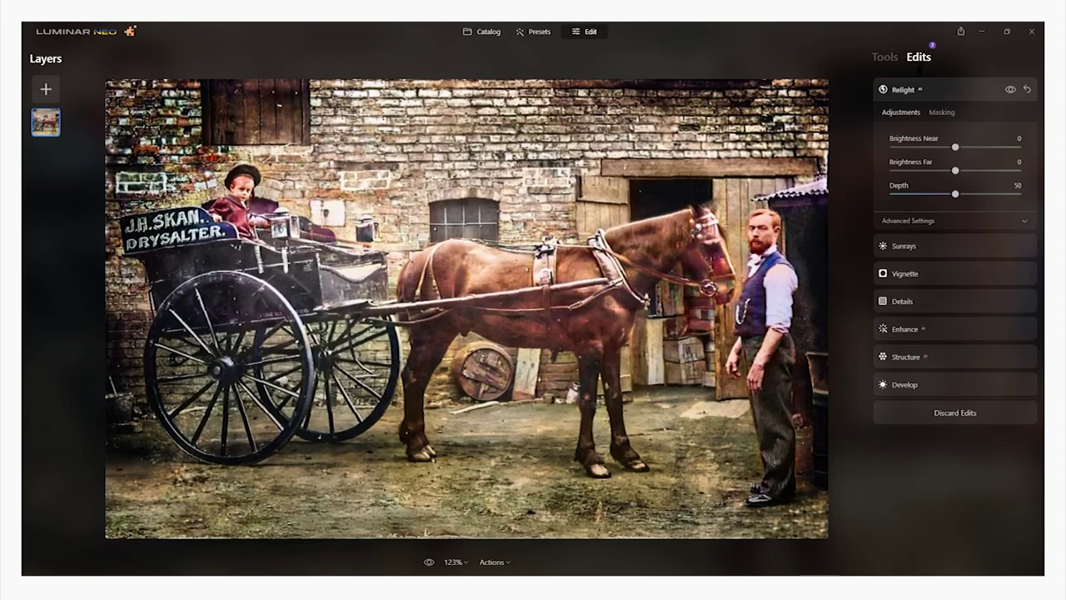
{"action": "left_click", "coordinate": [1028, 90]}
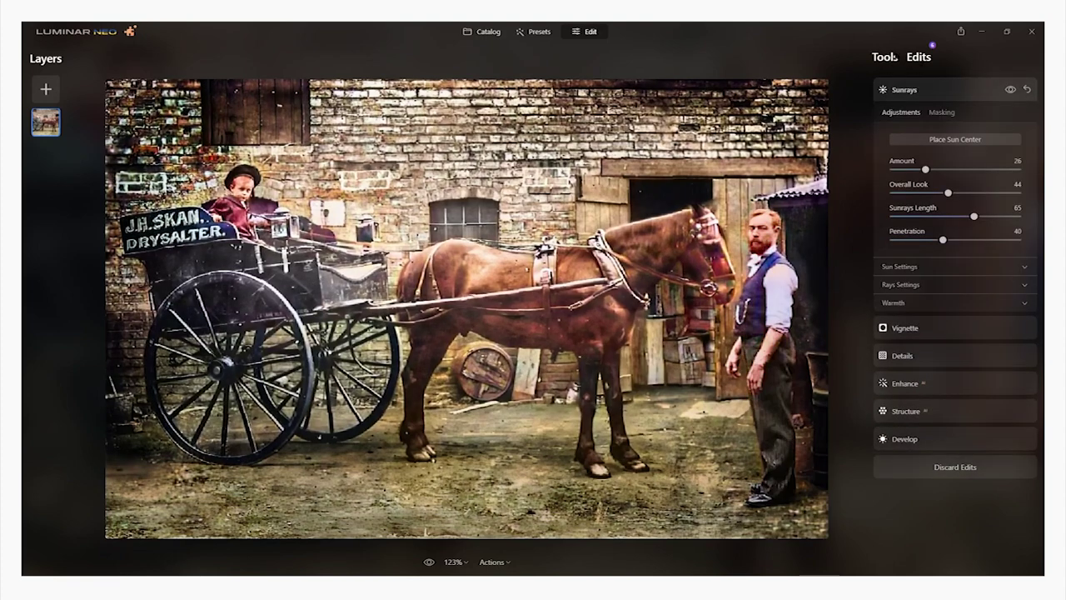
Compare the whole photo before and after all the applied edits.
{"action": "left_click", "coordinate": [429, 561]}
{"action": "left_click", "coordinate": [429, 562]}
{"action": "left_click", "coordinate": [429, 562]}
{"action": "left_click", "coordinate": [429, 562]}
{"action": "left_click", "coordinate": [429, 561]}
{"action": "left_click", "coordinate": [432, 566]}
{"action": "left_click", "coordinate": [432, 566]}
{"action": "left_click", "coordinate": [431, 565]}
{"action": "left_click", "coordinate": [432, 566]}
{"action": "left_click", "coordinate": [429, 563]}
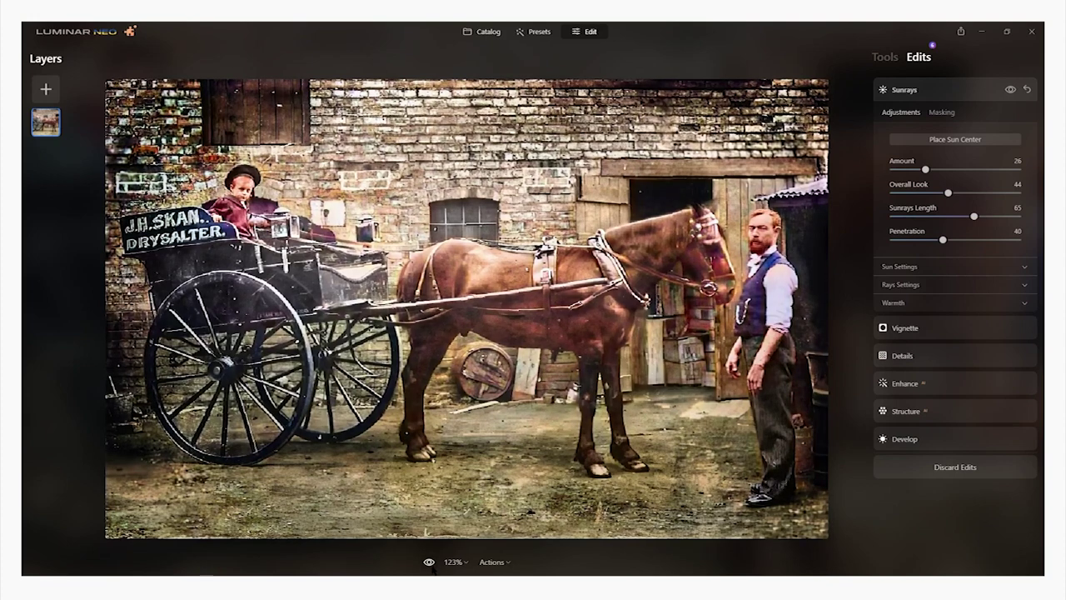
Check the overall result by repeatedly switching between the original photo and the fully edited version.
{"action": "left_click", "coordinate": [429, 562]}
{"action": "left_click", "coordinate": [429, 562]}
{"action": "left_click", "coordinate": [430, 564]}
{"action": "left_click", "coordinate": [430, 564]}
{"action": "left_click", "coordinate": [430, 563]}
{"action": "left_click", "coordinate": [430, 563]}
{"action": "left_click", "coordinate": [429, 564]}
{"action": "left_click", "coordinate": [430, 564]}
Try the Sunrays mask brush in Paint and Erase modes on the ground between the horse and the man.
{"action": "left_click", "coordinate": [942, 113]}
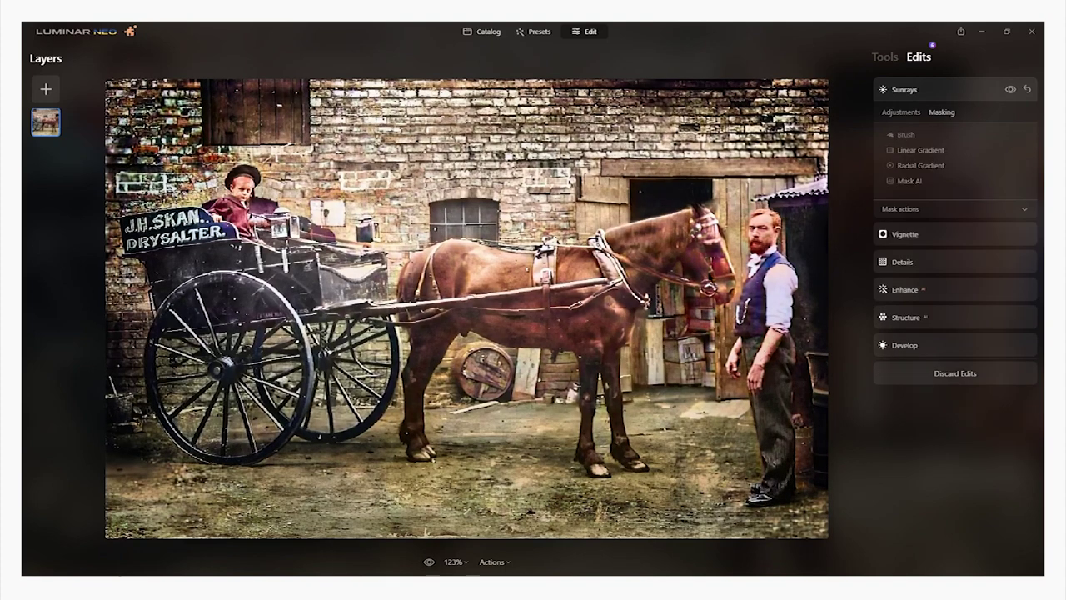
{"action": "left_click", "coordinate": [905, 135]}
{"action": "left_click_drag", "start_coordinate": [704, 415], "coordinate": [739, 416]}
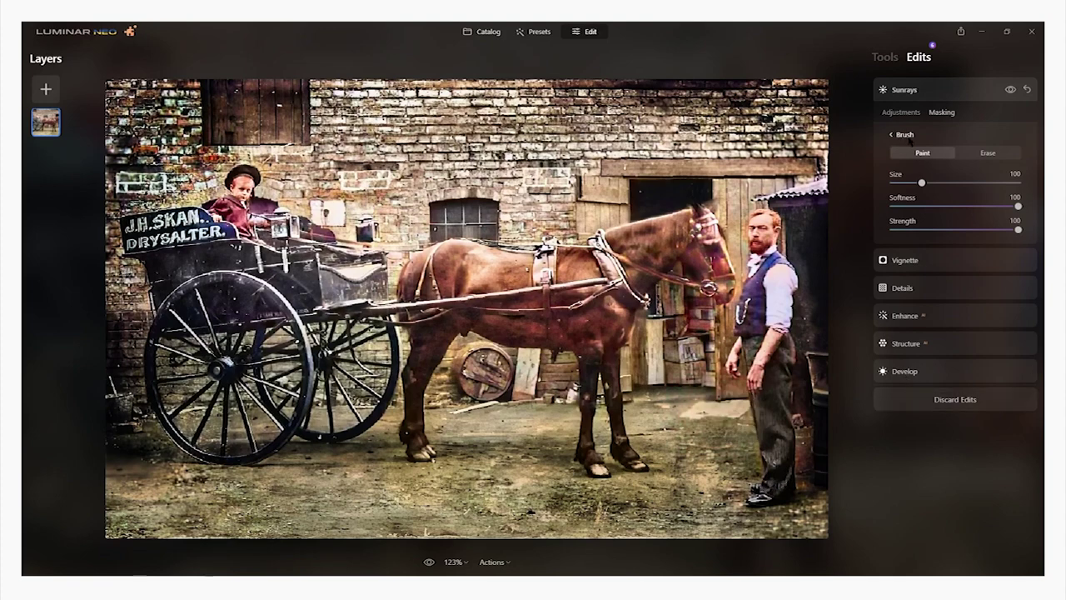
{"action": "left_click", "coordinate": [988, 153]}
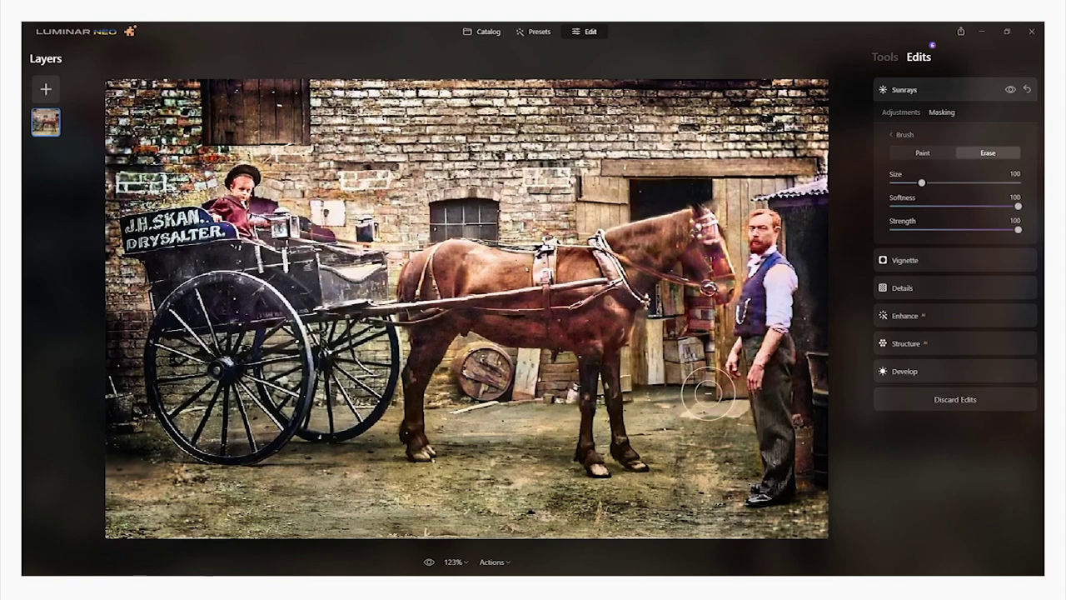
{"action": "left_click", "coordinate": [927, 131]}
{"action": "left_click", "coordinate": [902, 112]}
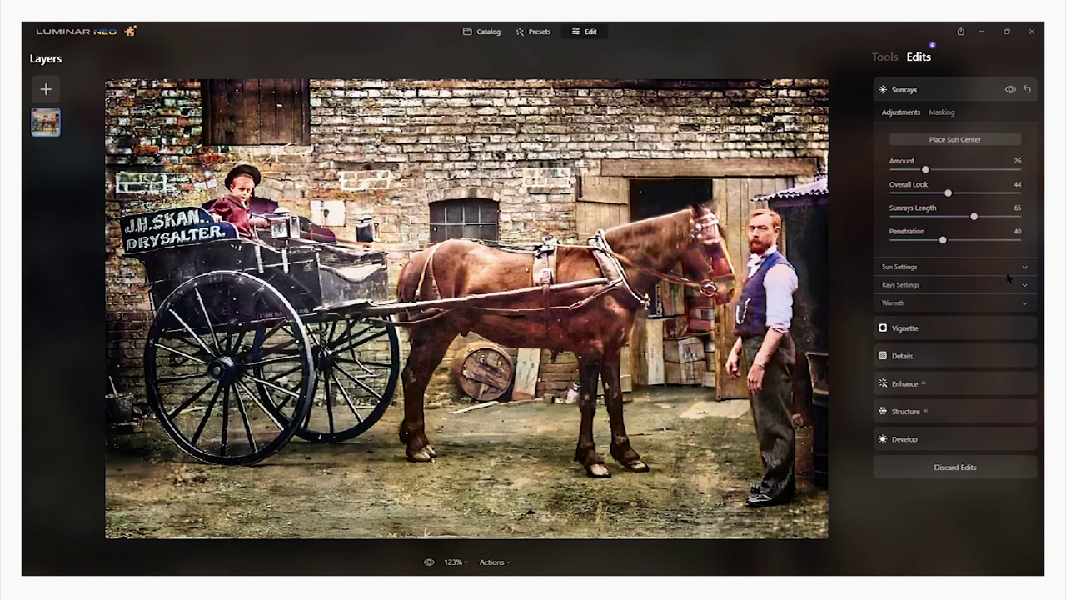
Reset all Sunrays adjustments to their defaults.
{"action": "left_click", "coordinate": [1027, 90]}
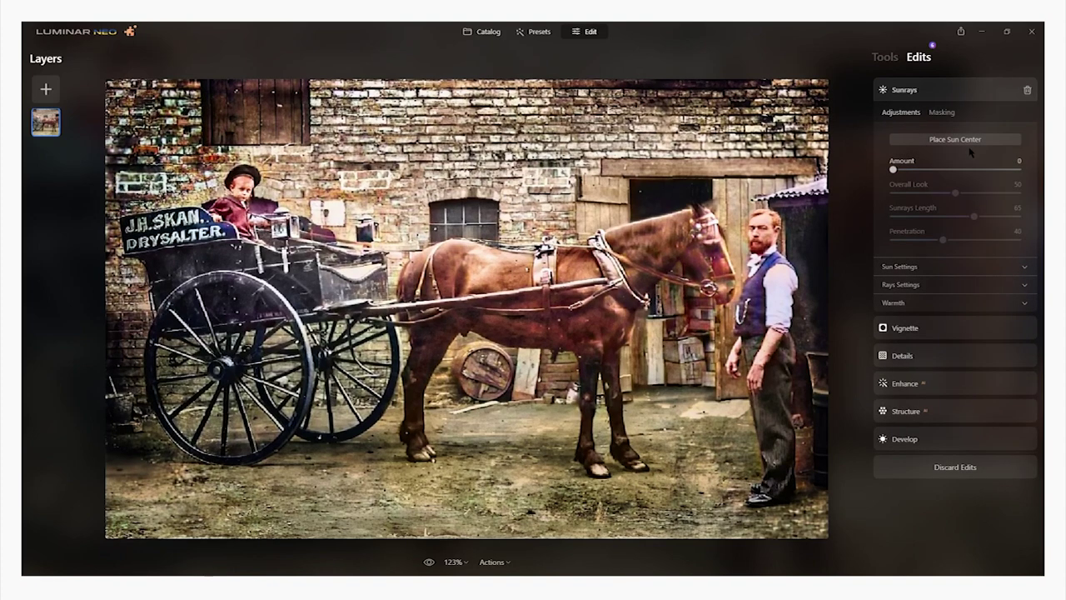
{"action": "key", "text": "ctrl+z"}
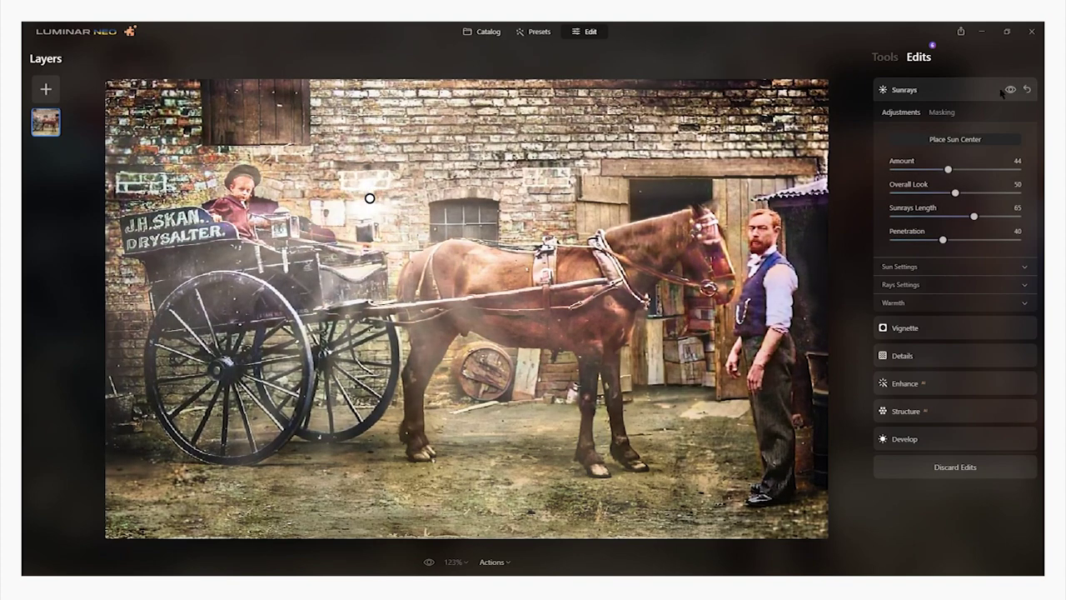
{"action": "left_click", "coordinate": [1027, 90]}
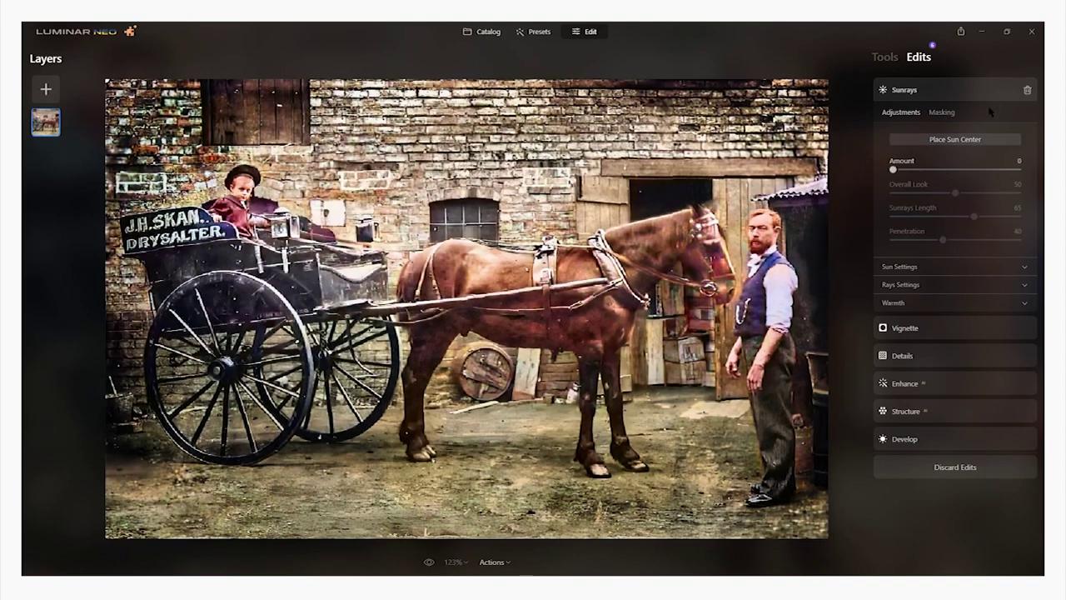
{"action": "left_click", "coordinate": [943, 91]}
{"action": "scroll", "coordinate": [466, 400], "scroll_direction": "down", "scroll_amount": 5}
{"action": "scroll", "coordinate": [466, 400], "scroll_direction": "up", "scroll_amount": 3}
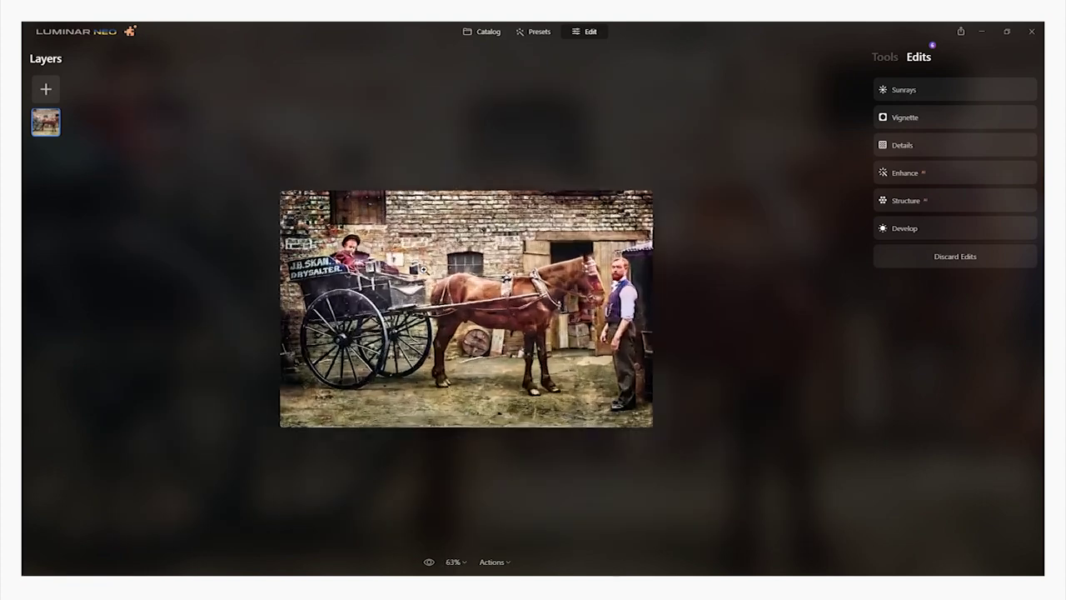
Place the Sunrays' sun centre just above the photo's upper edge and set the Amount to 26.
{"action": "left_click", "coordinate": [929, 91]}
{"action": "left_click", "coordinate": [957, 139]}
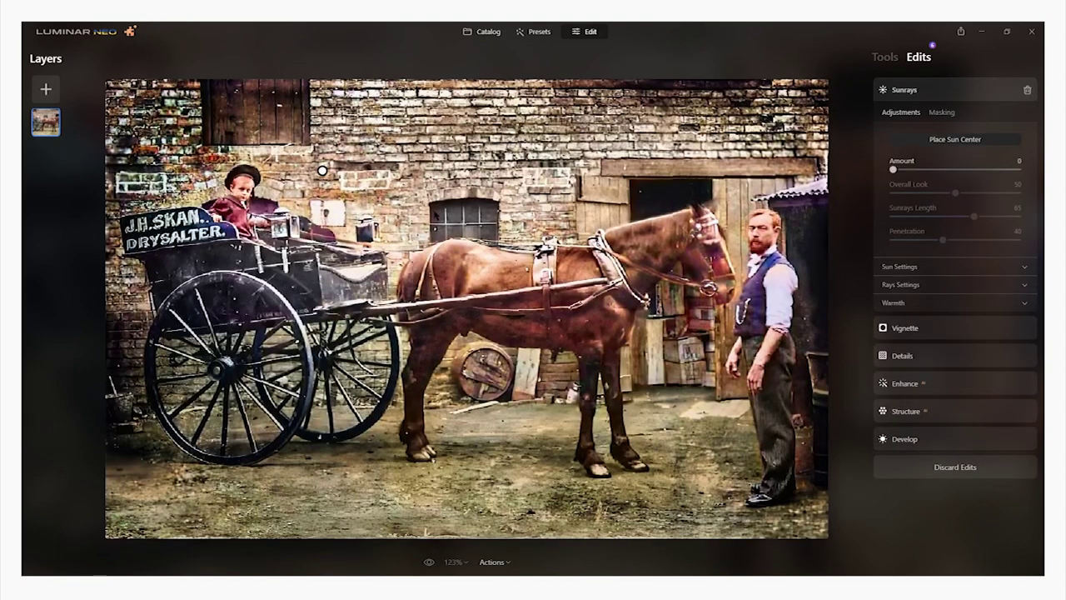
{"action": "left_click_drag", "start_coordinate": [323, 170], "coordinate": [338, 29]}
{"action": "left_click_drag", "start_coordinate": [893, 169], "coordinate": [926, 167]}
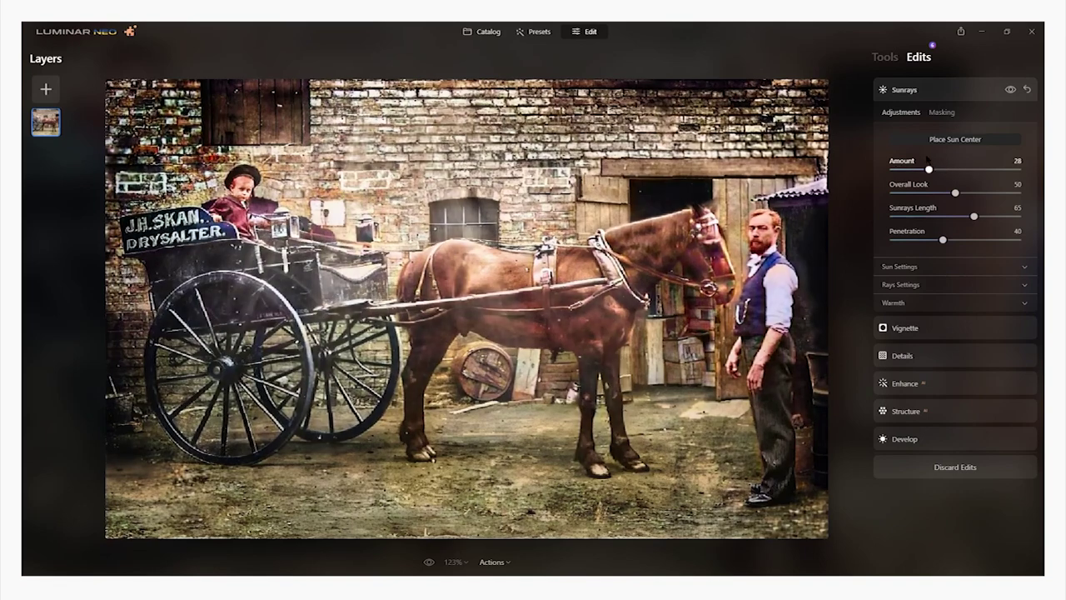
{"action": "left_click", "coordinate": [970, 137]}
{"action": "mouse_move", "coordinate": [338, 29]}
{"action": "left_mouse_down"}
{"action": "mouse_move", "coordinate": [368, 72]}
{"action": "mouse_move", "coordinate": [339, 30]}
{"action": "left_mouse_up"}
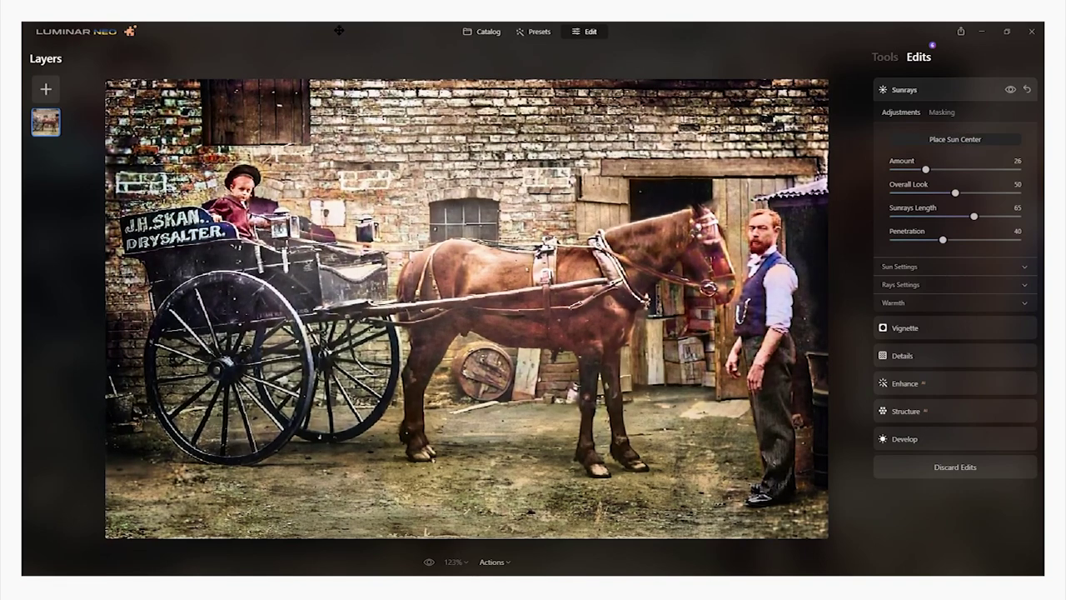
Set the Sunrays' Overall Look to 33, Sunrays Length to 62 and Penetration to 62.
{"action": "left_click_drag", "start_coordinate": [955, 193], "coordinate": [906, 192]}
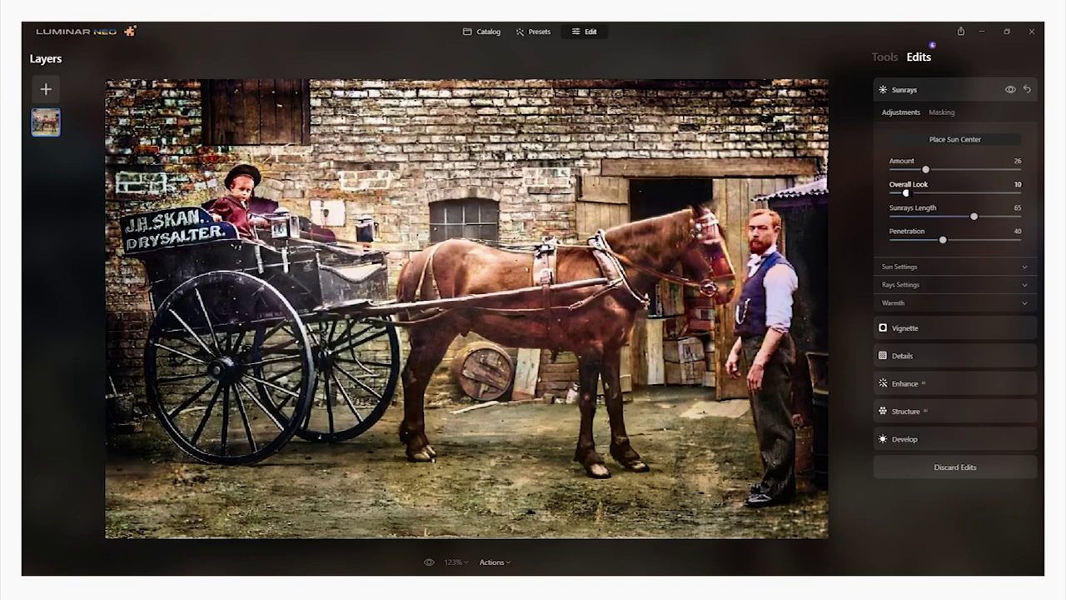
{"action": "left_click_drag", "start_coordinate": [942, 240], "coordinate": [1017, 240]}
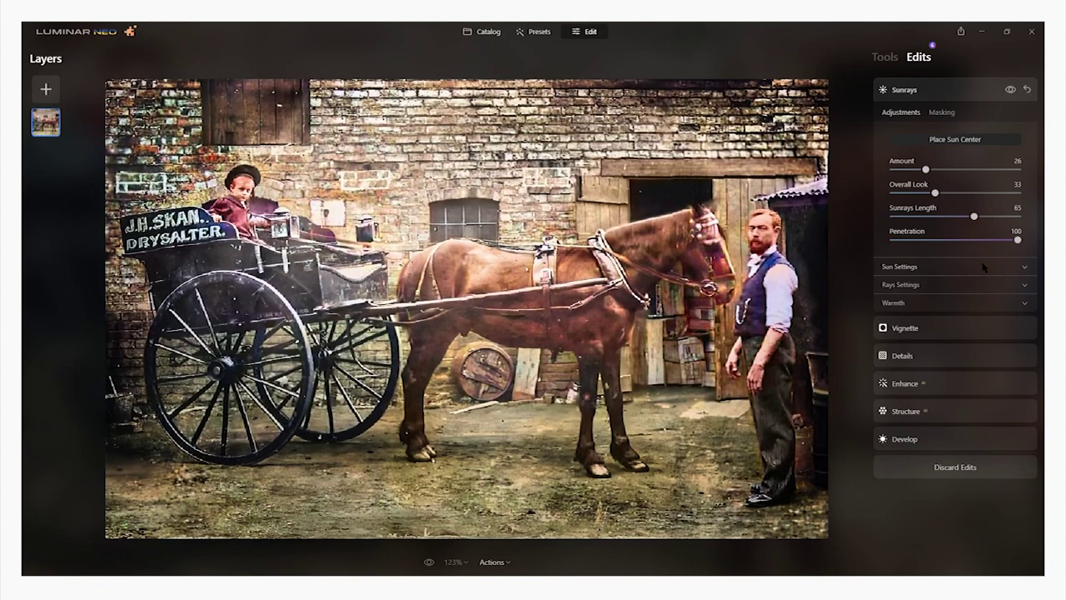
{"action": "left_click_drag", "start_coordinate": [1018, 239], "coordinate": [984, 216]}
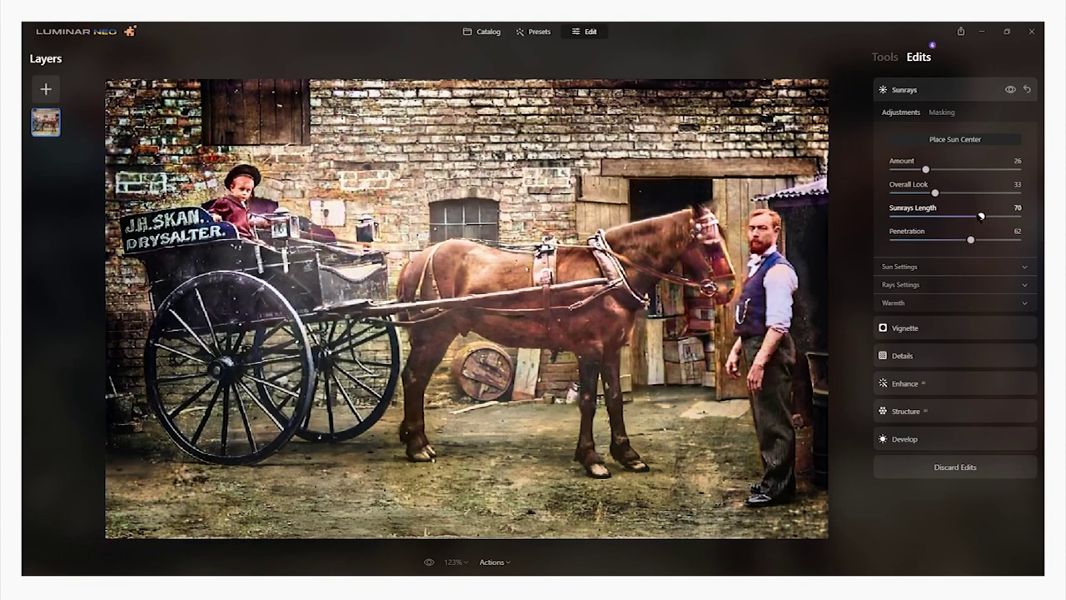
Set the Number of Sunrays to 60 in the rays settings.
{"action": "left_click", "coordinate": [948, 284]}
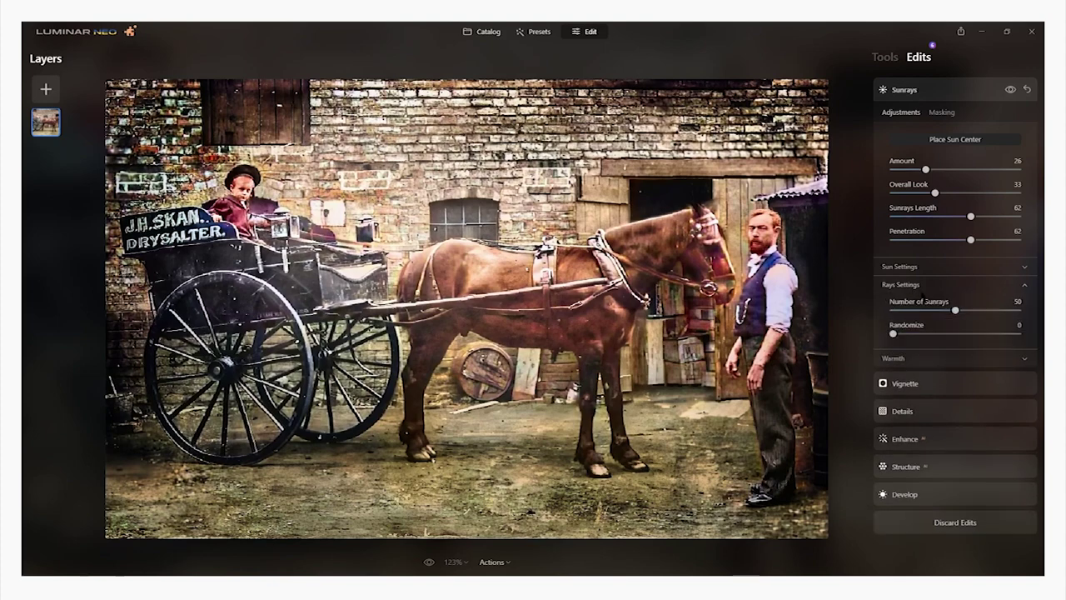
{"action": "left_click_drag", "start_coordinate": [958, 310], "coordinate": [837, 309]}
{"action": "left_click_drag", "start_coordinate": [902, 310], "coordinate": [872, 309]}
{"action": "left_click", "coordinate": [969, 310]}
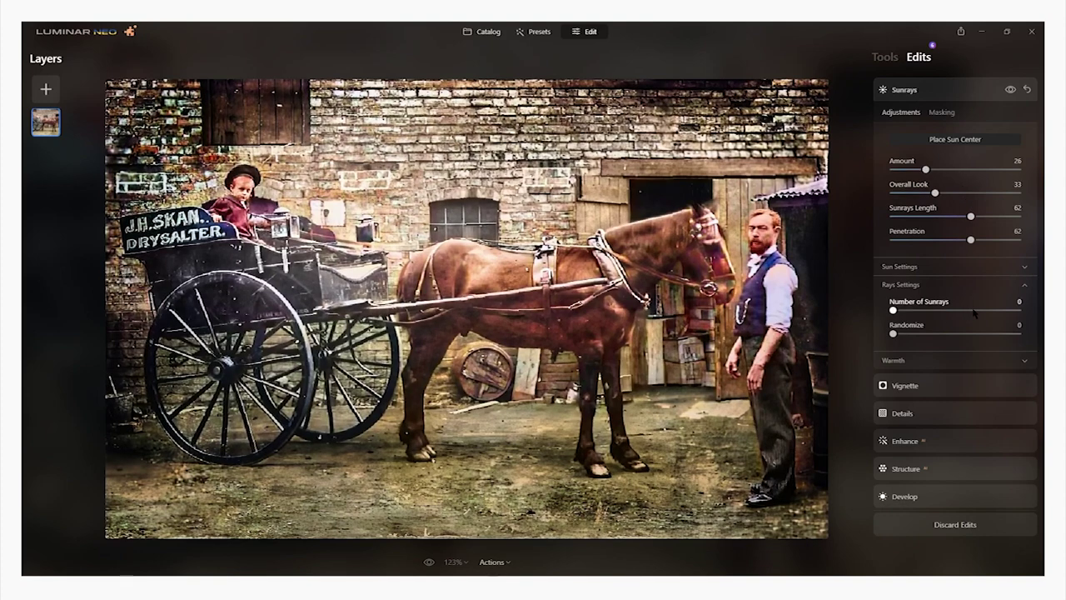
Compare the photo with and without the adjusted Sunrays effect.
{"action": "left_click", "coordinate": [1010, 90]}
{"action": "left_click", "coordinate": [1010, 90]}
{"action": "left_click", "coordinate": [1011, 90]}
{"action": "left_click", "coordinate": [1010, 90]}
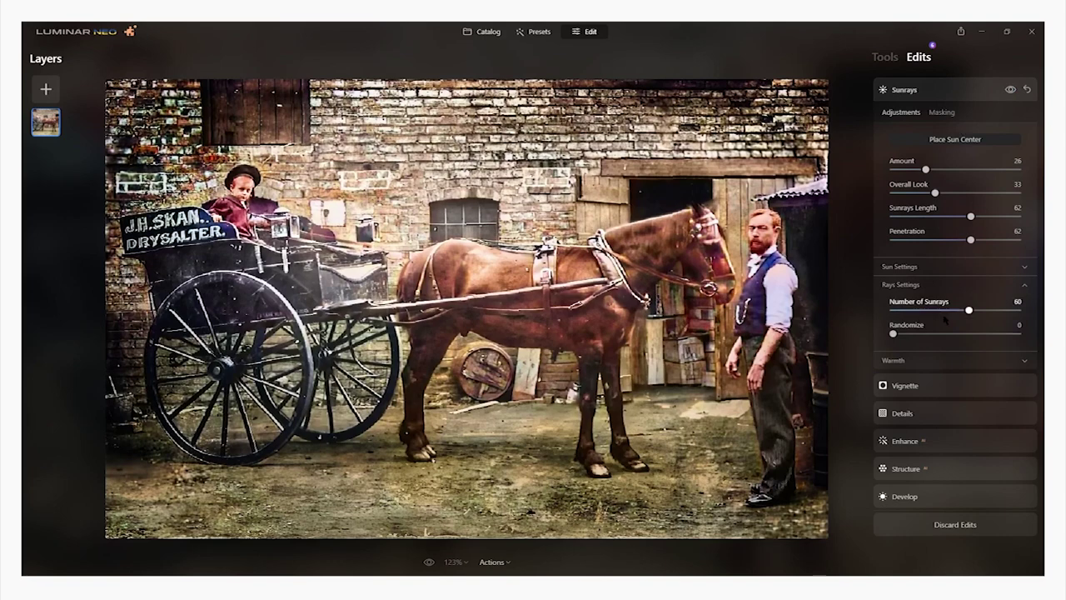
Adjust the Vignette's negative Amount to darken the edges, and compare the photo with and without it.
{"action": "left_click", "coordinate": [905, 384]}
{"action": "left_click", "coordinate": [937, 175]}
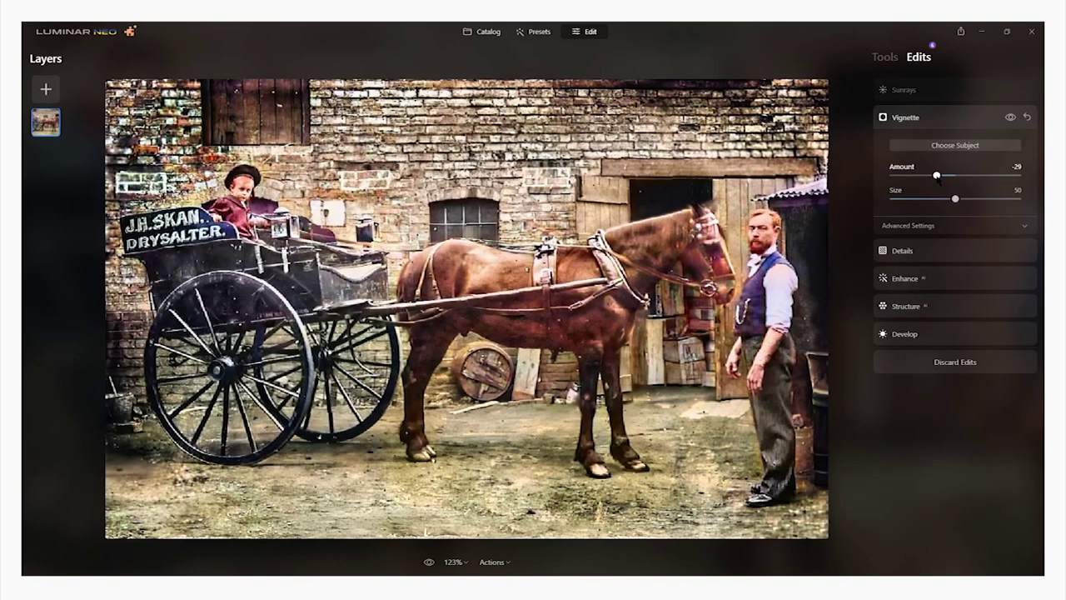
{"action": "left_click_drag", "start_coordinate": [932, 175], "coordinate": [926, 175]}
{"action": "left_click", "coordinate": [1010, 117]}
{"action": "left_click", "coordinate": [1011, 118]}
{"action": "left_click", "coordinate": [1010, 118]}
{"action": "left_click", "coordinate": [1010, 117]}
Look over the Sunrays warmth settings and compare close-ups of the horse and the boy before and after the edits.
{"action": "left_click", "coordinate": [950, 90]}
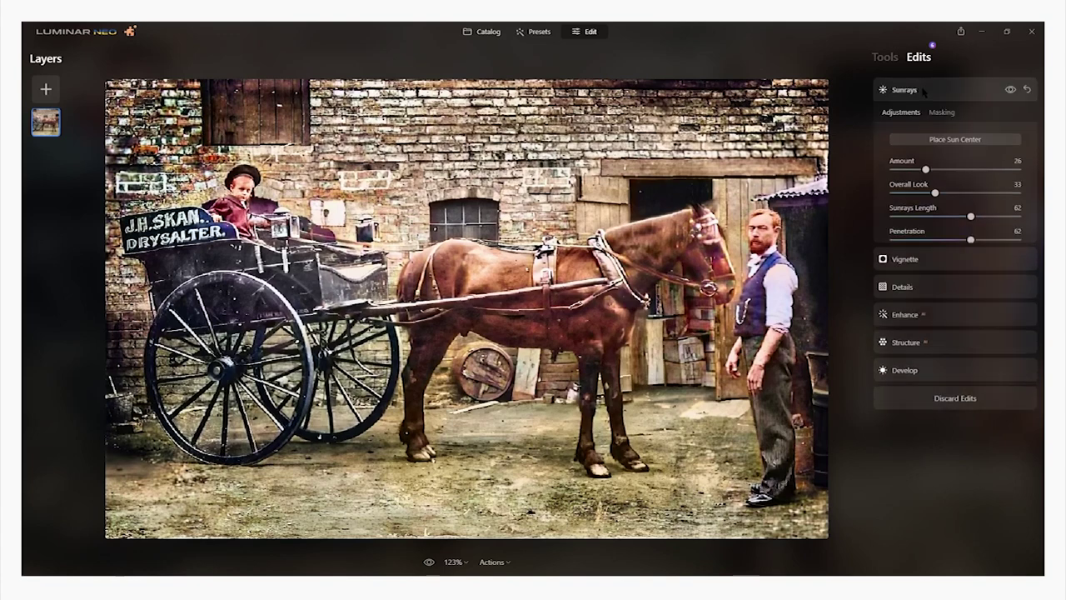
{"action": "left_click", "coordinate": [894, 360]}
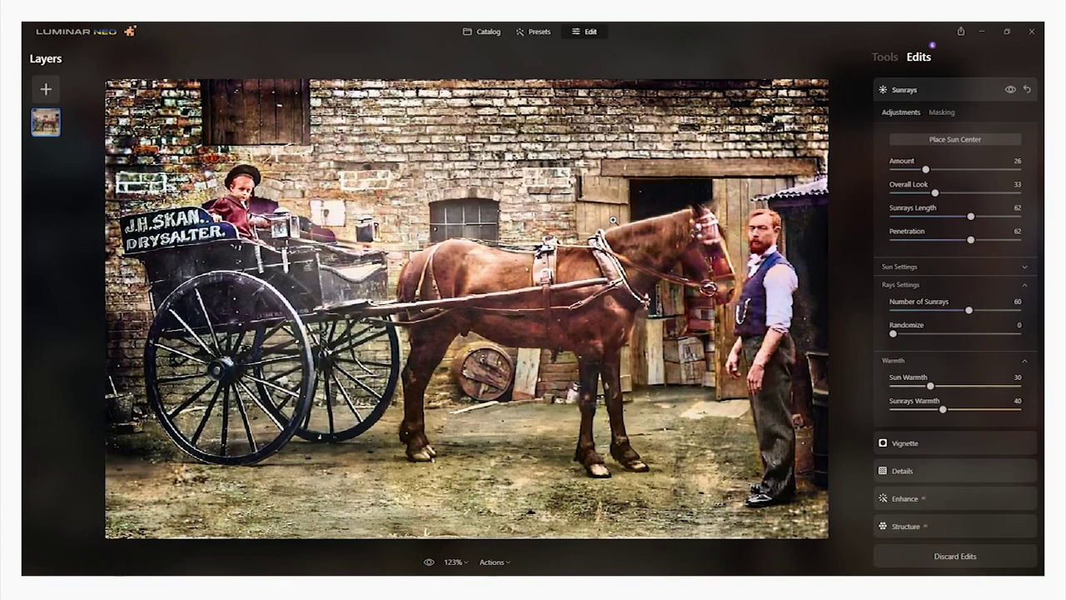
{"action": "scroll", "coordinate": [528, 277], "scroll_direction": "up", "scroll_amount": 5}
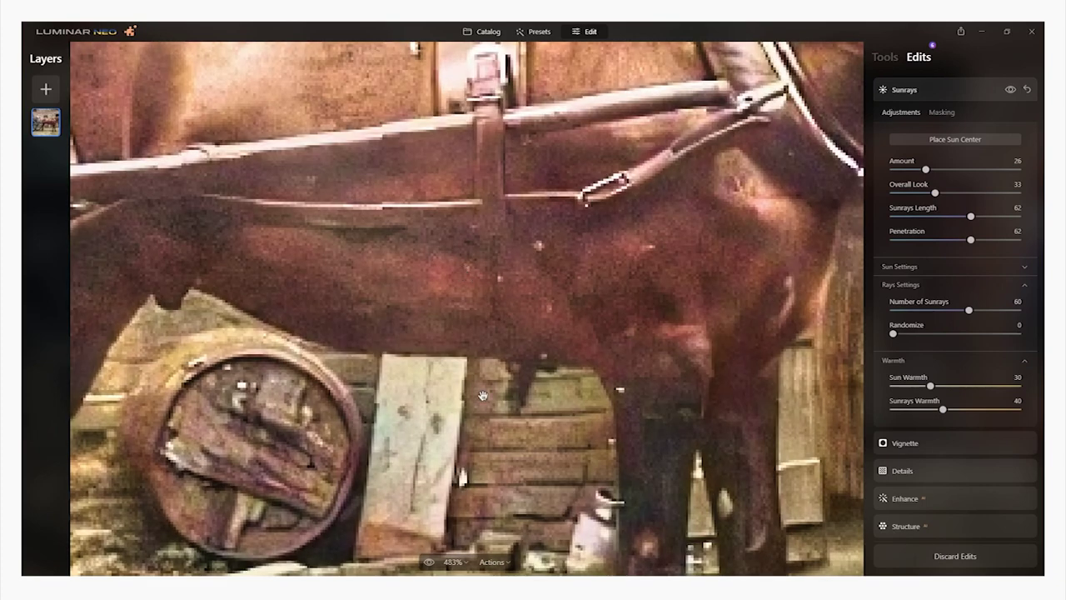
{"action": "left_click", "coordinate": [429, 562]}
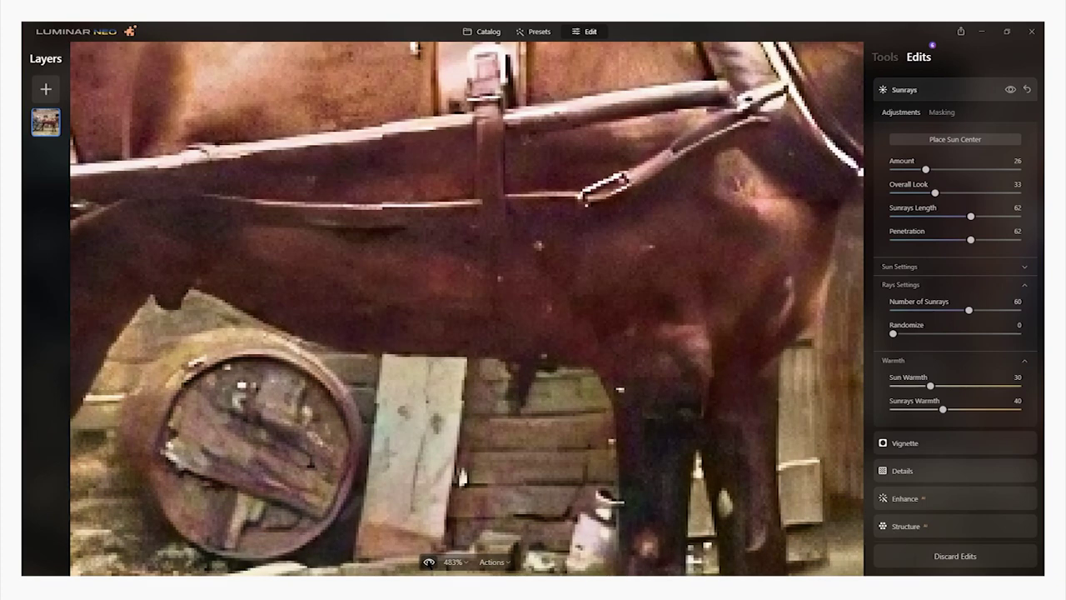
{"action": "scroll", "coordinate": [483, 292], "scroll_direction": "down", "scroll_amount": 6}
{"action": "scroll", "coordinate": [323, 210], "scroll_direction": "up", "scroll_amount": 6}
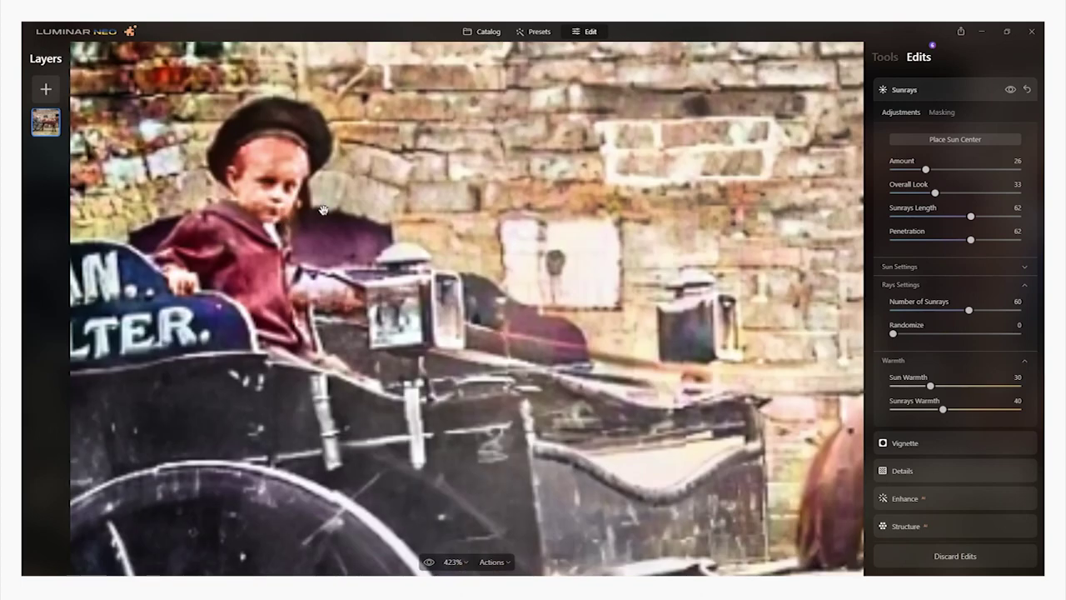
{"action": "left_click", "coordinate": [429, 563]}
{"action": "left_click", "coordinate": [429, 562]}
{"action": "left_click", "coordinate": [429, 562]}
Export the enhanced photo to a folder as horse luminar.jpg.
{"action": "left_click", "coordinate": [961, 32]}
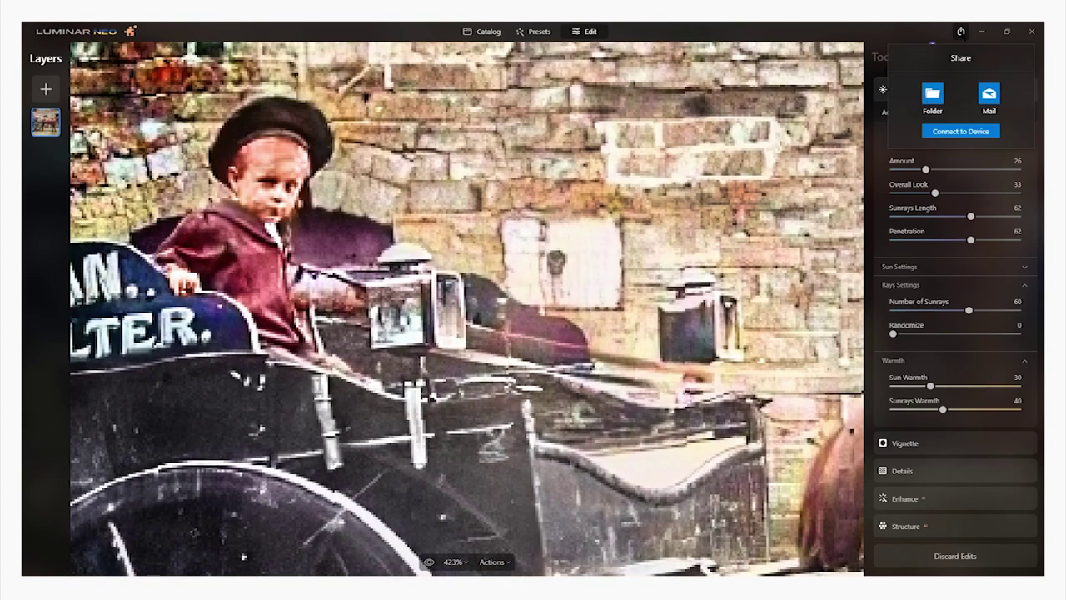
{"action": "left_click", "coordinate": [933, 94]}
{"action": "left_click", "coordinate": [567, 414]}
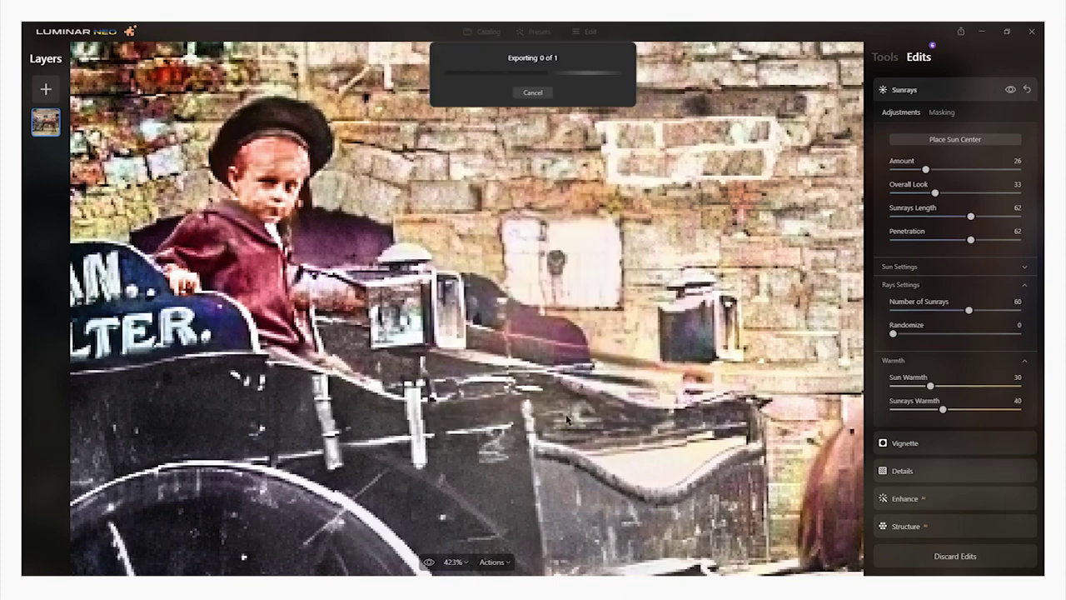
{"action": "left_click", "coordinate": [606, 333]}
{"action": "left_click", "coordinate": [961, 32]}
{"action": "left_click", "coordinate": [933, 94]}
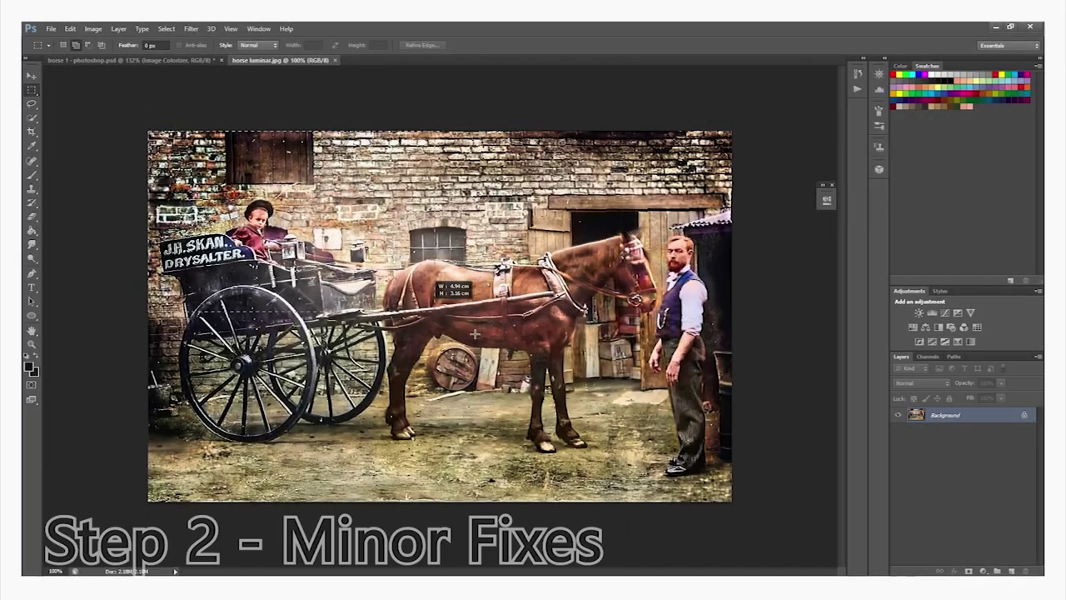
In Photoshop, copy the whole horse luminar.jpg image and paste it into horse 1 - photoshop.psd.
{"action": "left_click_drag", "start_coordinate": [474, 333], "coordinate": [824, 548]}
{"action": "key", "text": "ctrl+c"}
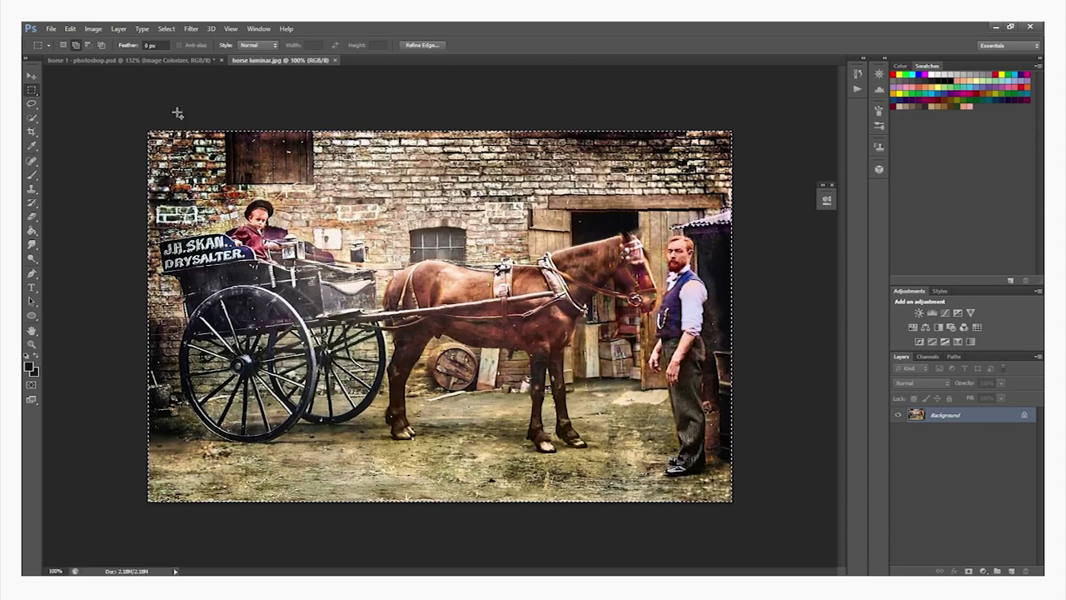
{"action": "left_click", "coordinate": [134, 60]}
{"action": "key", "text": "ctrl+v"}
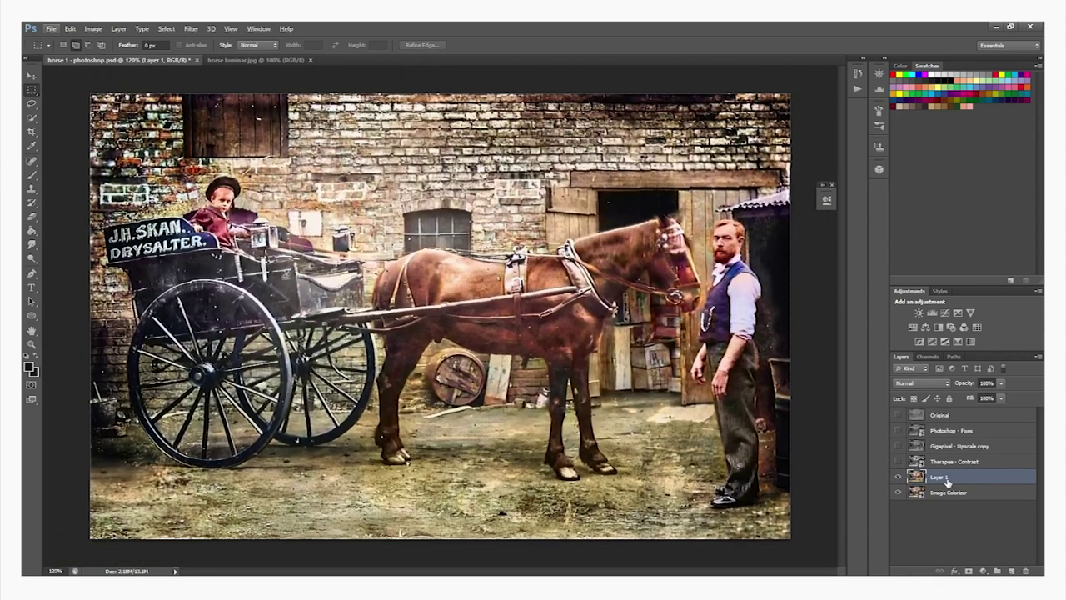
Move the pasted layer below Image Colorizer and start renaming it with "Luminar - Grading +".
{"action": "left_click_drag", "start_coordinate": [940, 480], "coordinate": [941, 494]}
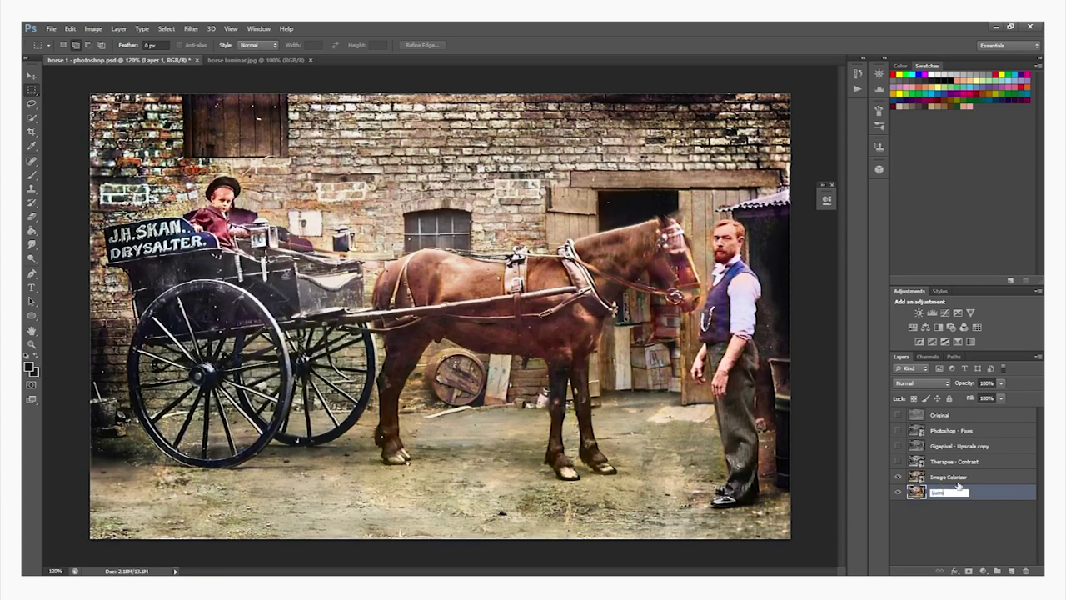
{"action": "type", "text": "nar -"}
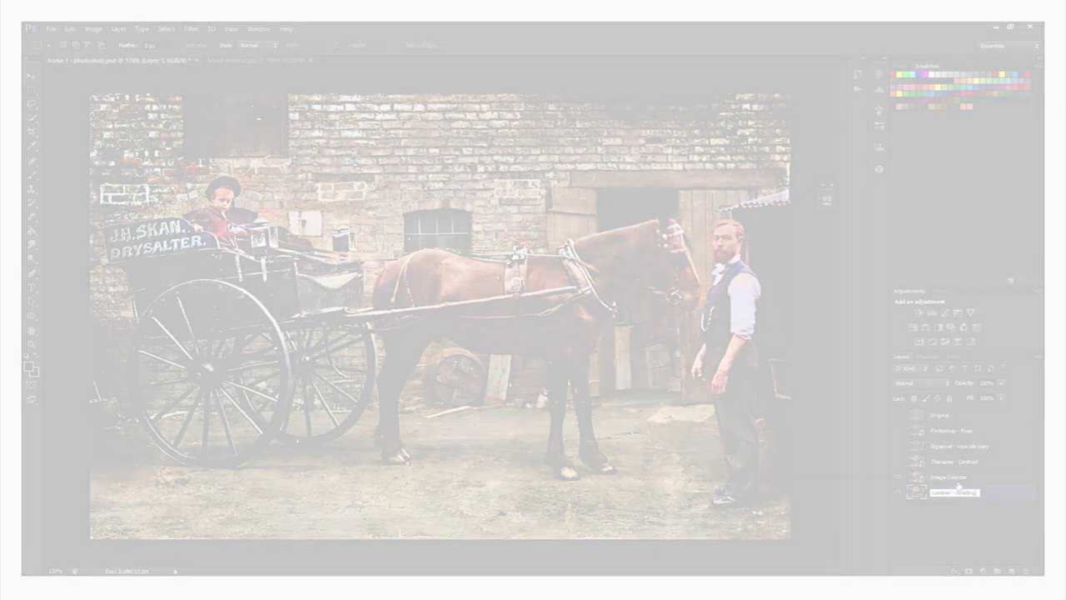
{"action": "type", "text": "Grading +"}
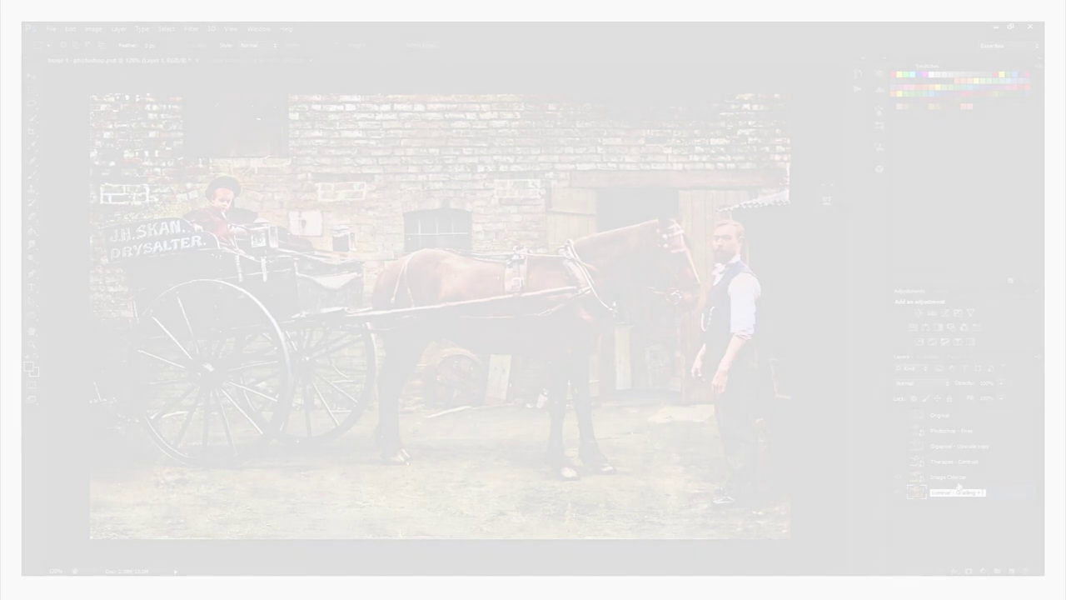